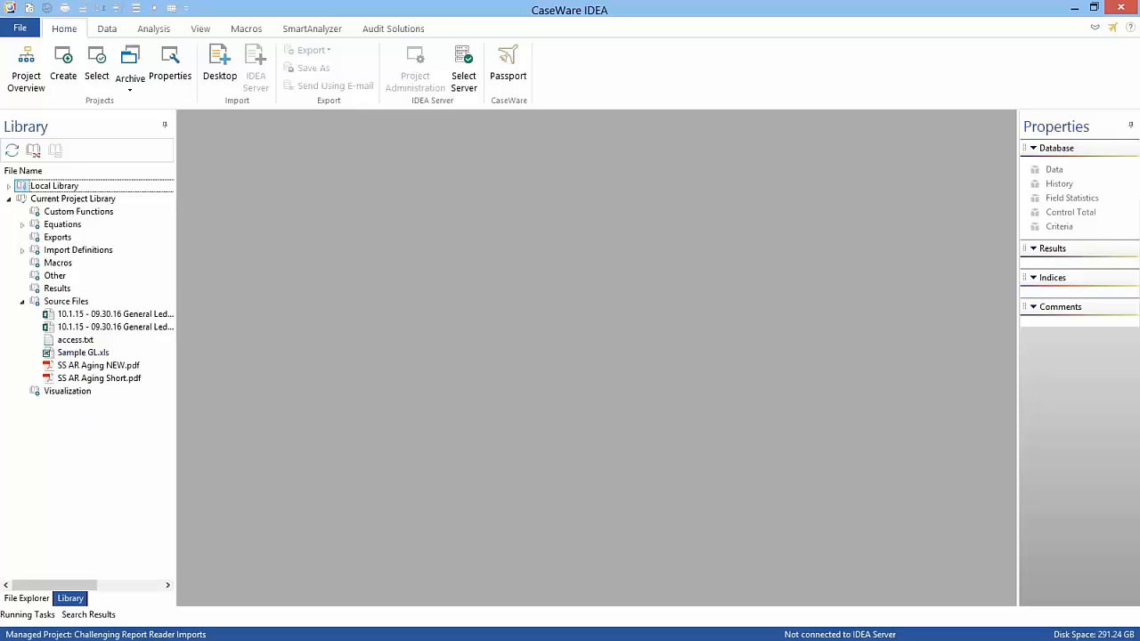
- Switch to Windows Explorer and open Sample GL.xls from the project's Source Files.ILB folder in Excel
key(alt+Tab)
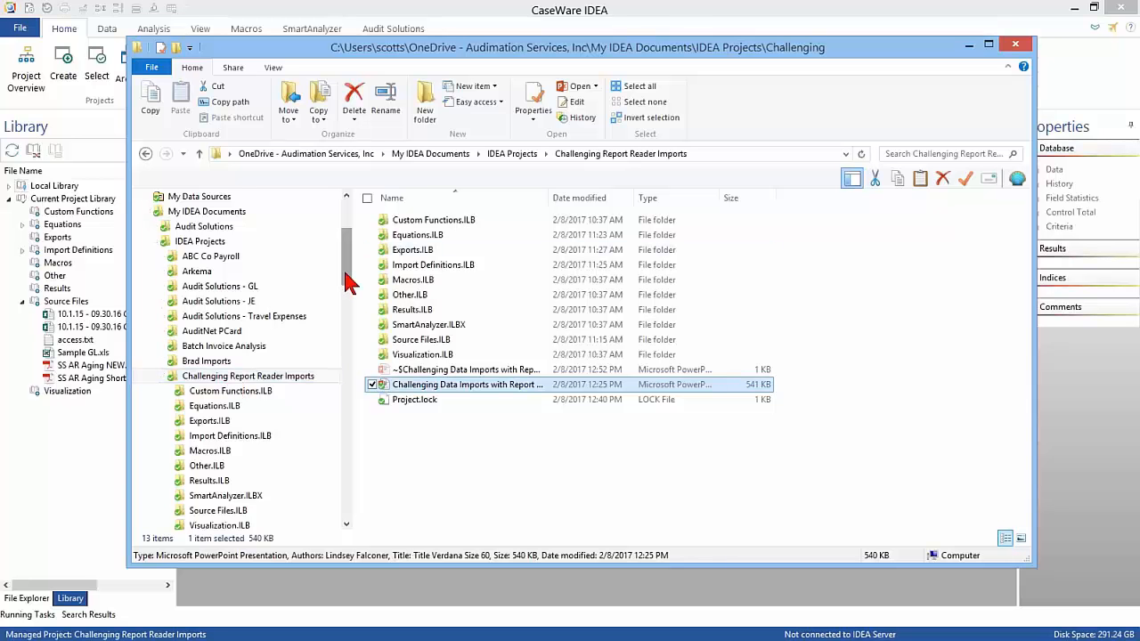
double_click(428, 347)
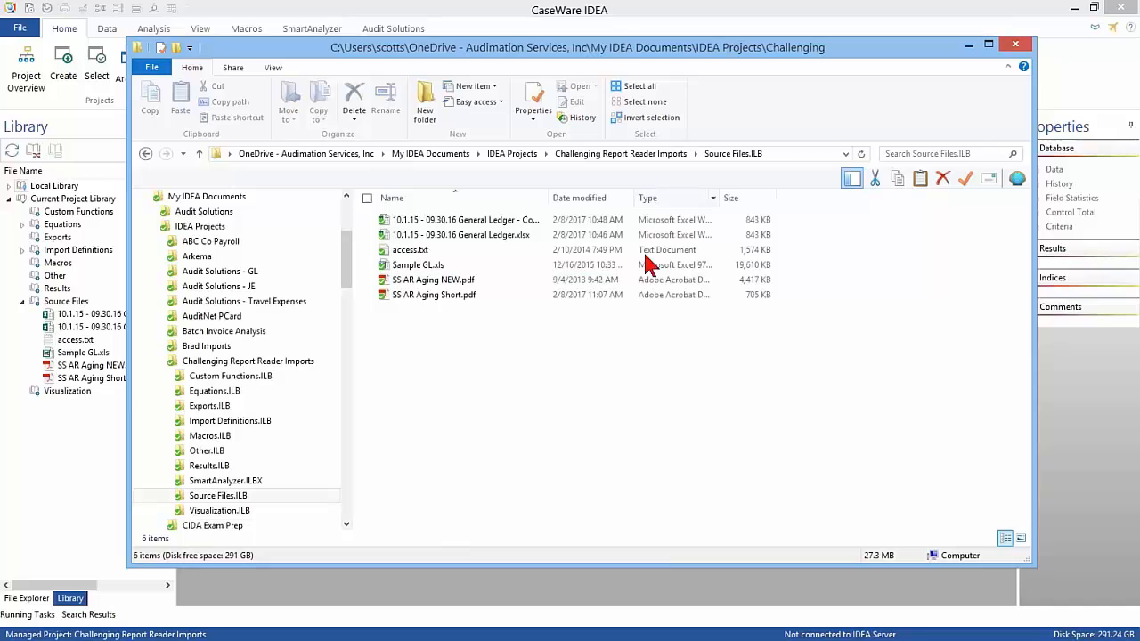
click(415, 267)
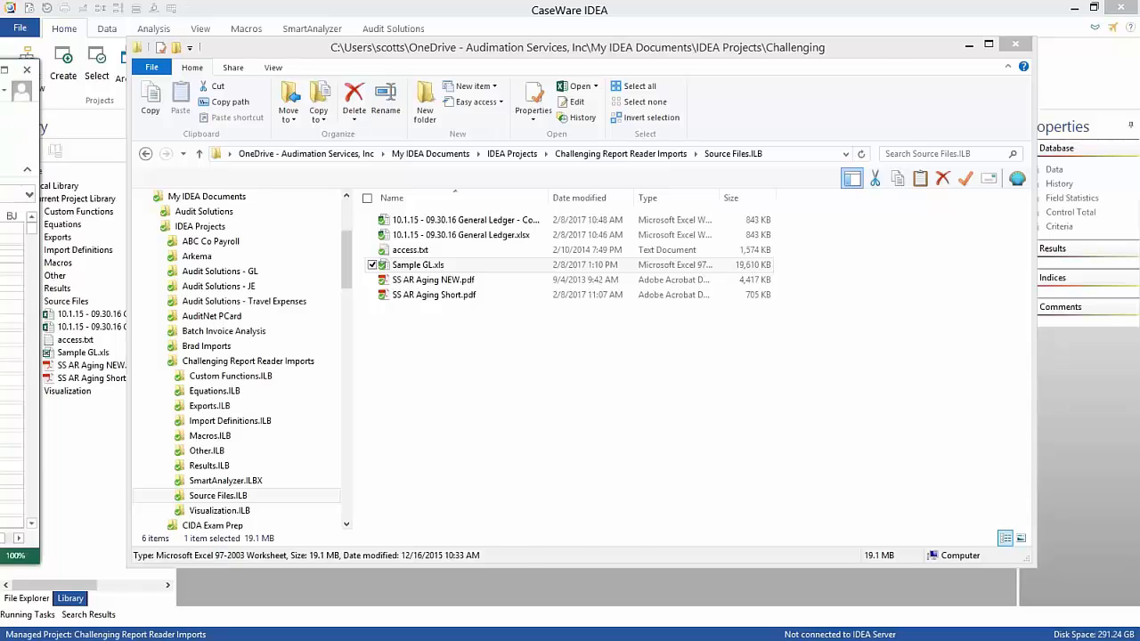
drag(122, 46, 603, 57)
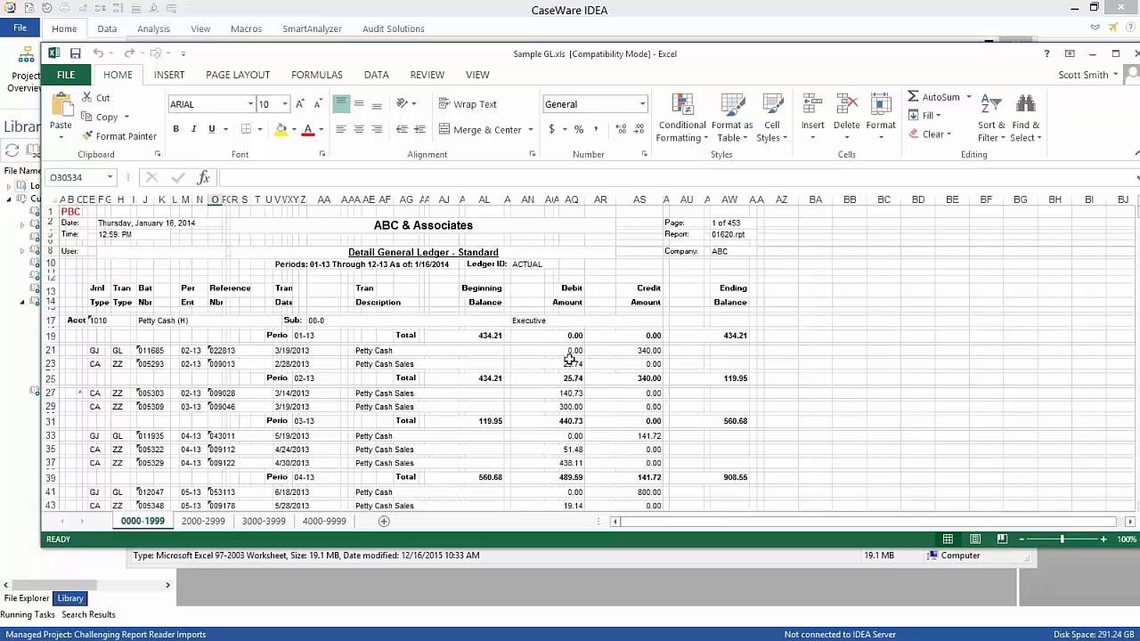
- Examine the report layout of the general ledger's 0000-1999 sheet, close Excel, and move the folder window out of the way
click(408, 377)
scroll(383, 388, down, 6)
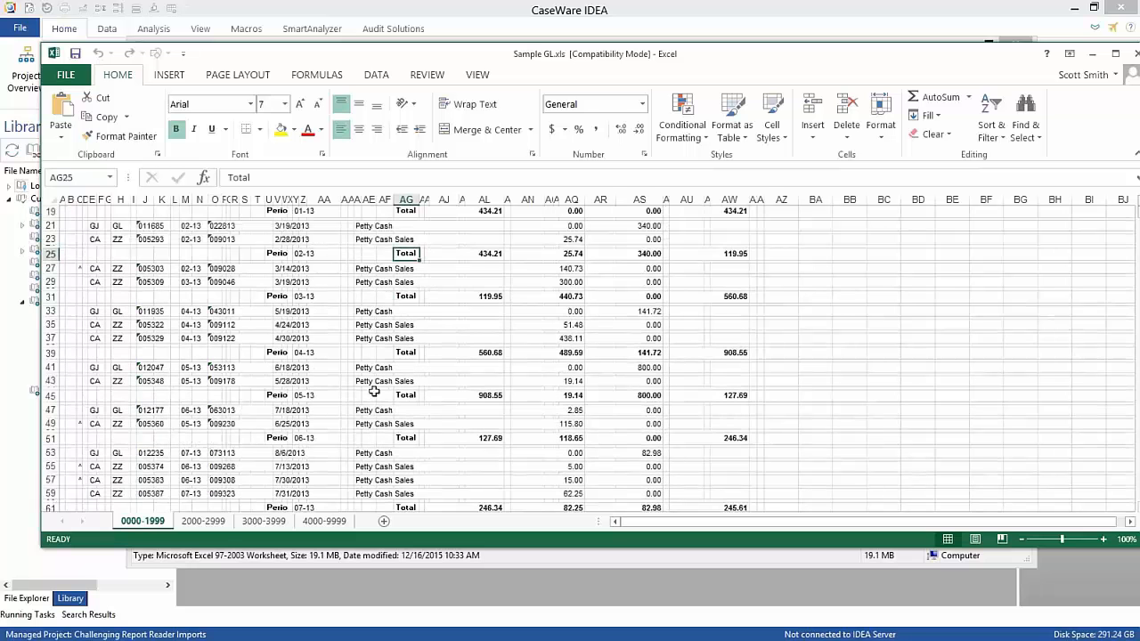
scroll(375, 392, down, 6)
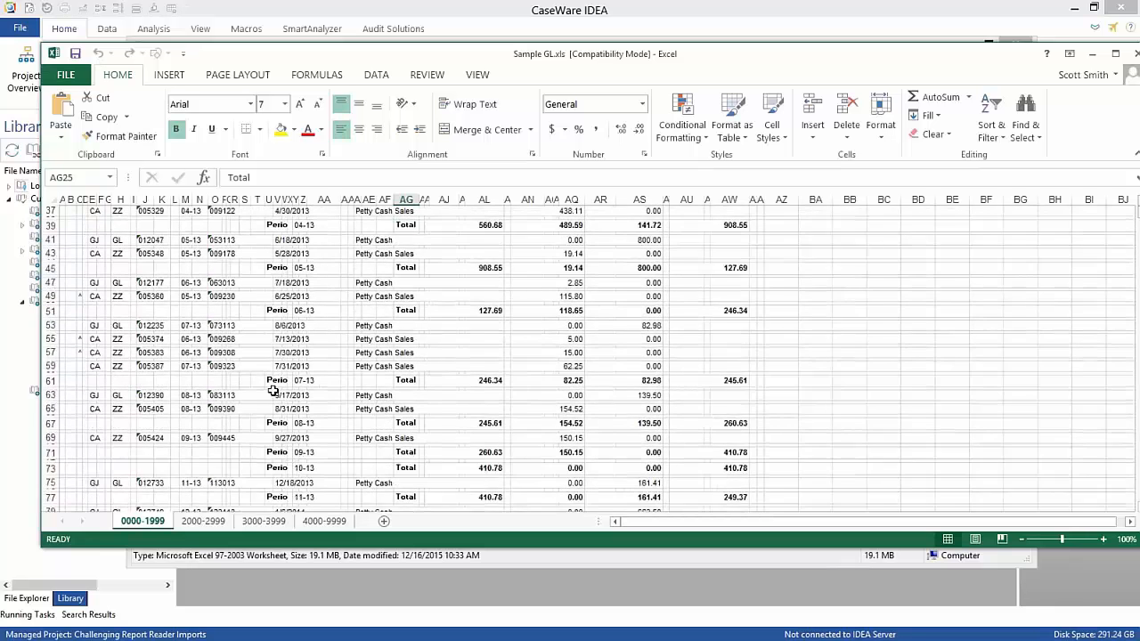
scroll(271, 392, down, 8)
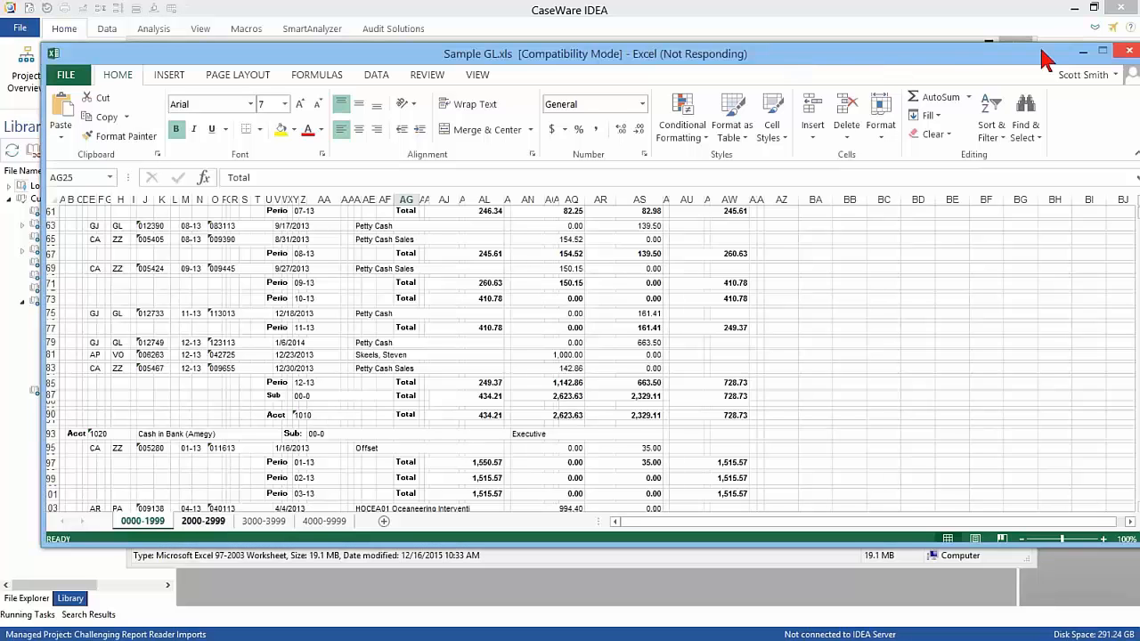
click(1128, 54)
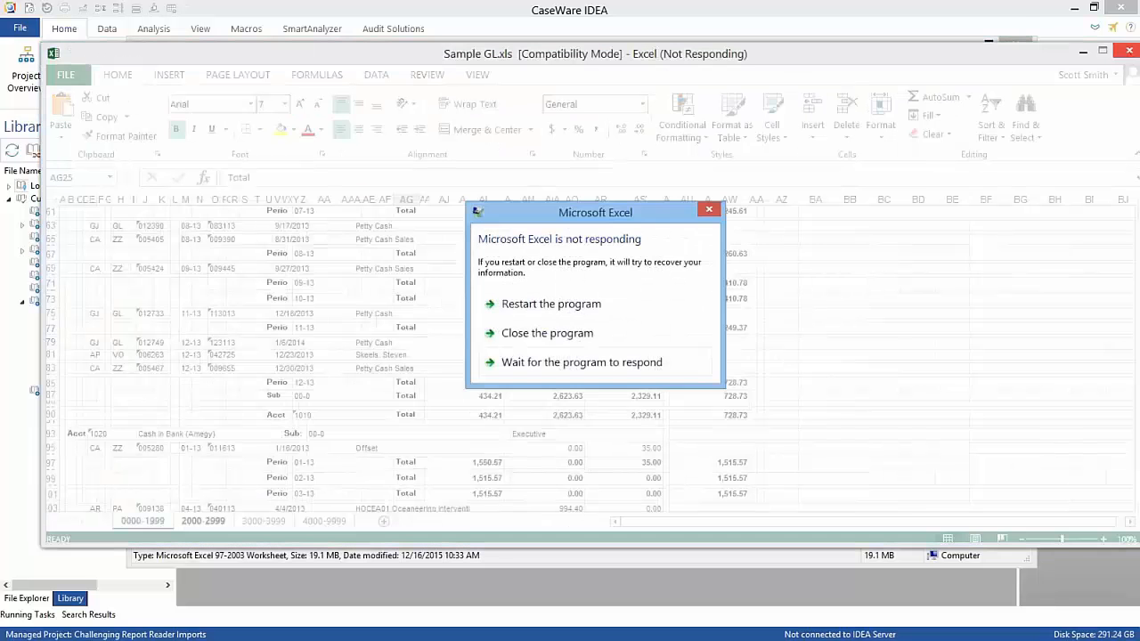
click(574, 336)
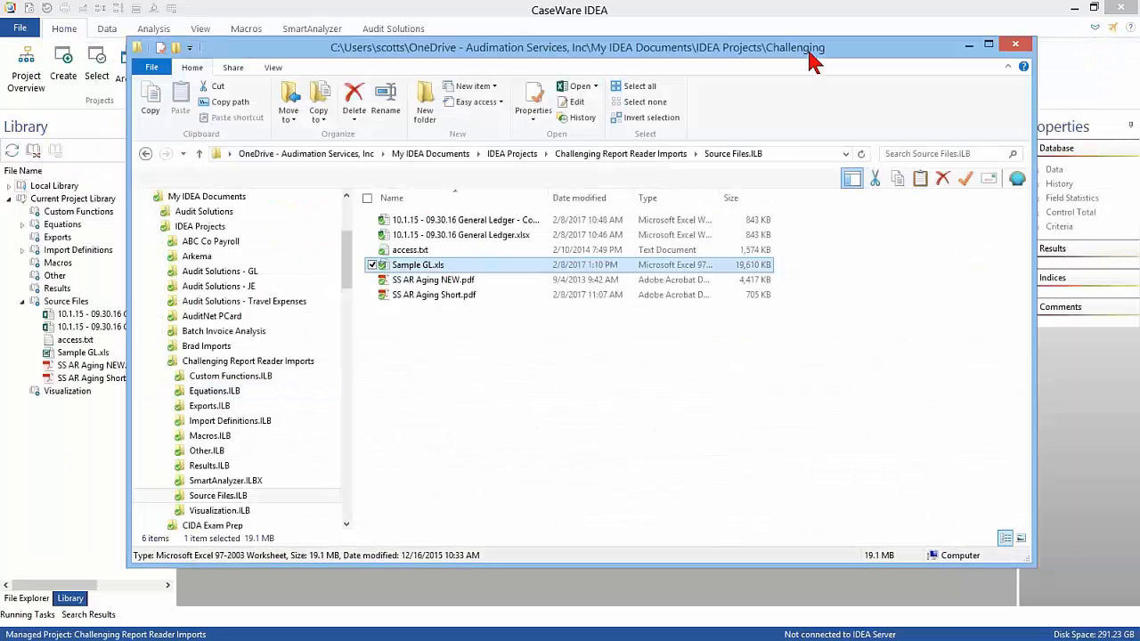
drag(814, 56, 0, 116)
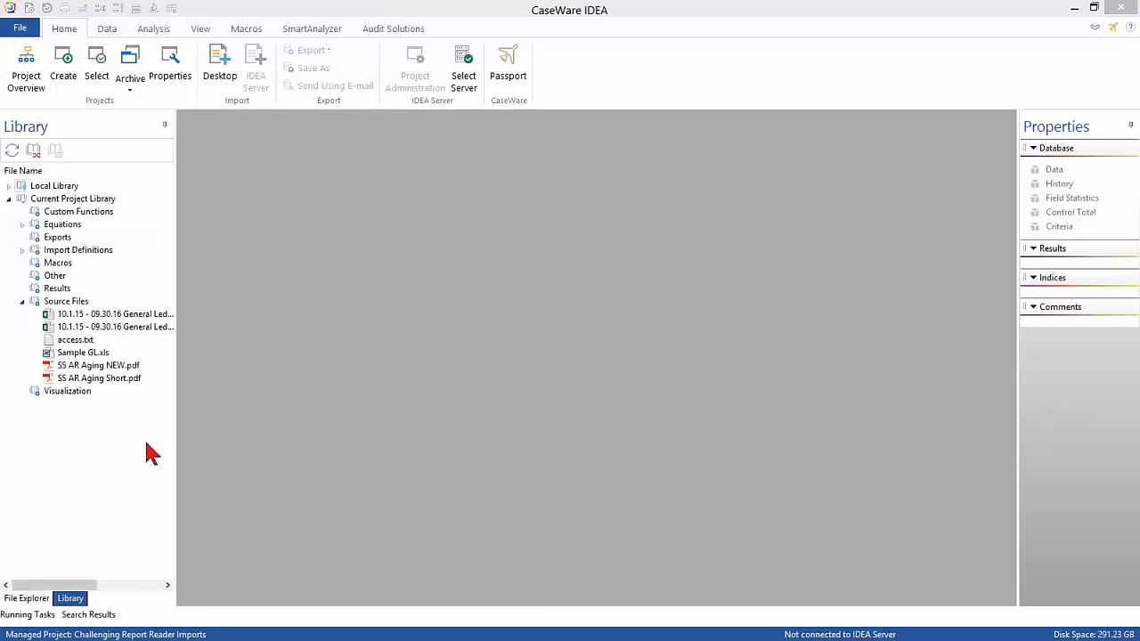
- Import the 0000-1999 sheet of Sample GL.xls from the project library, without treating the first row as field names, with output name Sample GL
right_click(76, 355)
click(112, 429)
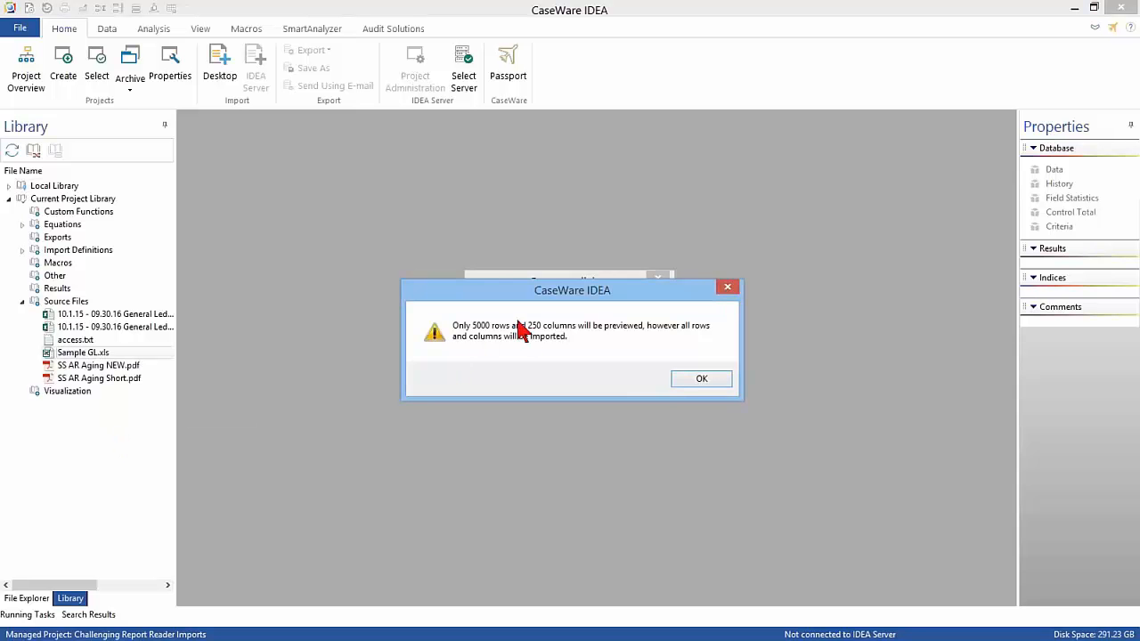
click(703, 382)
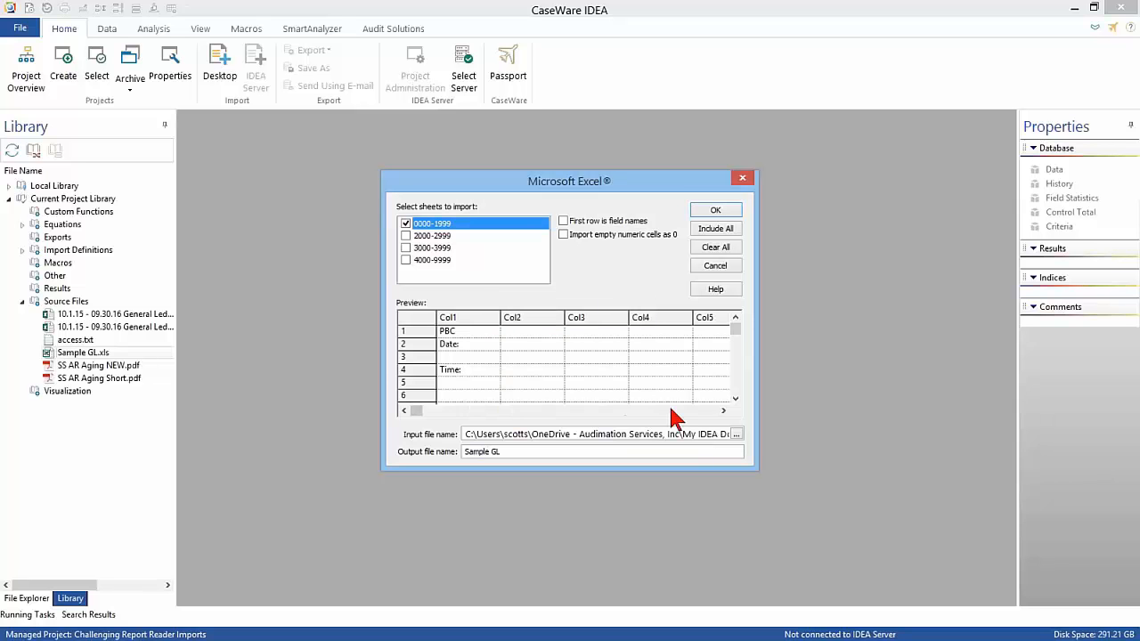
mouse_move(737, 327)
mouse_down()
mouse_move(738, 353)
mouse_move(736, 326)
mouse_up()
click(703, 412)
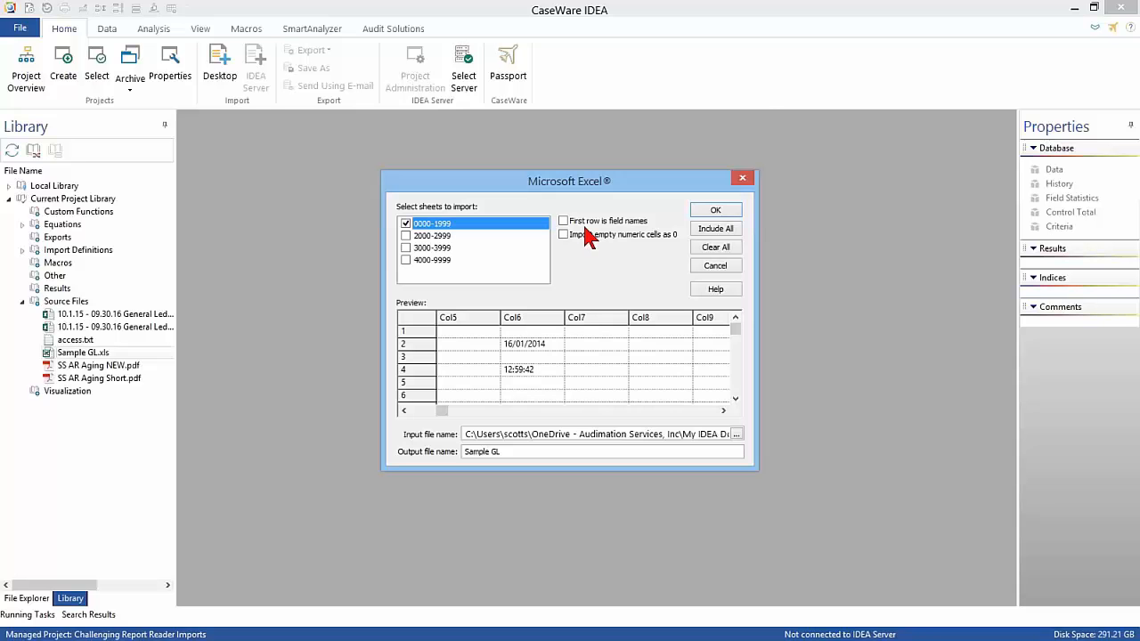
click(710, 214)
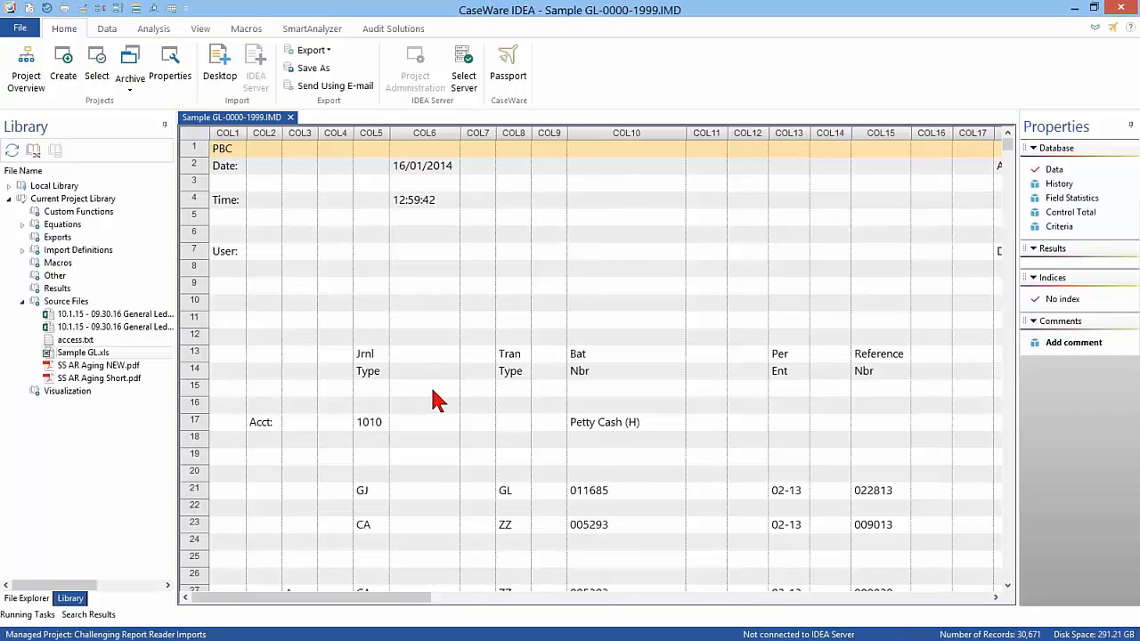
- Look across all columns of the imported general ledger database to check how the report data is laid out
drag(383, 596, 452, 600)
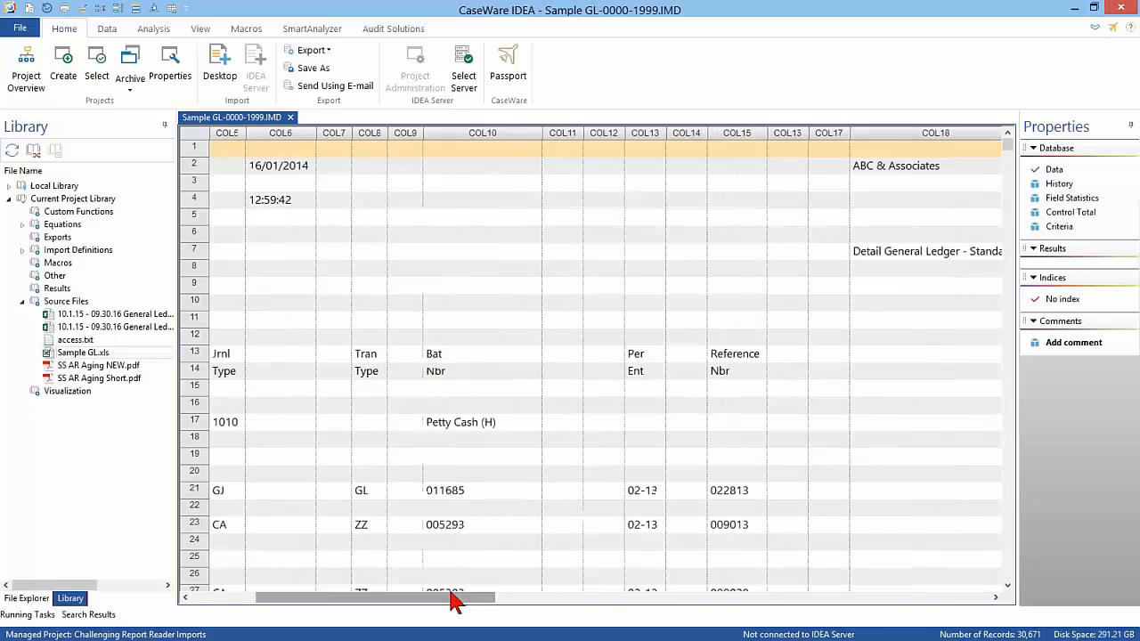
click(541, 604)
drag(632, 607, 865, 597)
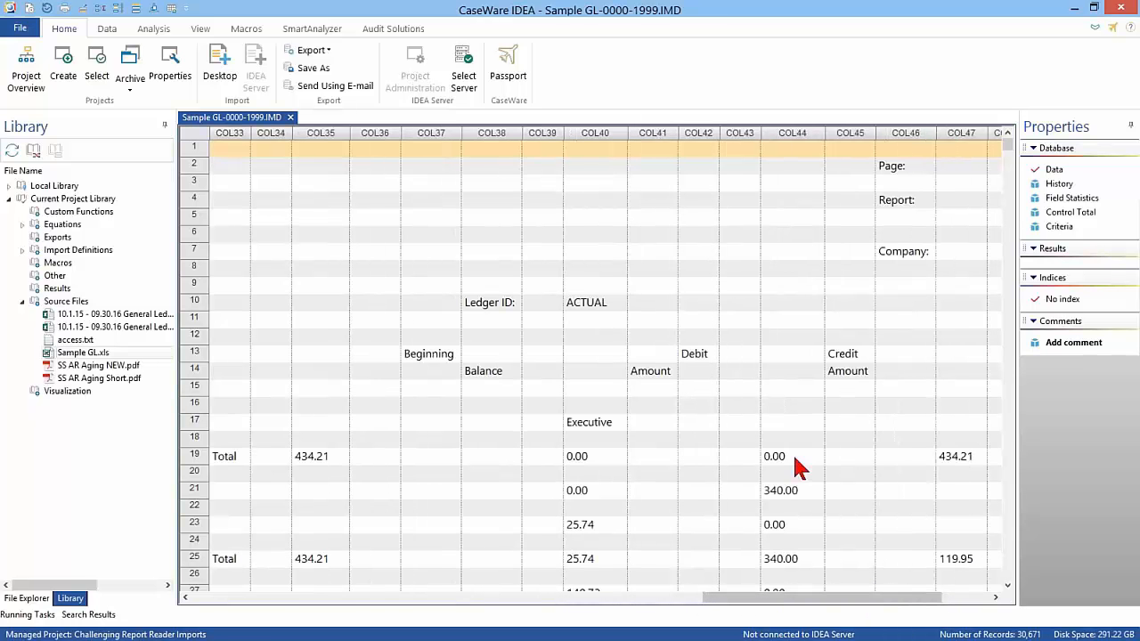
drag(758, 607, 221, 634)
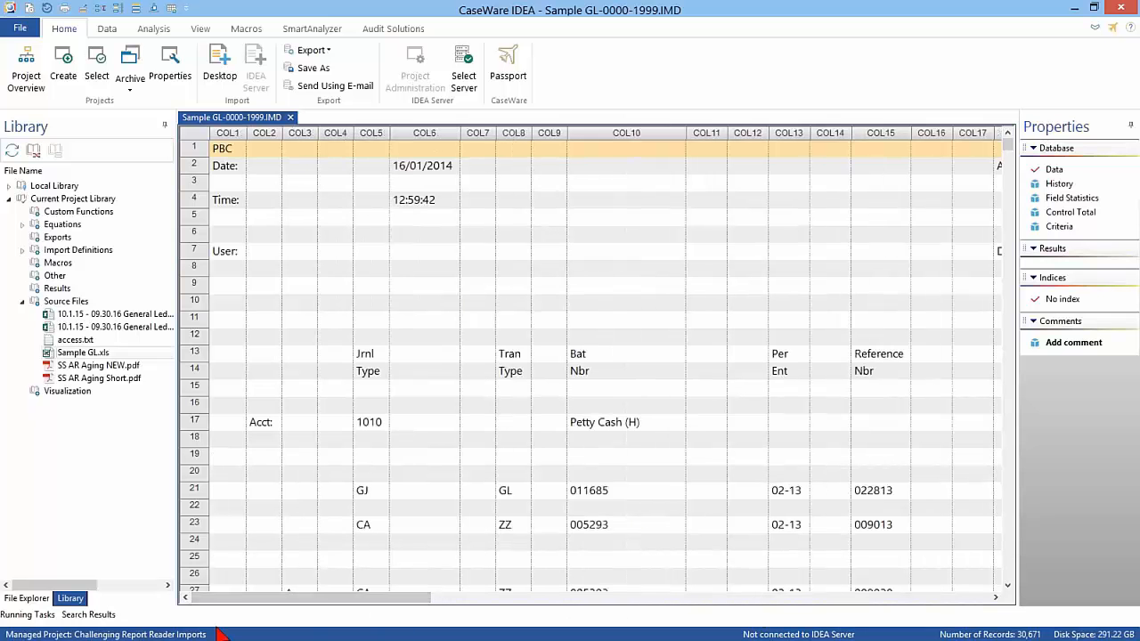
click(32, 615)
- Export all records and fields of the imported database as Text Fixed Length to Sample GL-0000-1999 in Exports.ILB, without field names
click(315, 51)
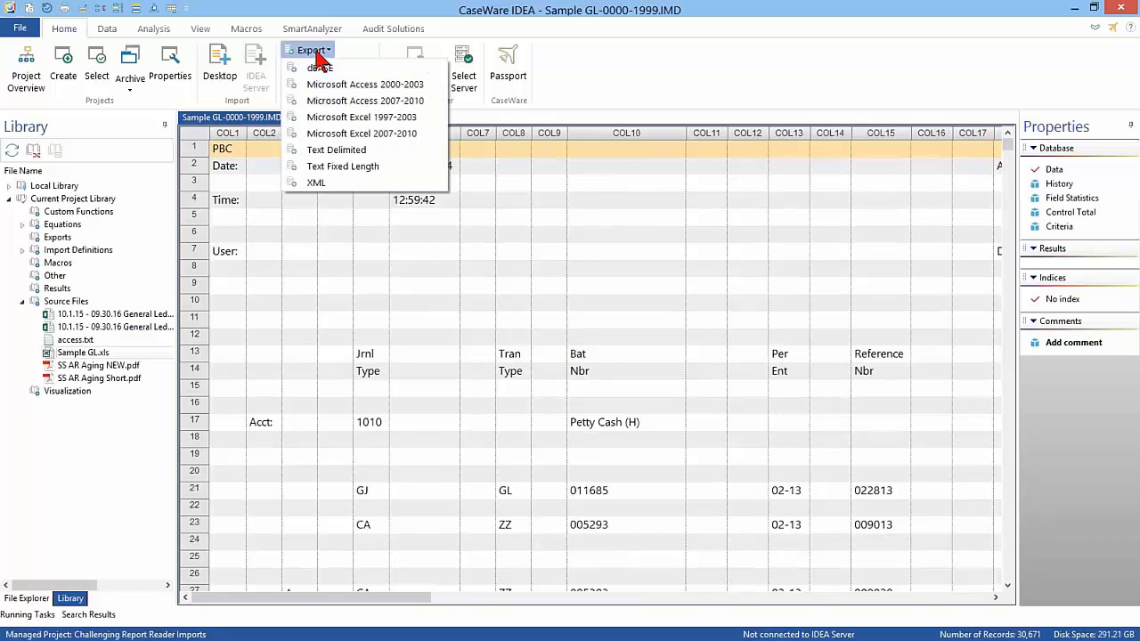
click(342, 167)
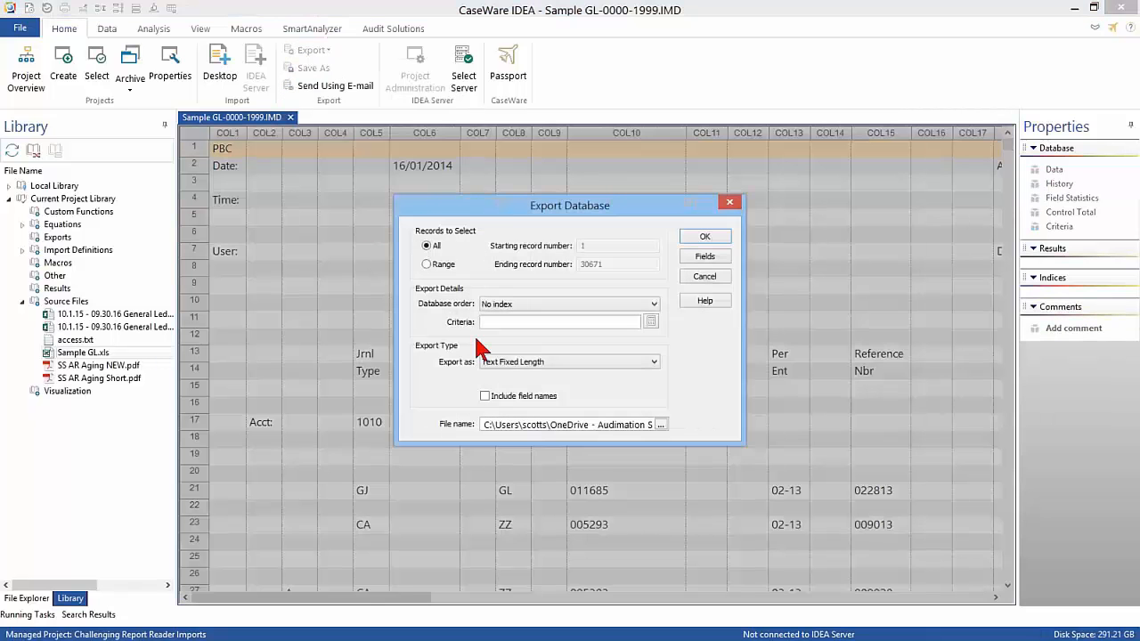
click(562, 425)
key(End)
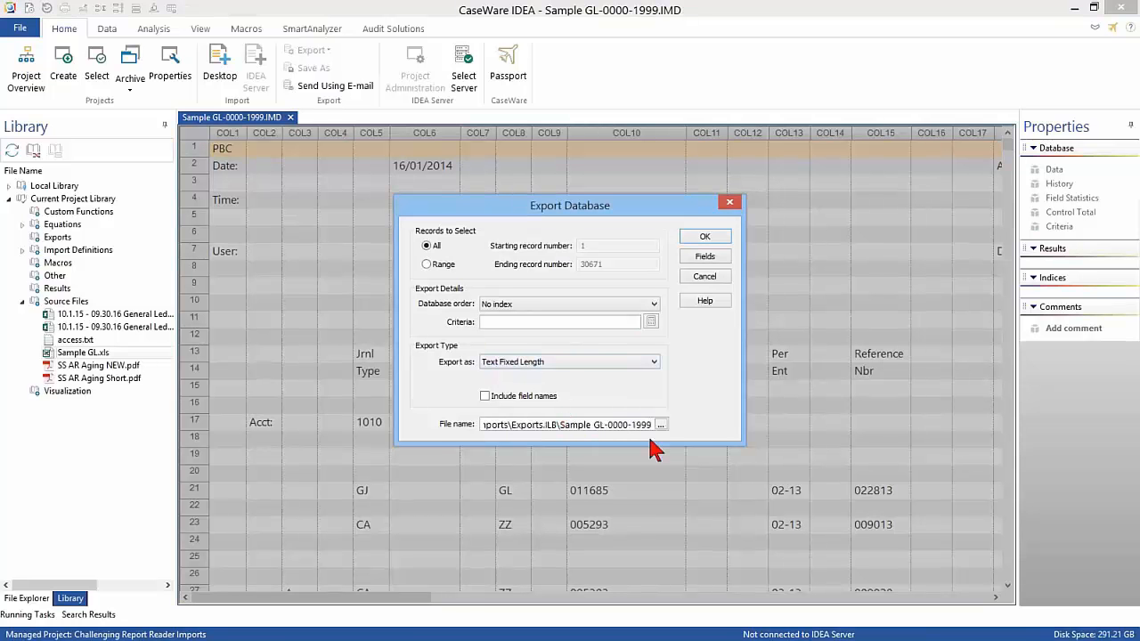
click(704, 257)
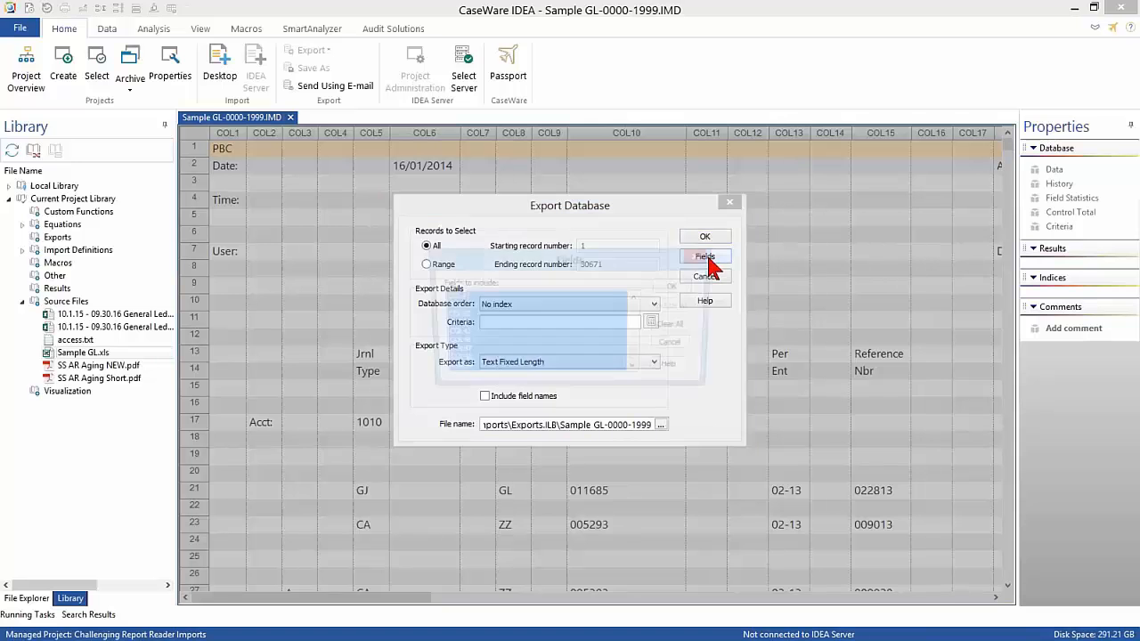
drag(638, 359, 642, 326)
click(672, 286)
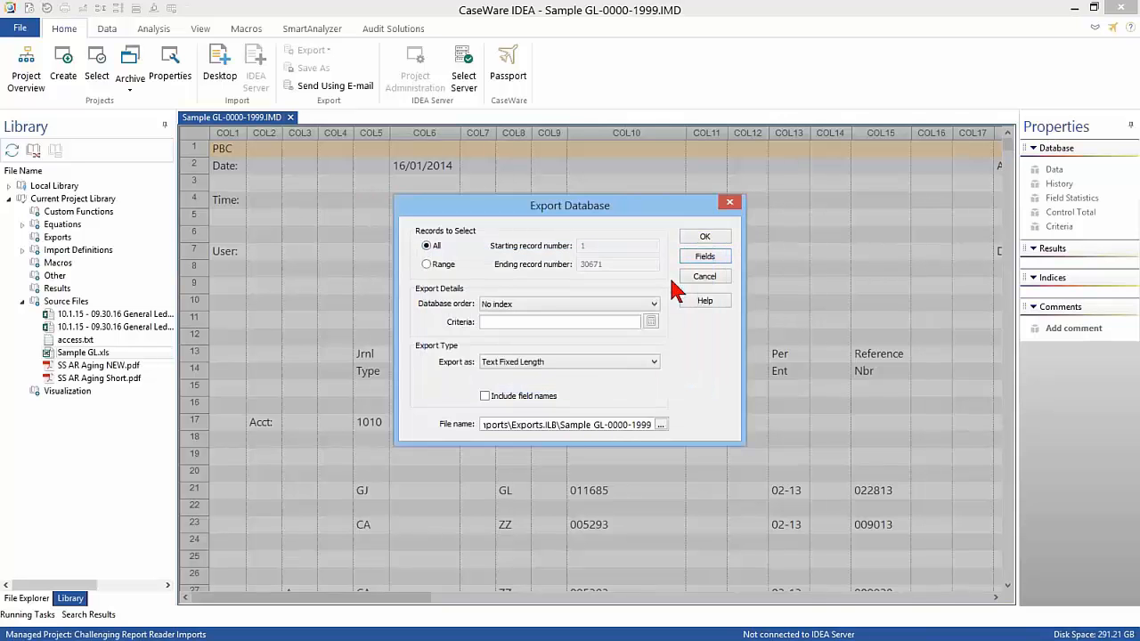
click(704, 238)
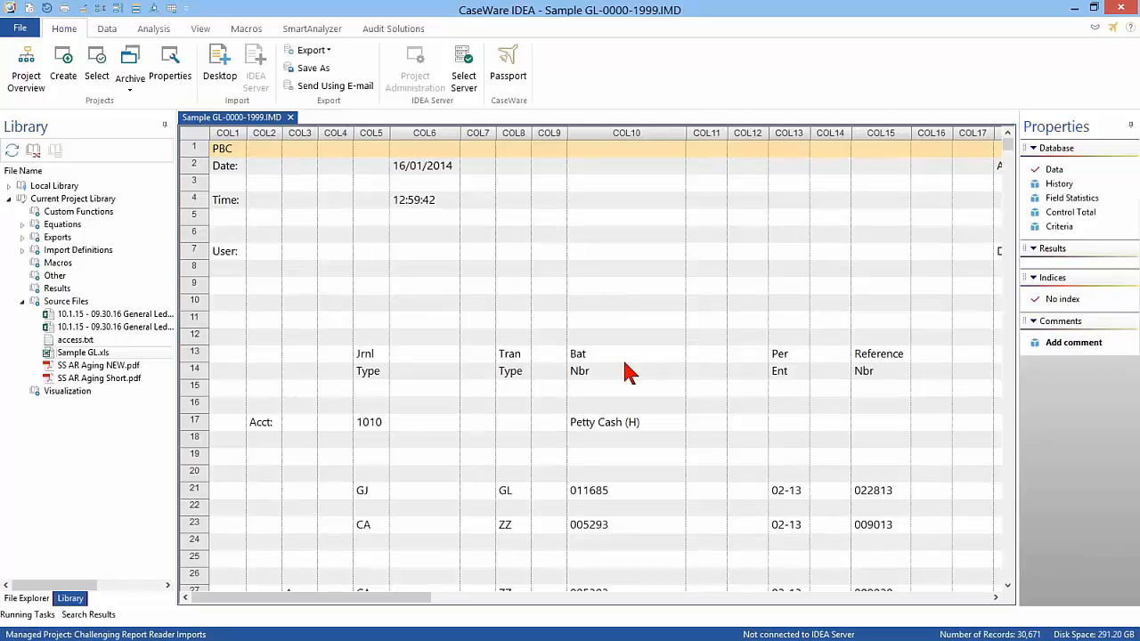
- Locate Sample GL-0000-1999.FXD in the project's Exports.ILB folder and open it in Notepad without making that the default for FXD files
click(23, 237)
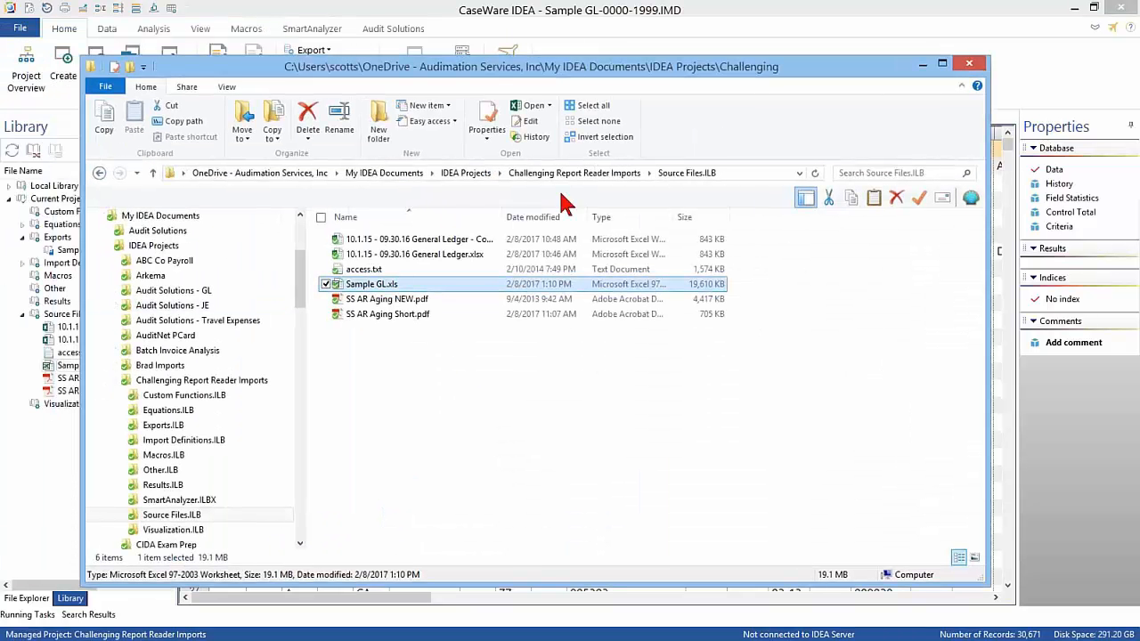
click(99, 172)
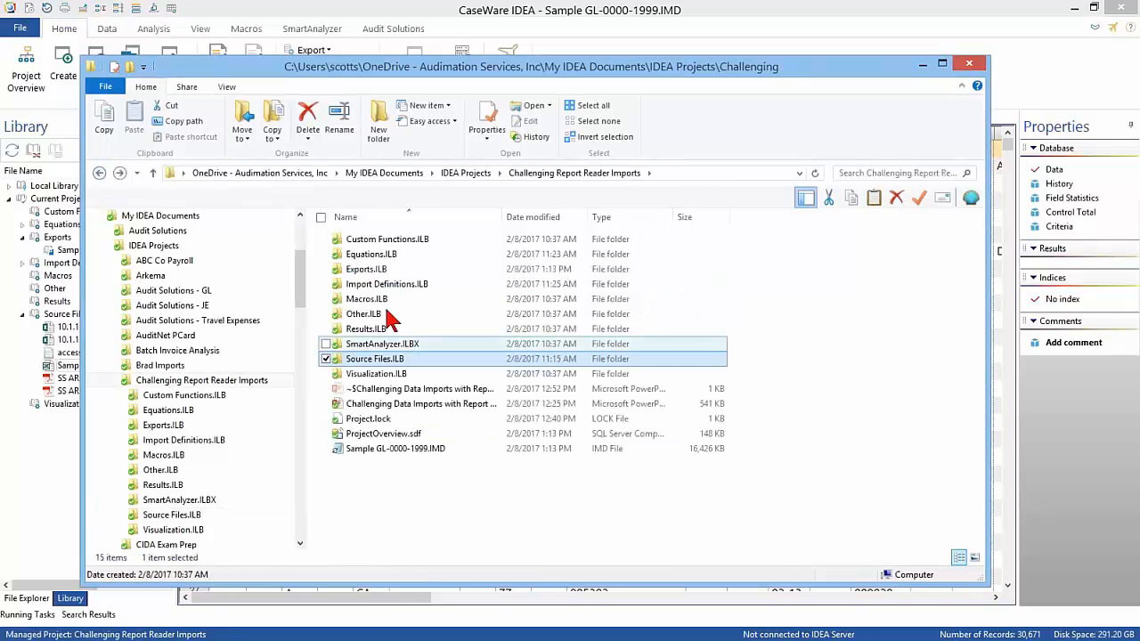
double_click(373, 278)
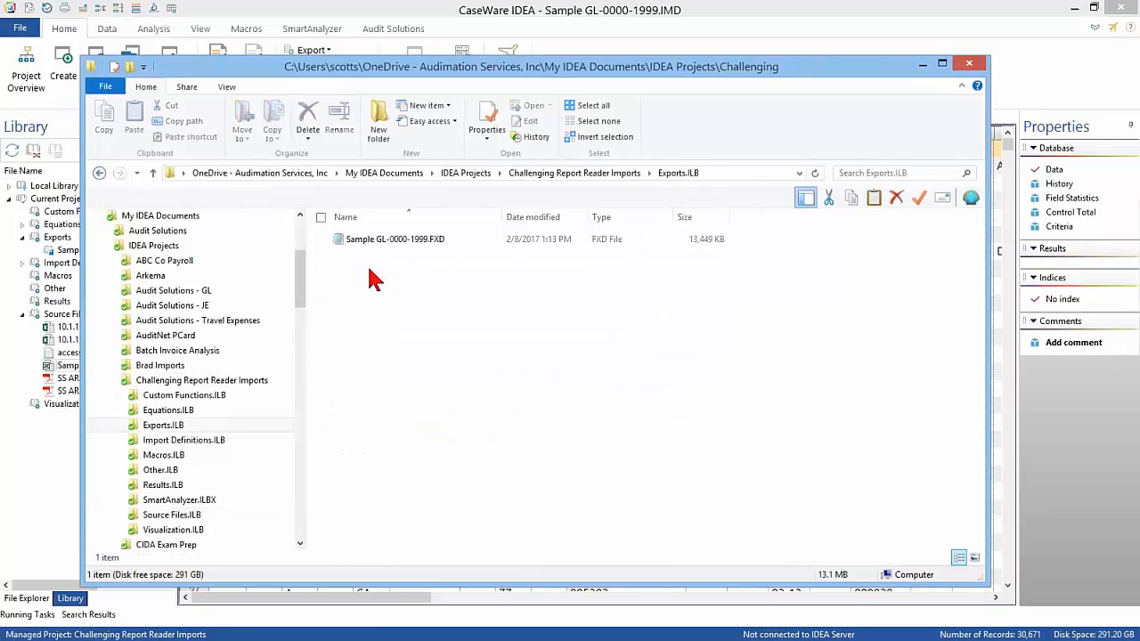
click(412, 247)
right_click(410, 240)
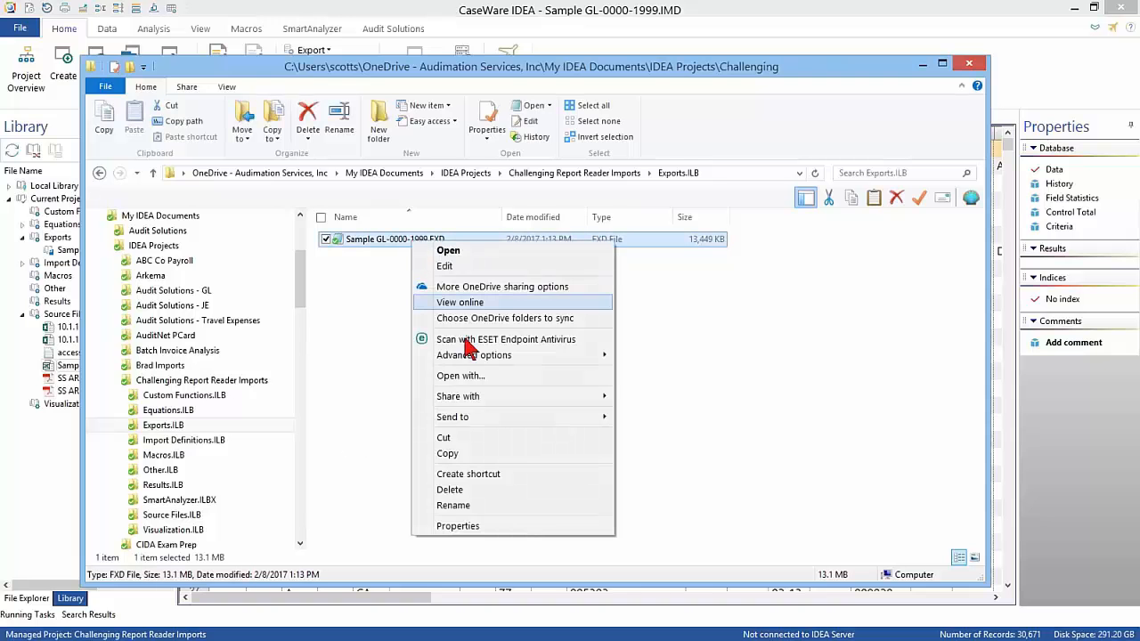
click(482, 380)
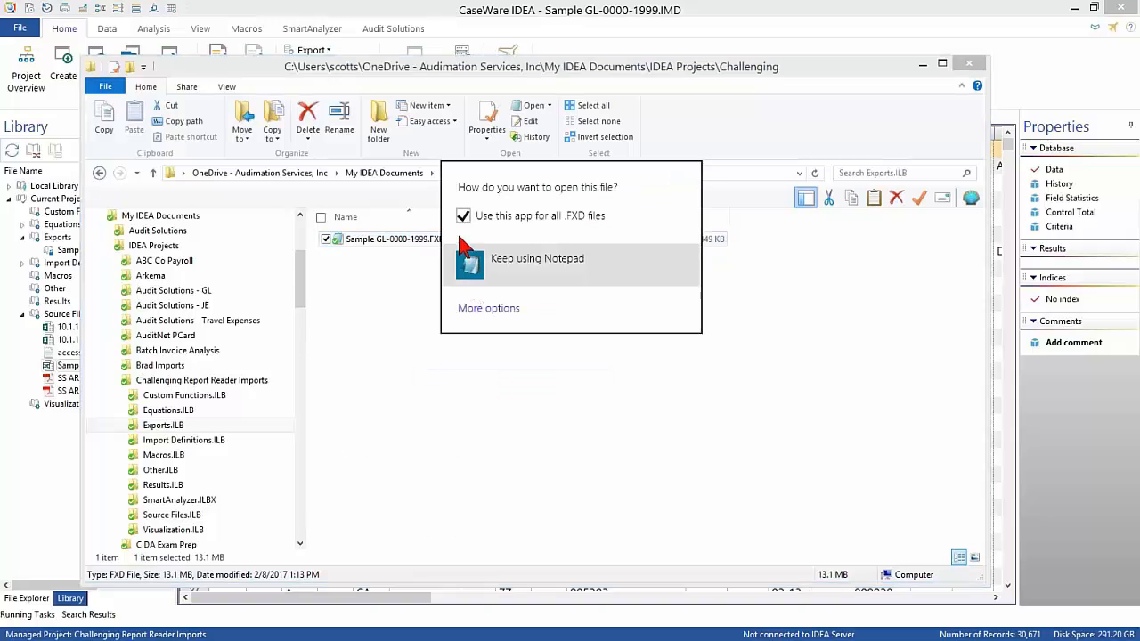
click(462, 217)
click(517, 267)
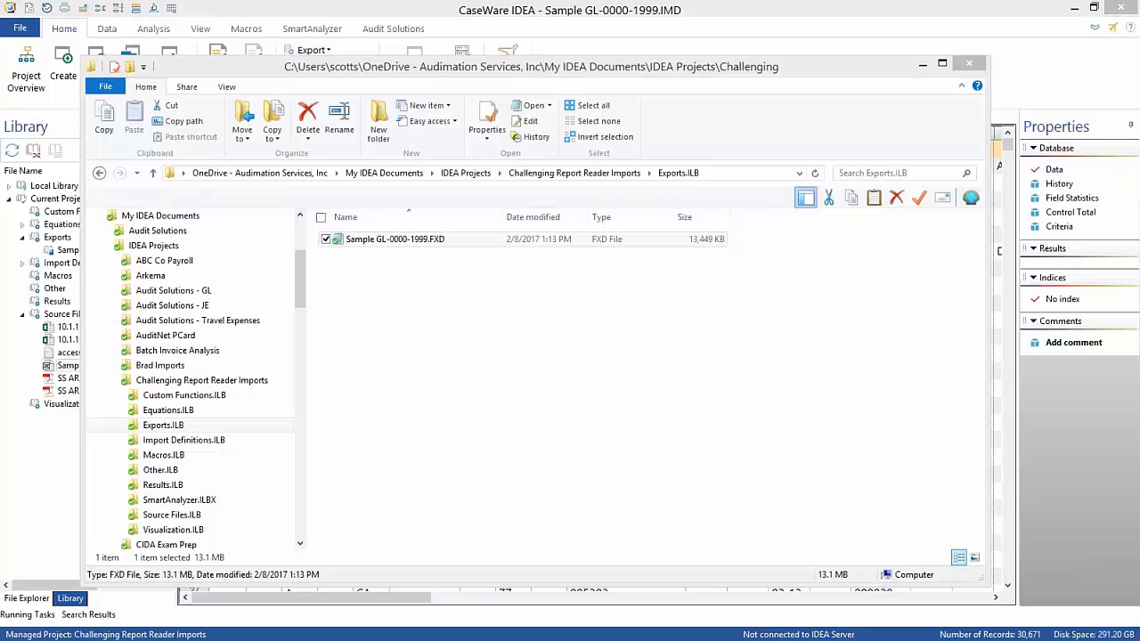
drag(54, 22, 588, 42)
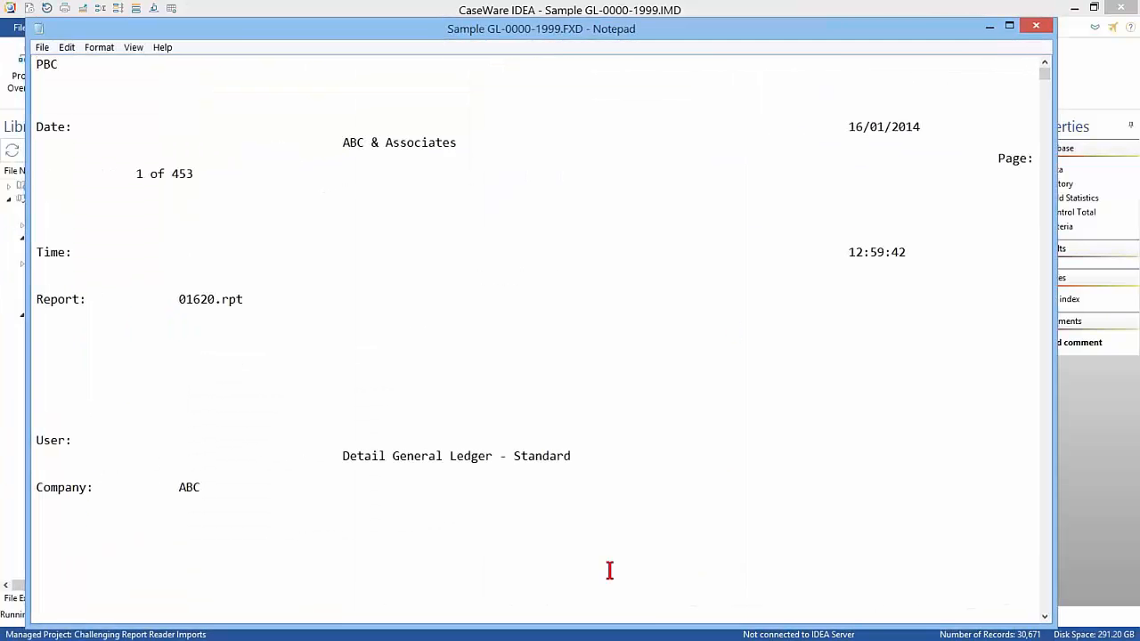
- Examine how the ledger's headings and transactions are laid out in the exported text, close Notepad, and move the folder window aside
scroll(743, 468, down, 8)
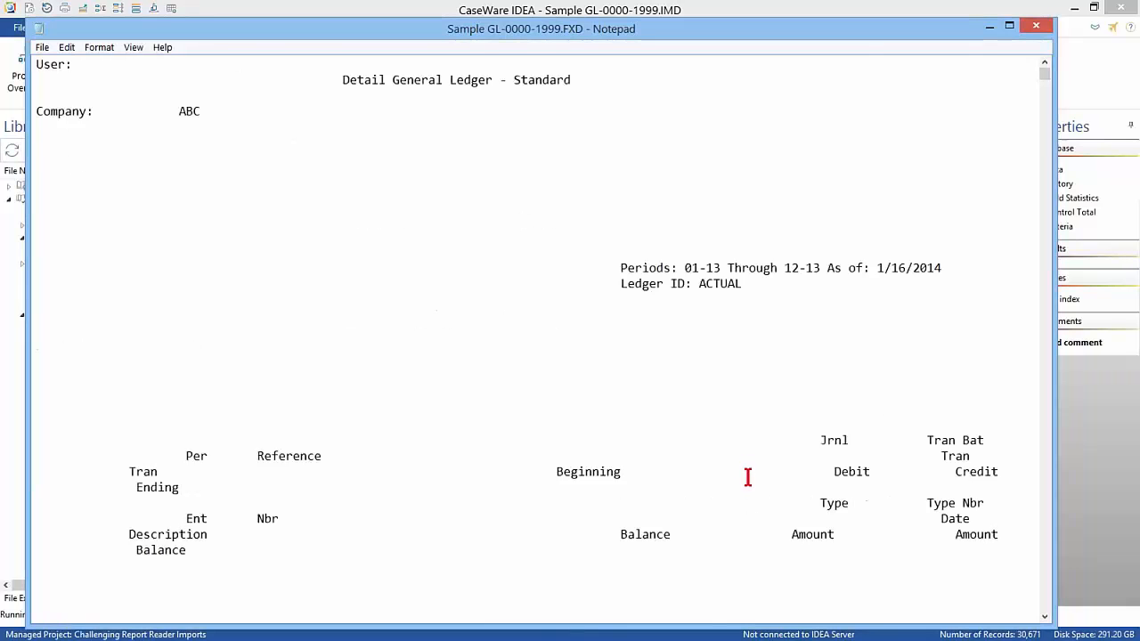
scroll(747, 478, down, 9)
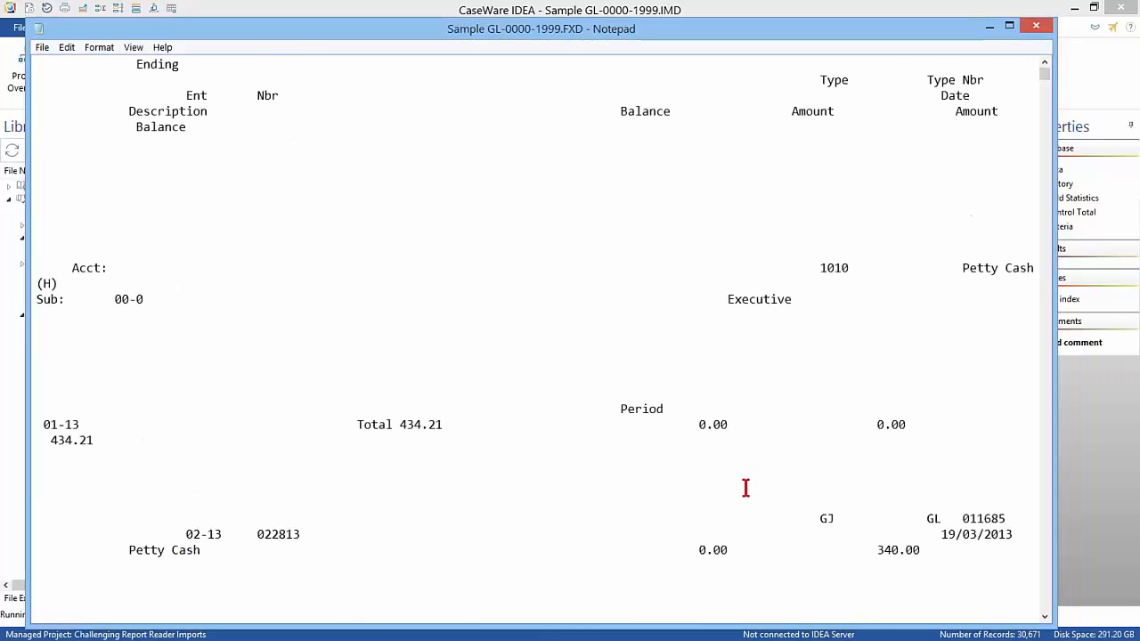
scroll(746, 488, down, 5)
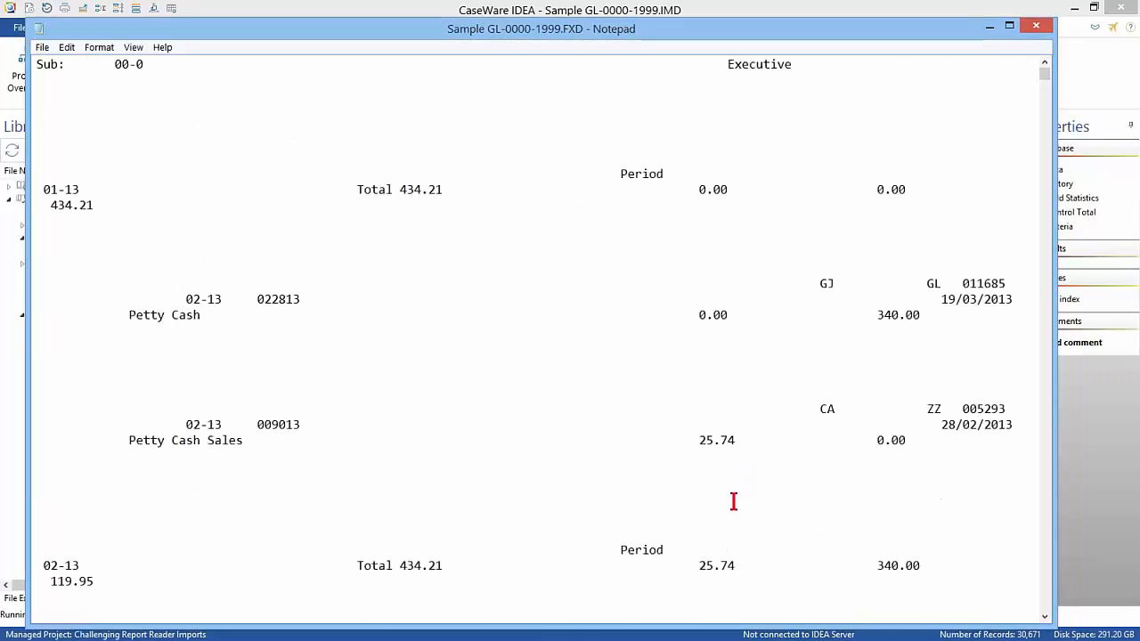
click(1035, 30)
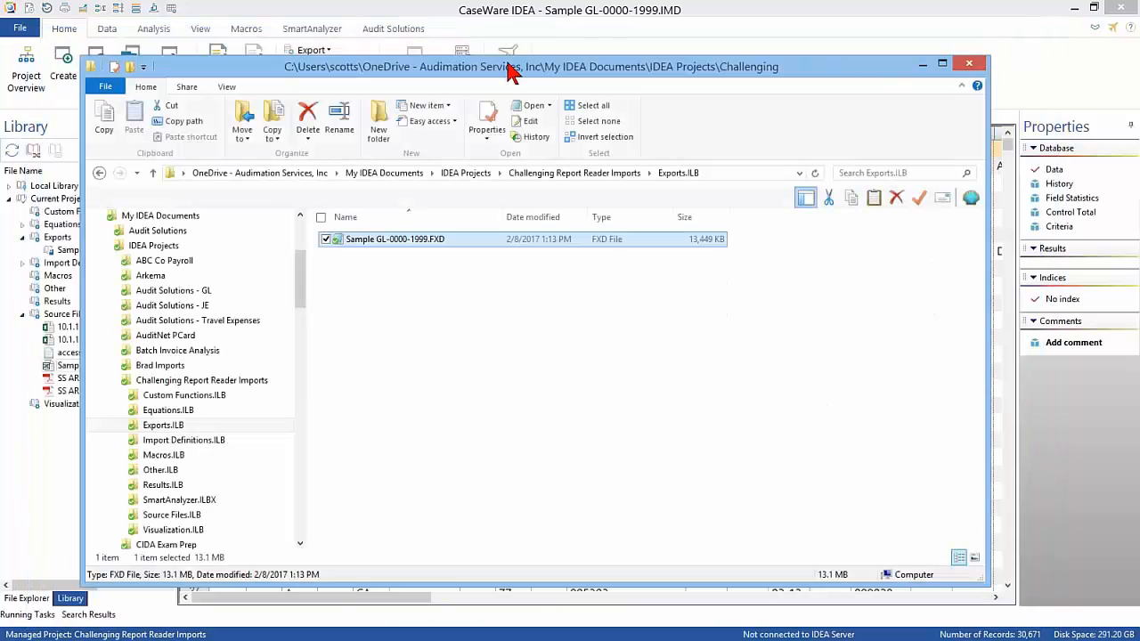
drag(512, 71, 771, 63)
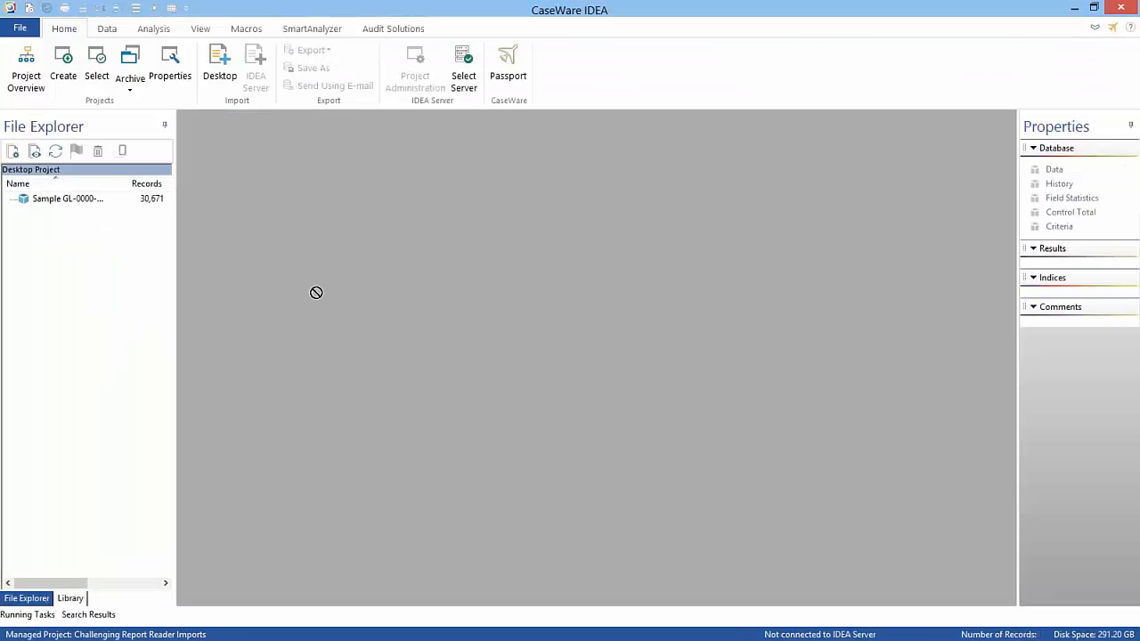
- Start a desktop import of Sample GL-0000-1999.FXD from Exports.ILB as Print Report and Adobe PDF, without a template, to open it in Report Reader
click(220, 66)
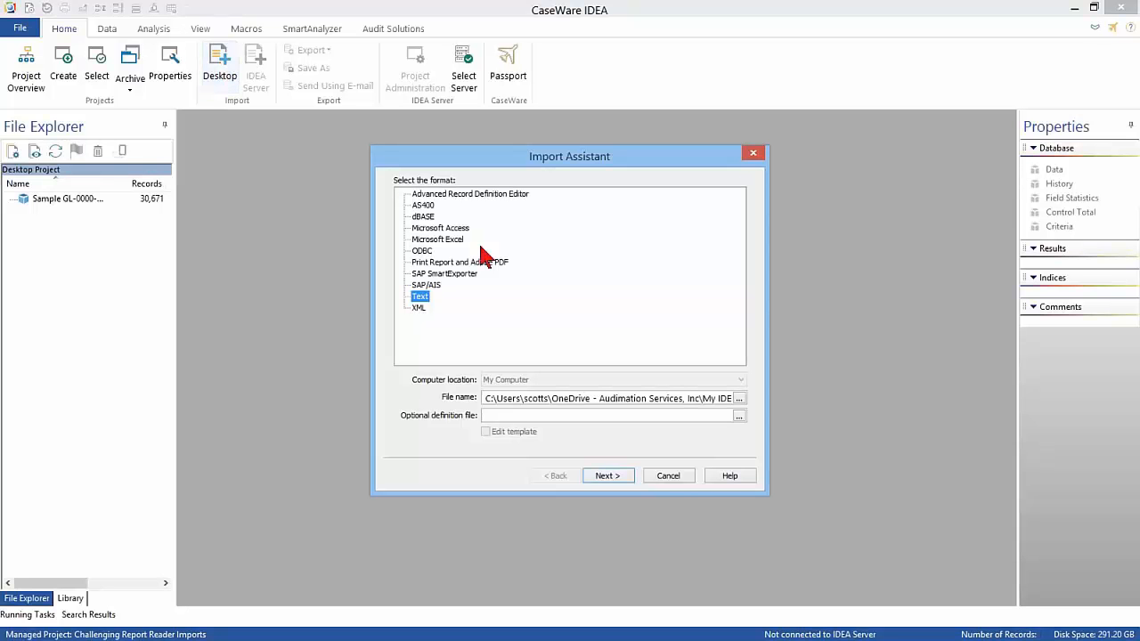
click(436, 264)
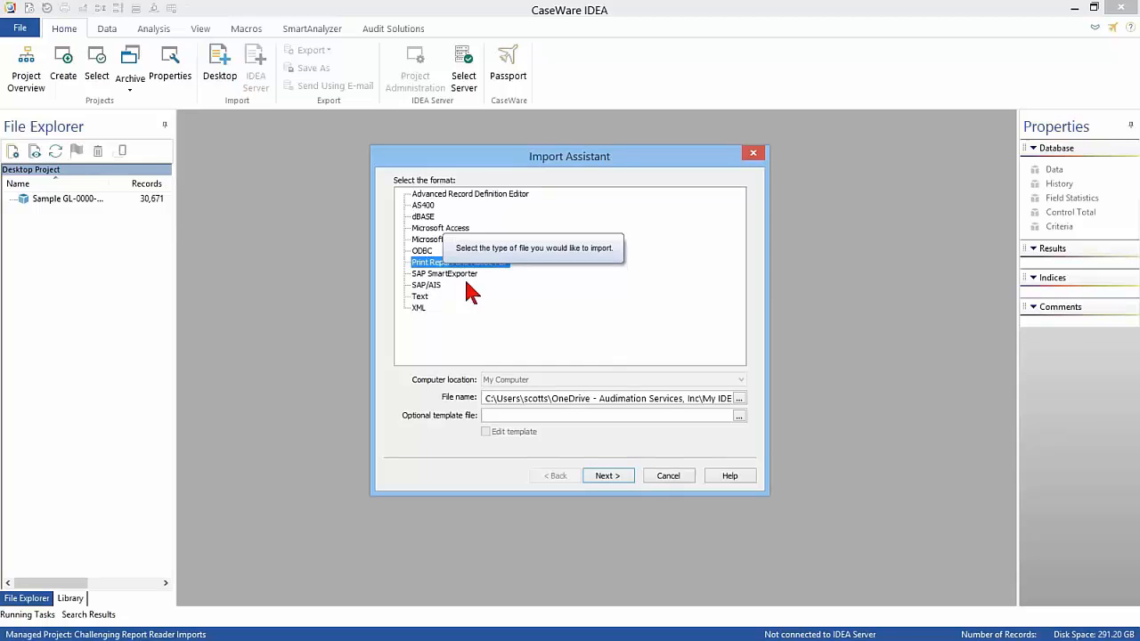
click(739, 398)
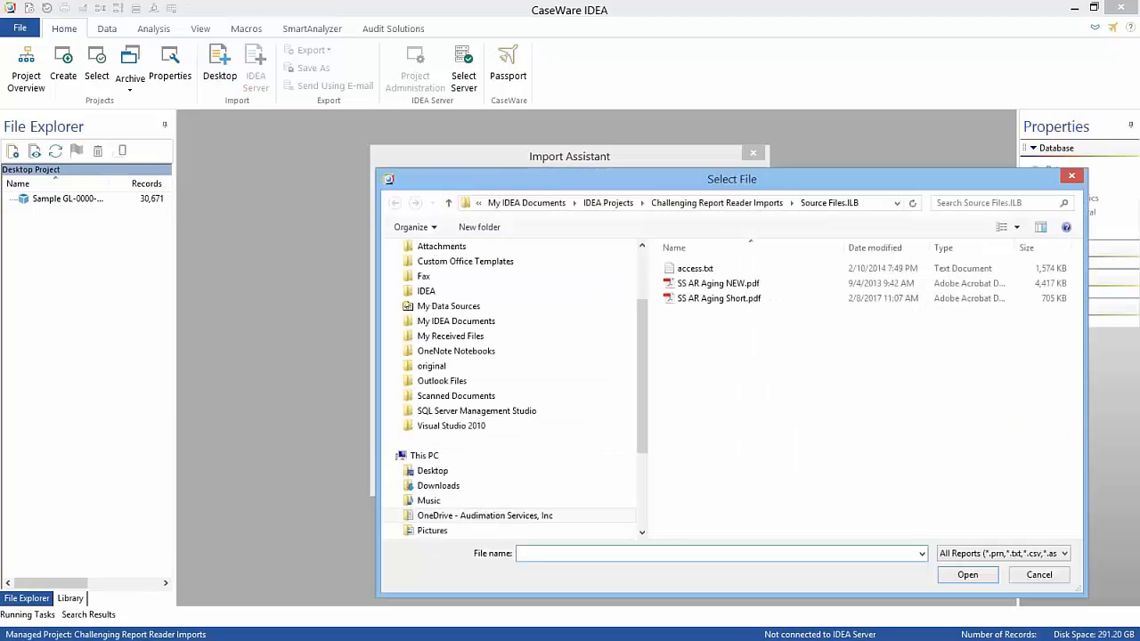
click(733, 203)
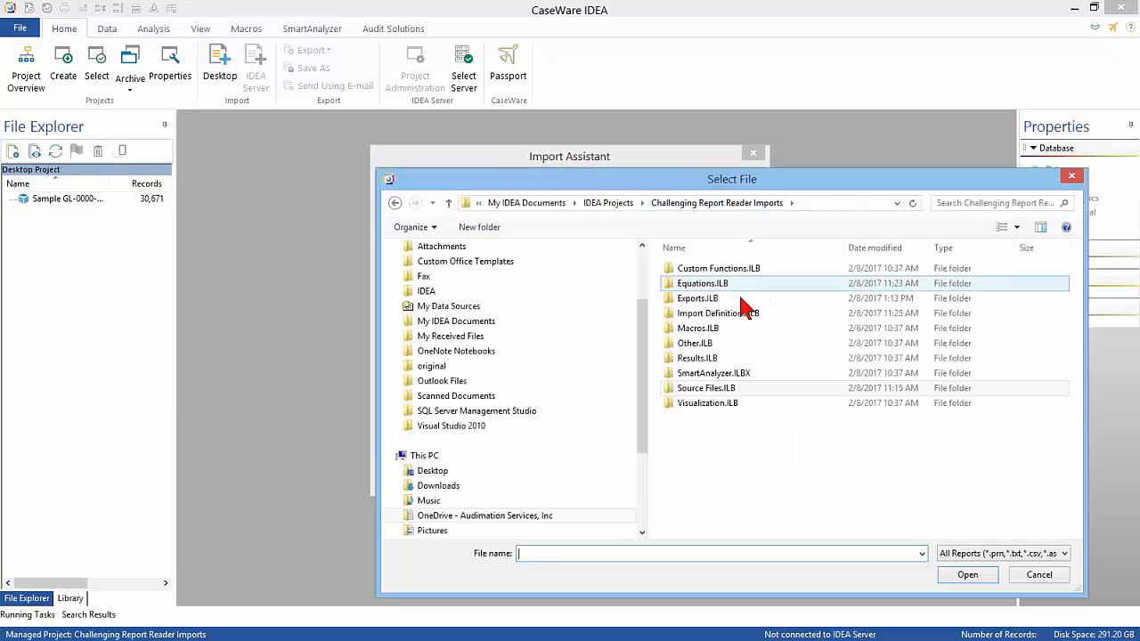
click(690, 299)
double_click(693, 303)
click(709, 271)
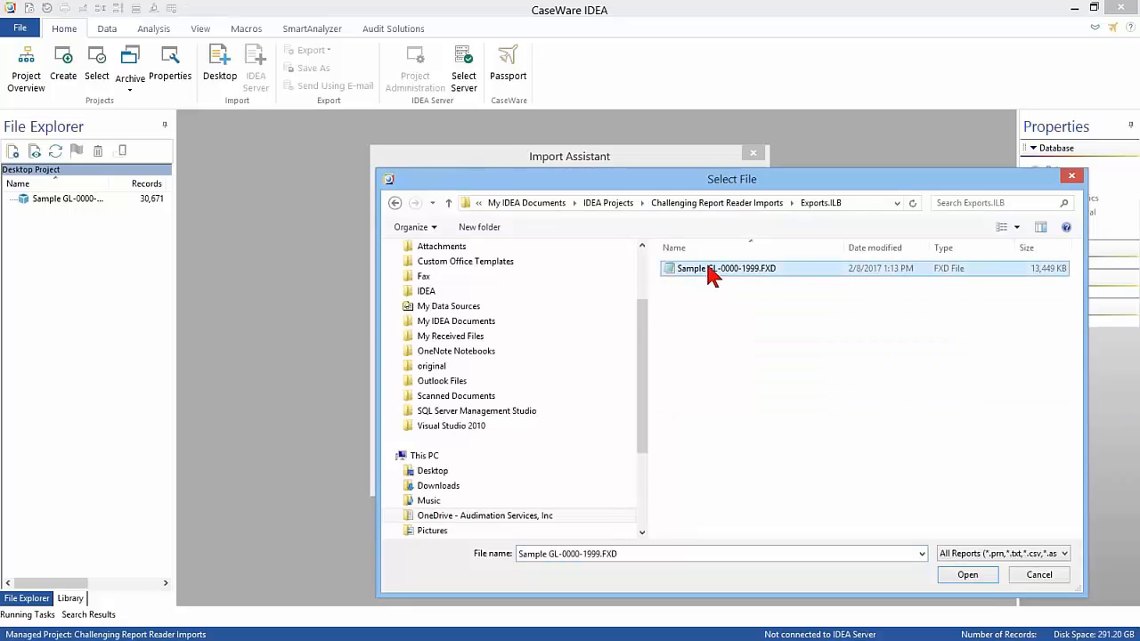
click(967, 575)
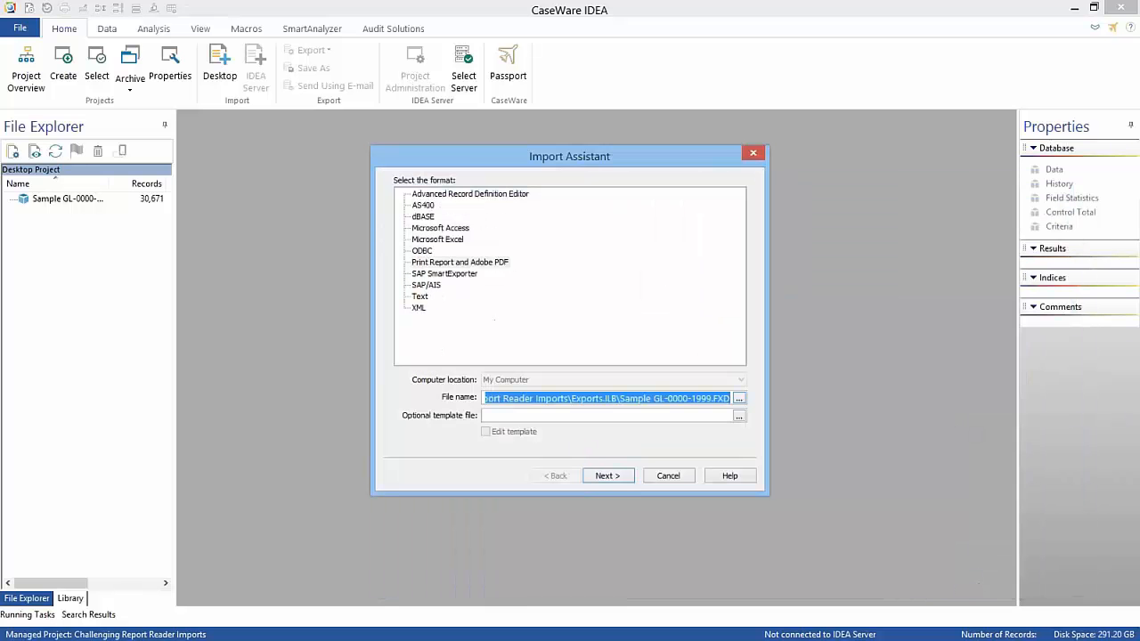
click(504, 416)
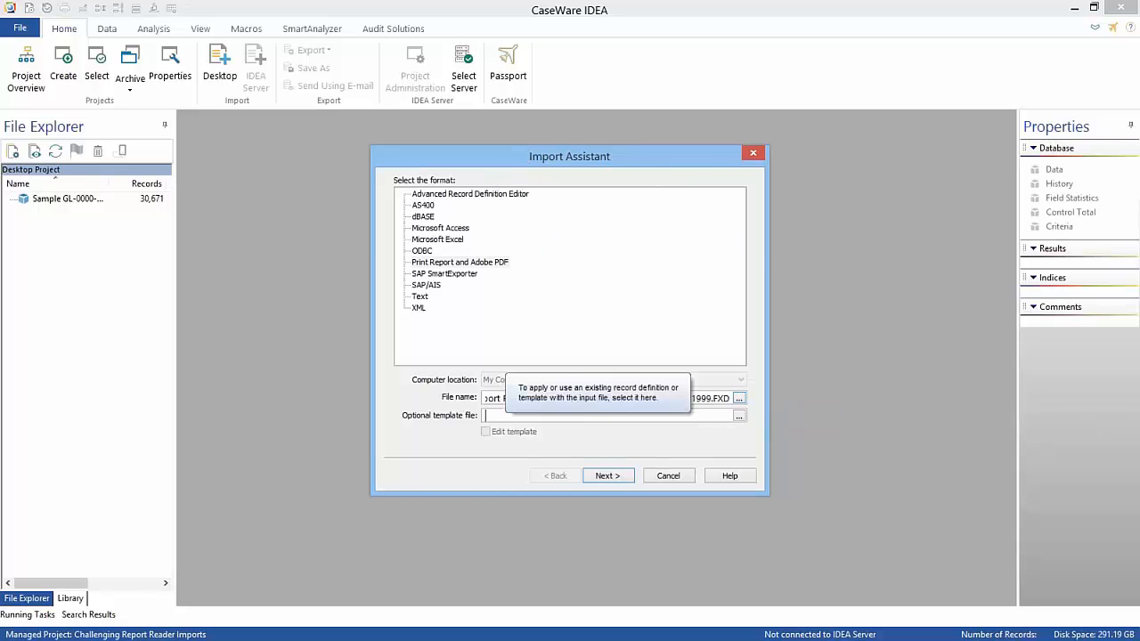
click(605, 478)
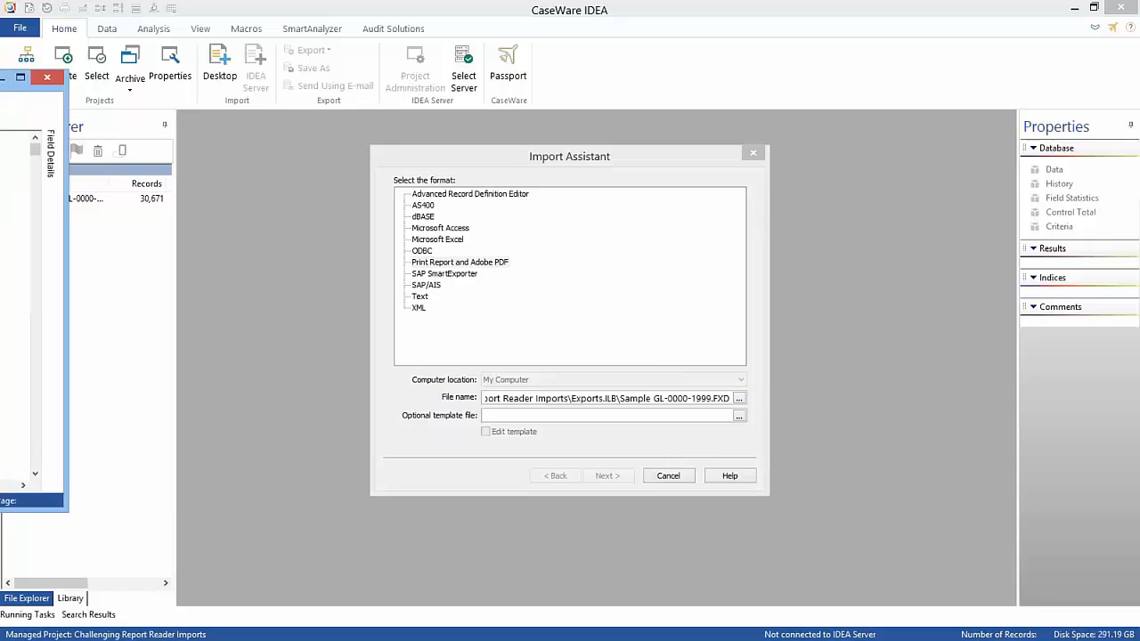
- Enlarge the Report Reader window and look across the report's column headings, account lines and transactions
drag(361, 84, 474, 33)
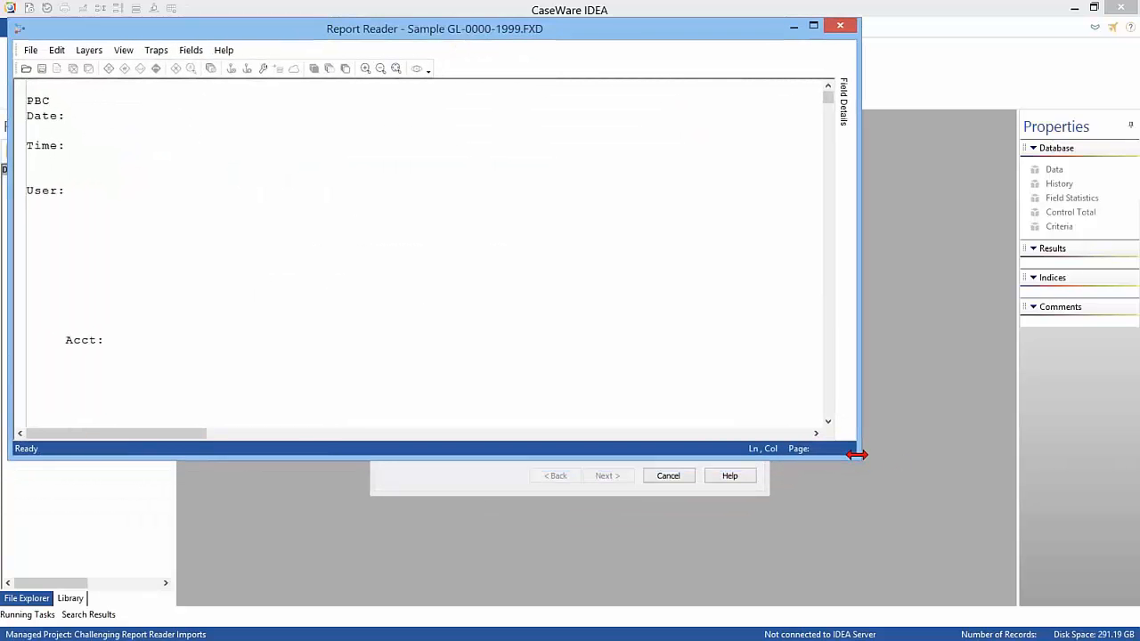
drag(857, 454, 1124, 600)
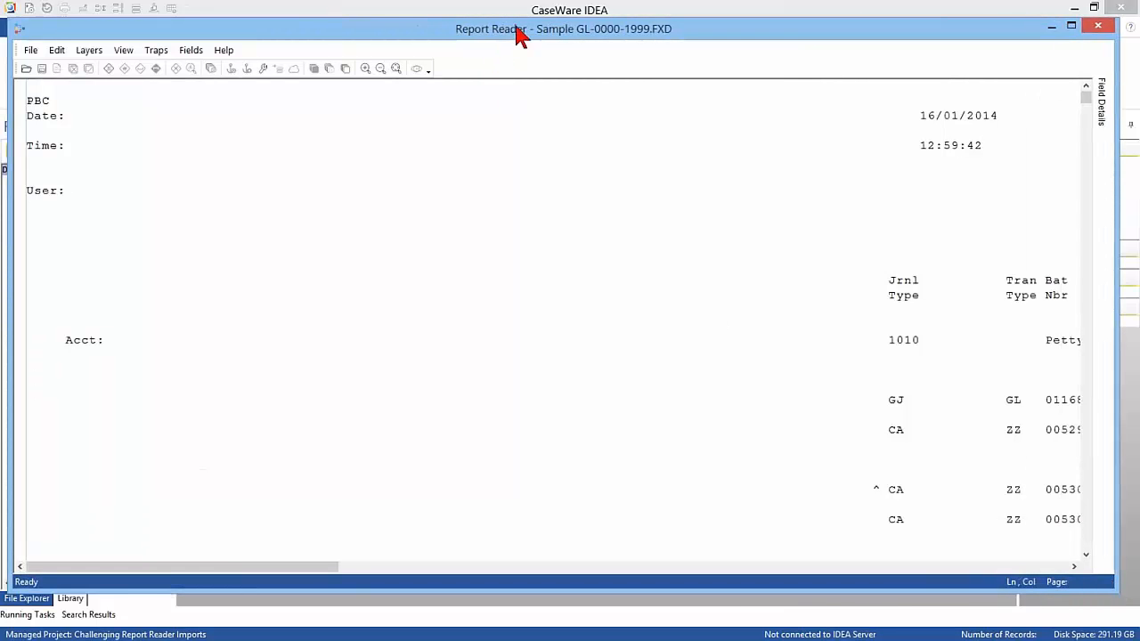
click(519, 308)
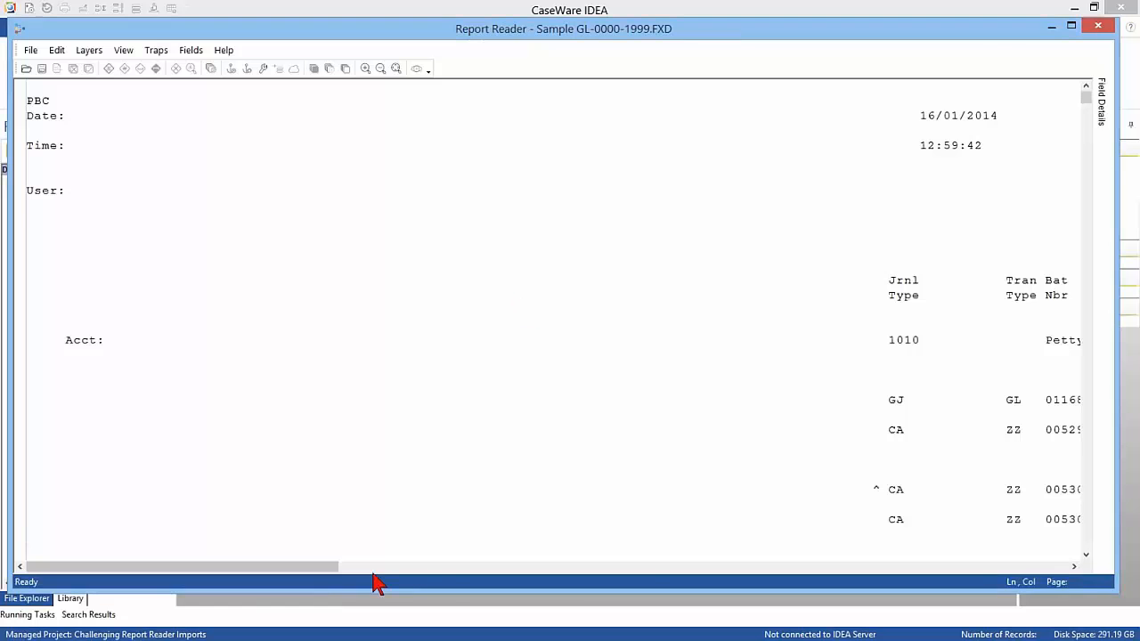
click(87, 350)
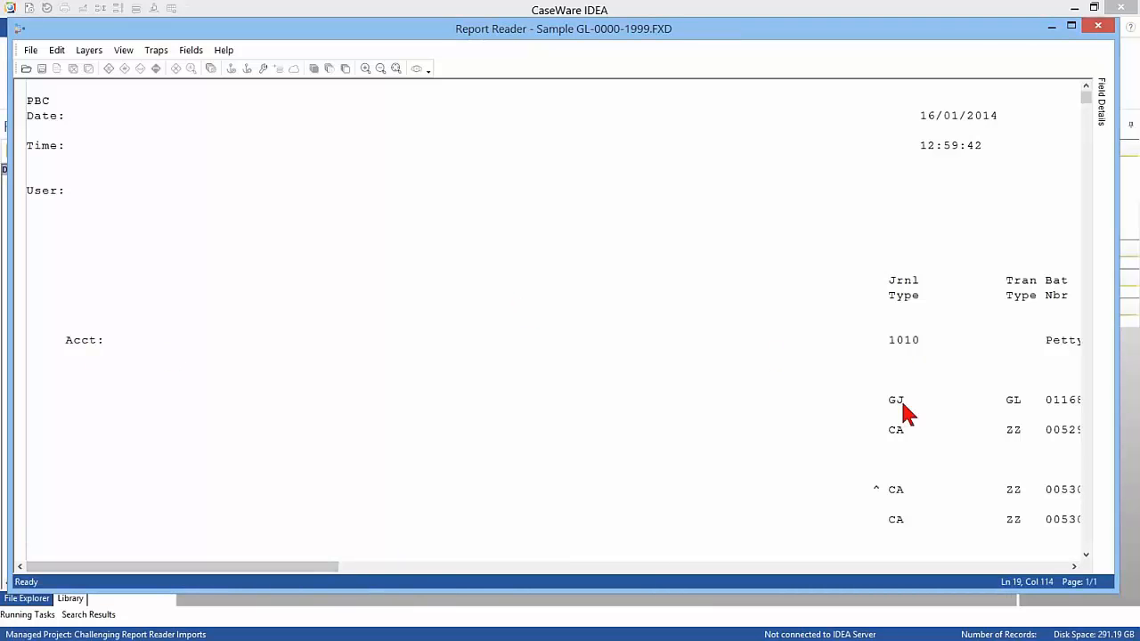
drag(332, 576, 499, 575)
click(499, 389)
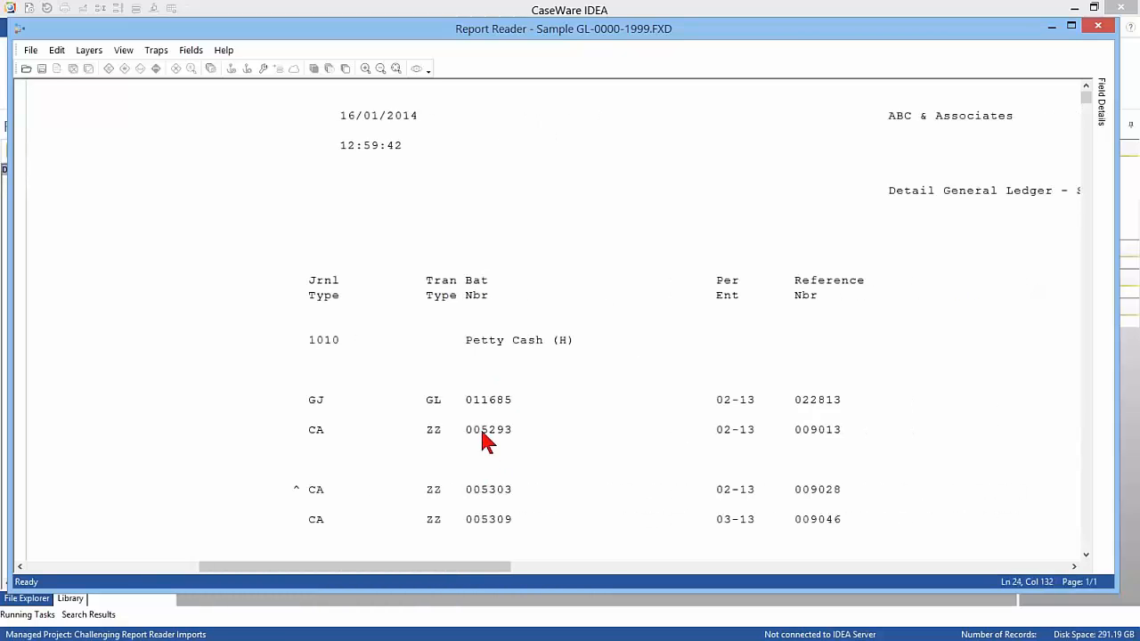
drag(481, 573, 468, 616)
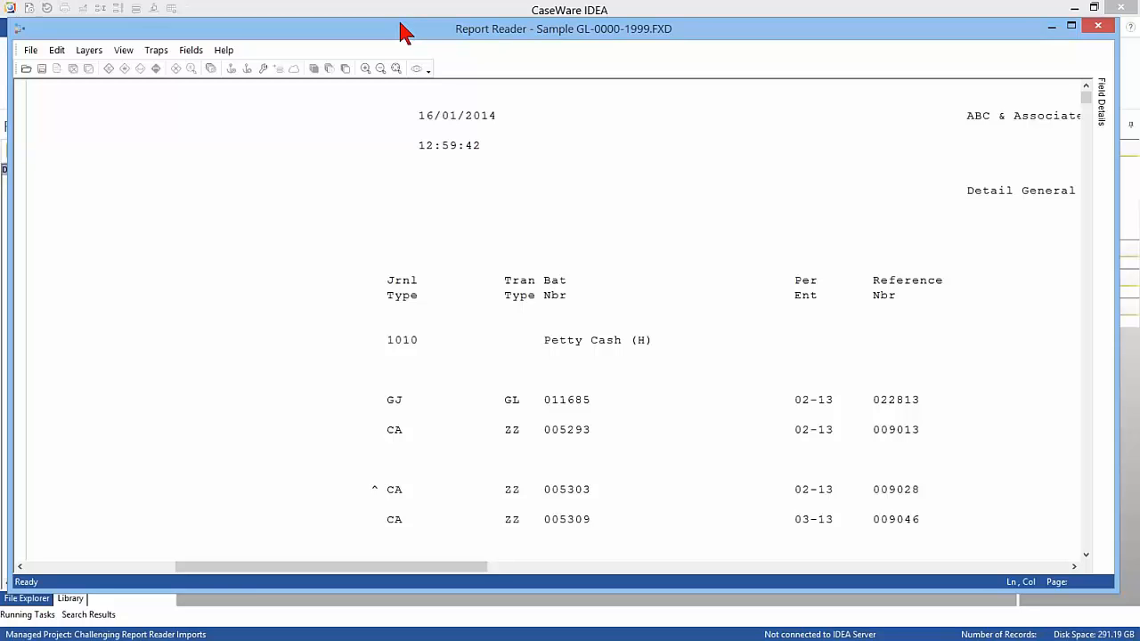
- Create a standard layer using the first GJ transaction line under Petty Cash as the sample line
click(577, 490)
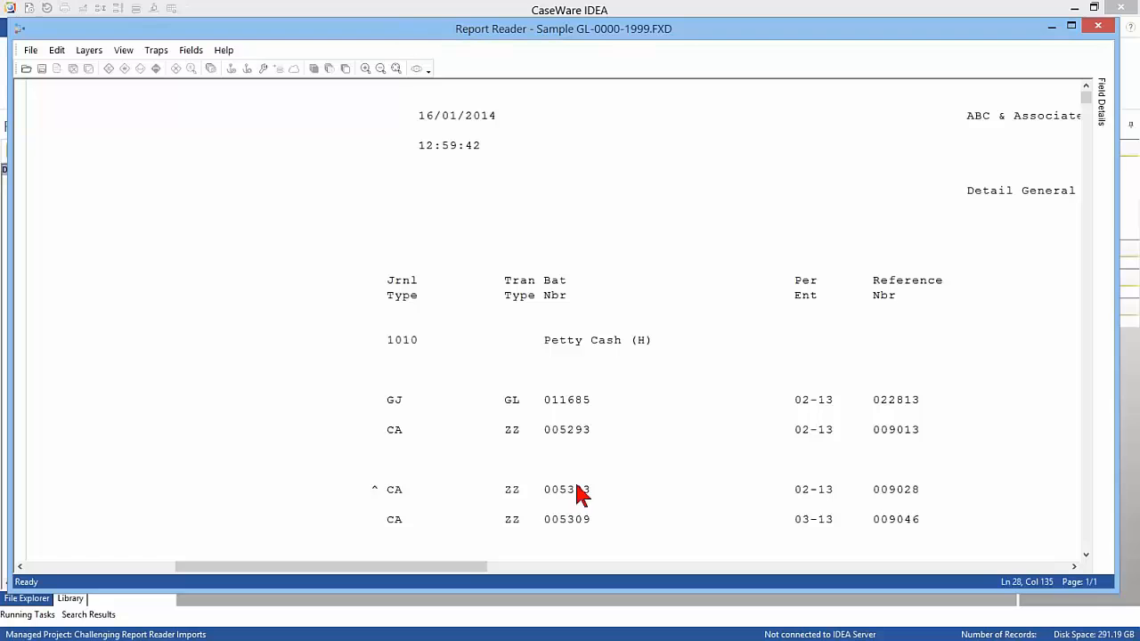
click(383, 405)
click(392, 398)
click(391, 396)
click(391, 397)
click(389, 489)
click(392, 533)
click(406, 505)
click(389, 402)
click(373, 403)
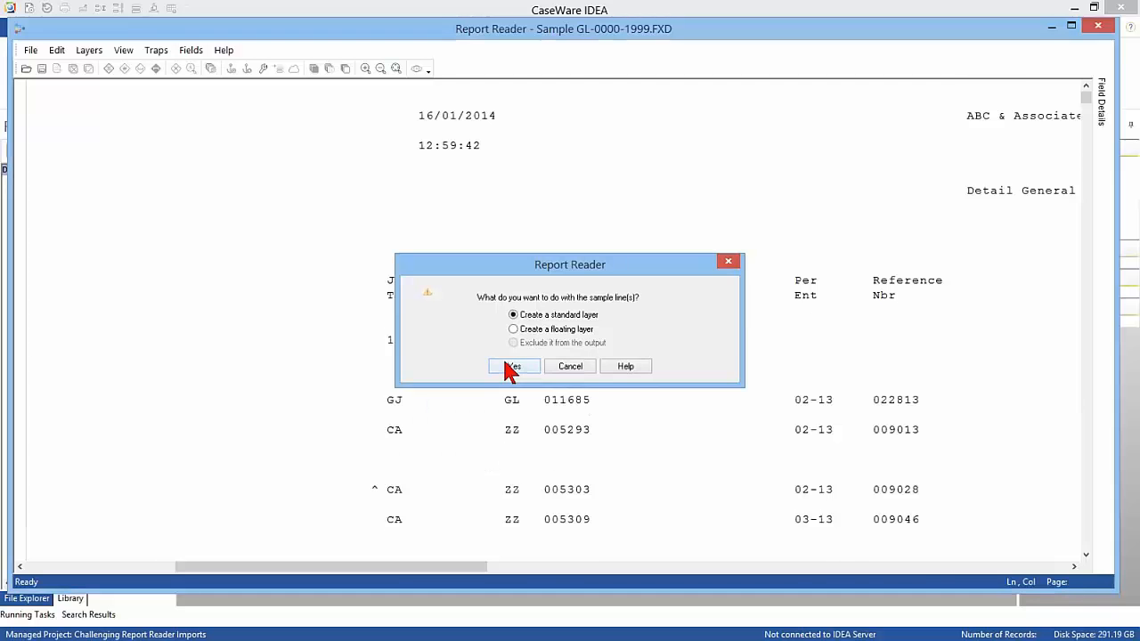
click(513, 366)
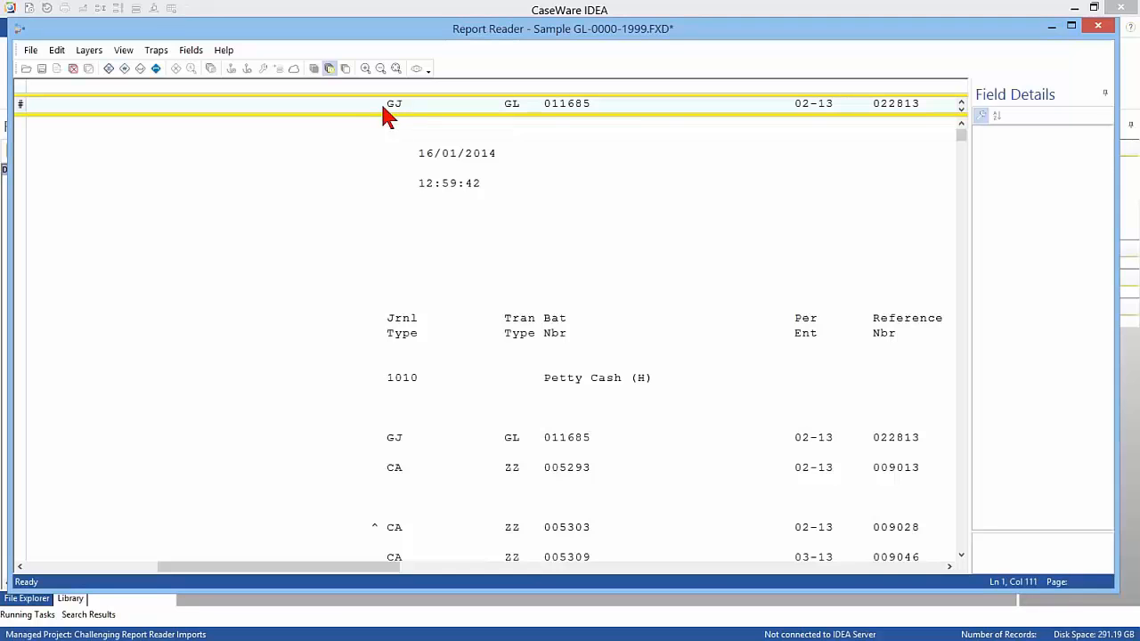
- Compare the sample line's journal type position with the account headings and other transactions to find characters that trap only transactions
click(399, 106)
key(Right)
key(Right)
key(Right)
click(402, 374)
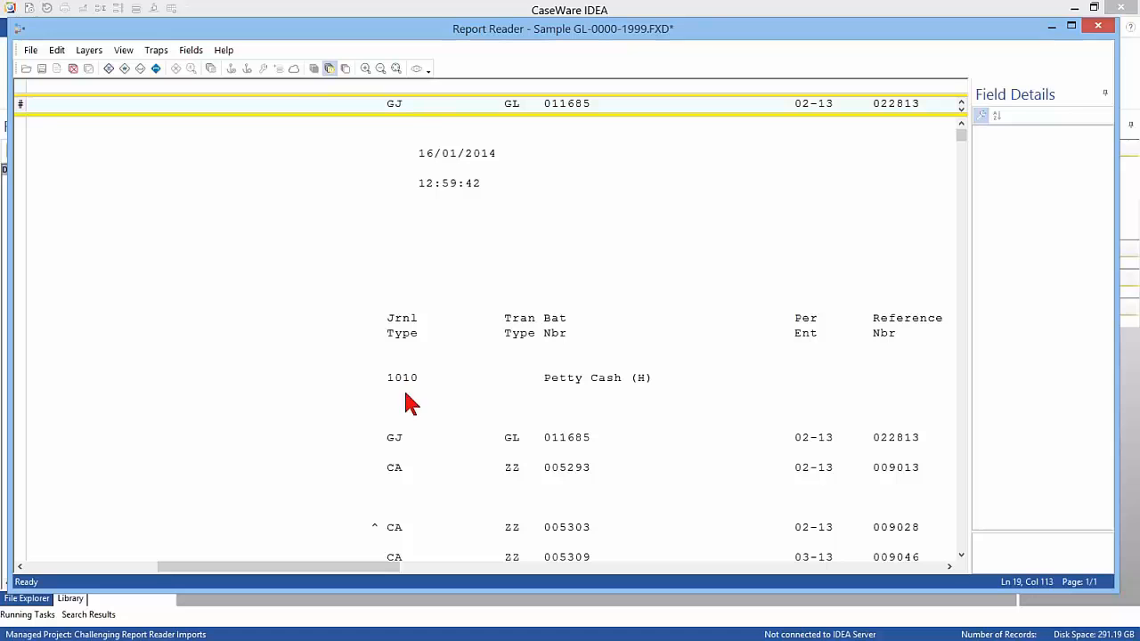
click(392, 472)
click(396, 104)
click(393, 91)
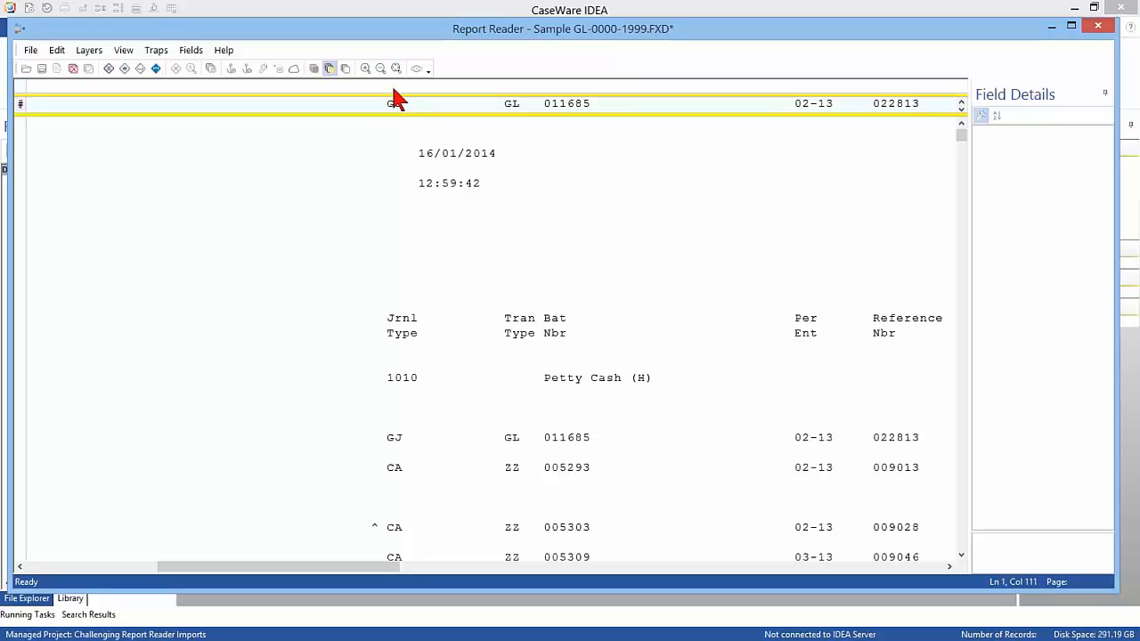
click(389, 102)
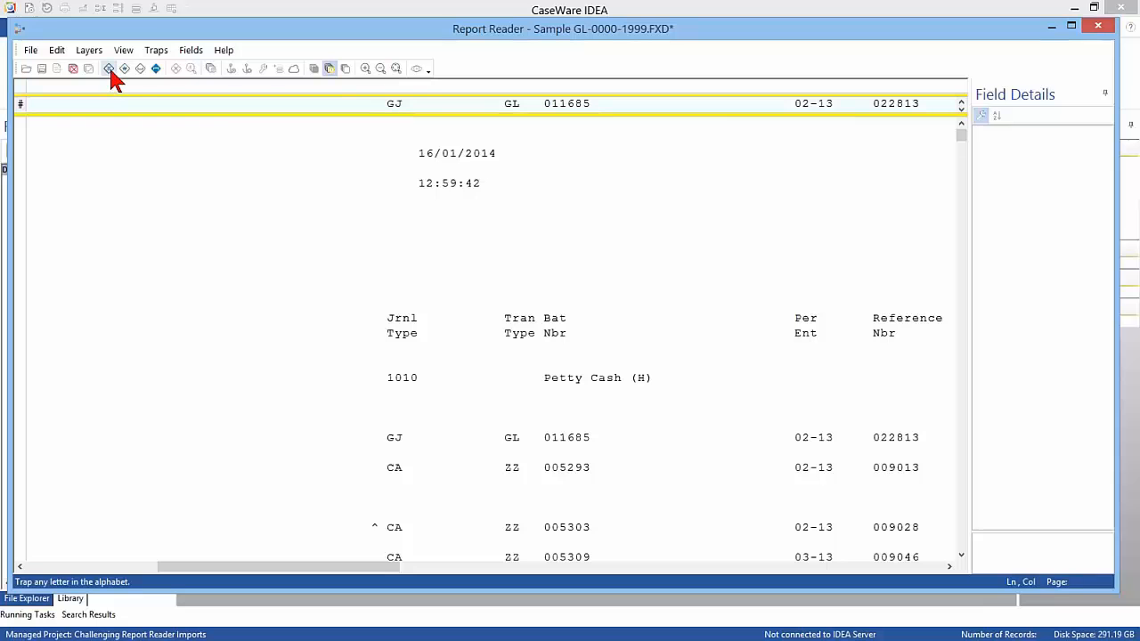
click(158, 74)
click(478, 100)
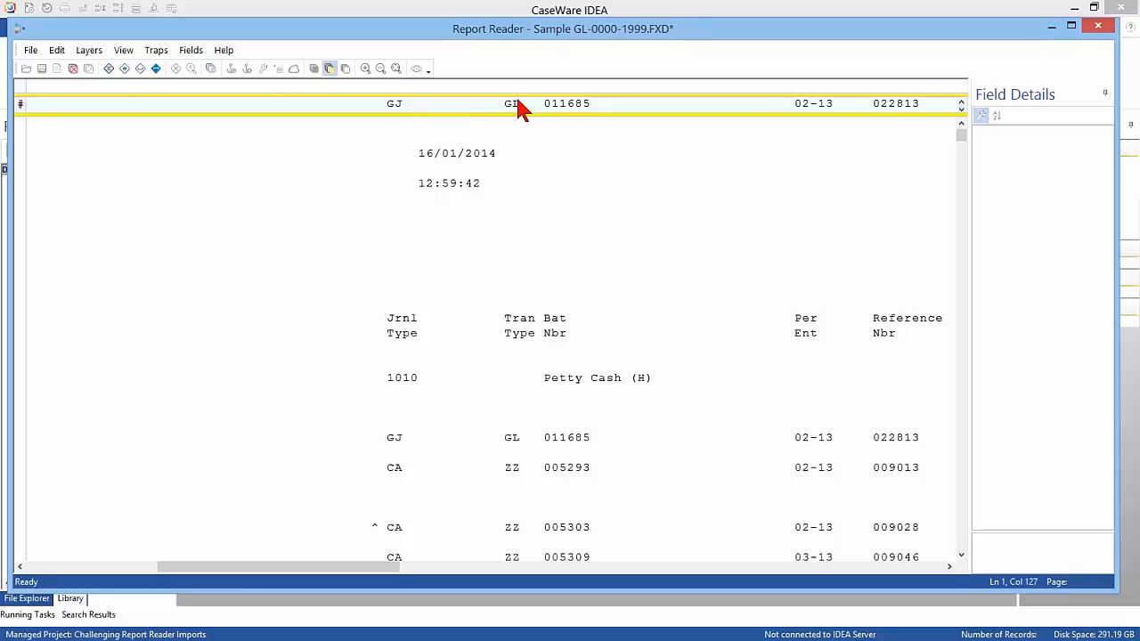
click(506, 101)
click(425, 363)
click(395, 468)
- Set the trap STTS around the sample line's journal type: a space, two letters and a space
click(140, 70)
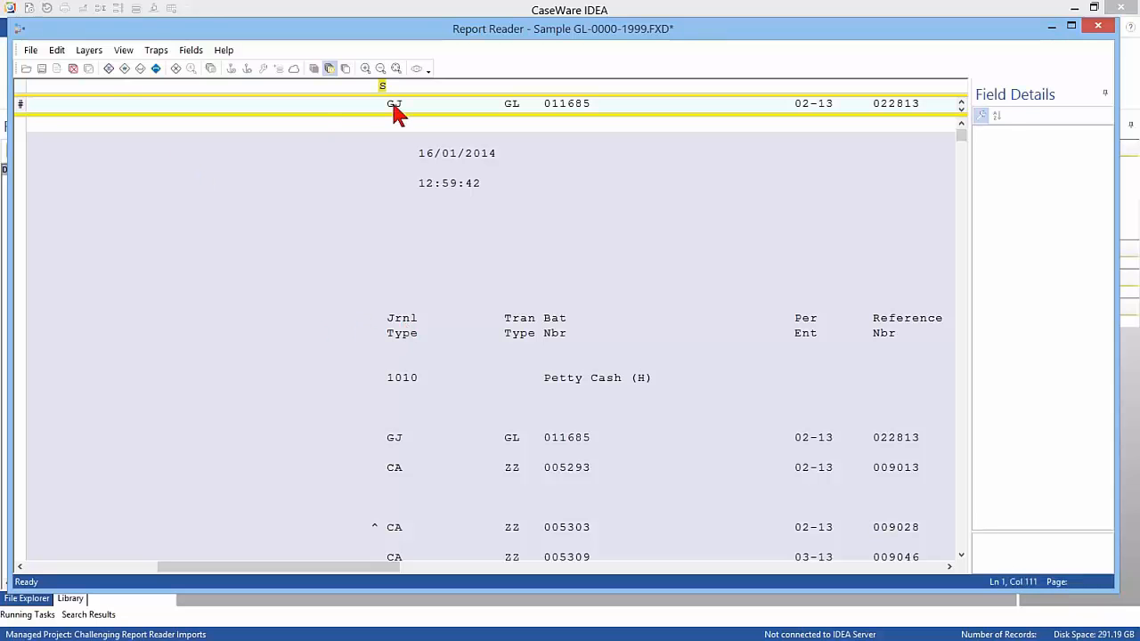
click(108, 69)
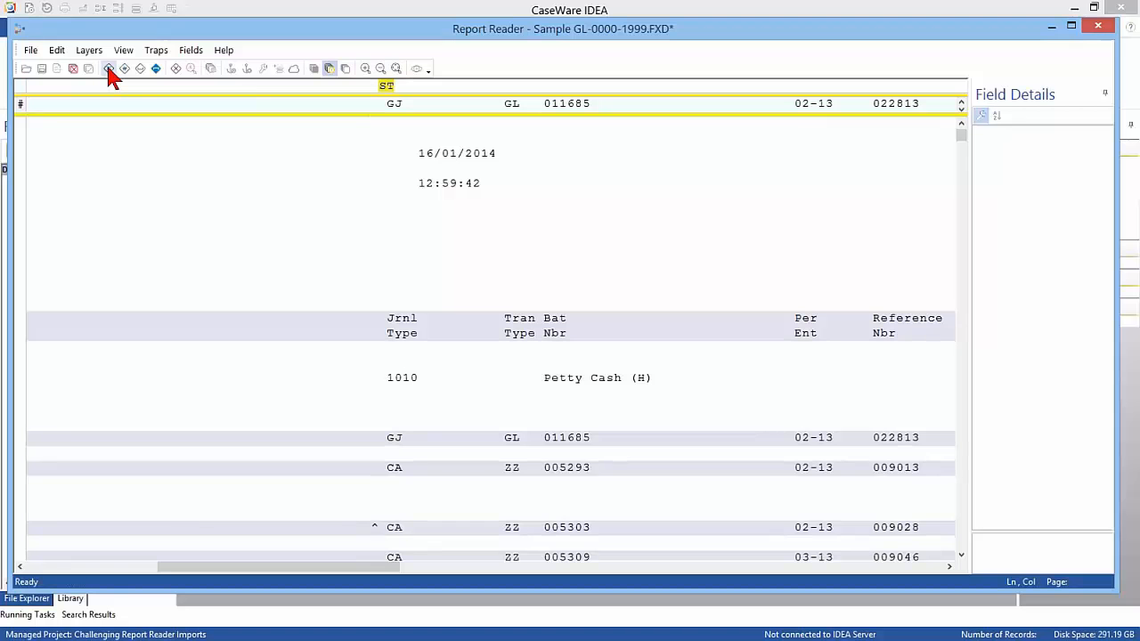
text(TS)
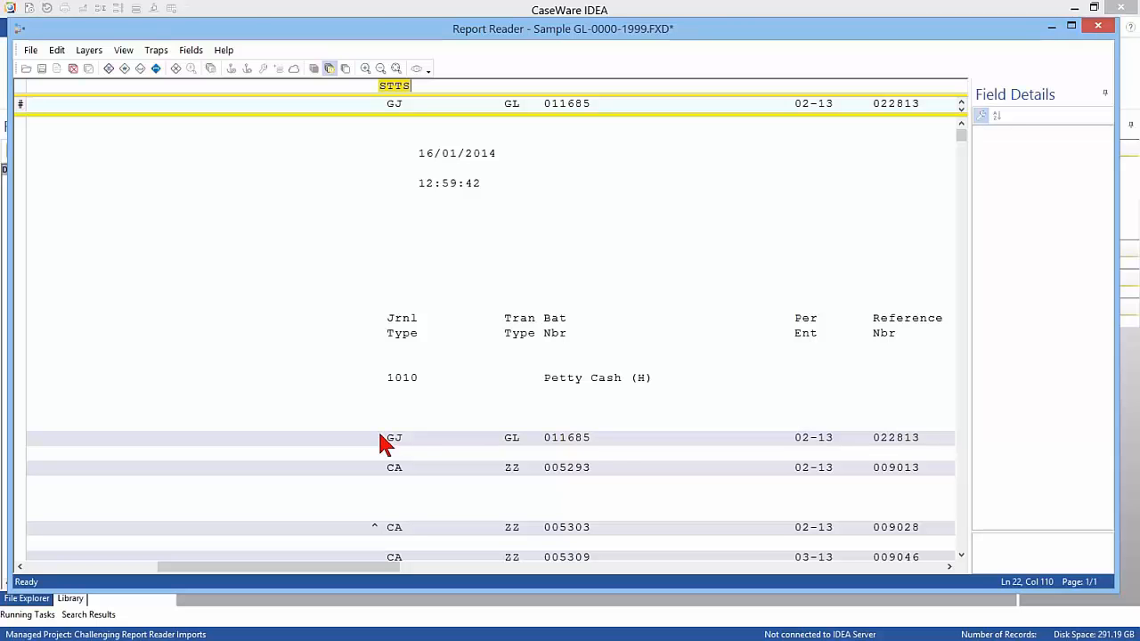
- Check through several accounts which report lines the trap catches, and return to the Petty Cash transactions
scroll(381, 445, down, 8)
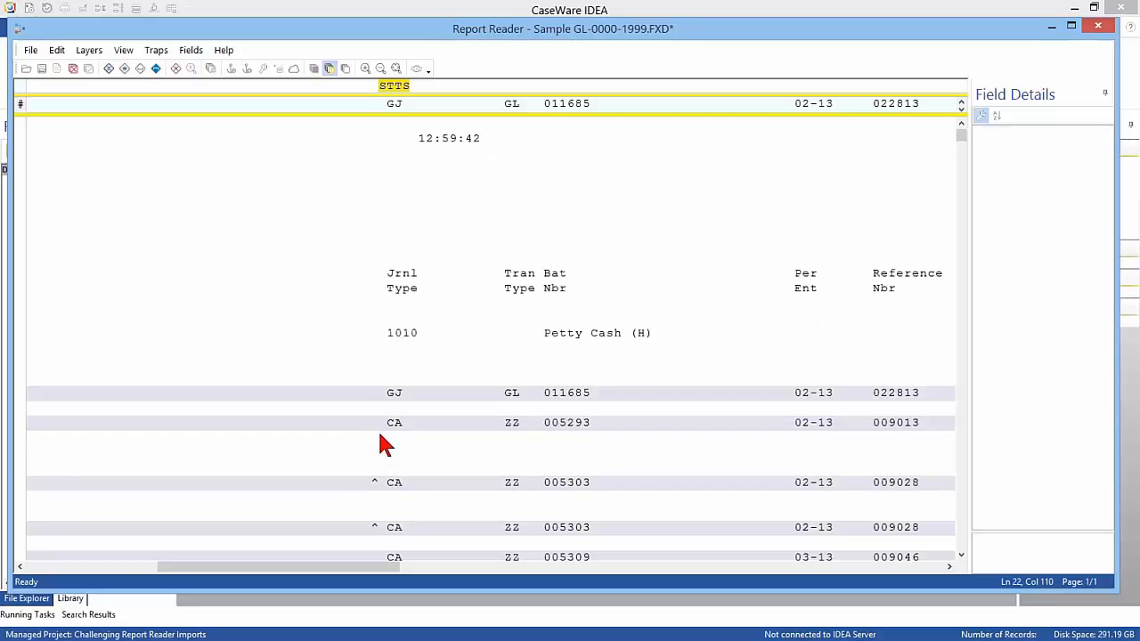
scroll(392, 465, down, 7)
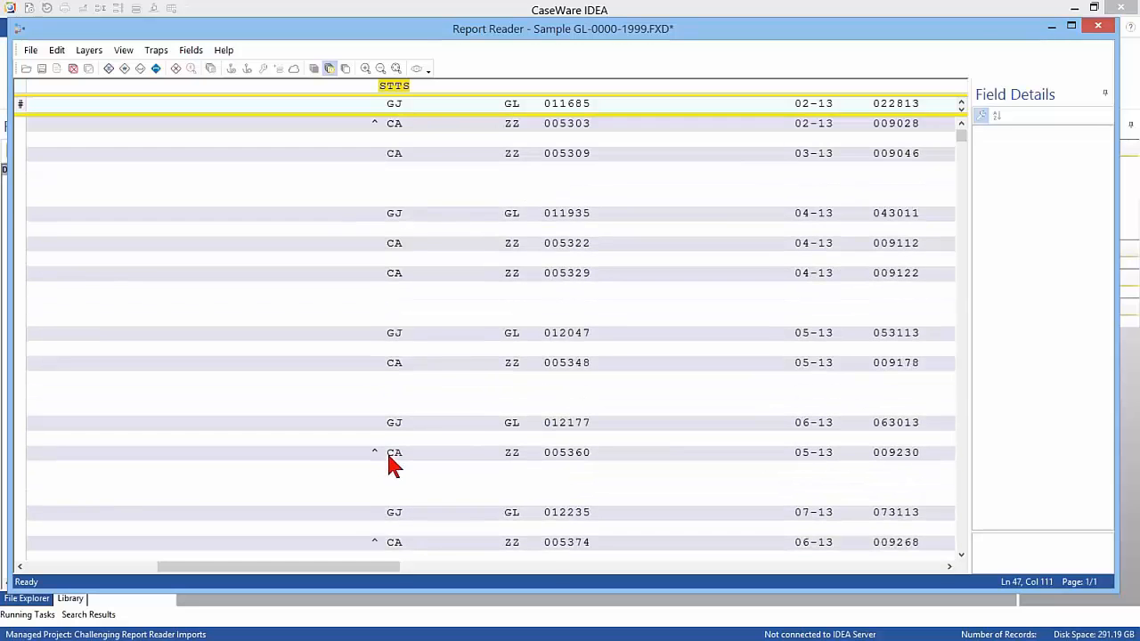
scroll(402, 480, down, 11)
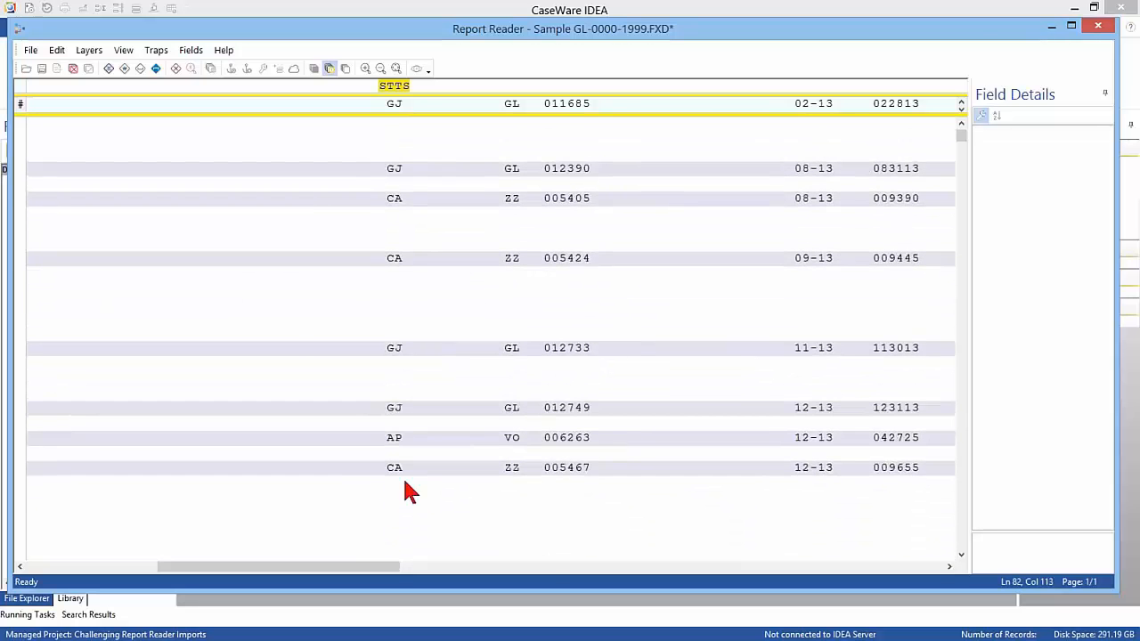
scroll(469, 496, down, 2)
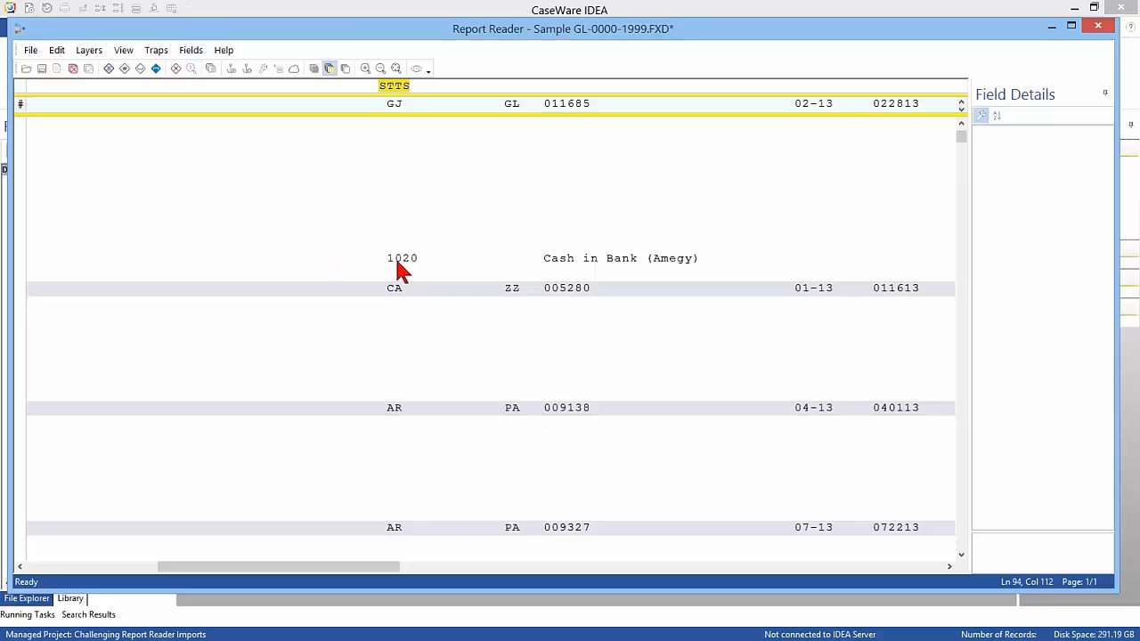
scroll(440, 400, down, 5)
scroll(442, 403, down, 3)
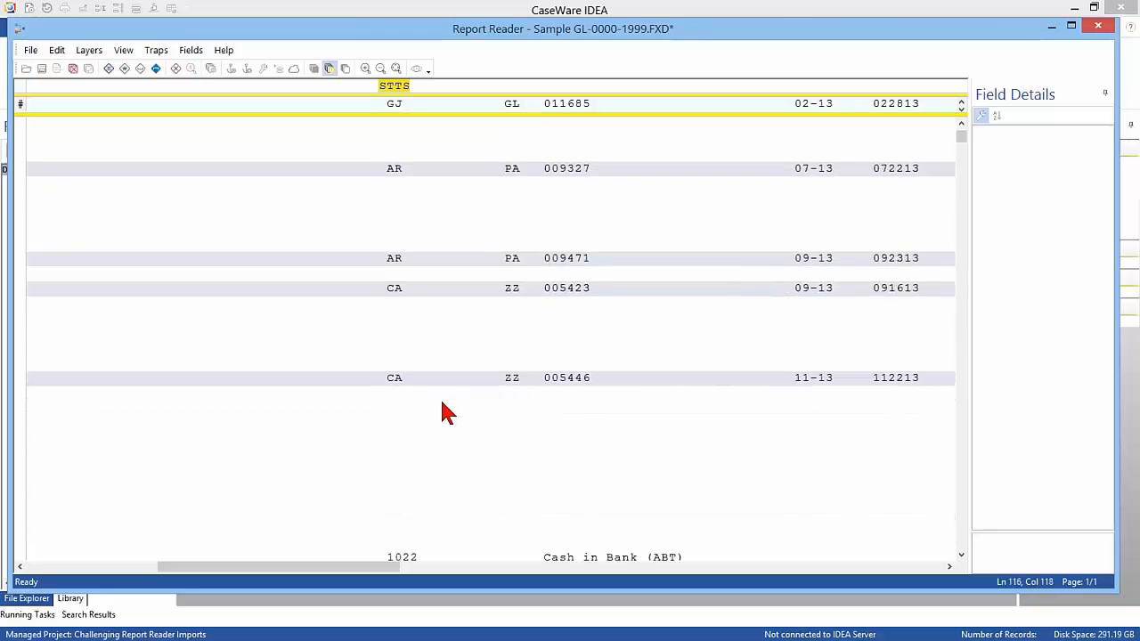
scroll(439, 410, down, 2)
scroll(439, 411, up, 20)
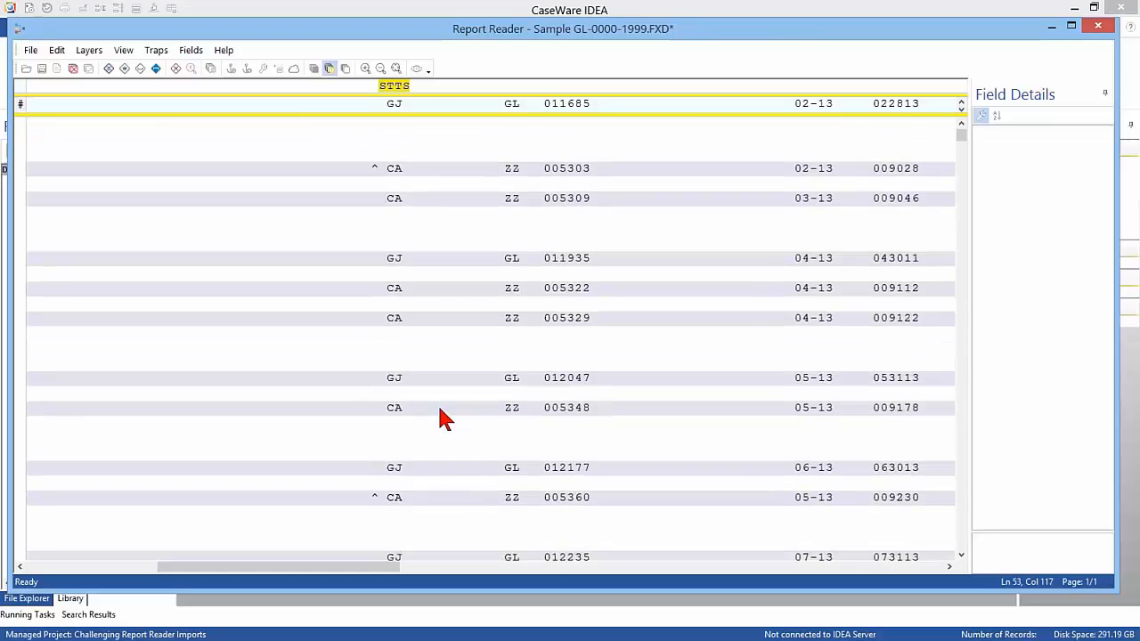
scroll(441, 410, up, 5)
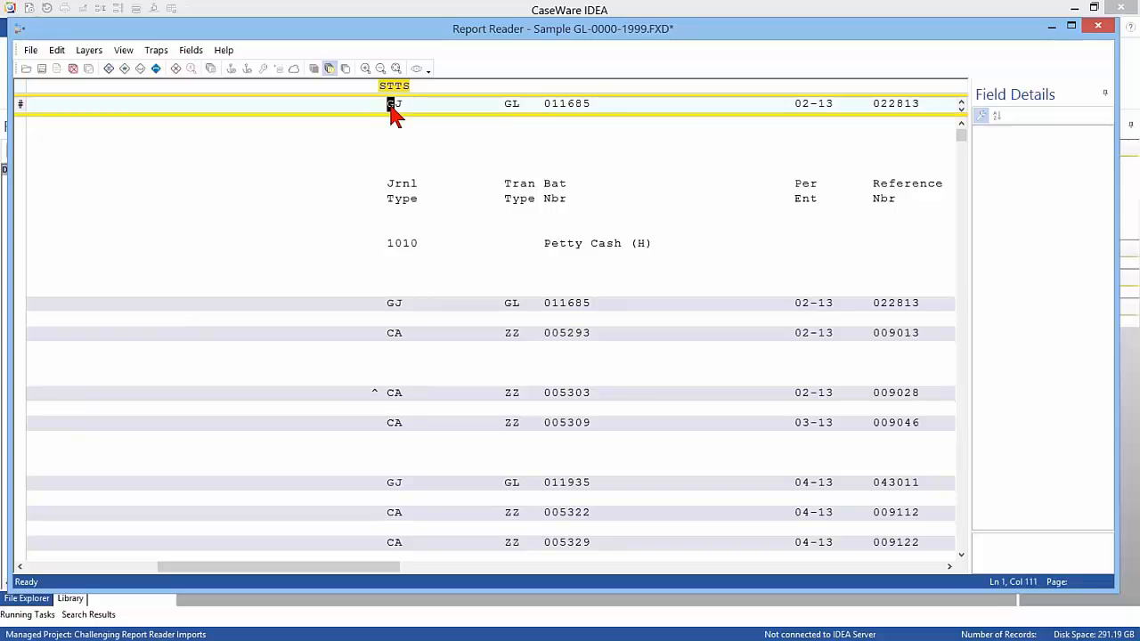
- Define the GJ code in the sample line as a field and name it jrnl type
drag(390, 102, 403, 107)
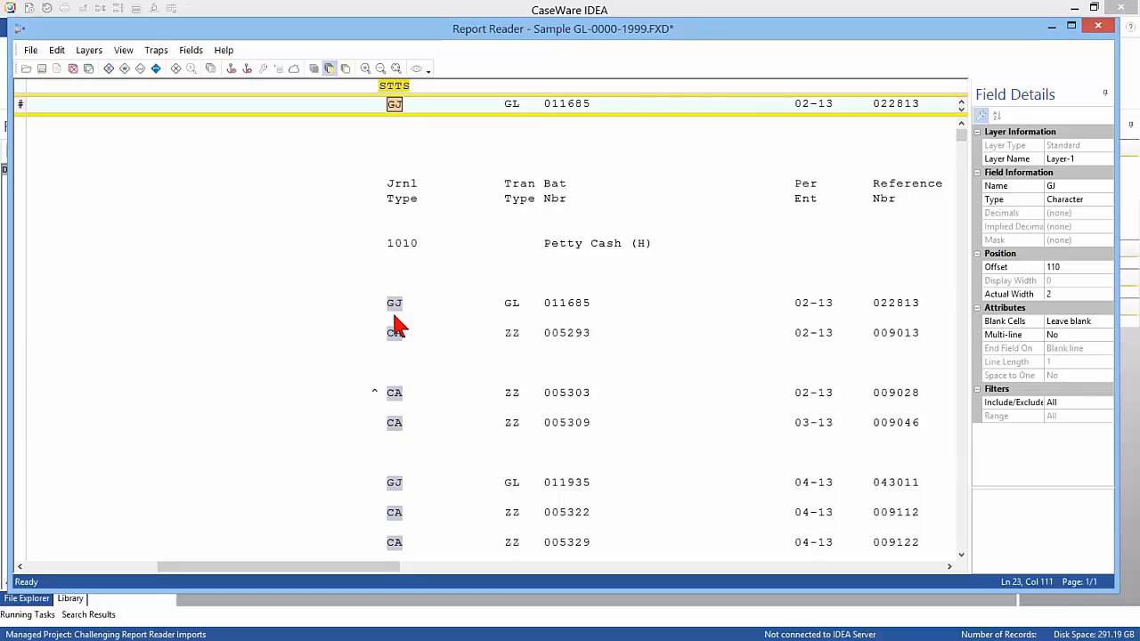
click(1019, 187)
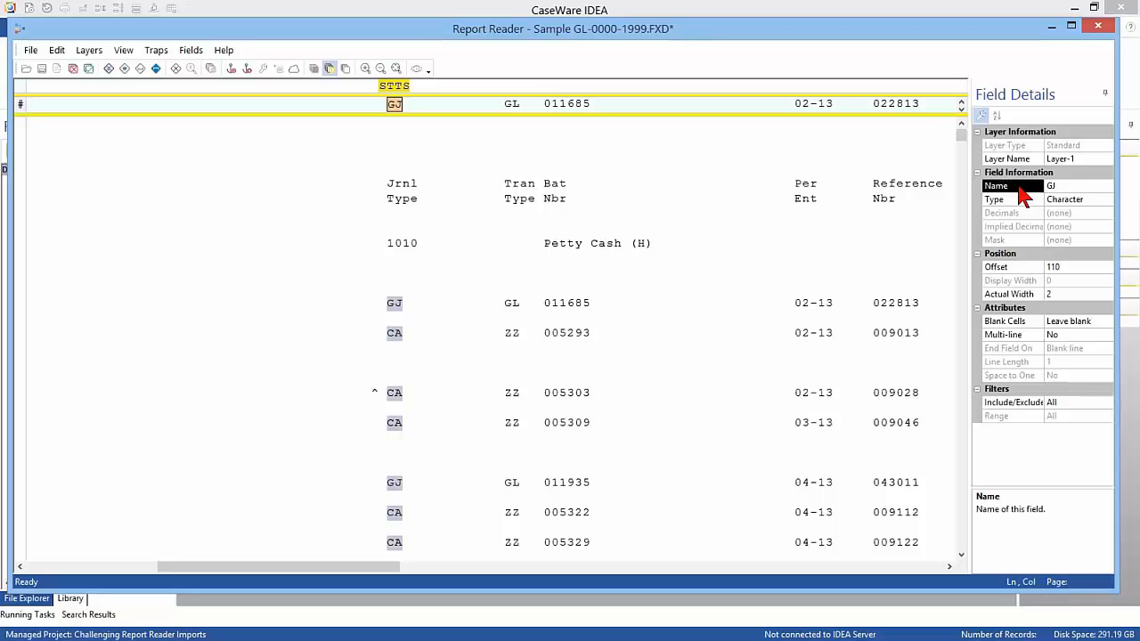
text(jrnl type)
- Define the two-character GL code in the sample line as a field and name it tran type
drag(504, 103, 516, 105)
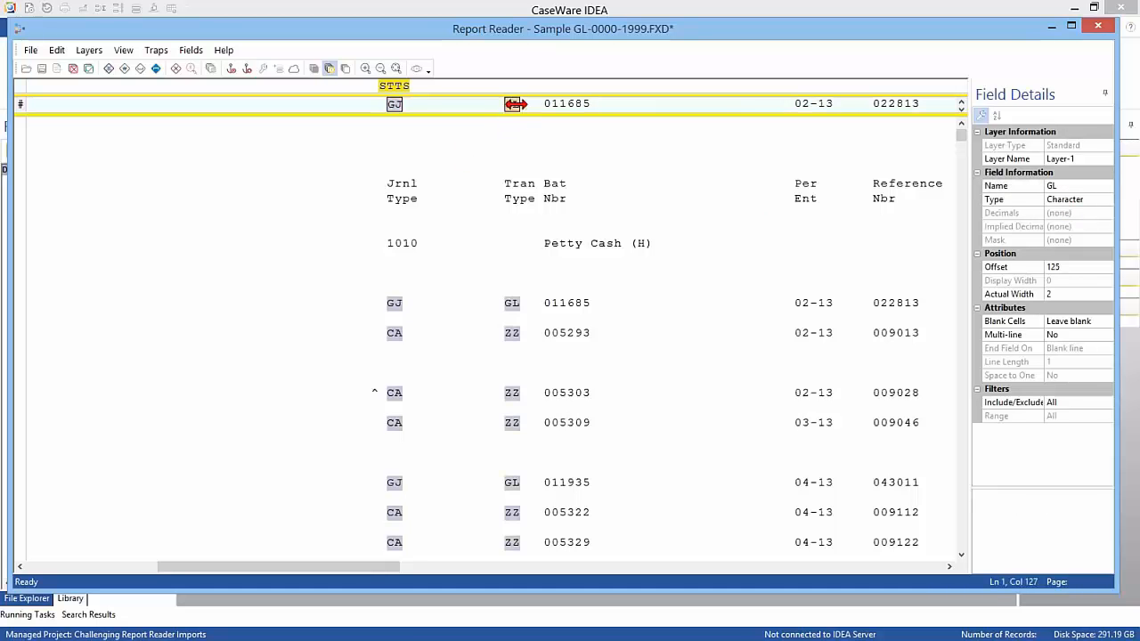
click(1007, 186)
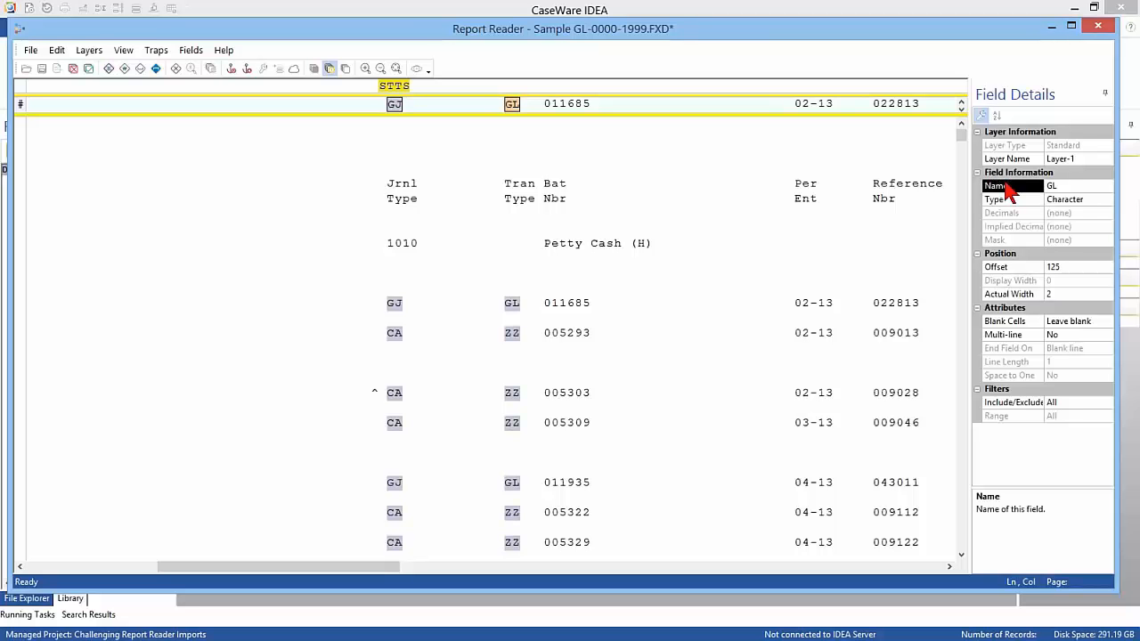
text(tran type)
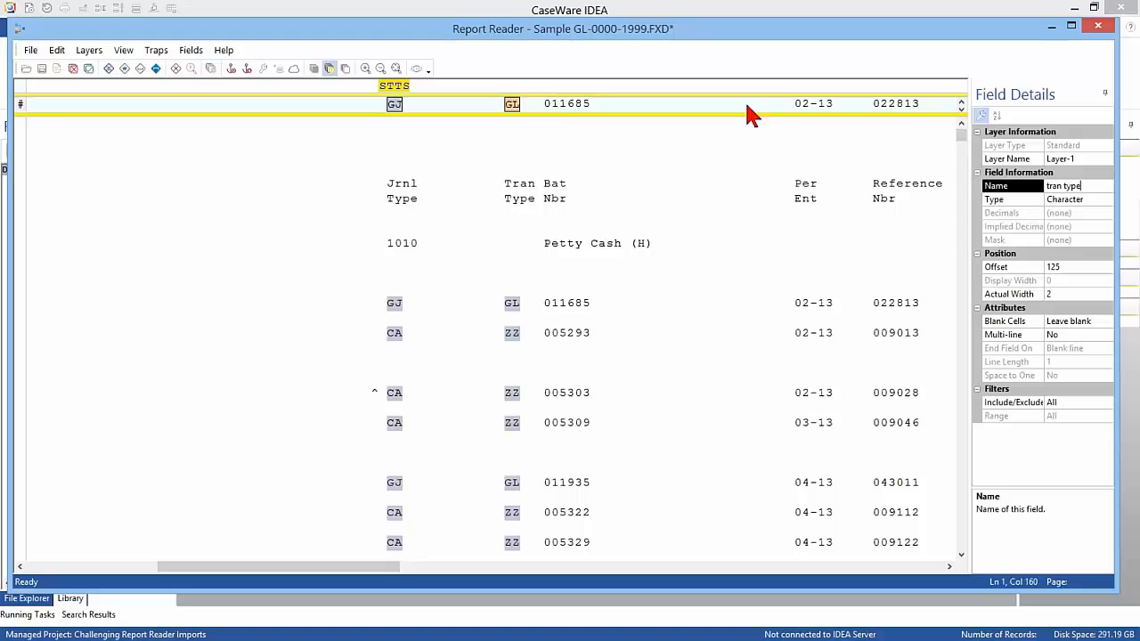
- Define the six-digit batch number in the sample line as a field named bat nbr with the Character type
drag(548, 101, 589, 108)
click(1029, 187)
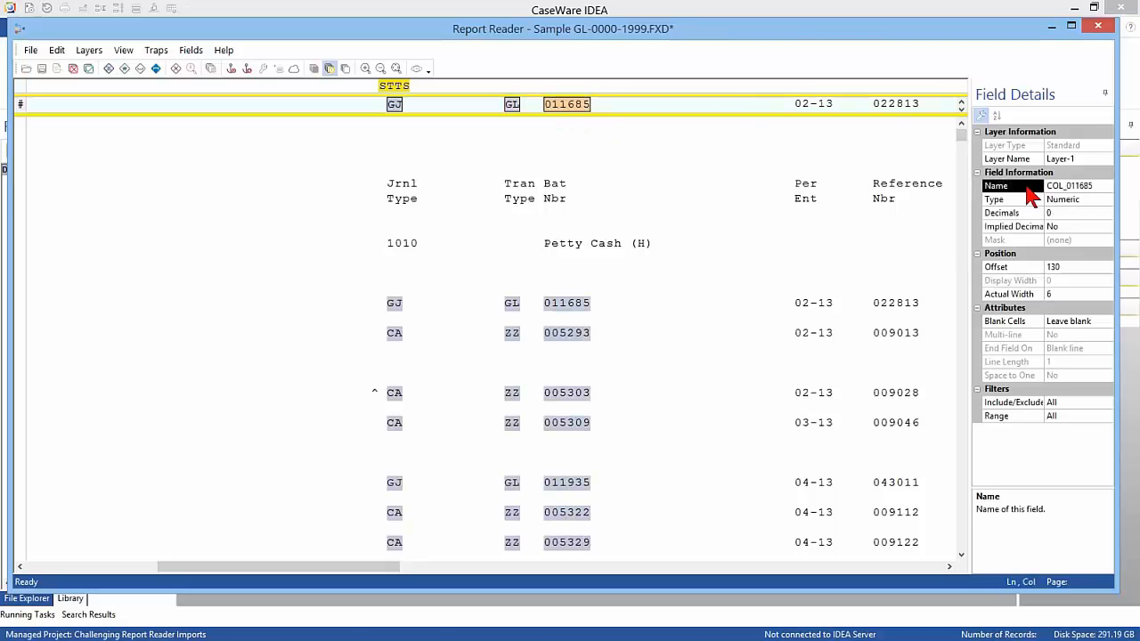
text(bat )
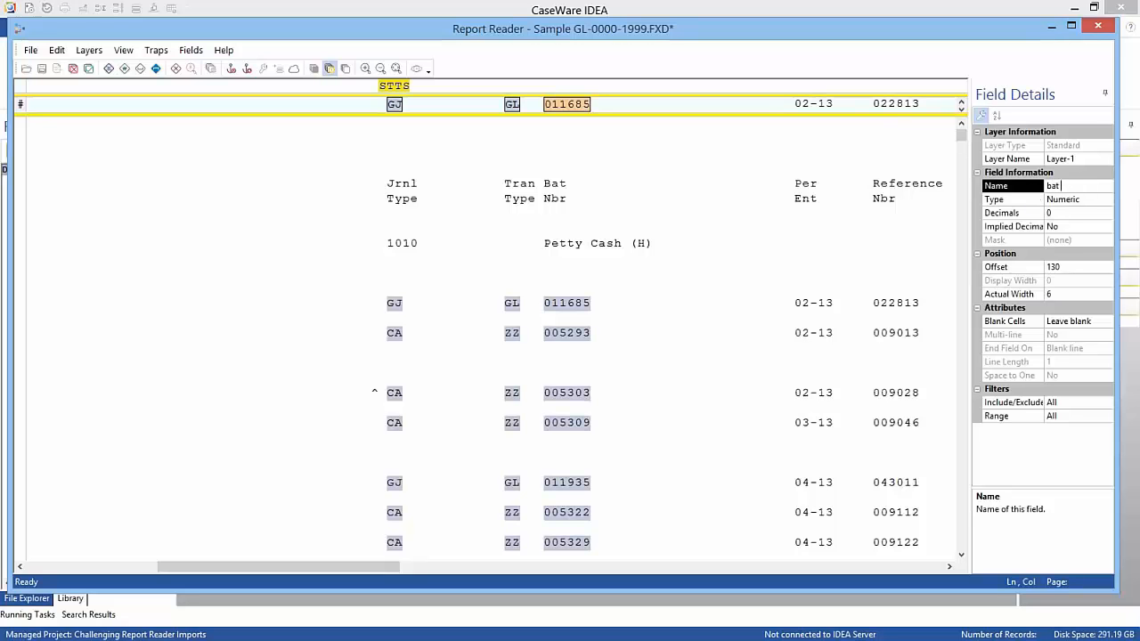
text(nbr)
click(1057, 197)
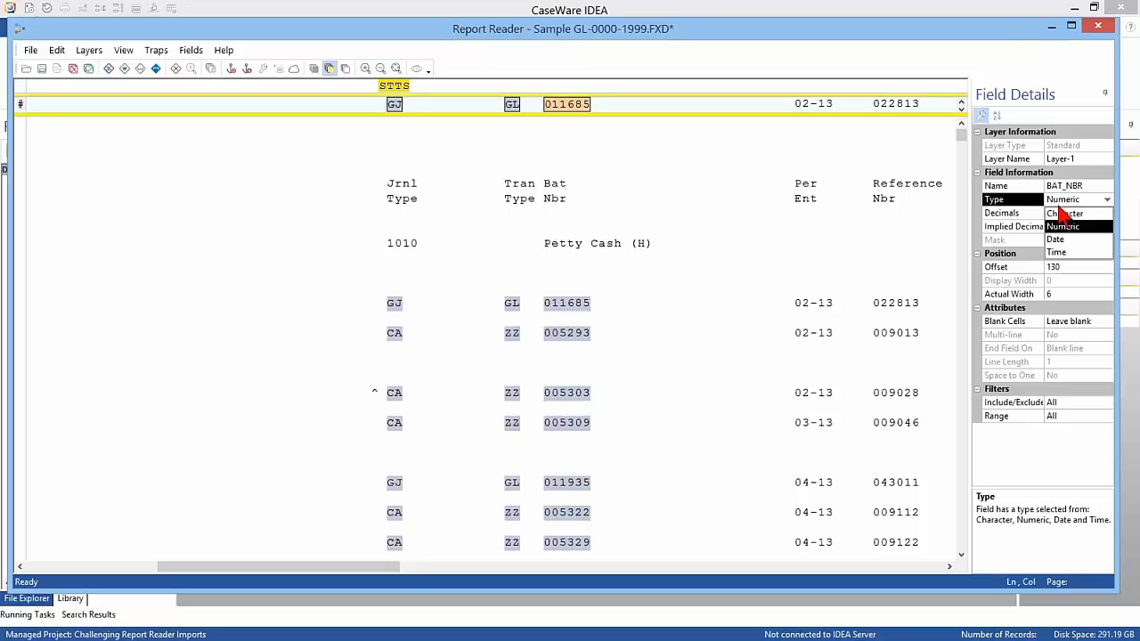
click(1058, 212)
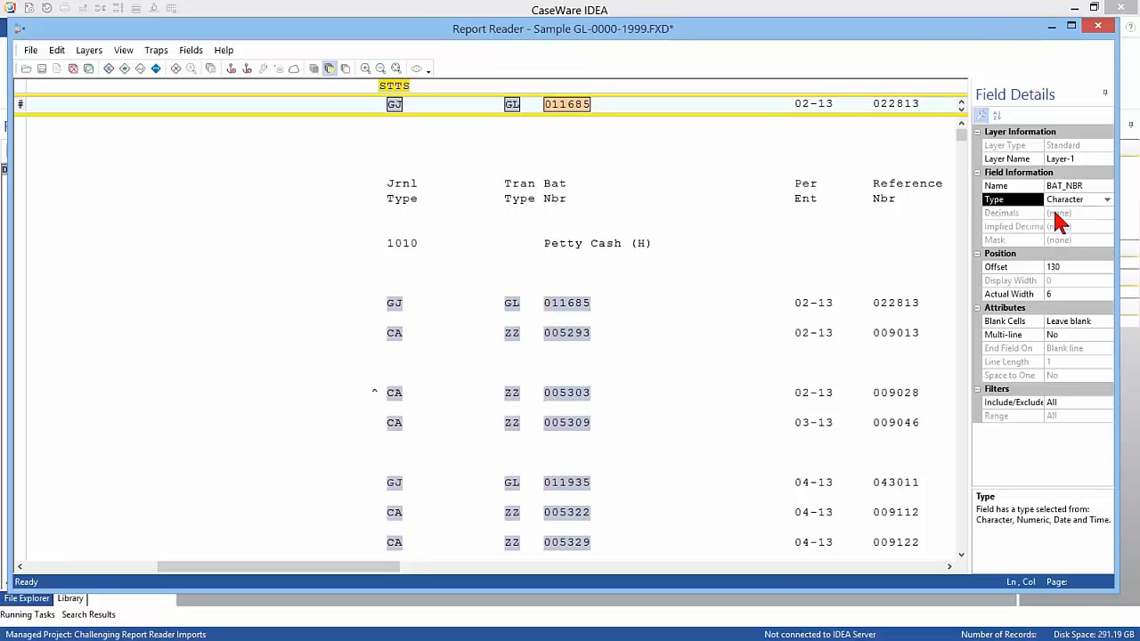
- Define the sample line's debit amount as a field 14 characters wide and name it debit
click(950, 567)
drag(382, 568, 563, 572)
drag(590, 570, 594, 570)
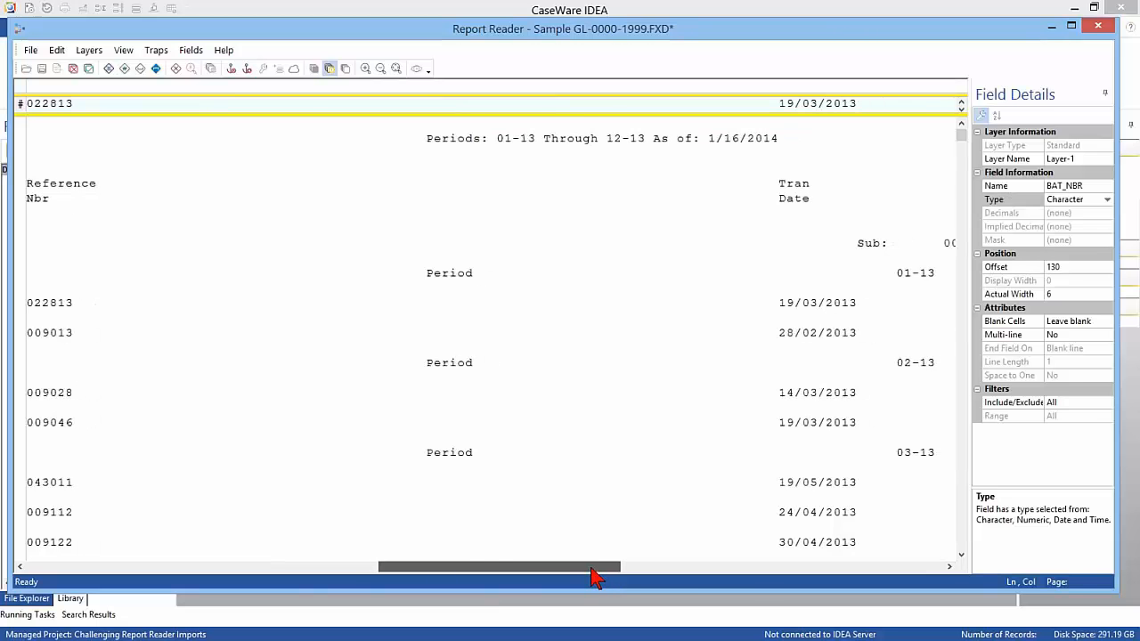
drag(593, 570, 864, 570)
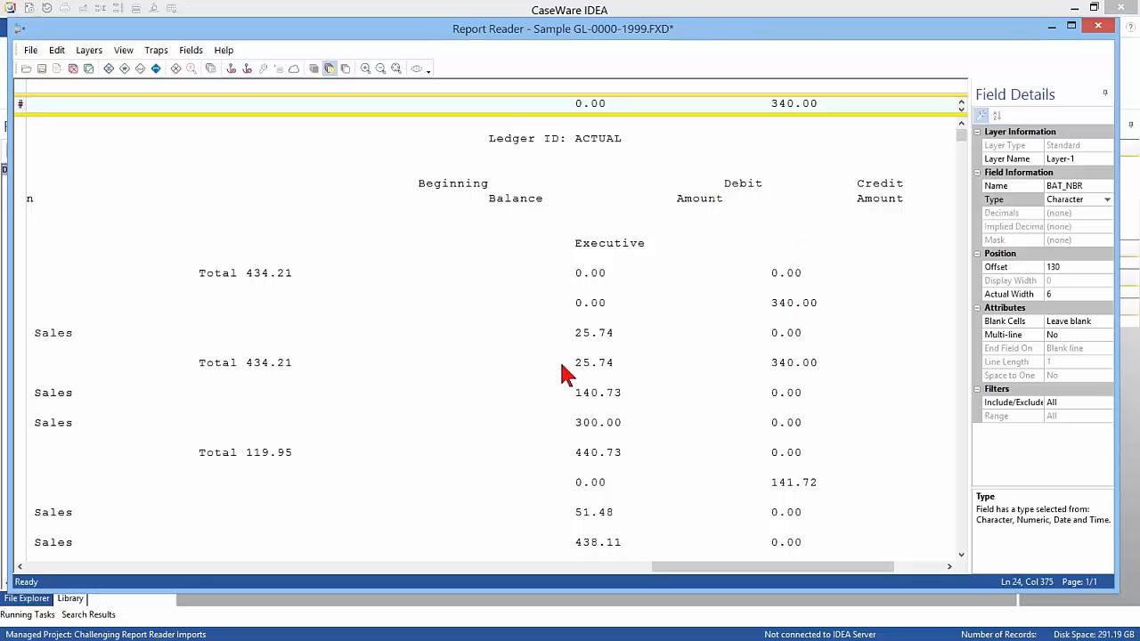
drag(522, 105, 630, 107)
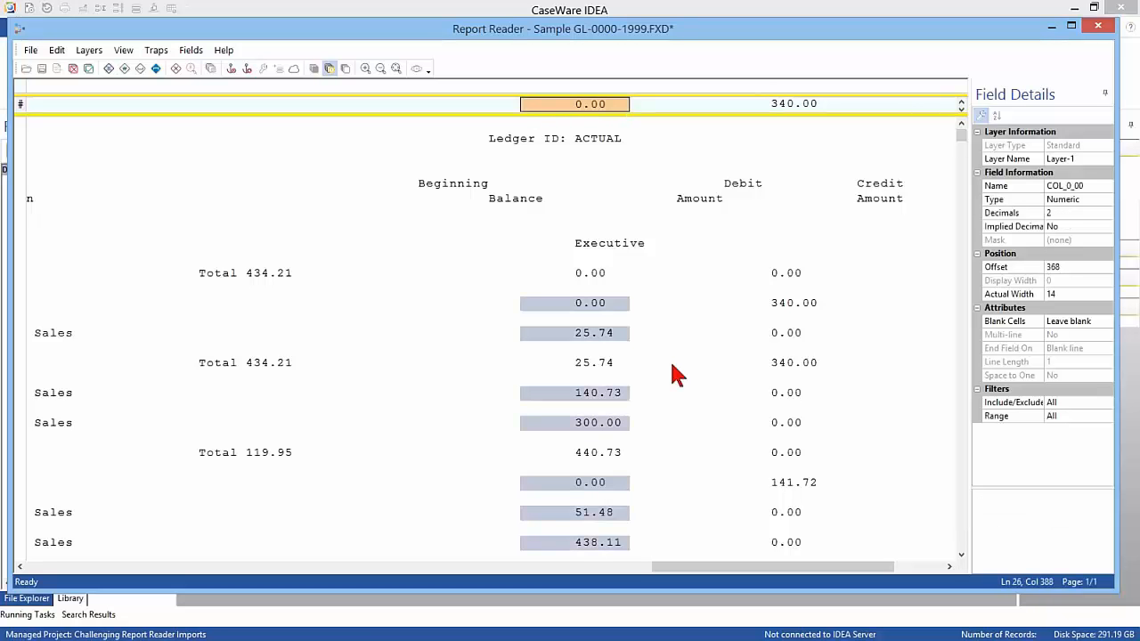
click(1009, 189)
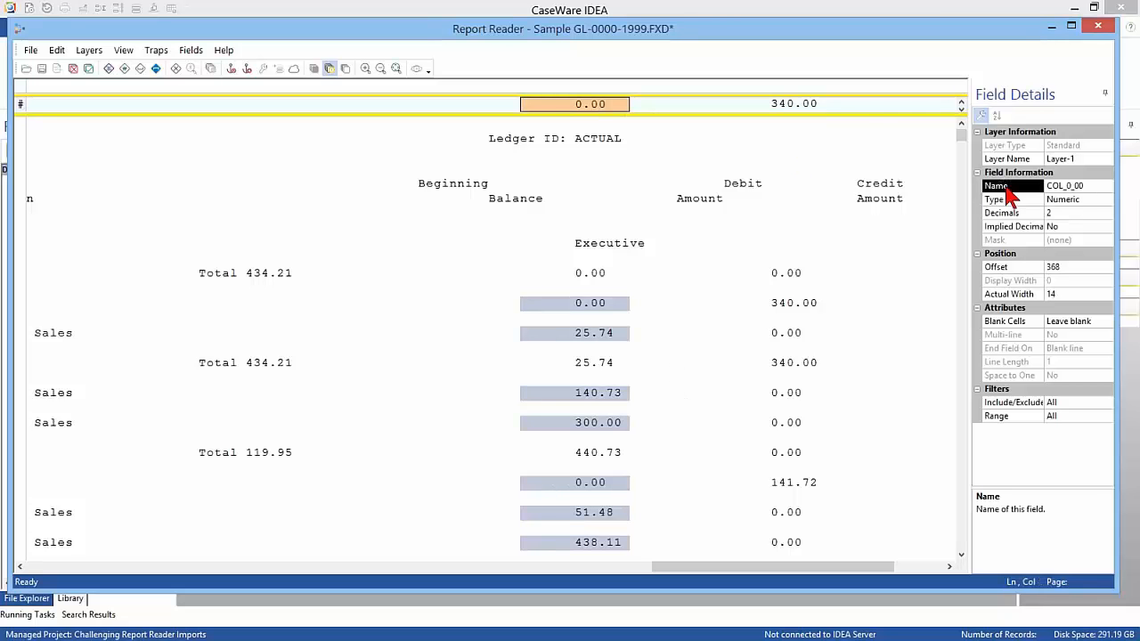
text(debit)
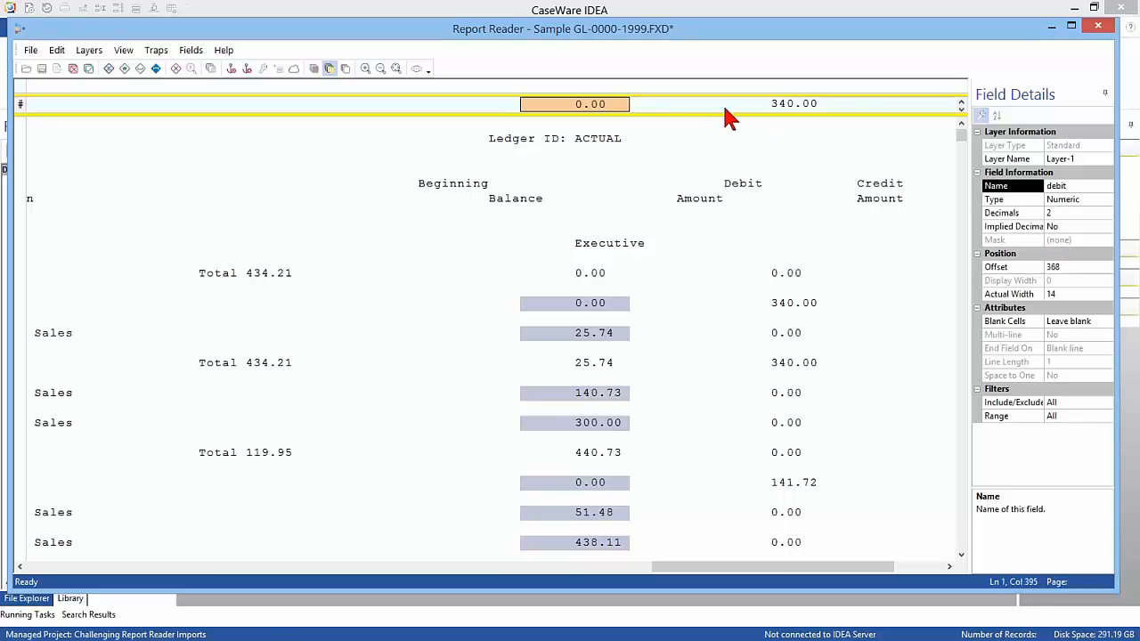
- Define the sample line's credit amount as a field 15 characters wide and name it credit
drag(724, 103, 843, 115)
click(1027, 187)
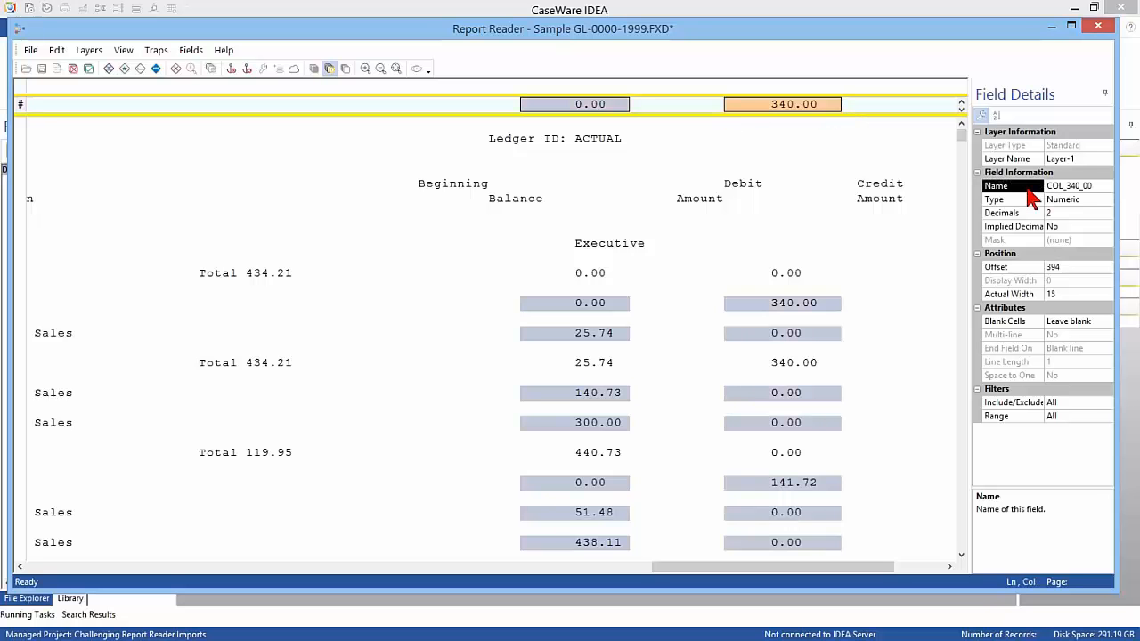
text(credit)
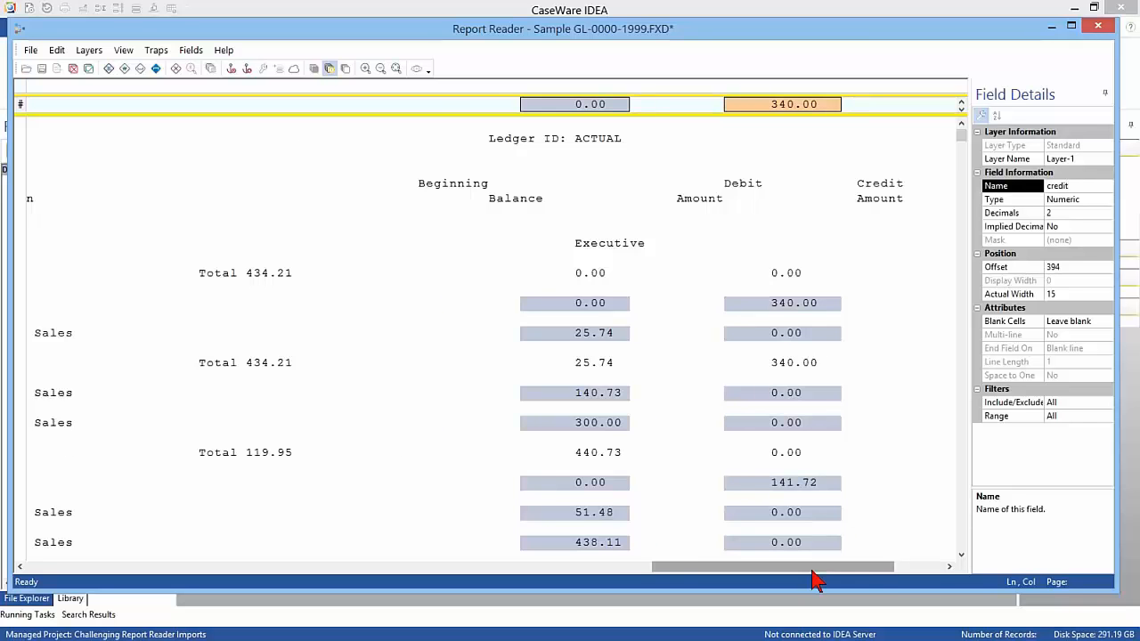
- Look over the remaining ending balance, date and description columns, and save the transaction layer
drag(812, 570, 862, 570)
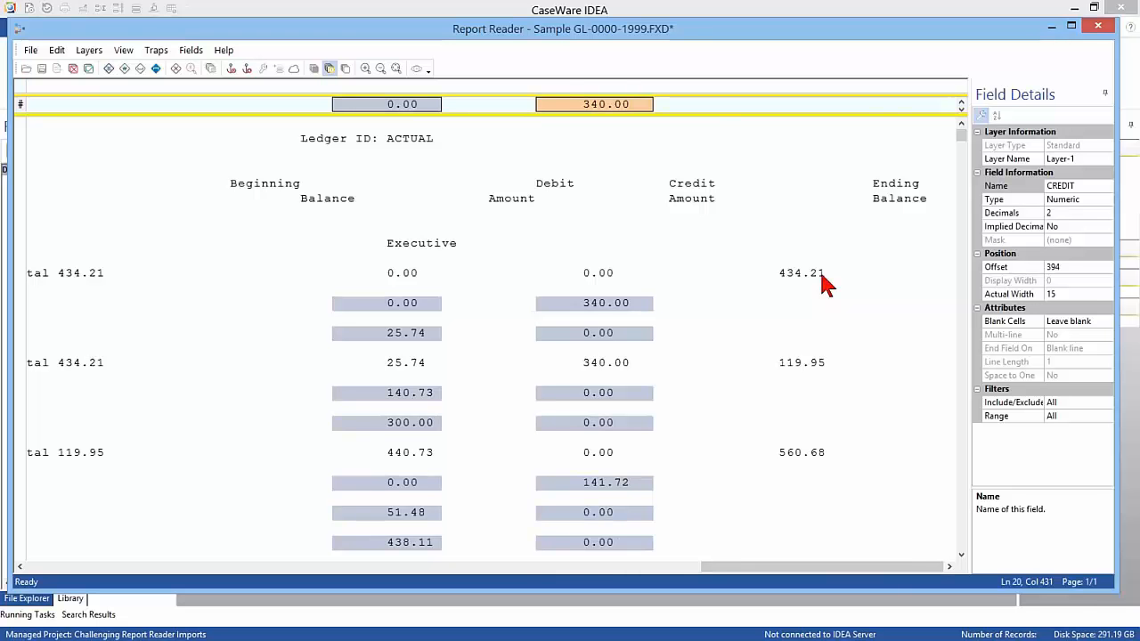
click(790, 283)
click(788, 298)
drag(757, 574, 575, 579)
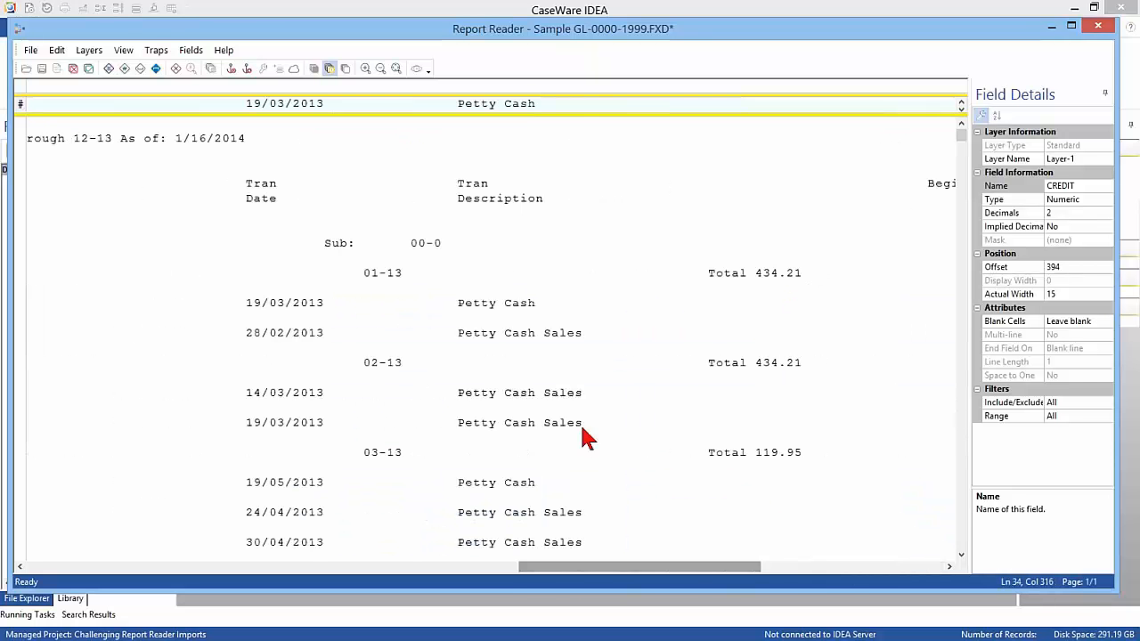
click(397, 318)
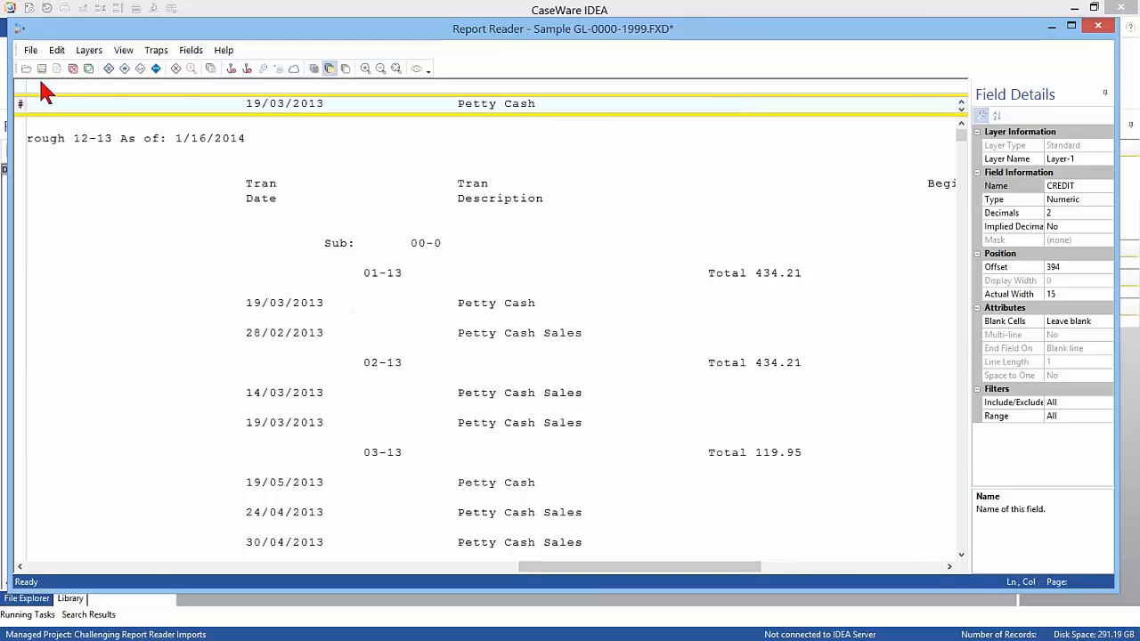
click(88, 70)
- Preview the extracted transaction data in an enlarged window, check the columns and close the preview
click(416, 70)
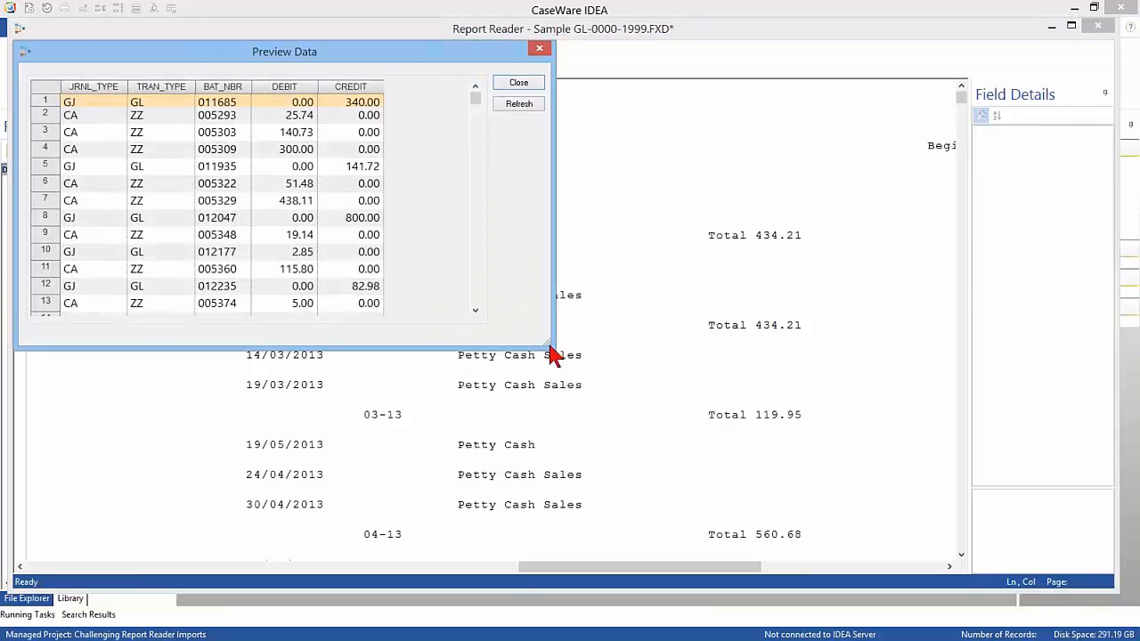
drag(559, 355, 857, 495)
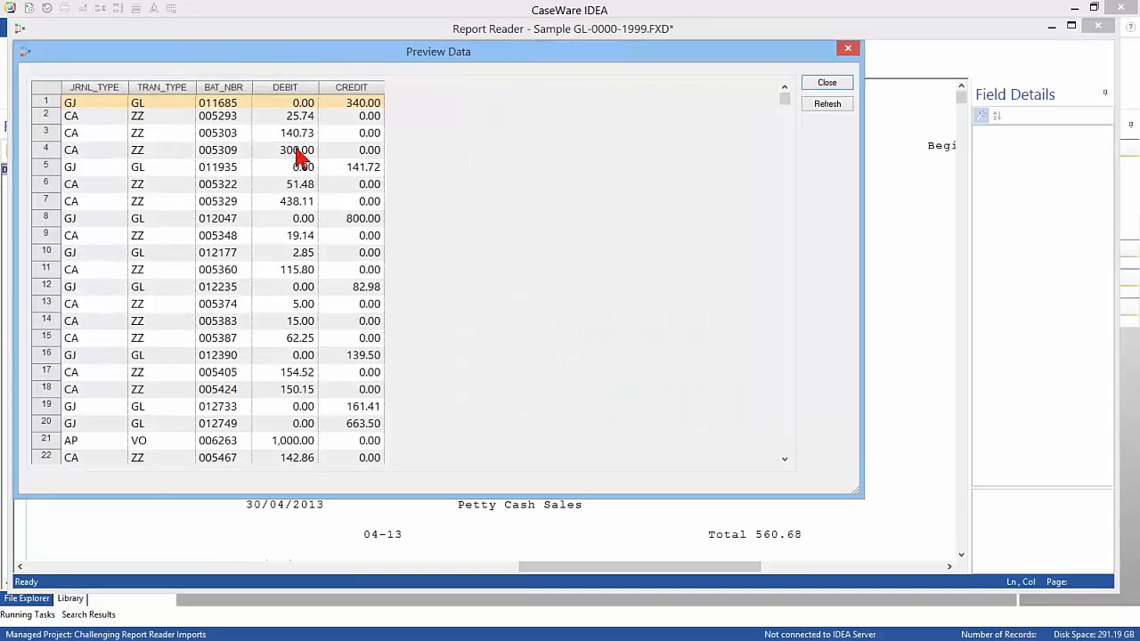
drag(398, 60, 427, 76)
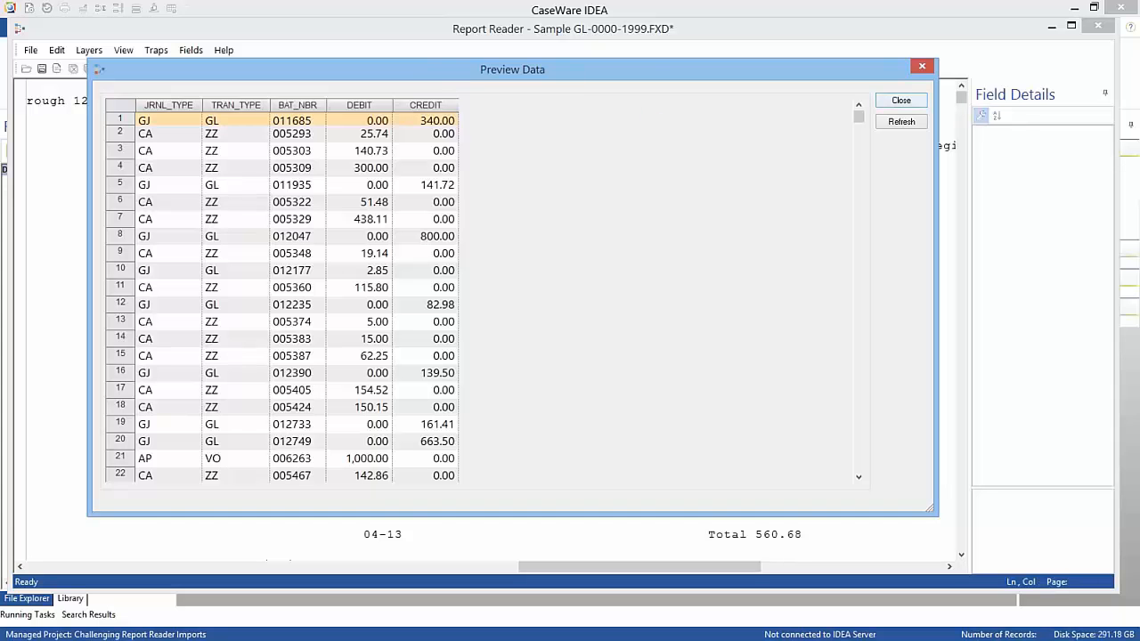
click(901, 100)
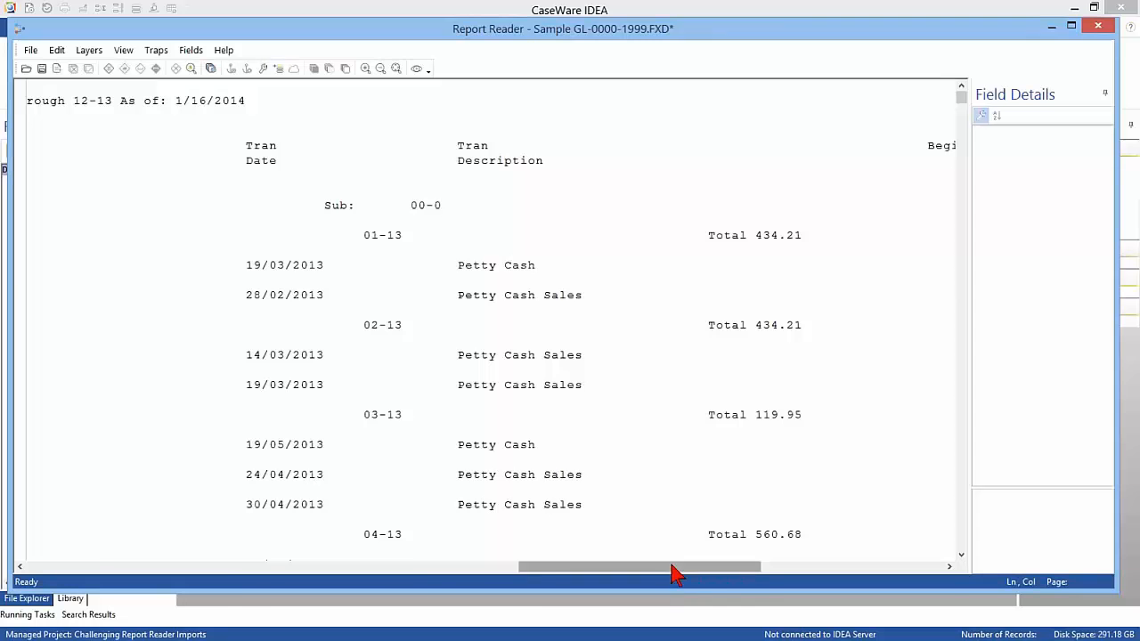
- Create a standard layer using the Petty Cash account heading as the sample line
drag(672, 565, 187, 595)
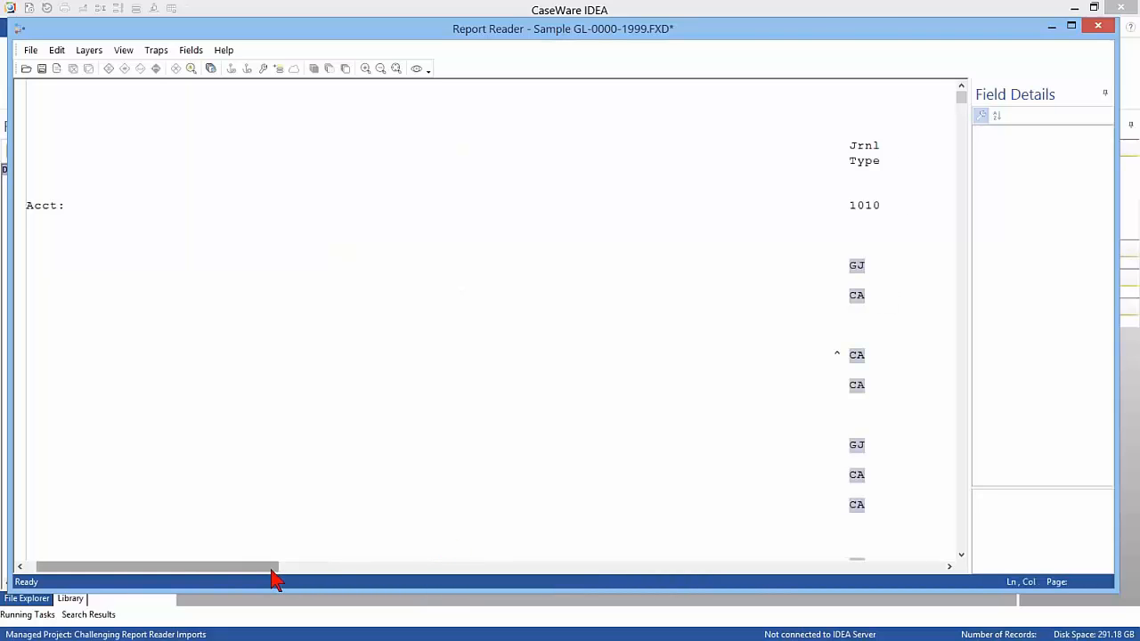
drag(273, 574, 310, 576)
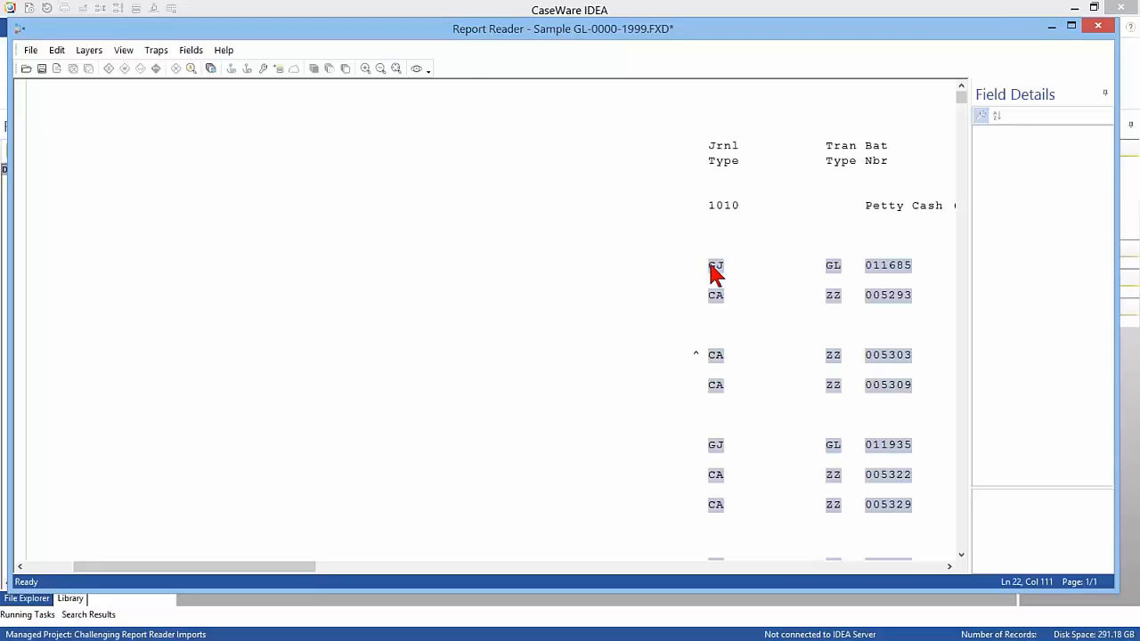
click(718, 212)
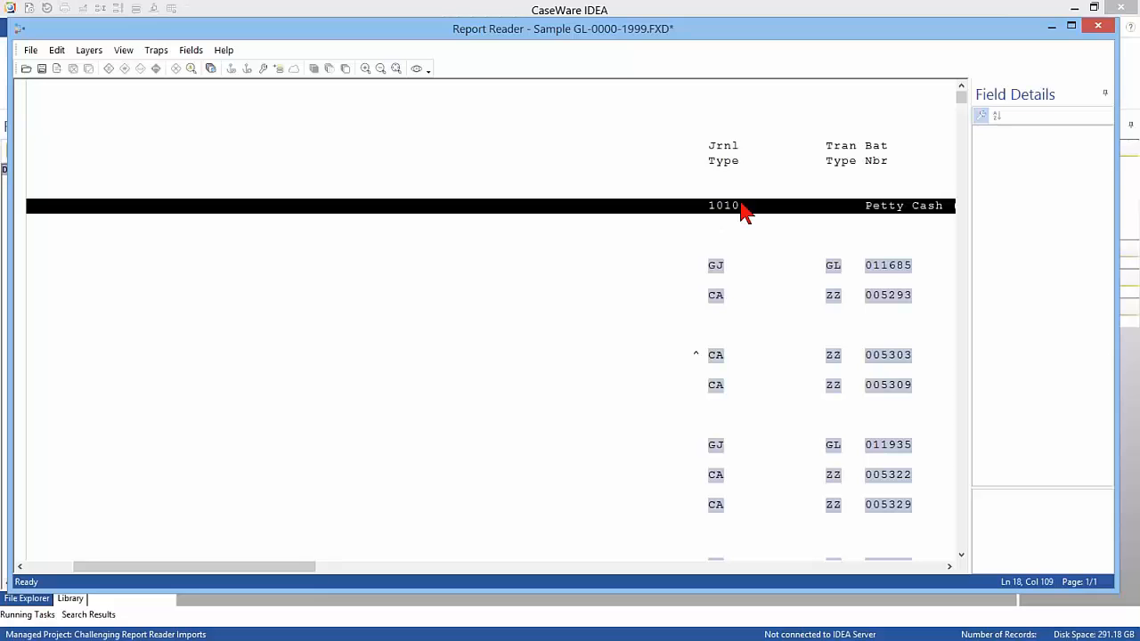
key(Return)
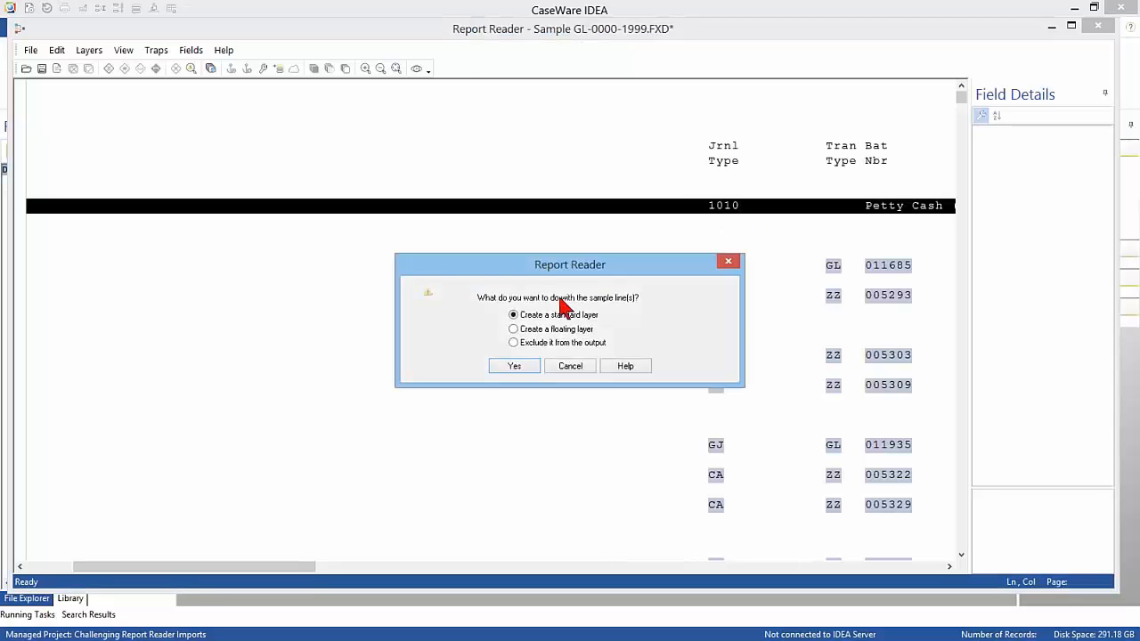
click(521, 365)
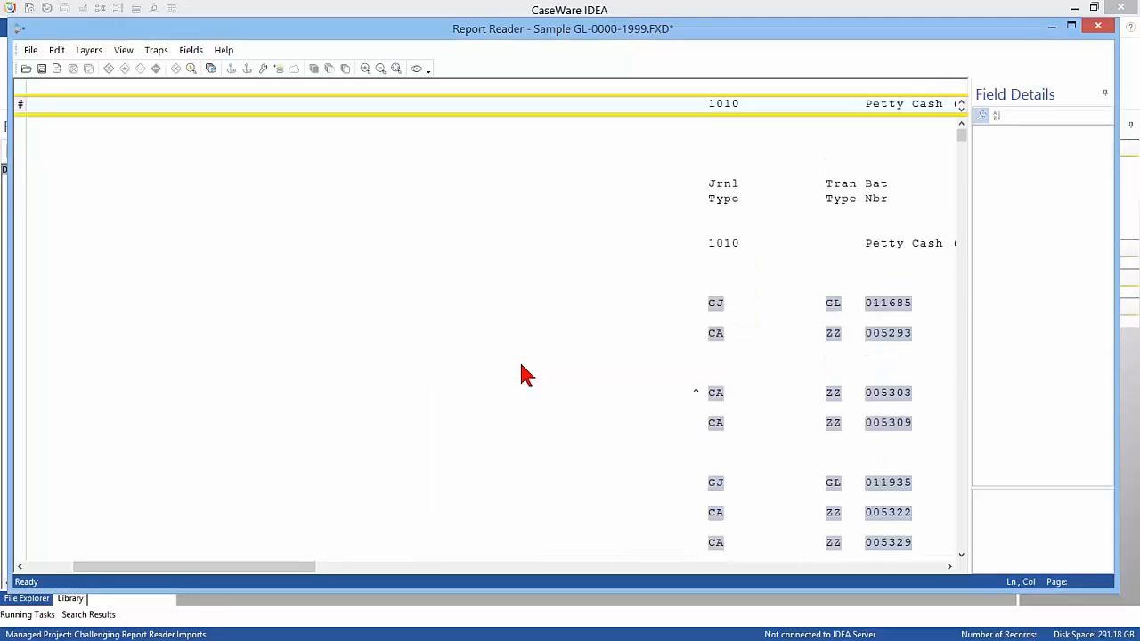
- Trap the account heading lines with a colon above the one after Acct, and check which report lines are caught
drag(272, 567, 178, 540)
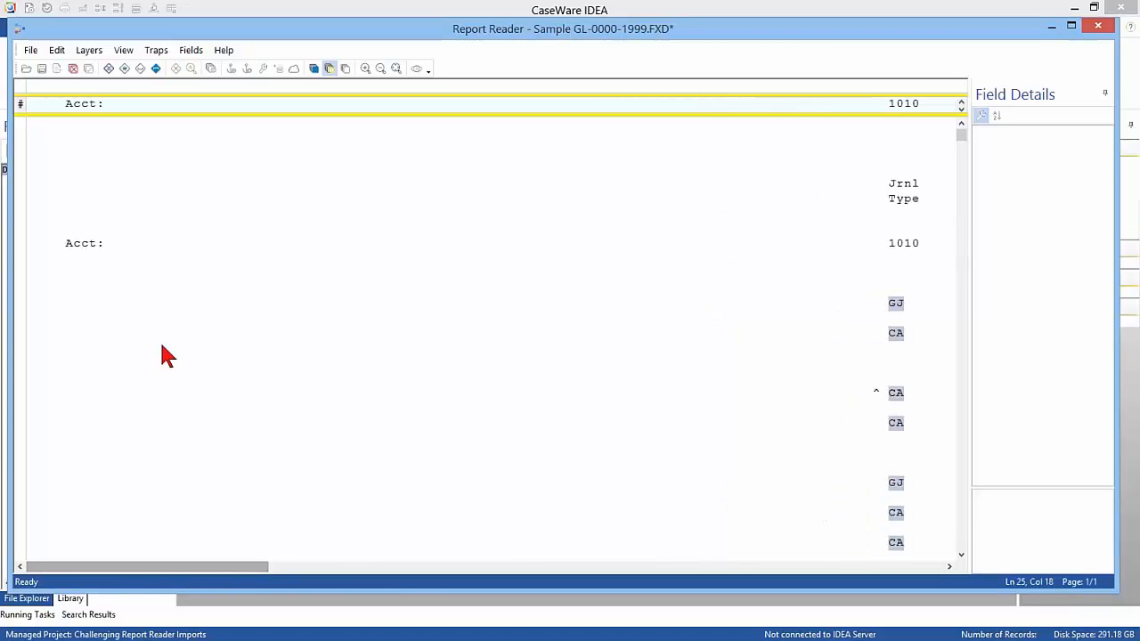
click(91, 84)
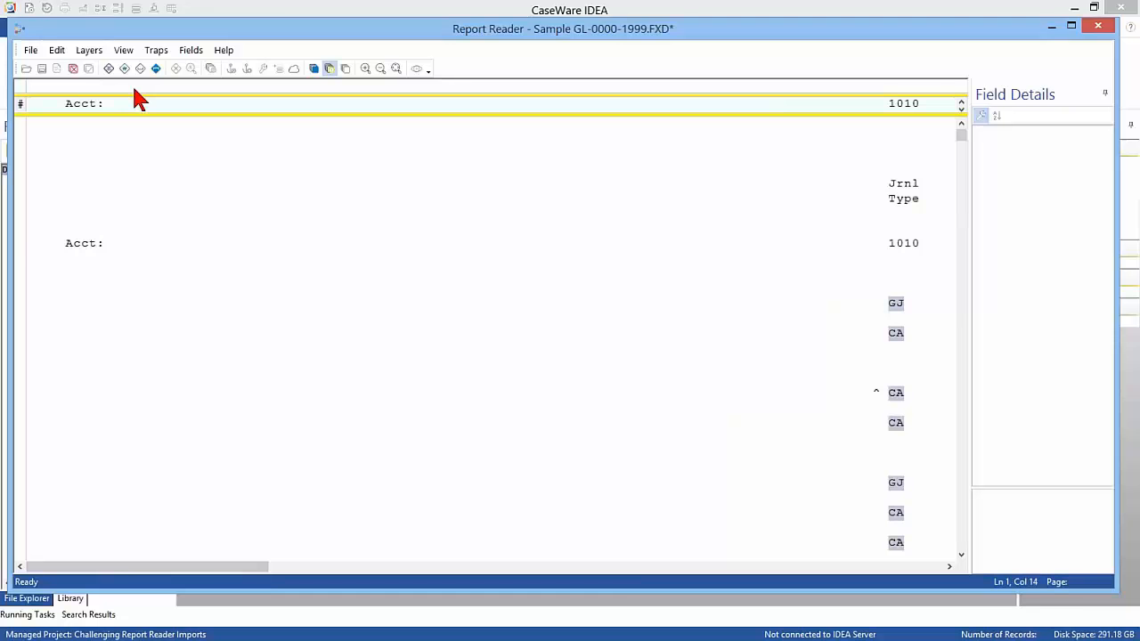
text(:)
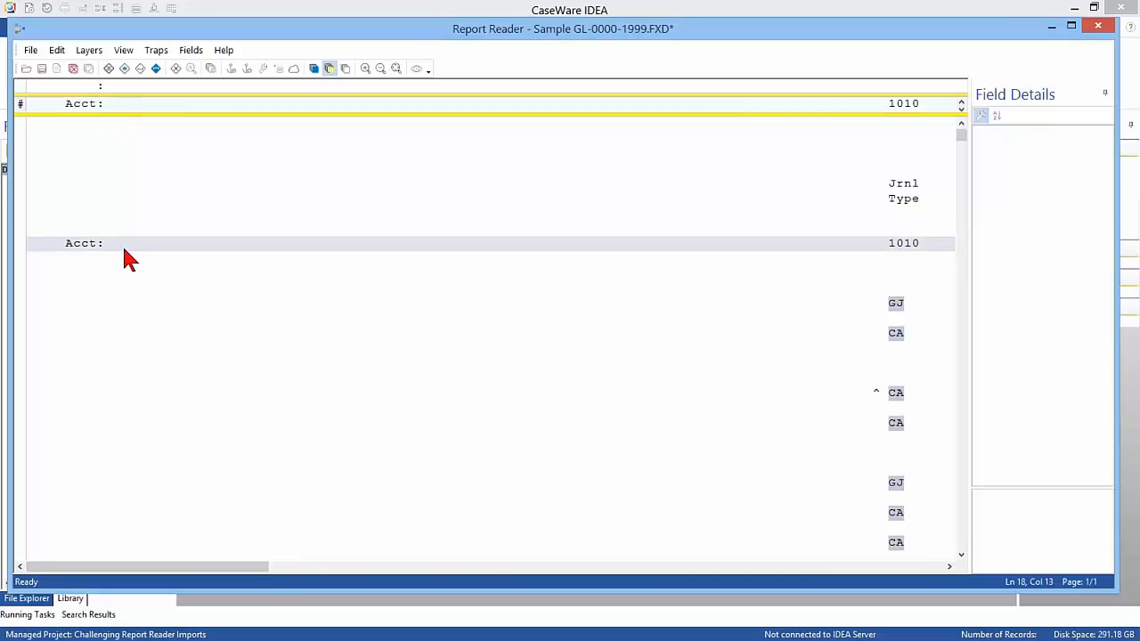
scroll(200, 285, down, 4)
scroll(223, 303, down, 15)
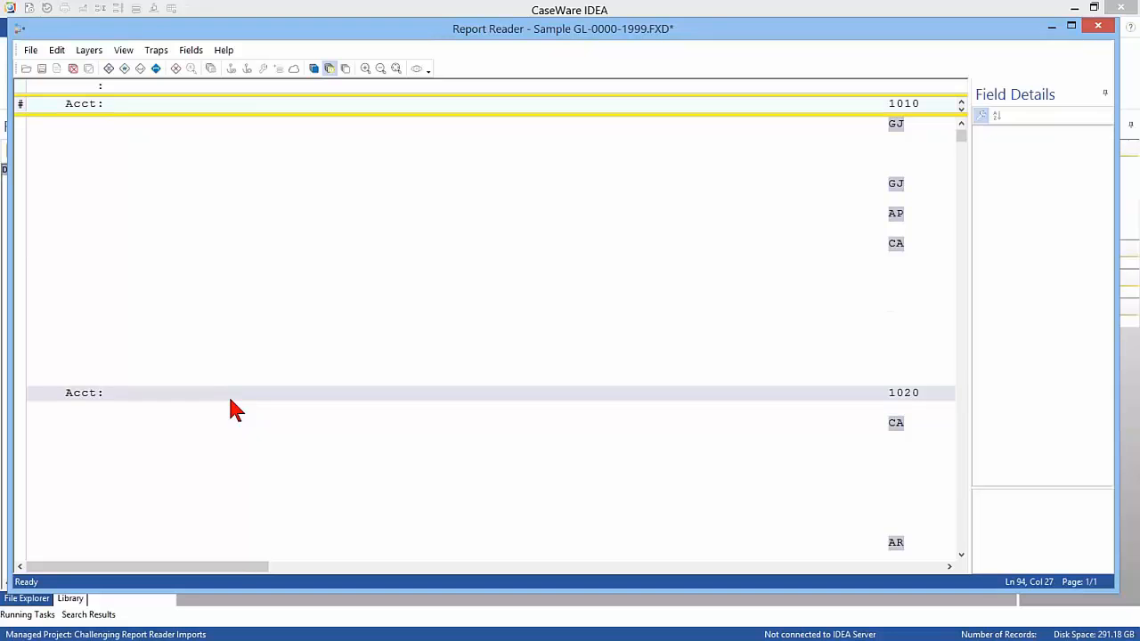
scroll(230, 409, up, 15)
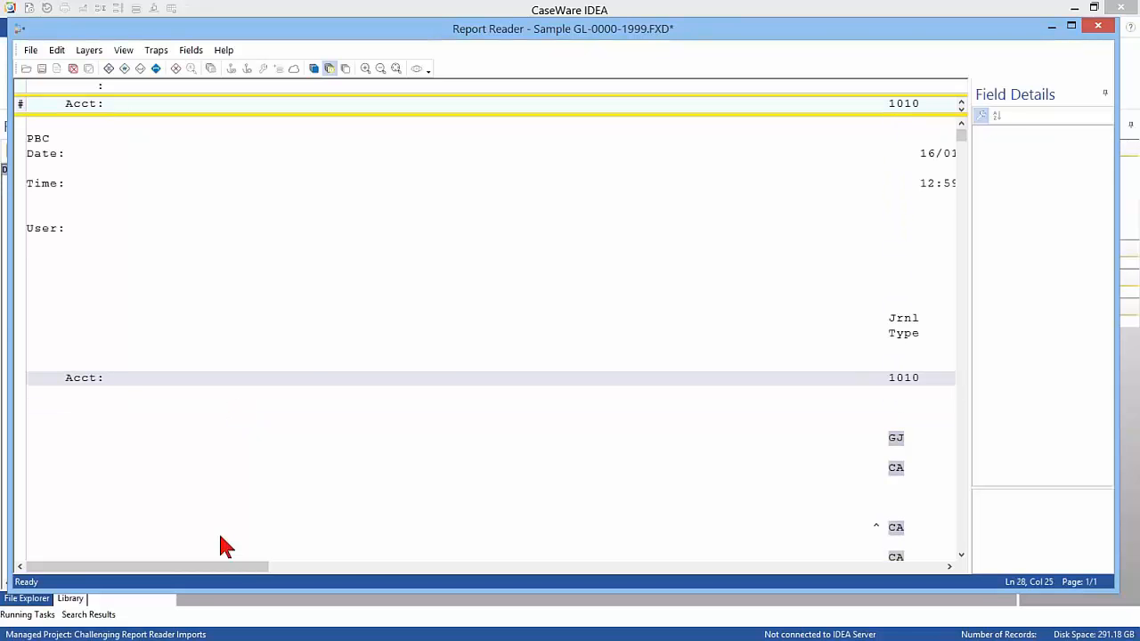
- Define a field about 10 characters wide around the account number 1010, name it ACCT_NO and set its type to Character
click(229, 570)
drag(238, 575, 411, 566)
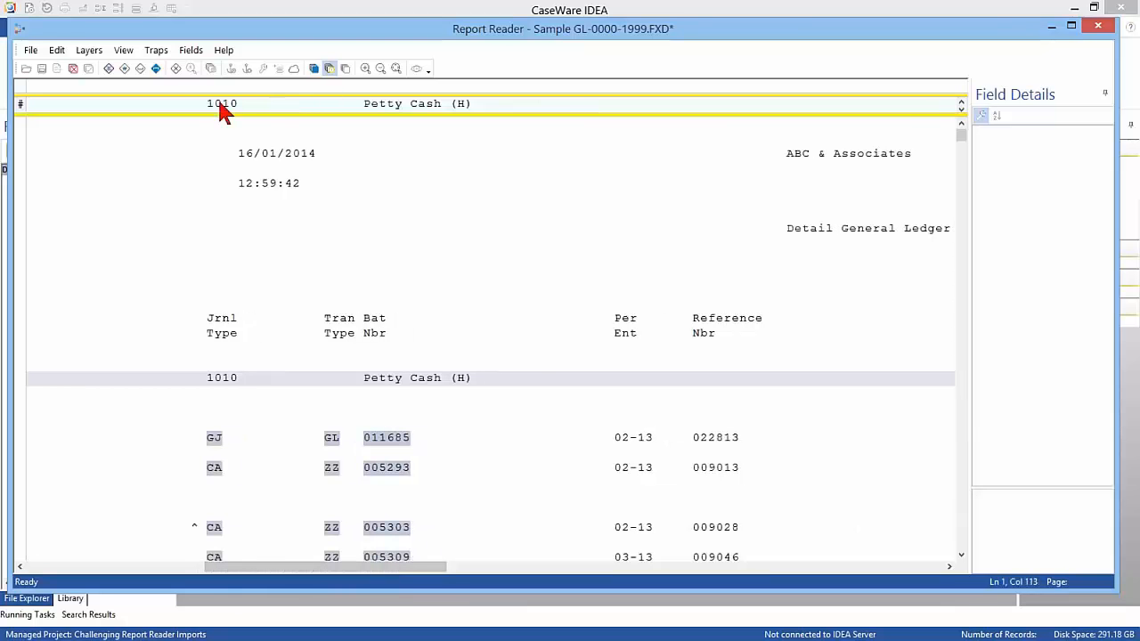
drag(186, 108, 256, 116)
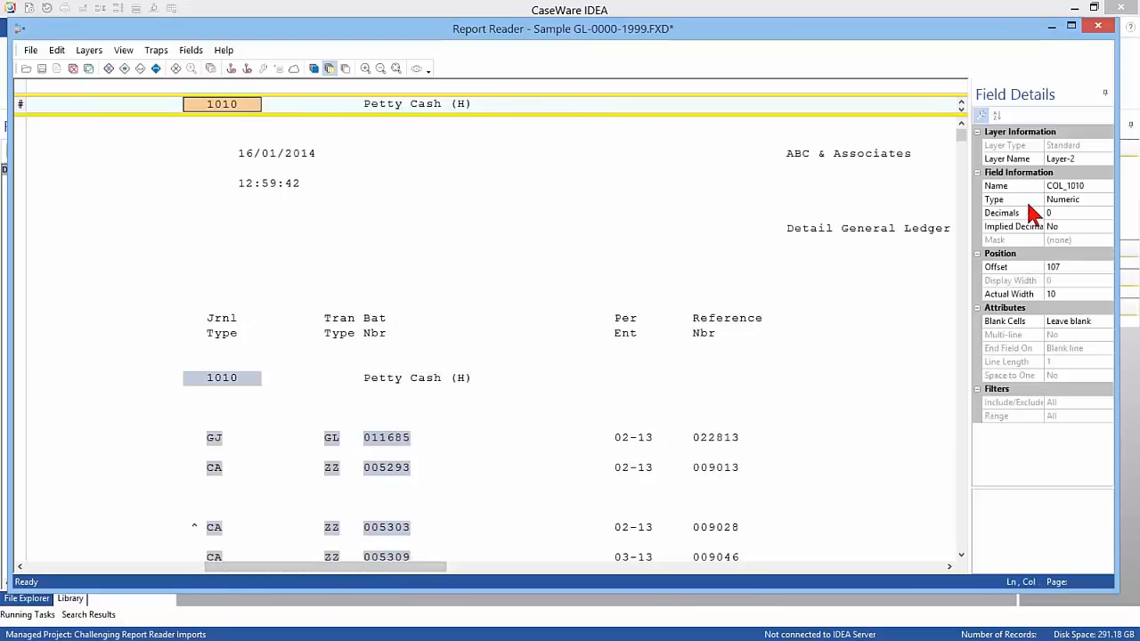
click(1032, 187)
text(acct no)
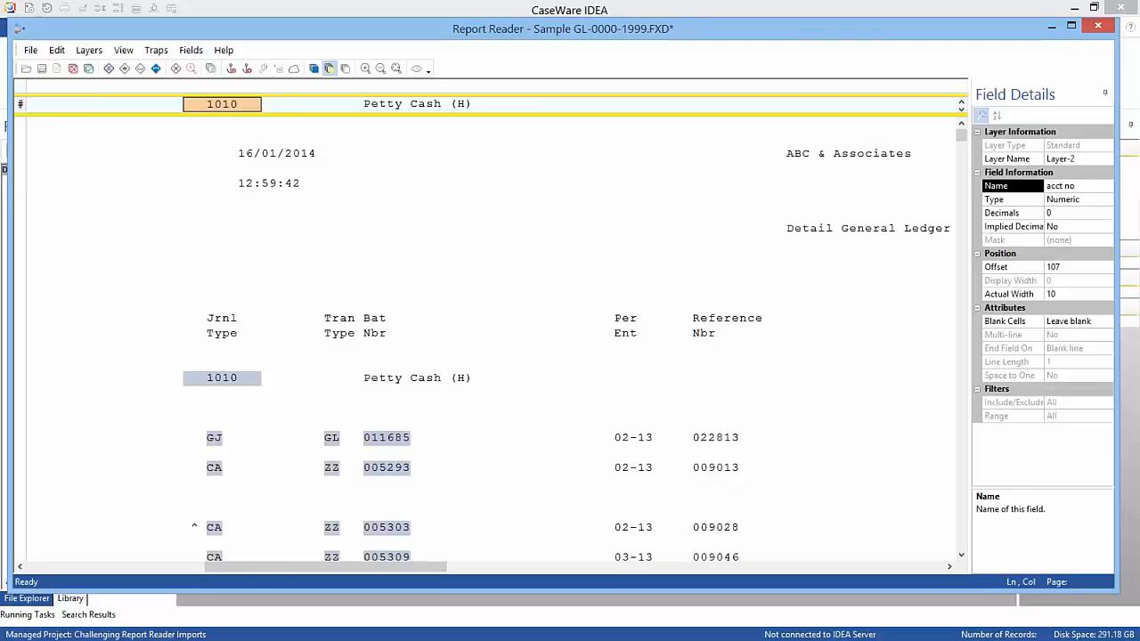
click(1075, 200)
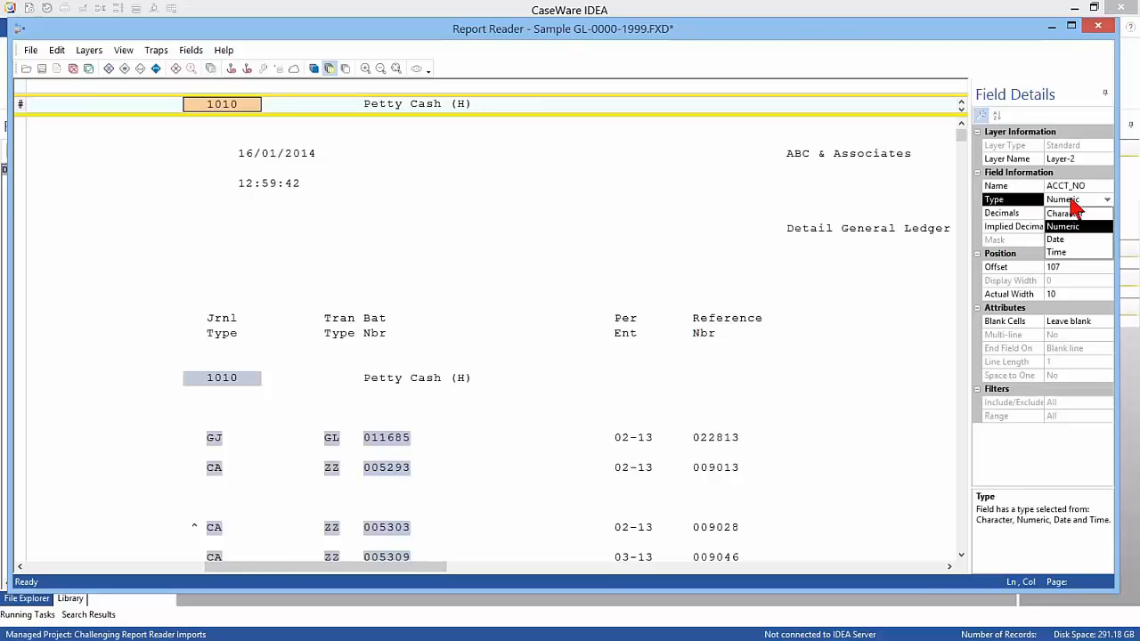
click(1065, 214)
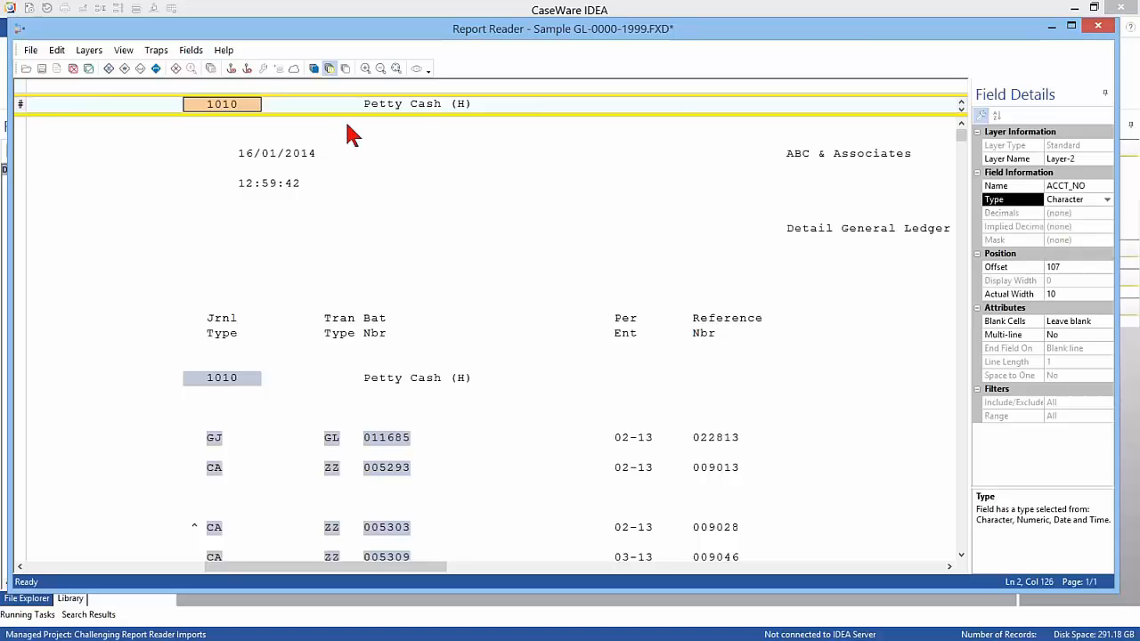
- Define a field about 43 characters wide around the Petty Cash account title, name it ACCT_DESC and save the layer
drag(342, 104, 675, 99)
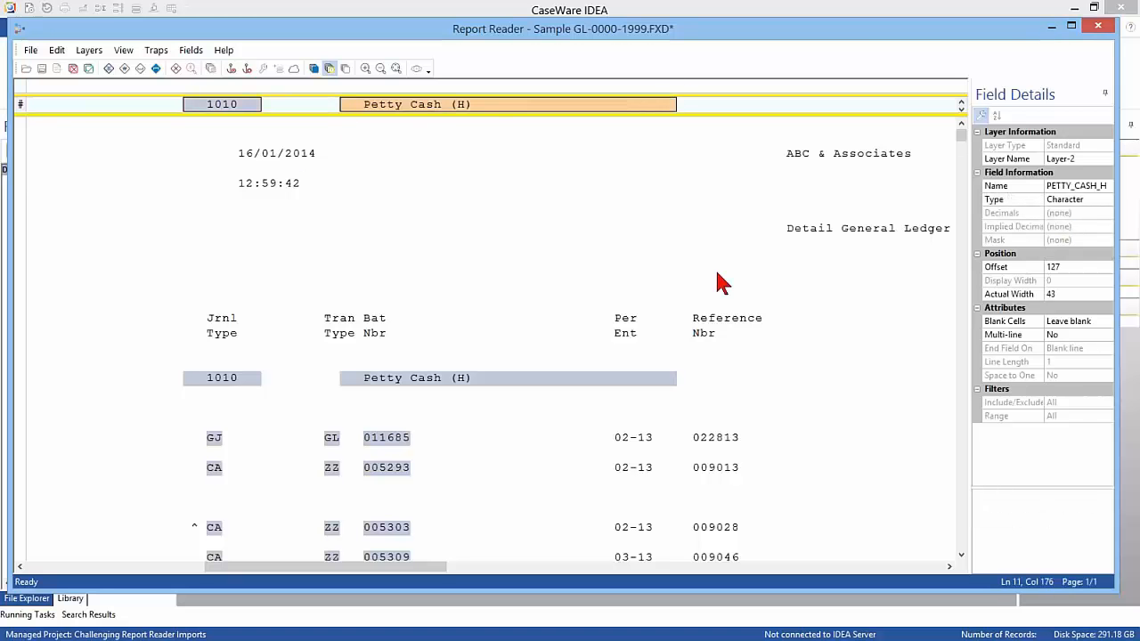
click(999, 188)
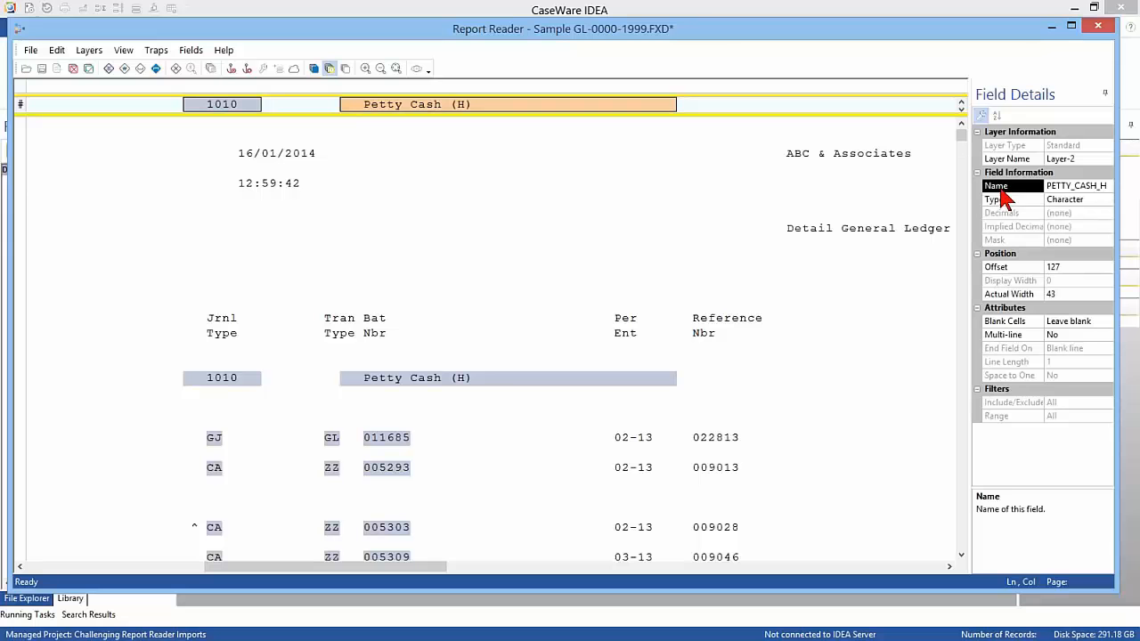
text(acct desc)
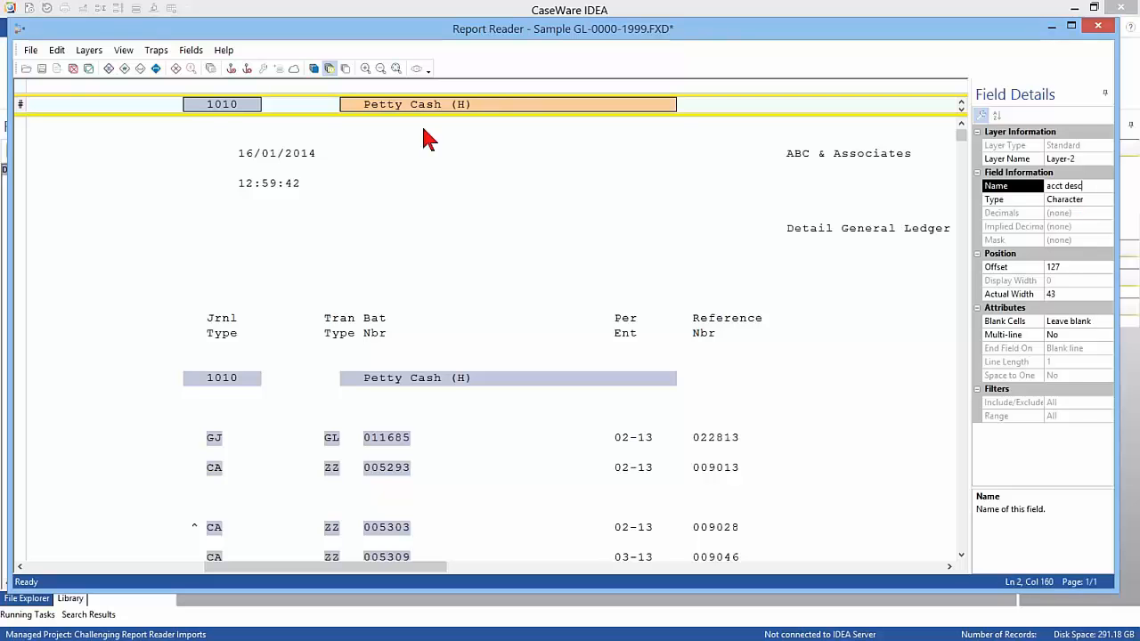
click(229, 103)
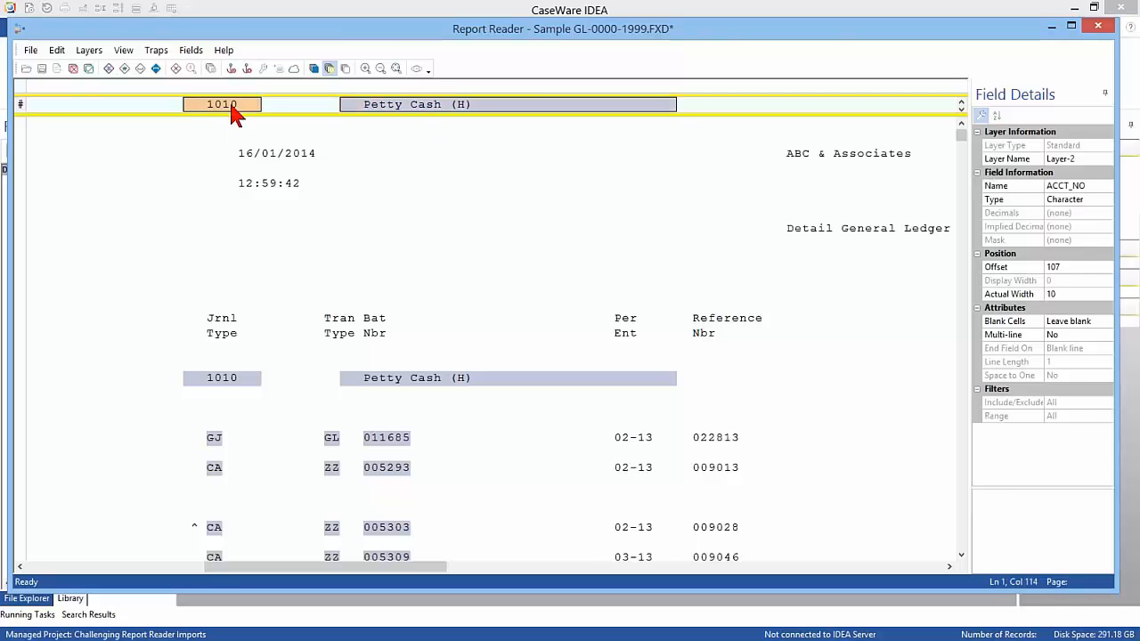
click(88, 68)
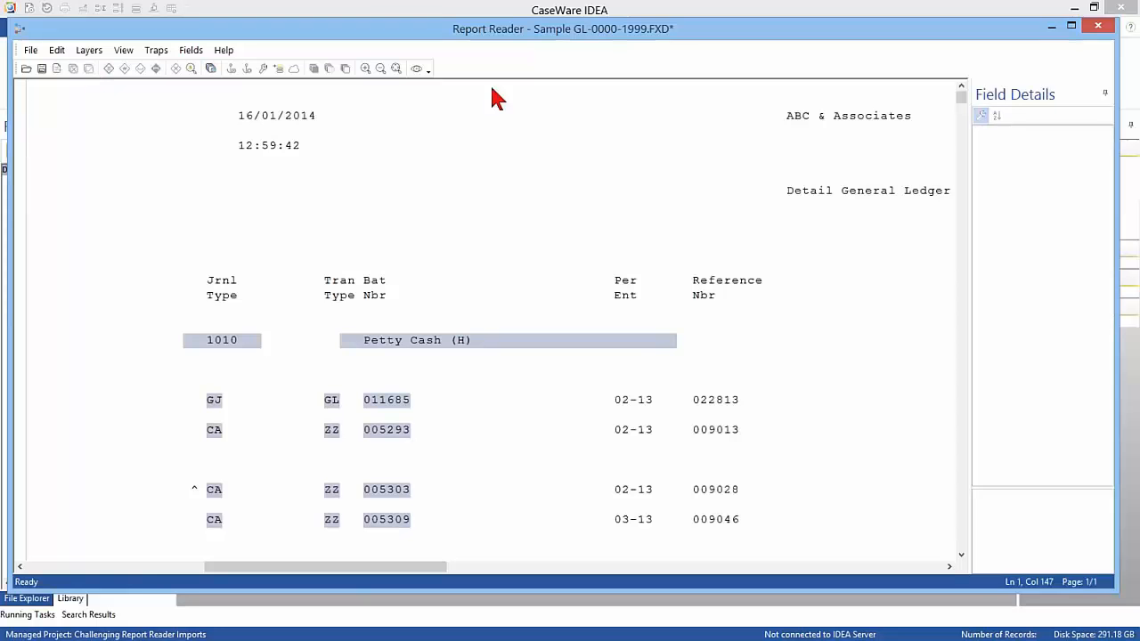
- Preview the extracted data, check how the account number and description columns are filled, and close the preview
click(416, 69)
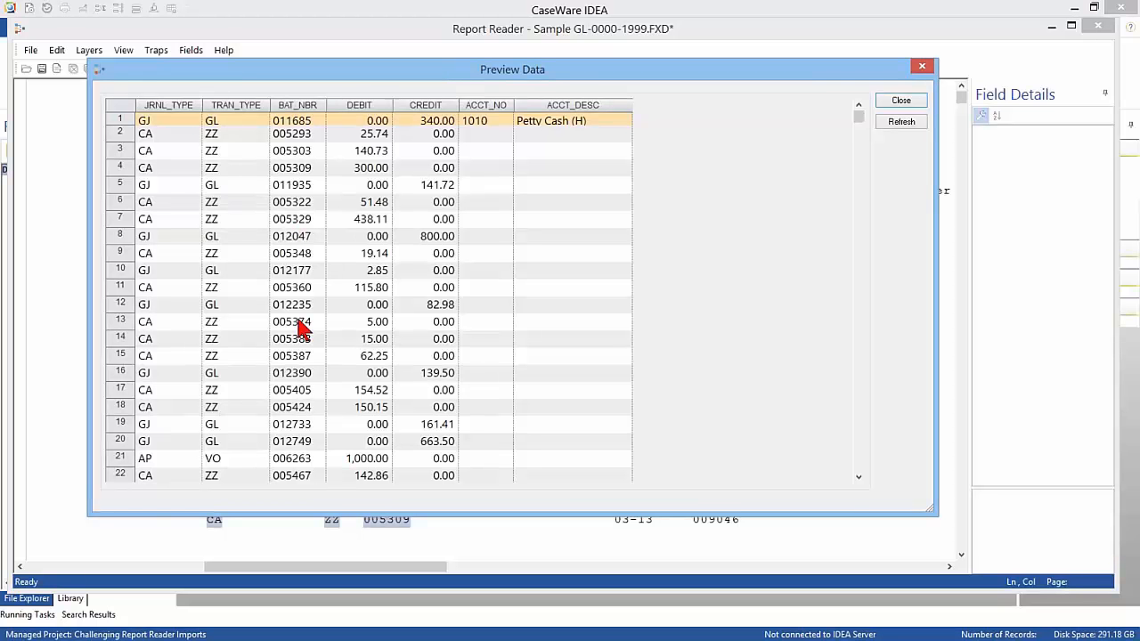
click(479, 132)
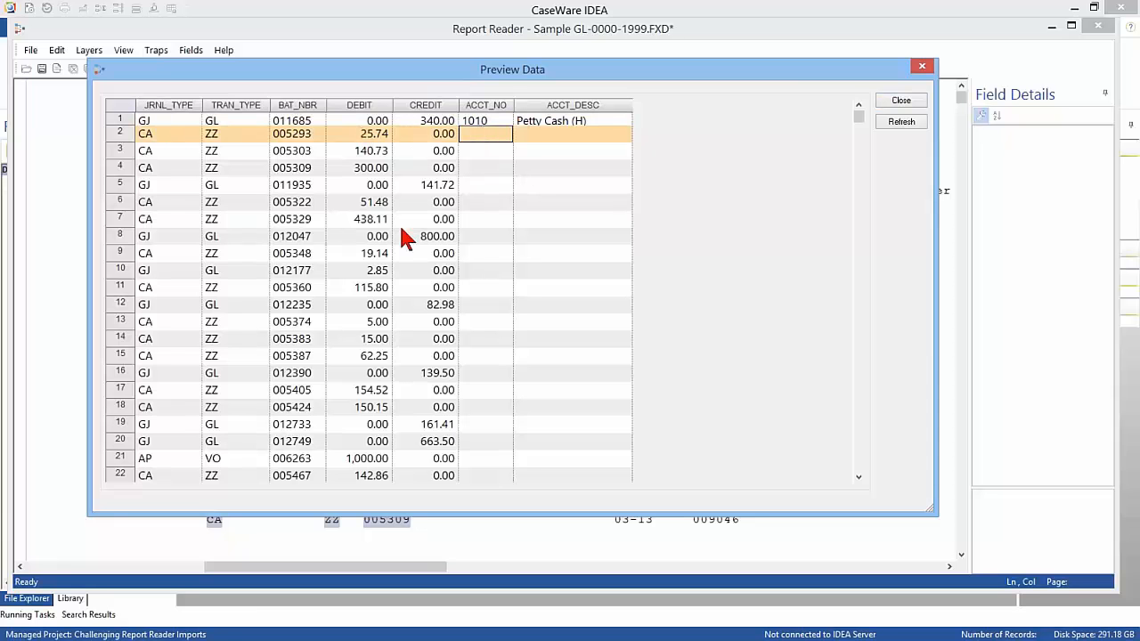
scroll(405, 236, down, 4)
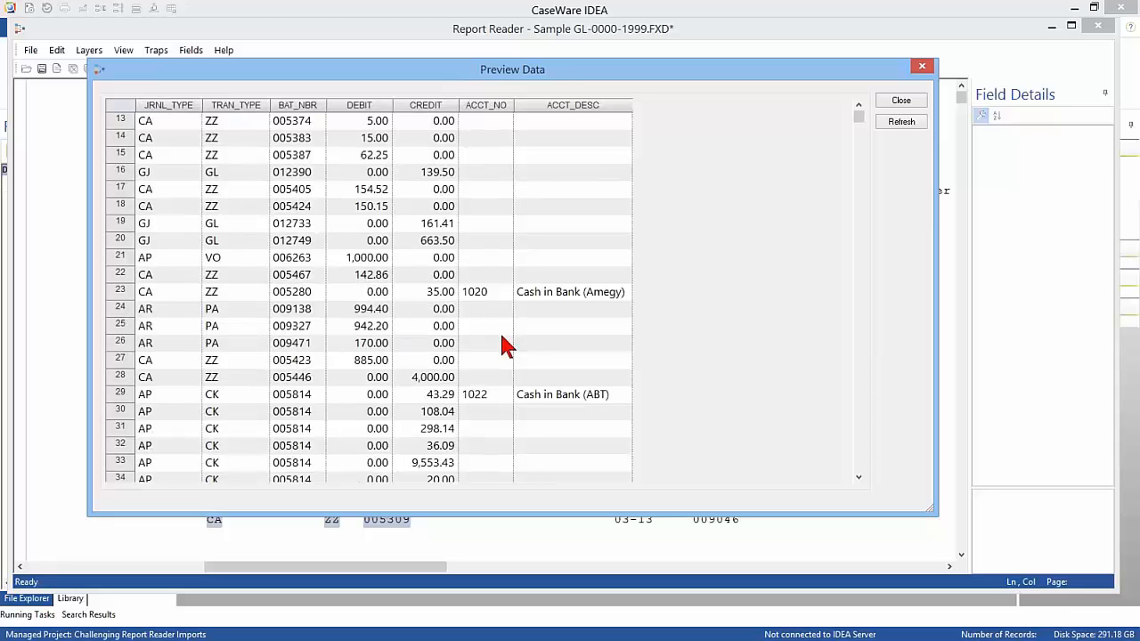
click(901, 101)
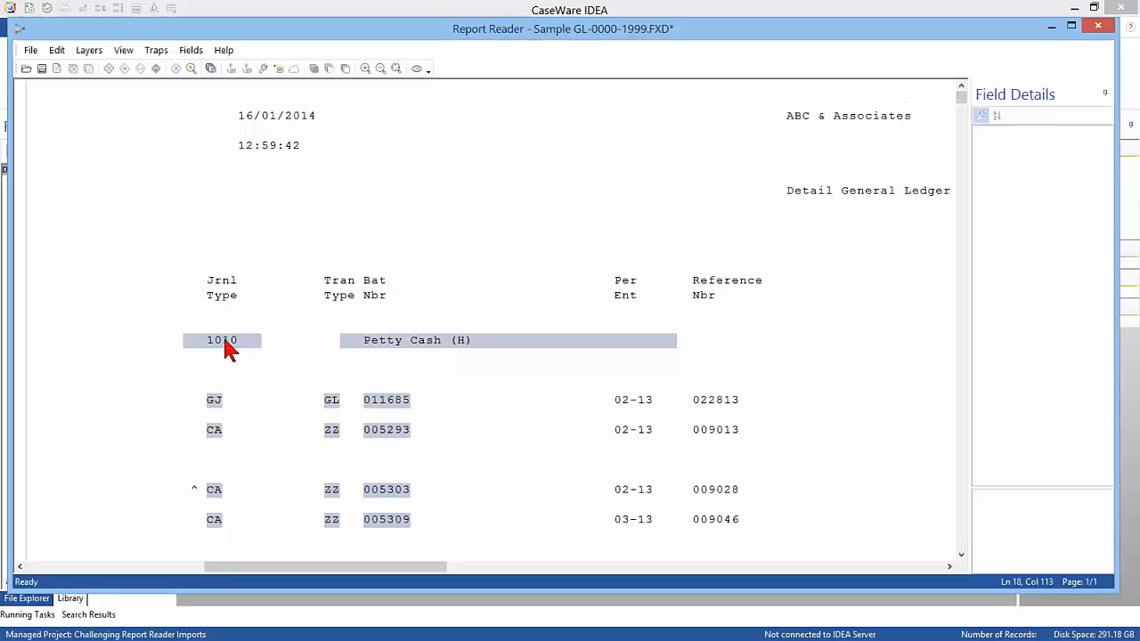
- Set Blank Cells to use the value from the previous record for ACCT_NO and ACCT_DESC, and check the result in the data preview
click(218, 342)
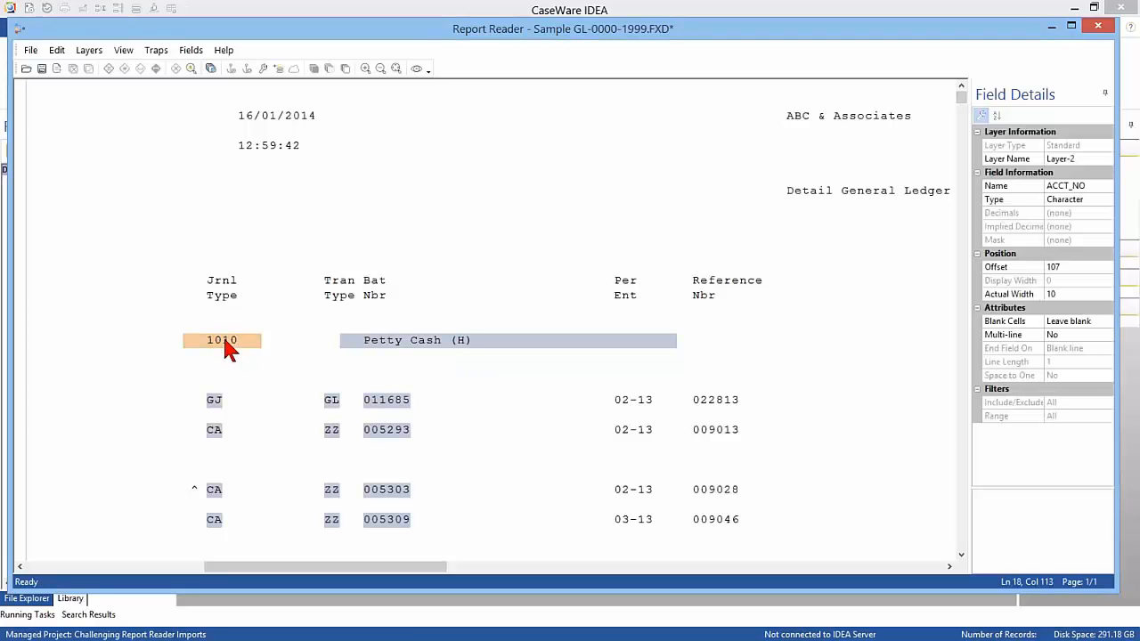
click(1083, 321)
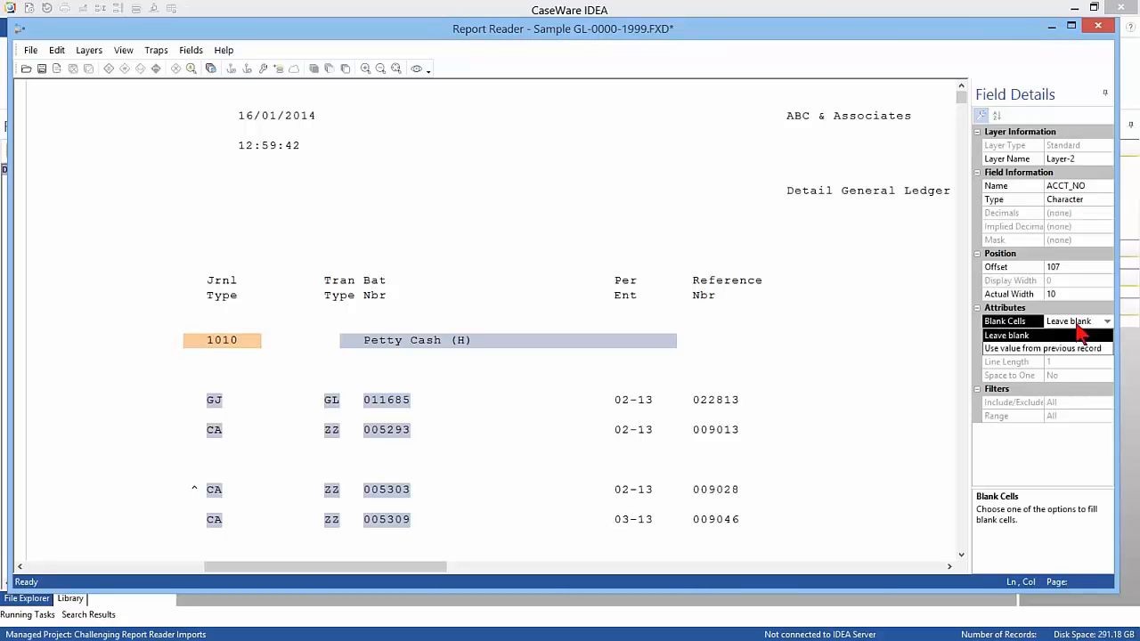
click(1023, 349)
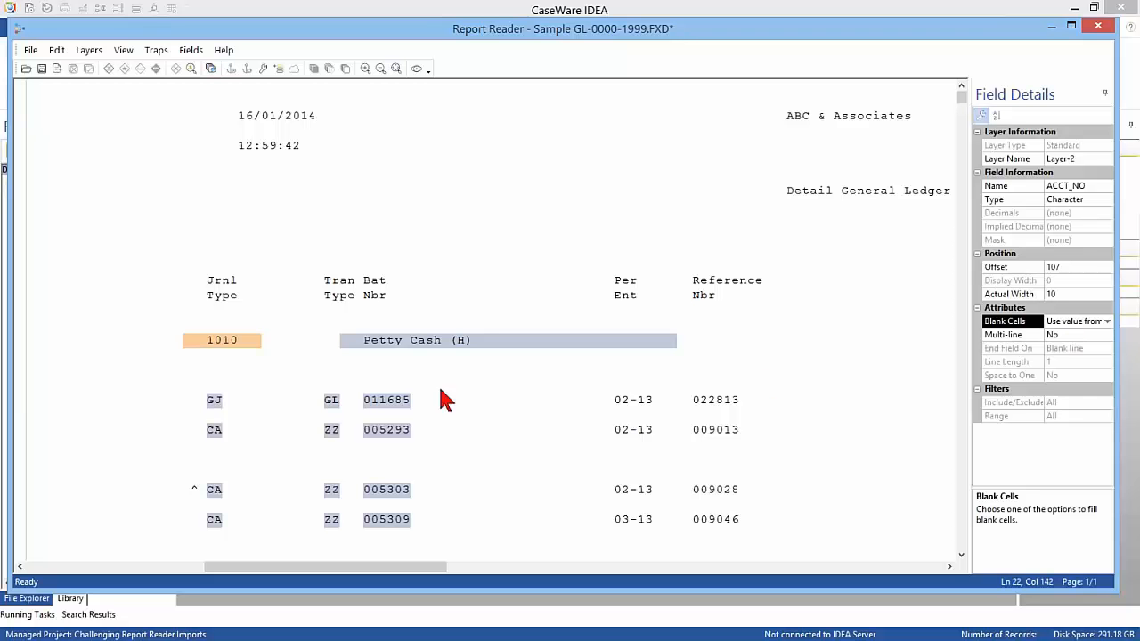
click(406, 342)
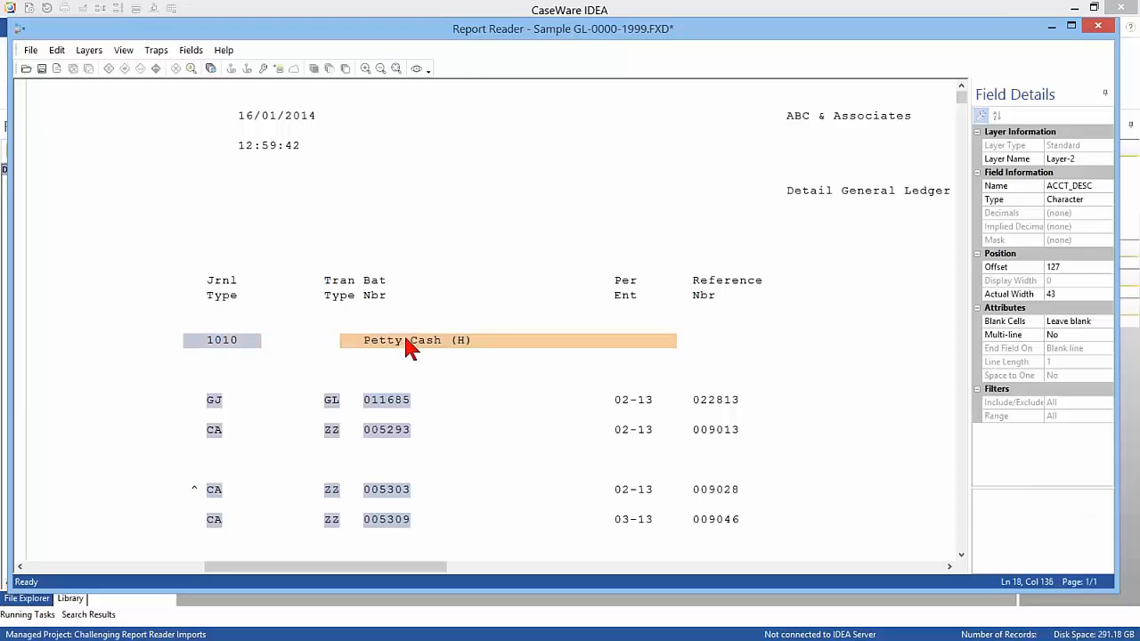
click(1060, 319)
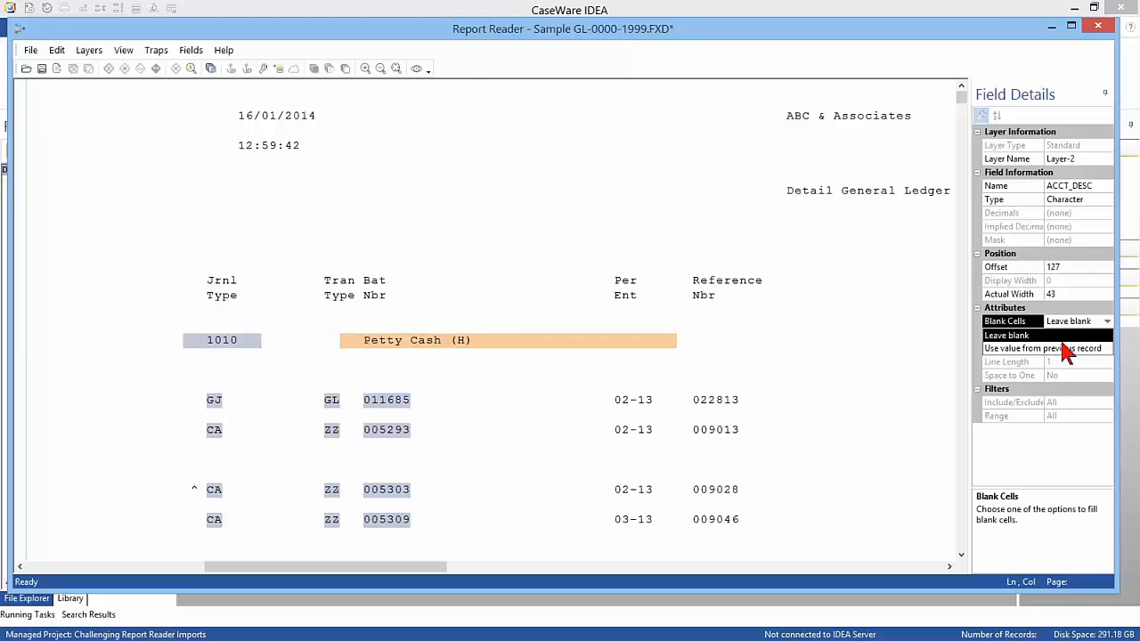
click(1065, 349)
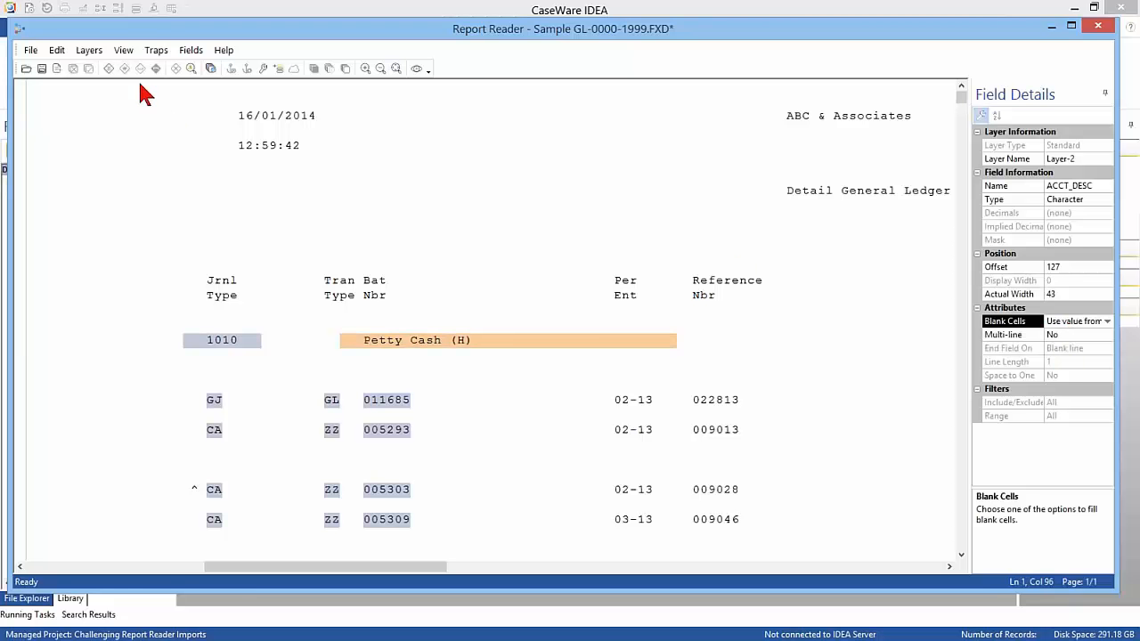
click(415, 68)
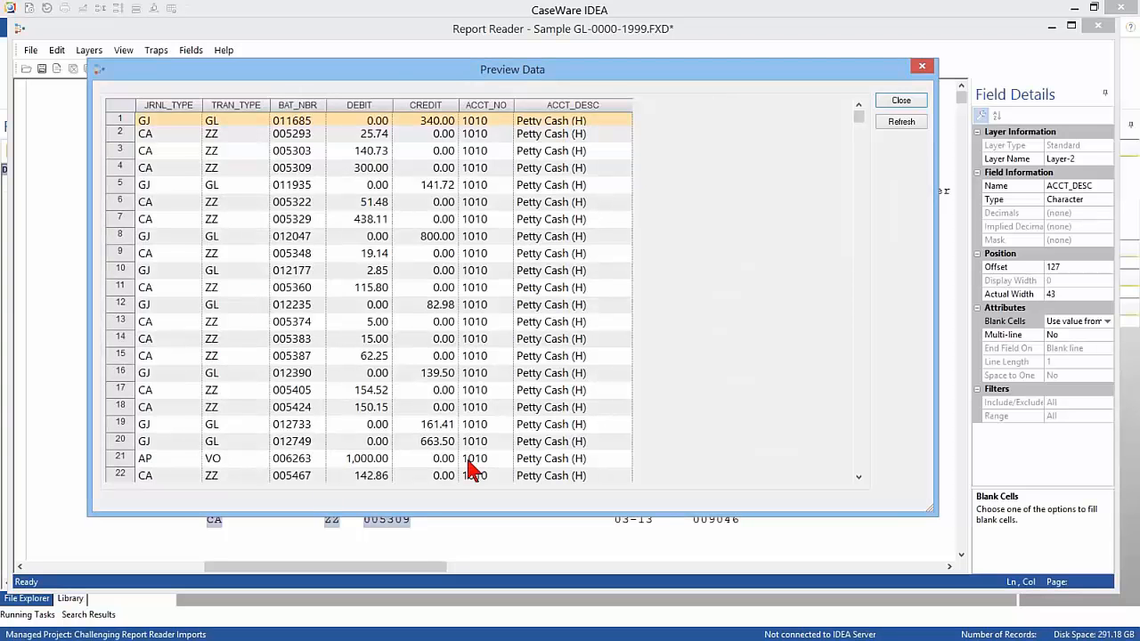
click(907, 102)
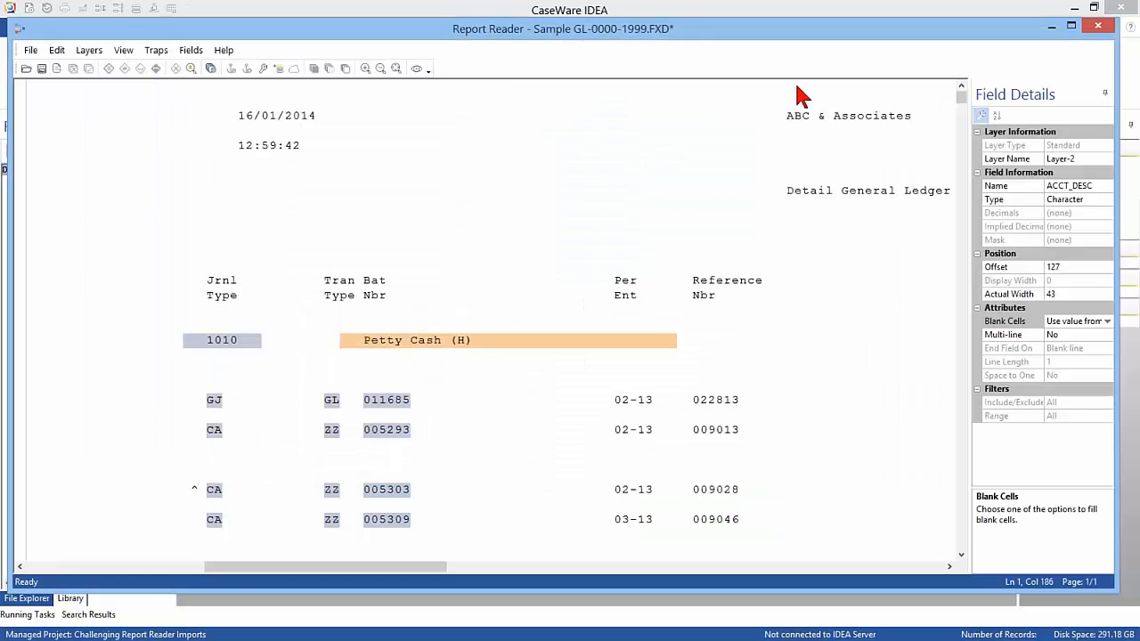
- Delete the base layer and the account heading layer in the Layer Manager and accept the change
click(393, 345)
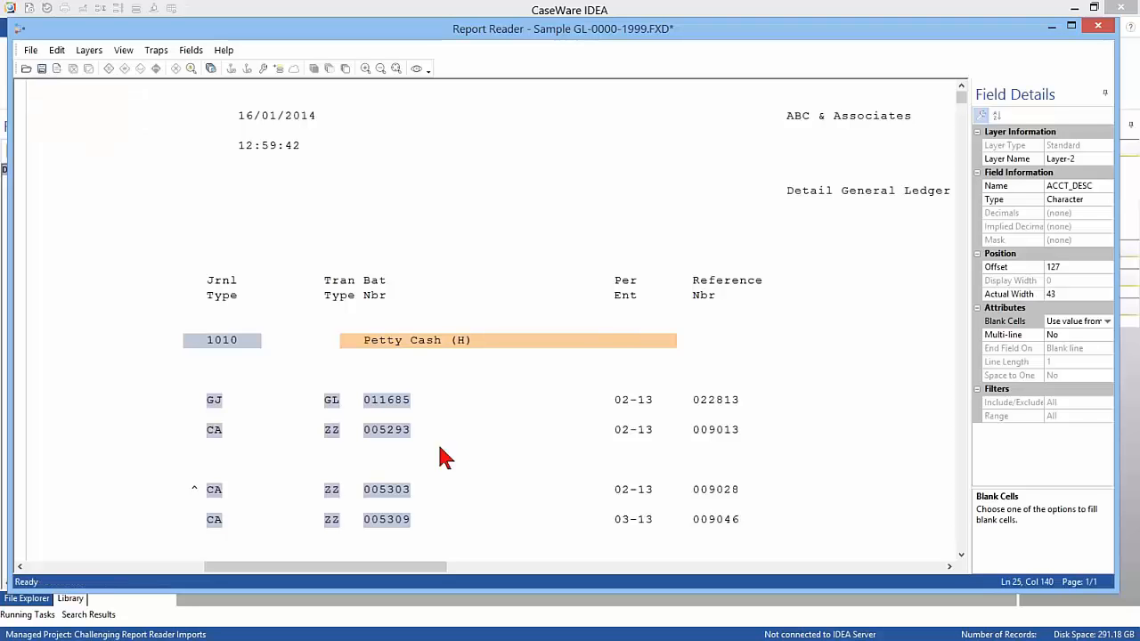
right_click(407, 350)
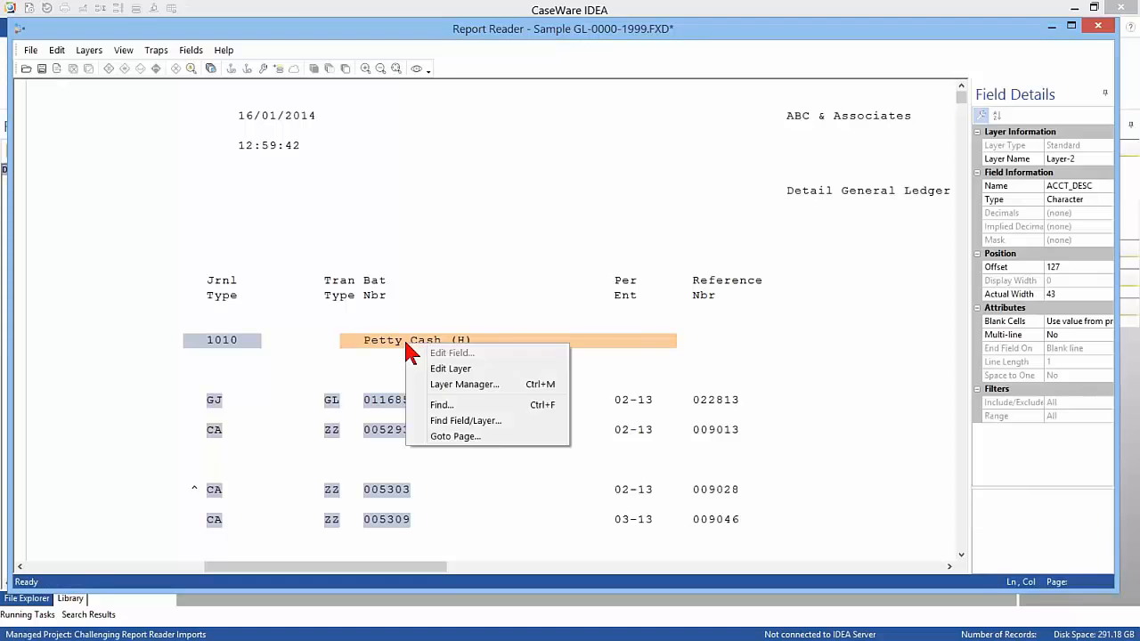
click(447, 384)
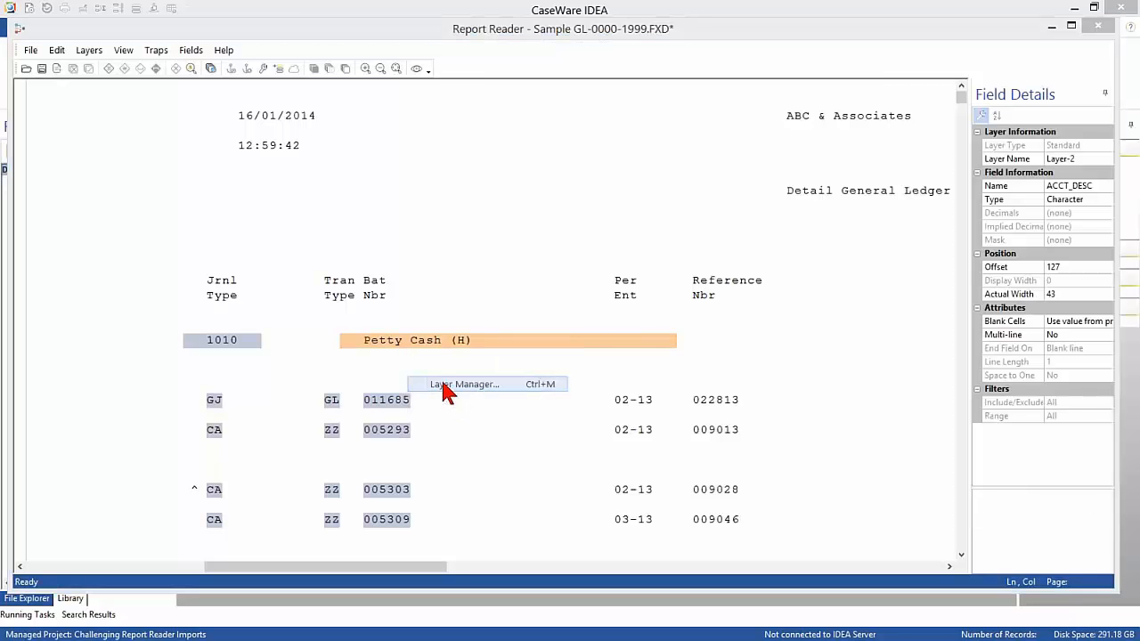
click(467, 253)
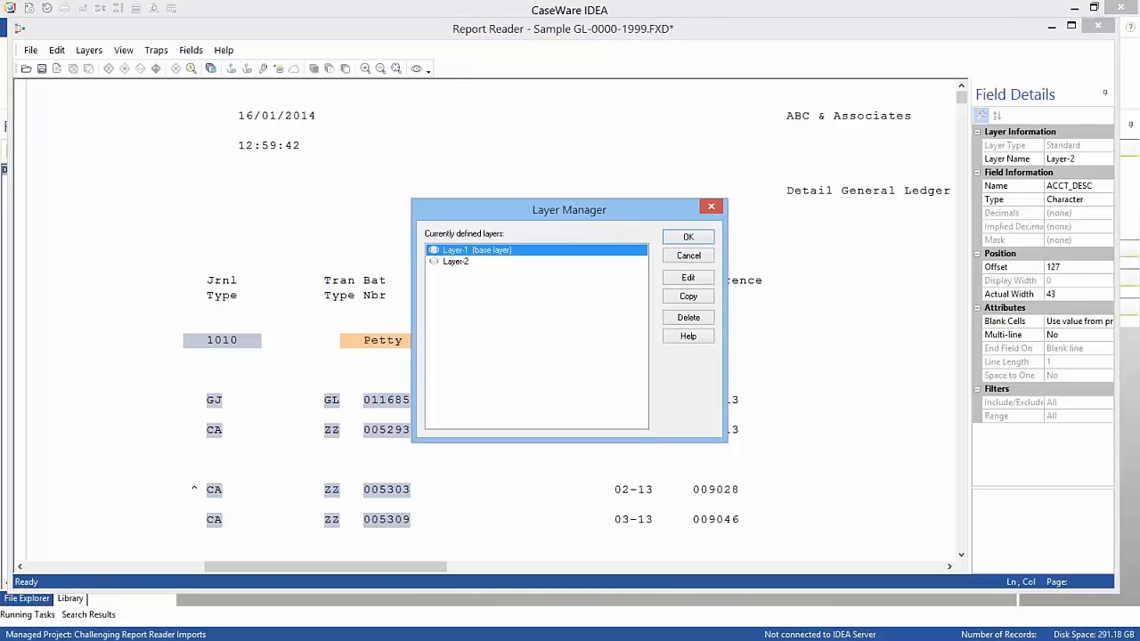
click(684, 317)
click(650, 379)
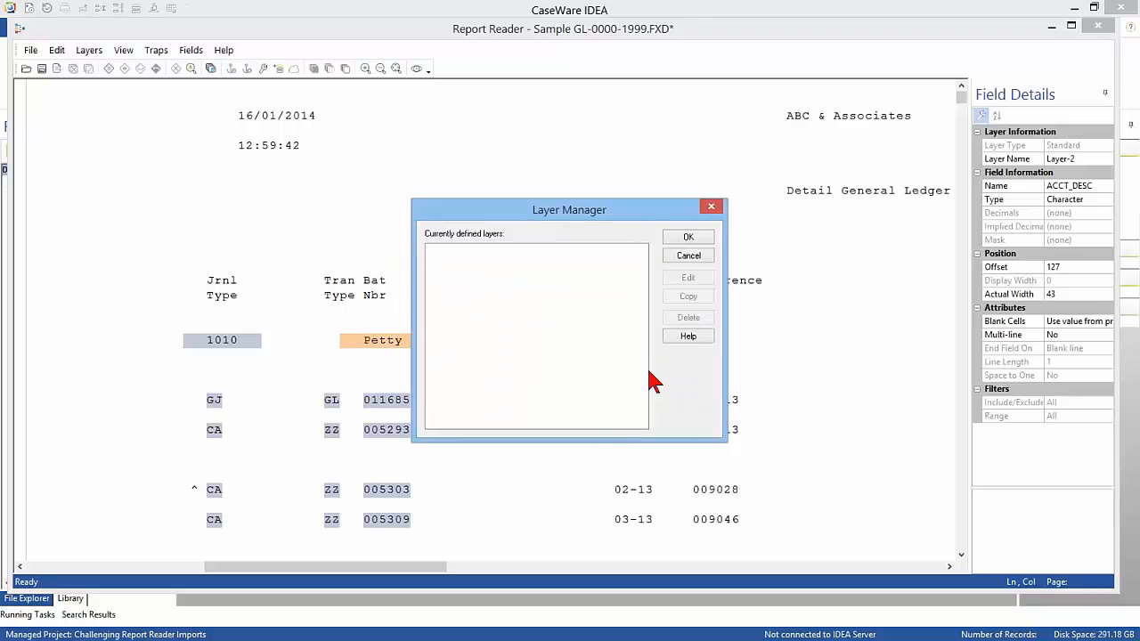
click(688, 238)
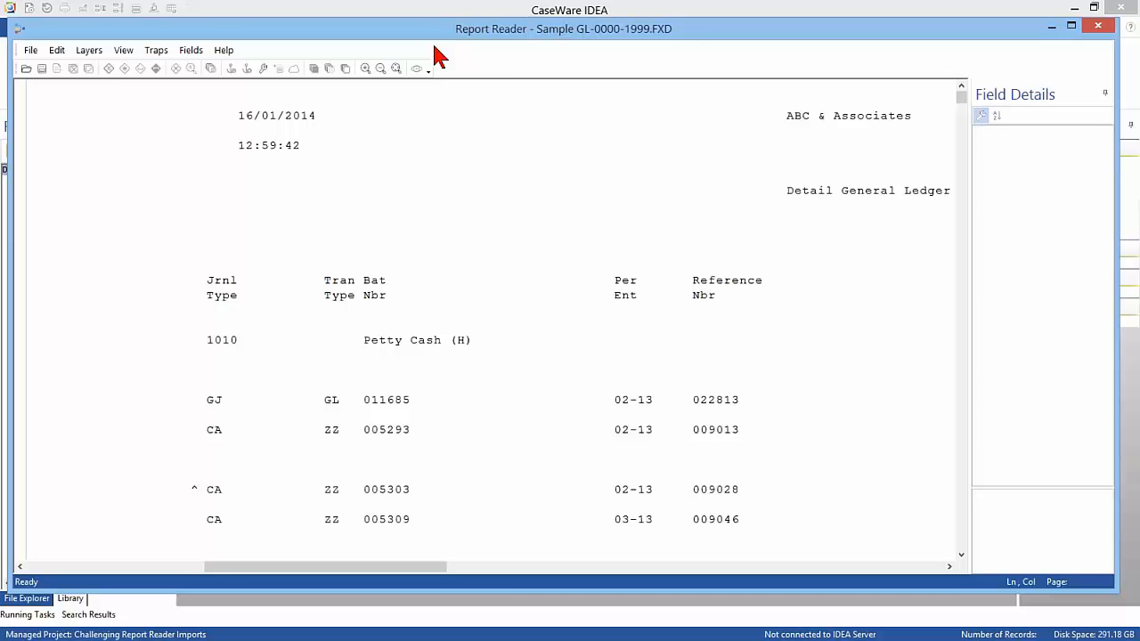
click(454, 330)
- Open the saved report template GL-0000-1999.jpm from the Import Definitions library
click(56, 50)
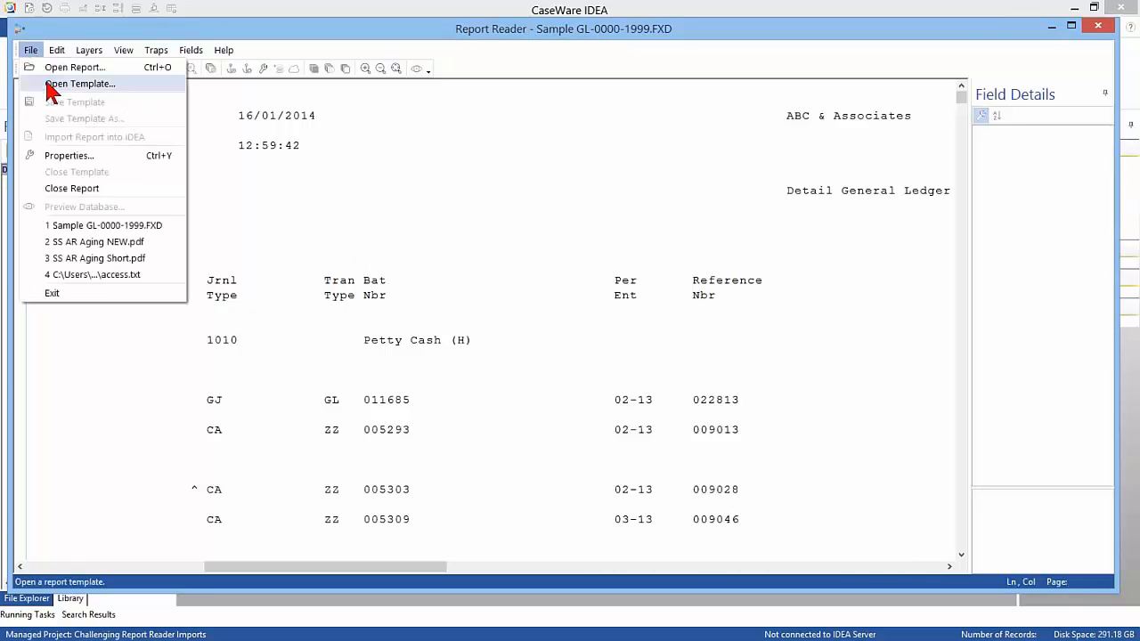
key(Escape)
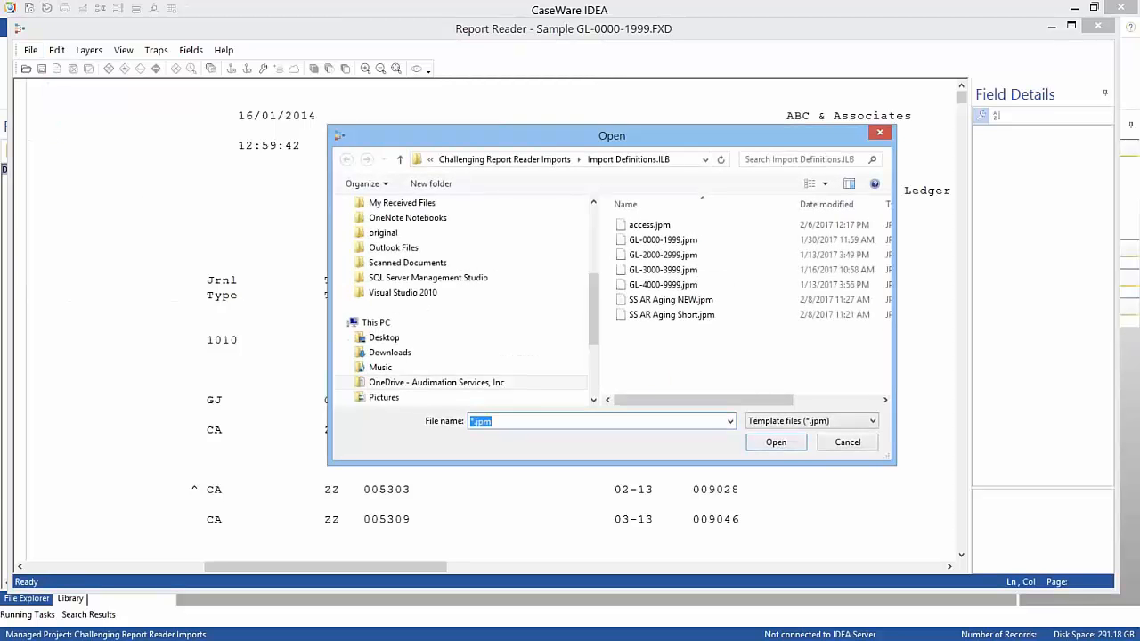
click(650, 248)
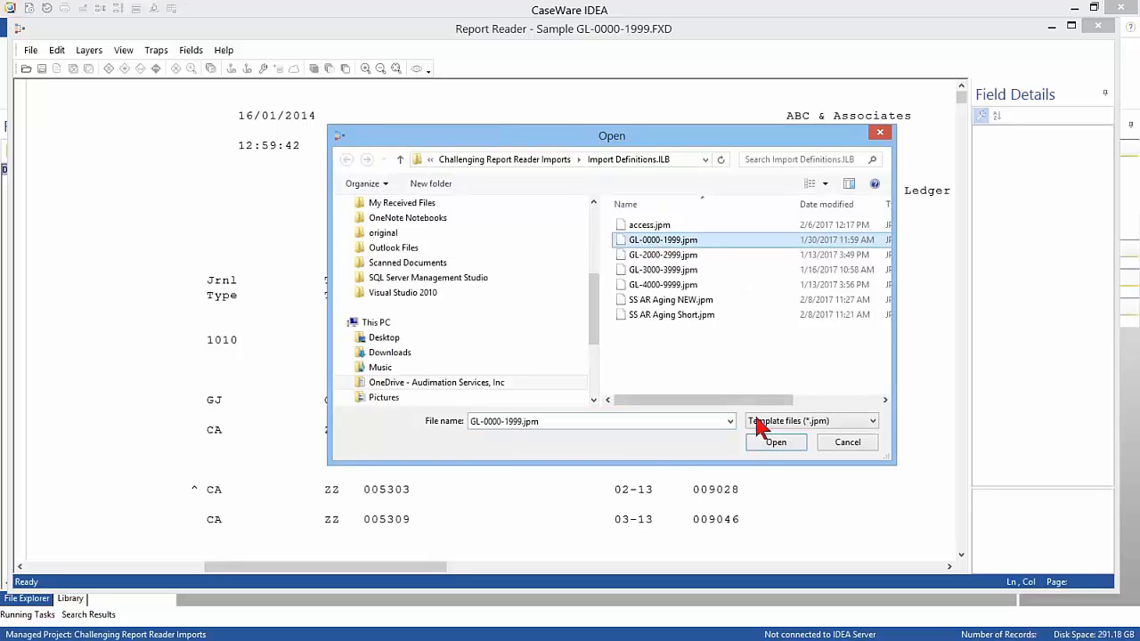
click(771, 445)
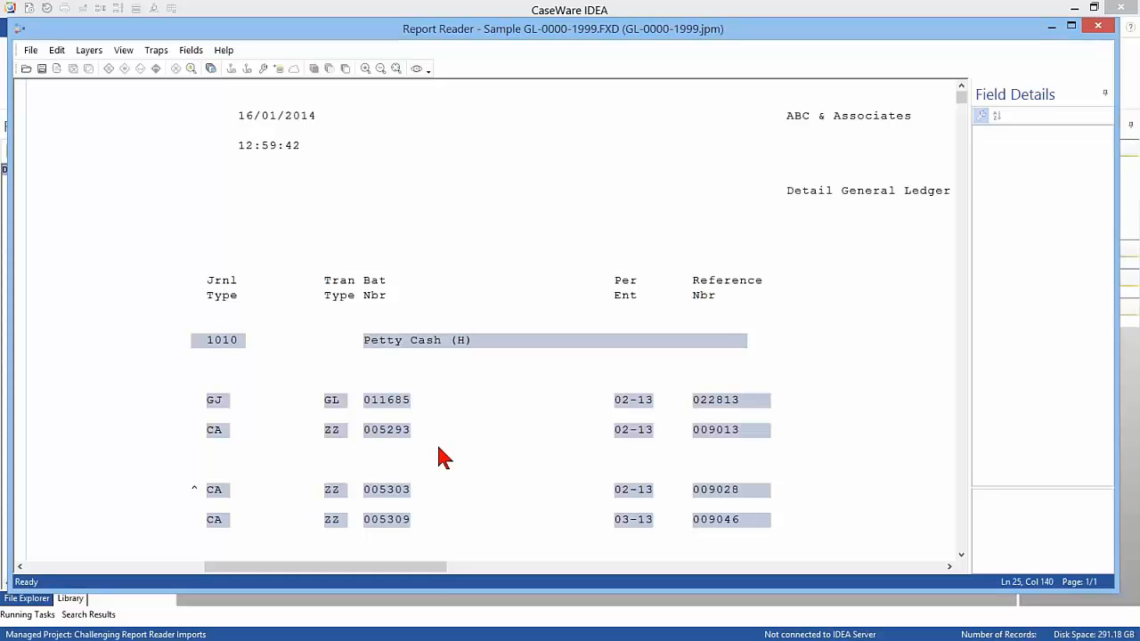
- Preview the data extracted with the template and check its columns through to debit and credit
drag(435, 571, 297, 583)
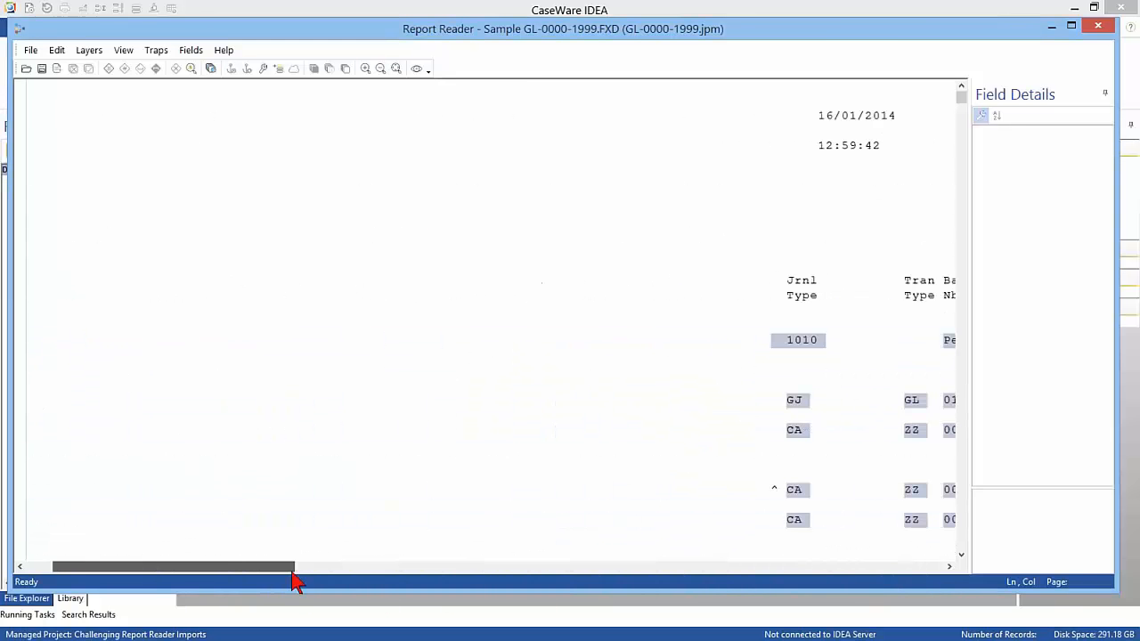
click(416, 69)
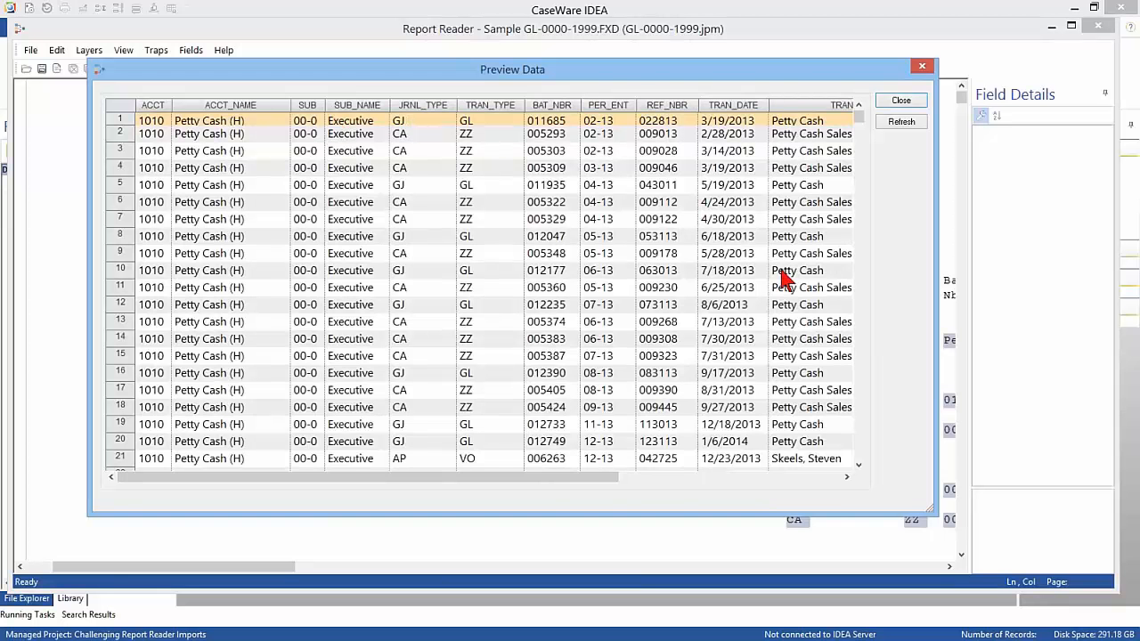
drag(609, 479, 839, 488)
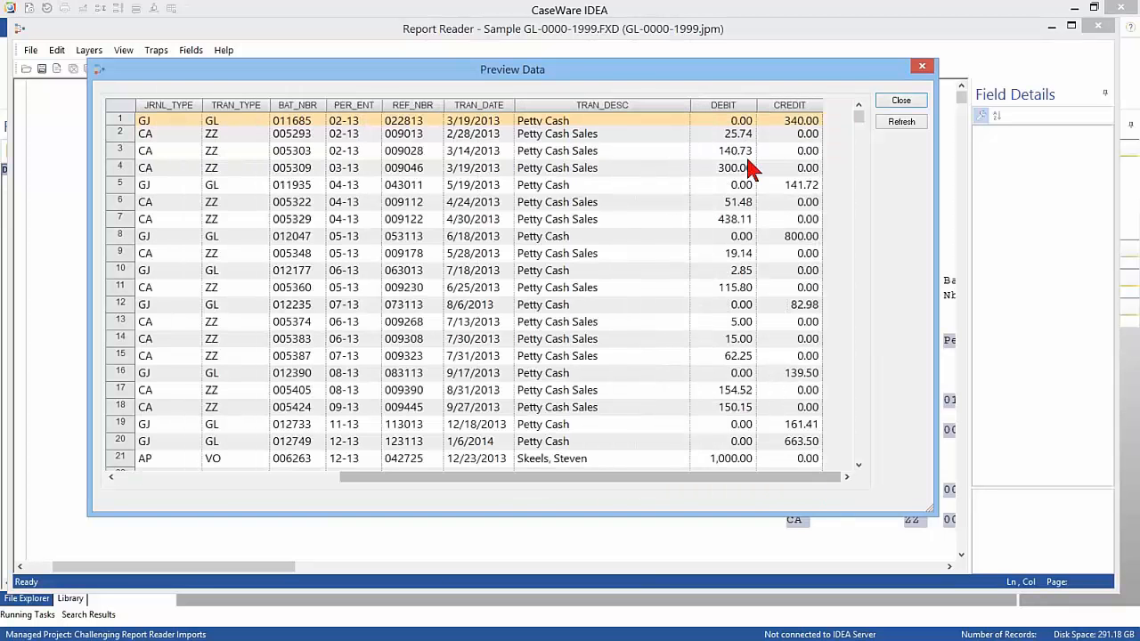
- Close the data preview and import the ledger with the loaded template as database Sample GL-0000-19991
click(888, 100)
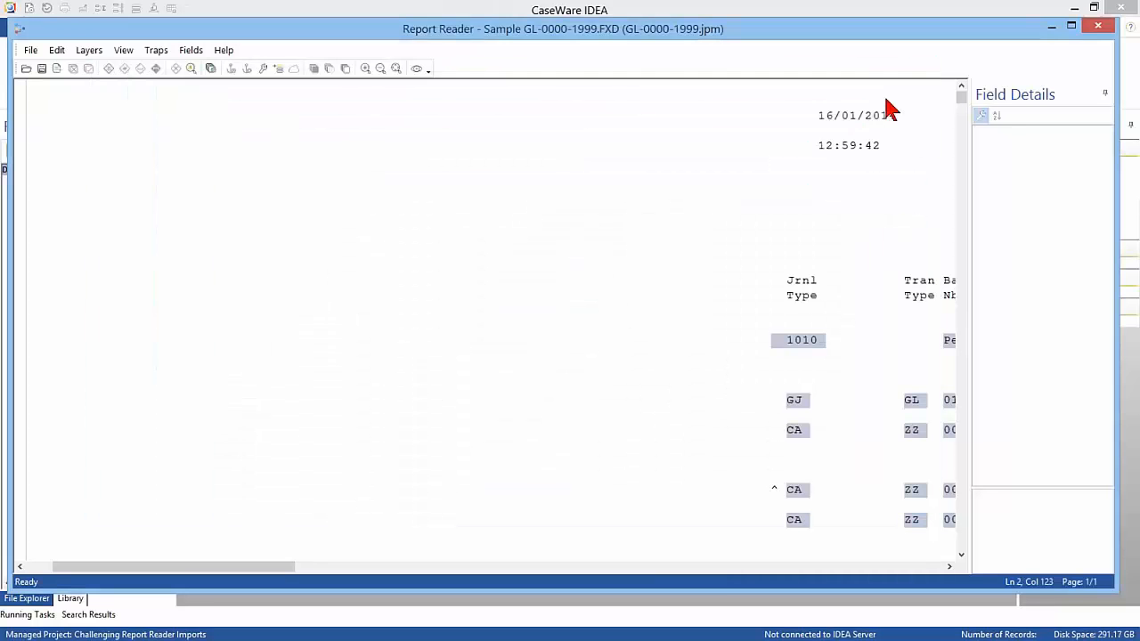
click(57, 69)
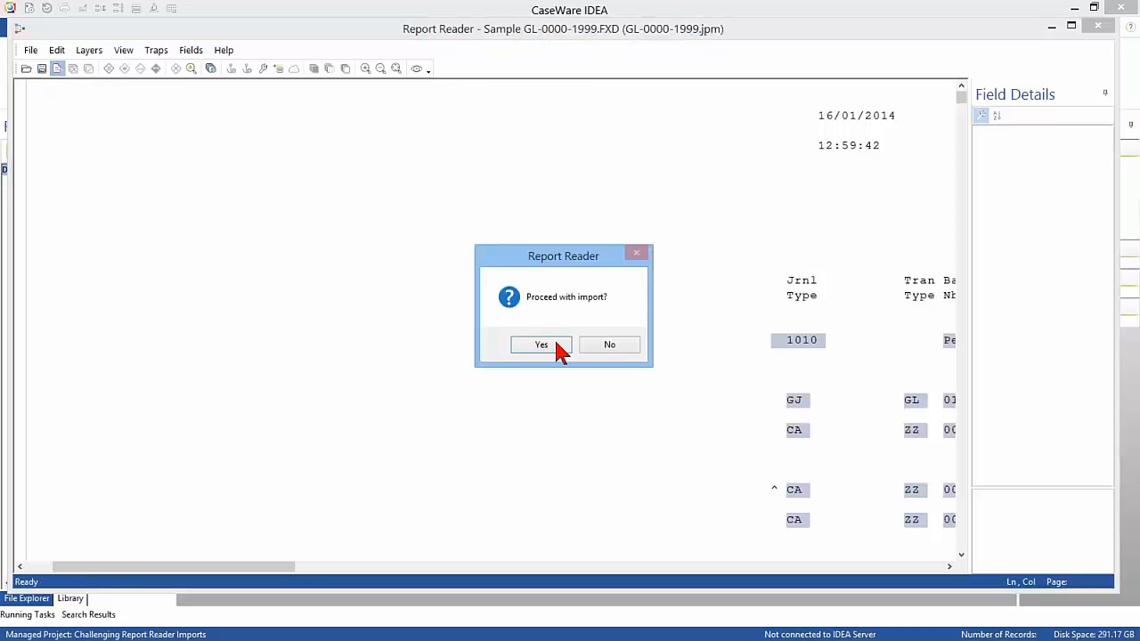
click(541, 345)
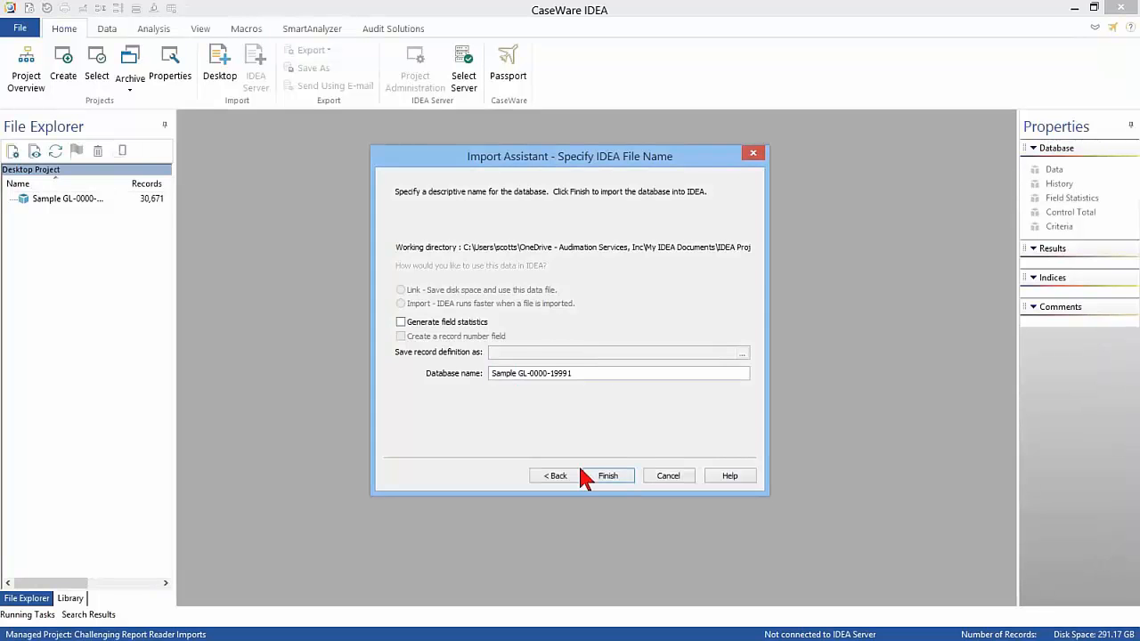
click(606, 477)
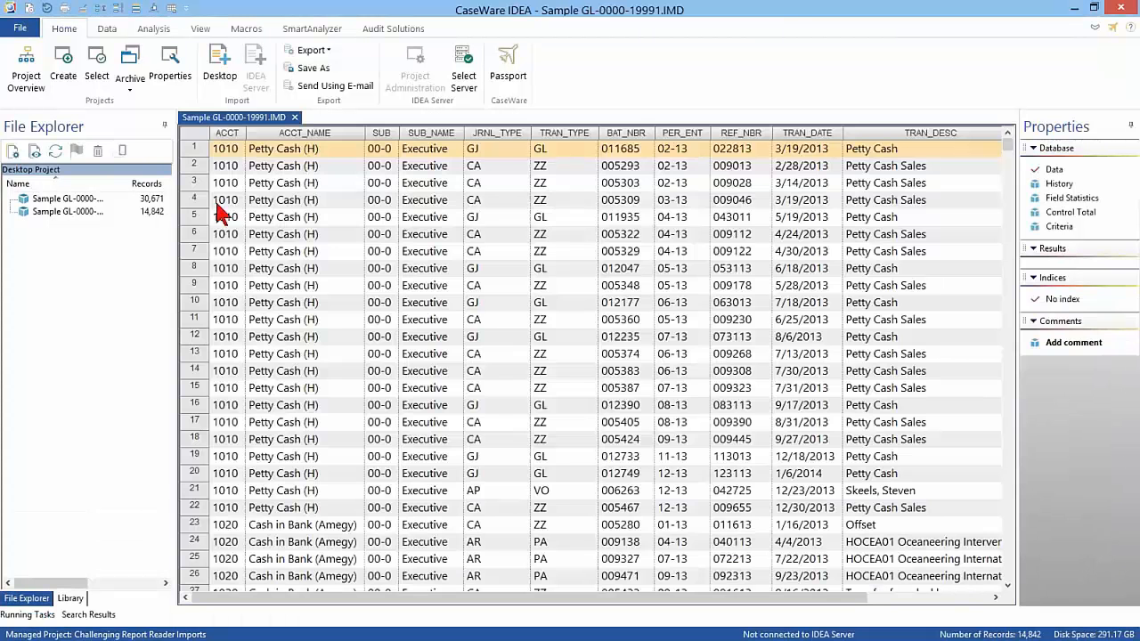
- Open the Sample GL-0000-1999 database to compare it with Sample GL-0000-19991, and close both databases
double_click(59, 200)
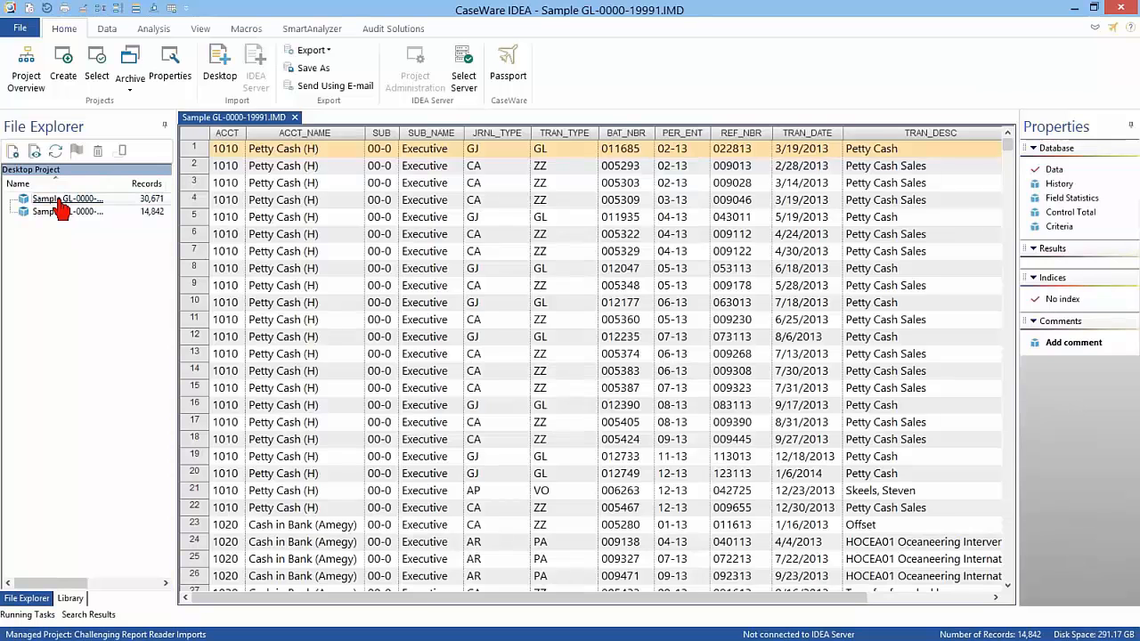
double_click(59, 211)
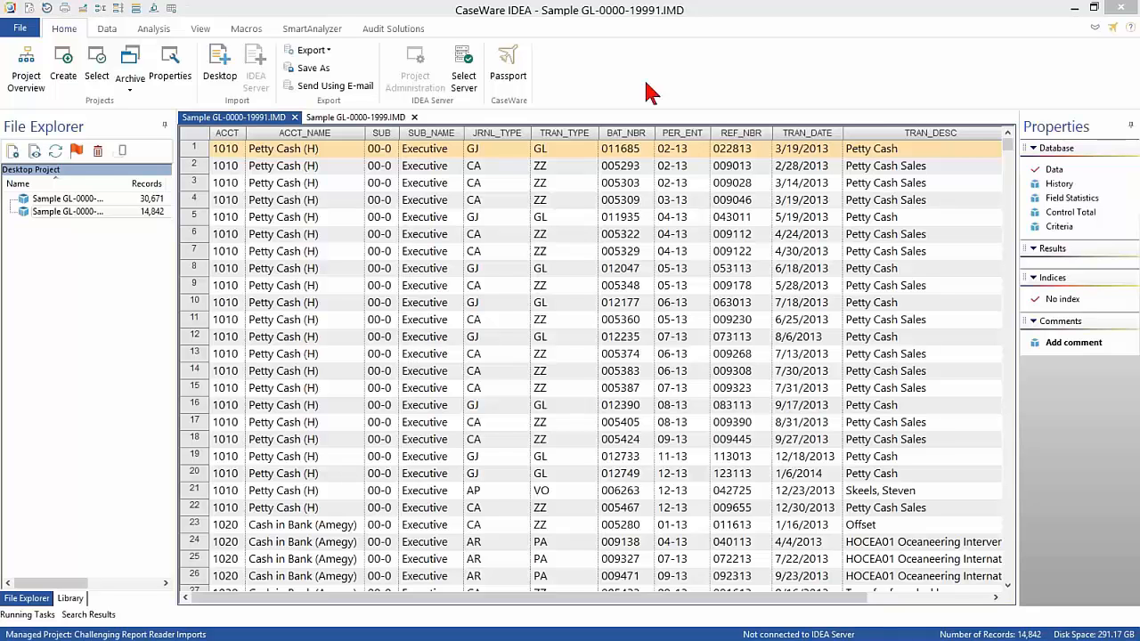
click(414, 117)
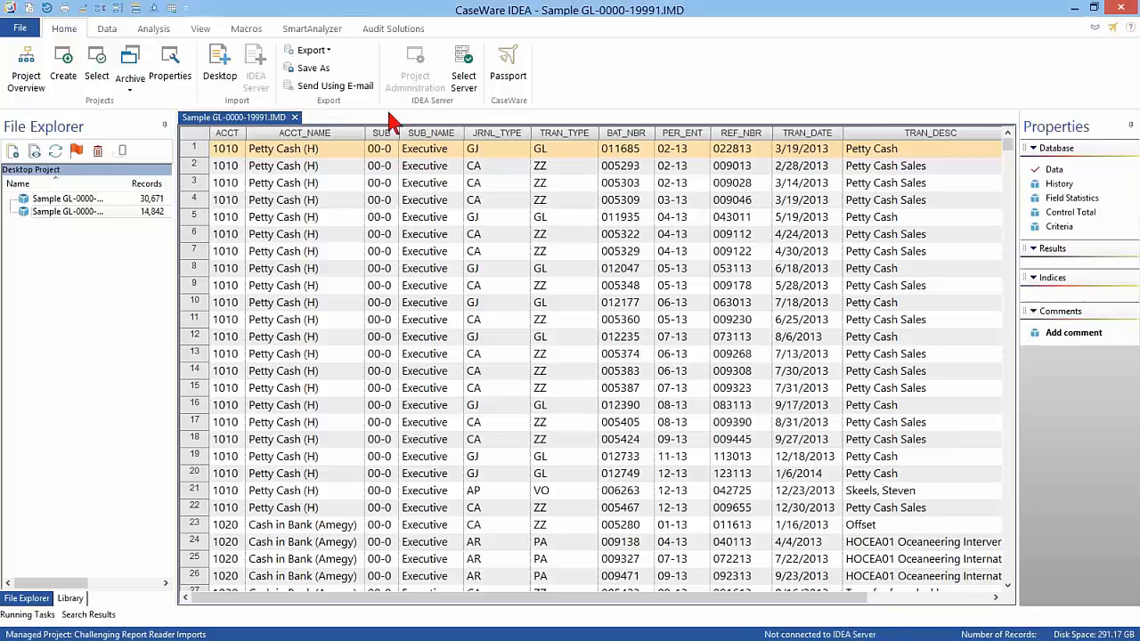
click(294, 117)
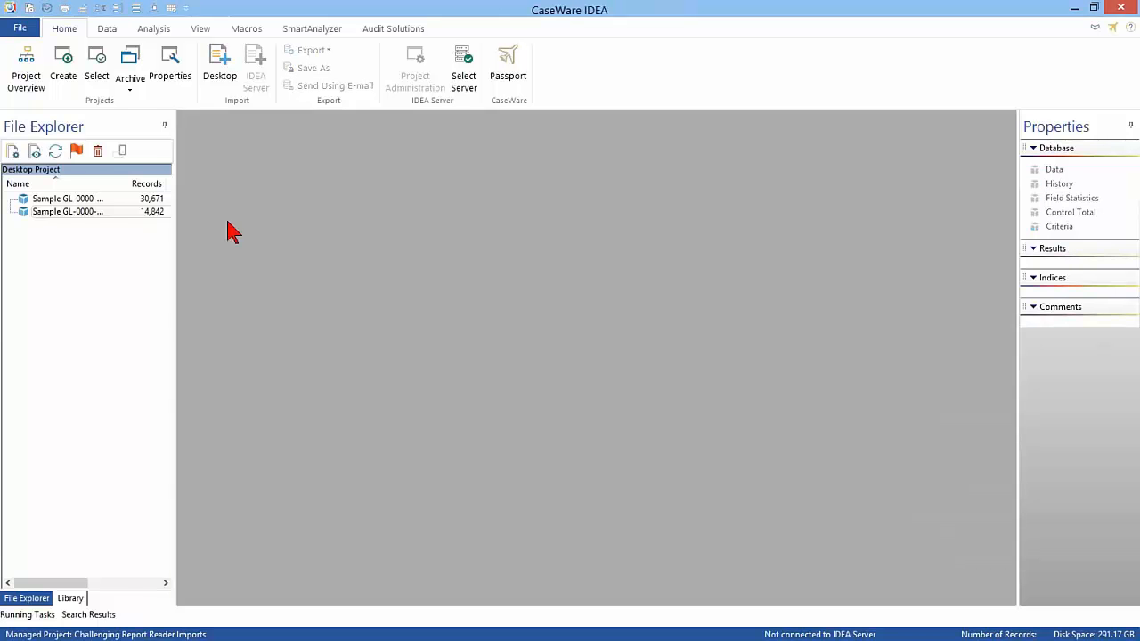
- View access.txt from the project library's Source Files in Notepad with Word Wrap turned off, and close it
click(70, 597)
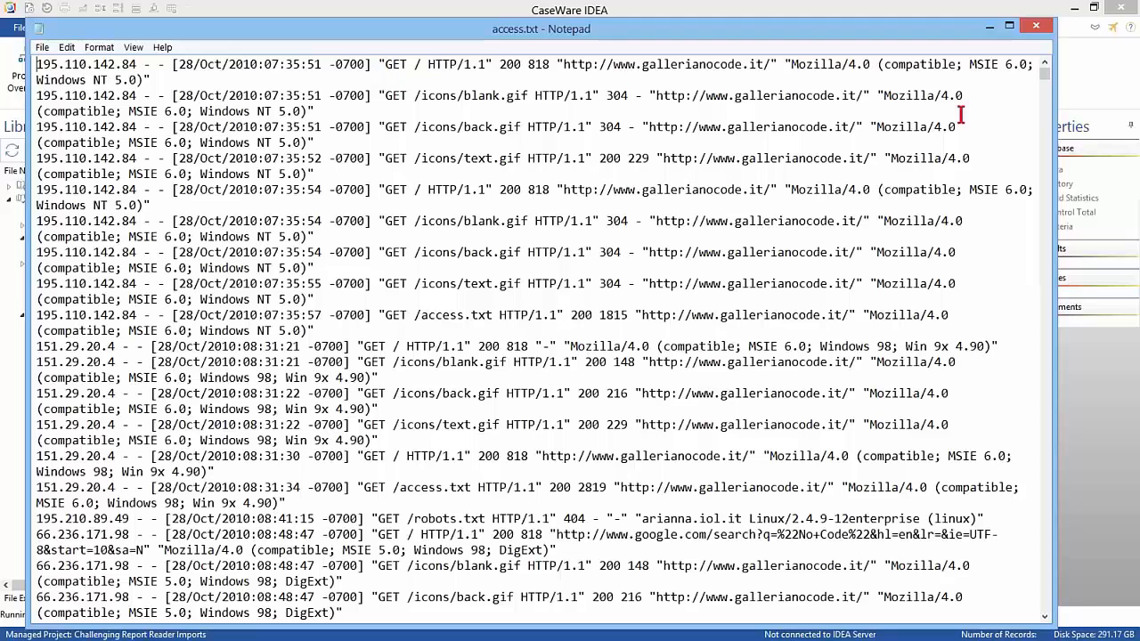
drag(1054, 339, 1090, 338)
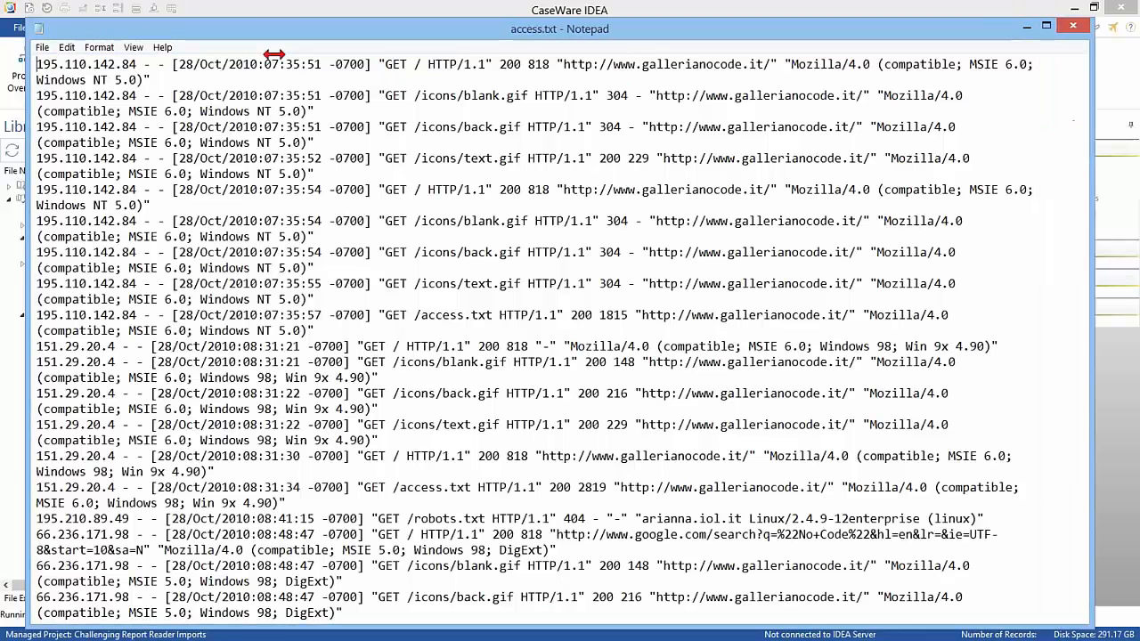
click(98, 49)
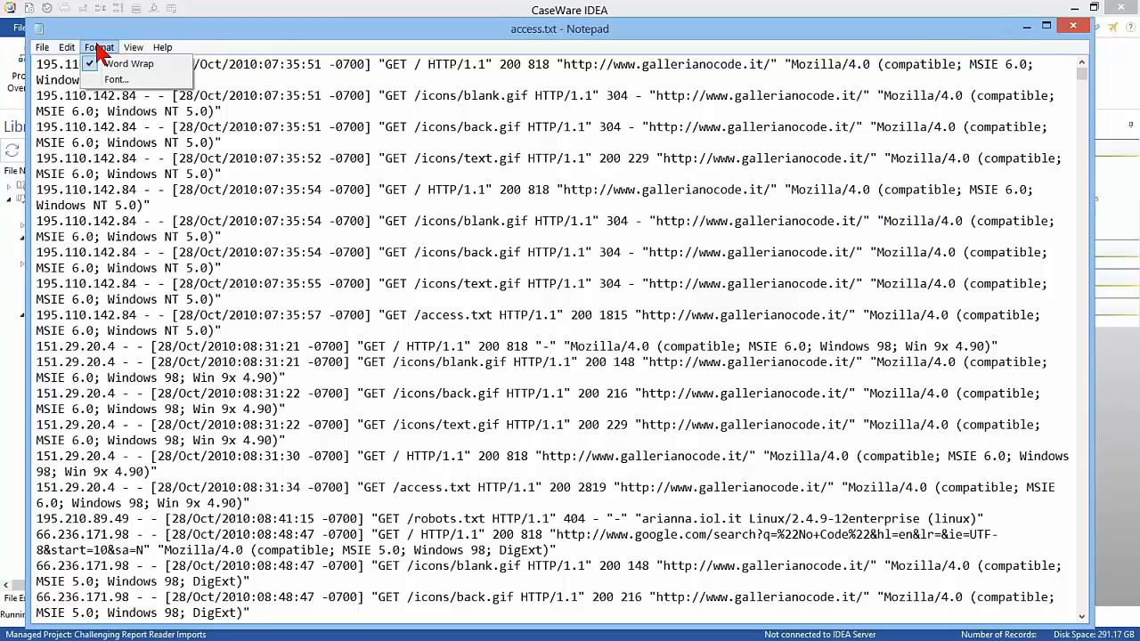
click(124, 64)
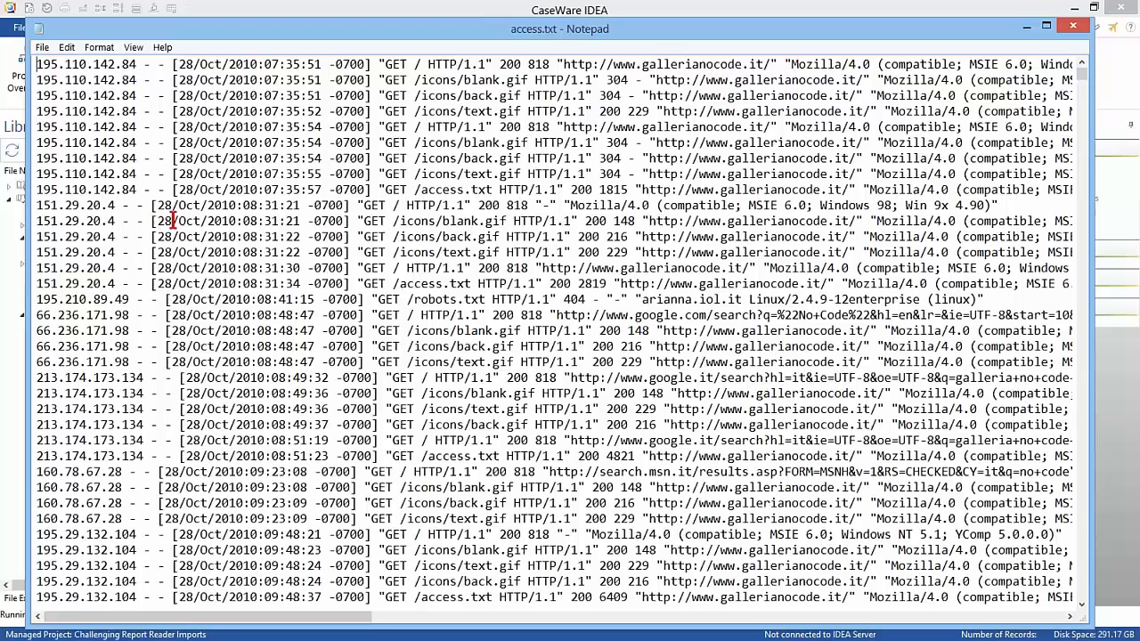
click(1077, 27)
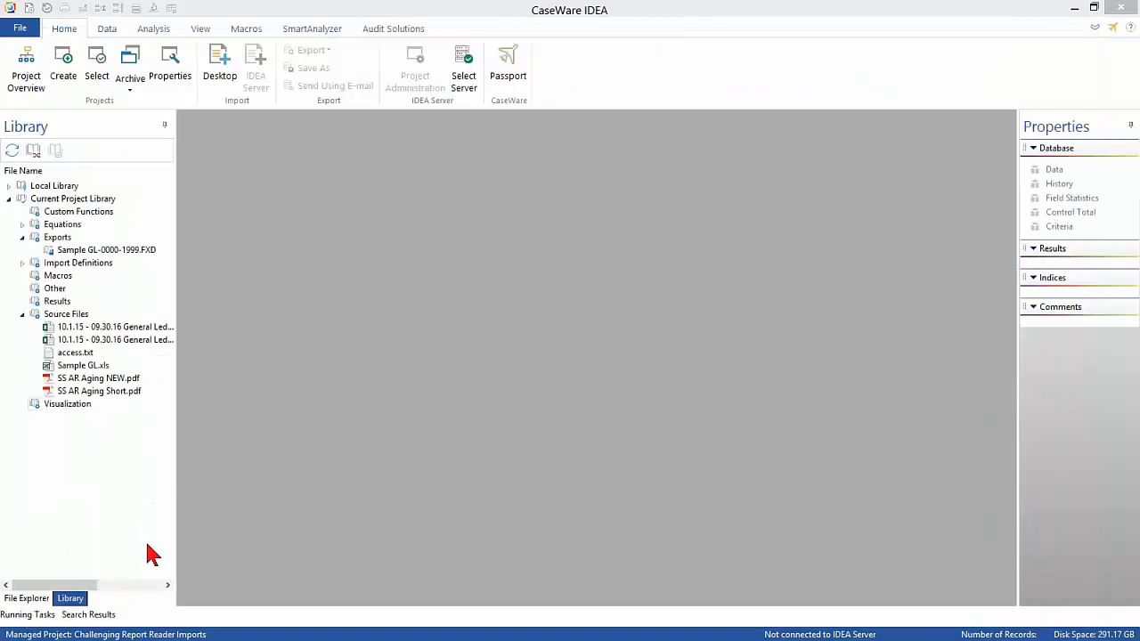
- Start importing access.txt in the Print Report and Adobe PDF format without a template, and enlarge the Report Reader window
right_click(76, 354)
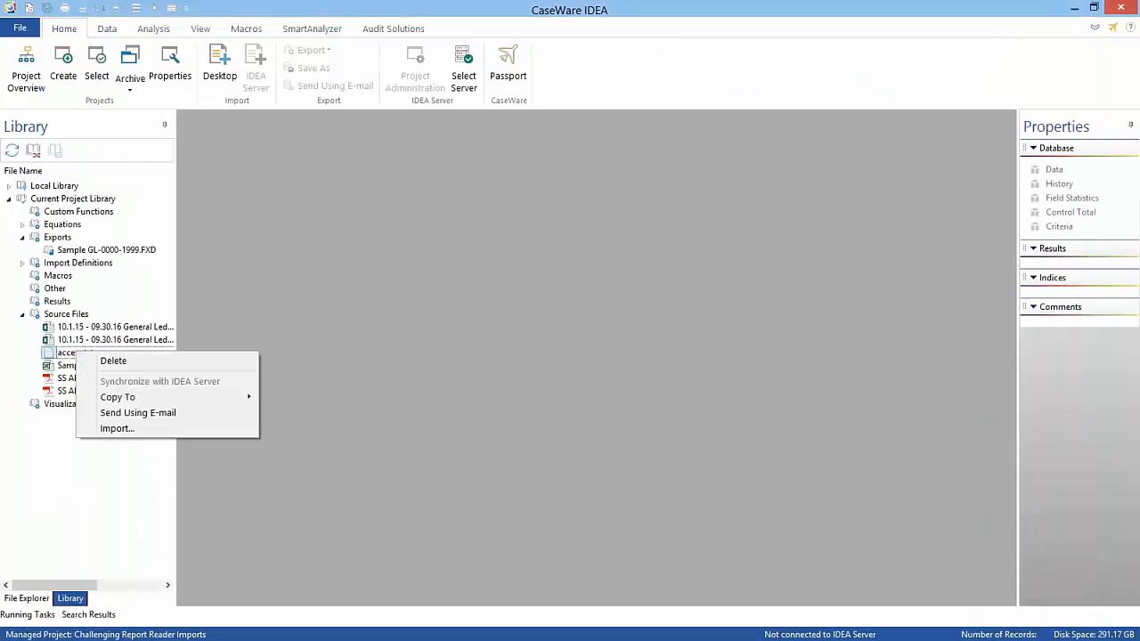
click(114, 431)
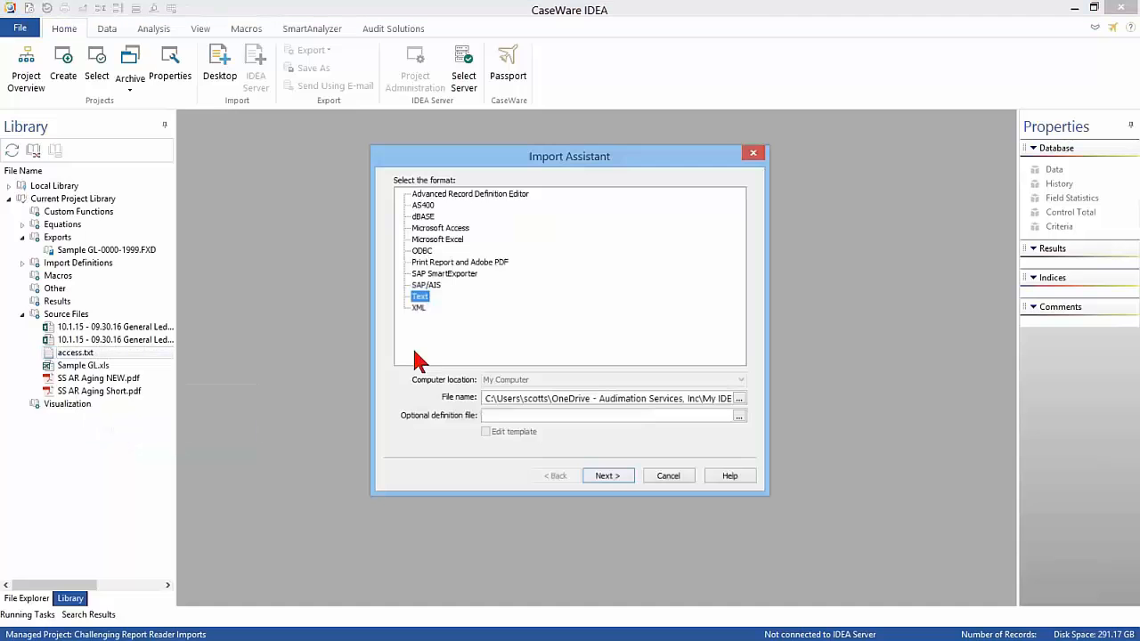
click(437, 262)
click(603, 400)
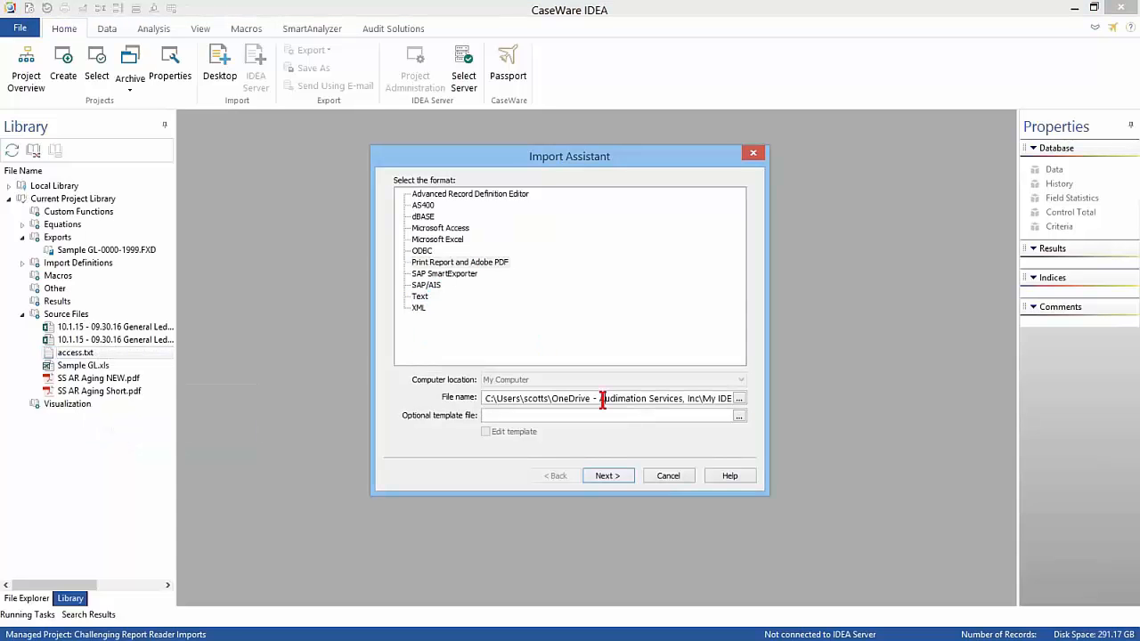
key(End)
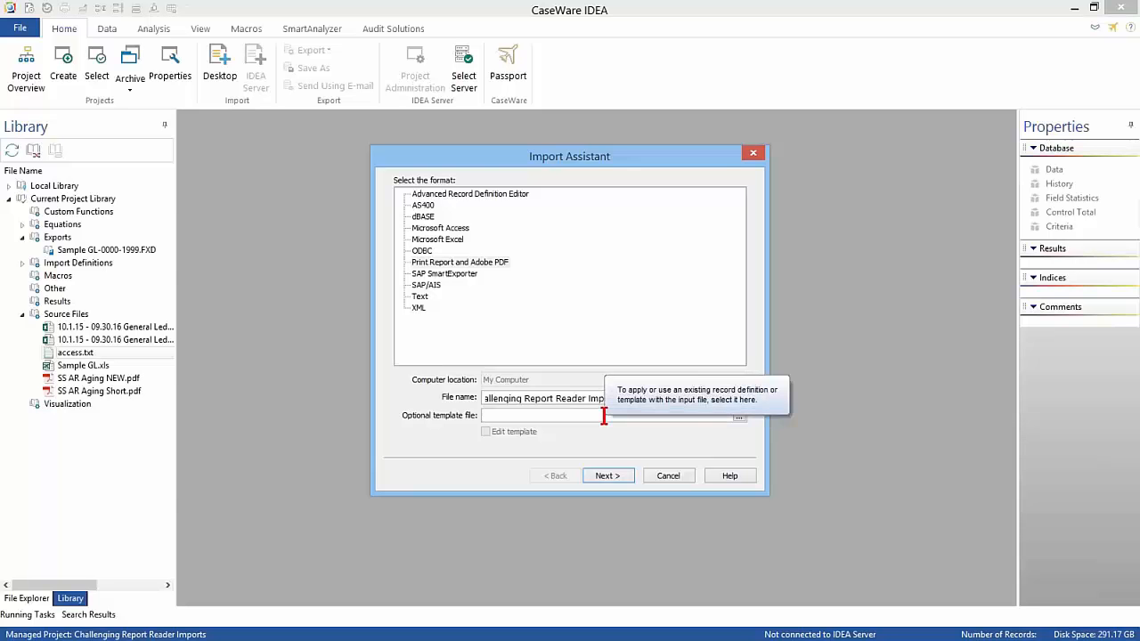
click(622, 477)
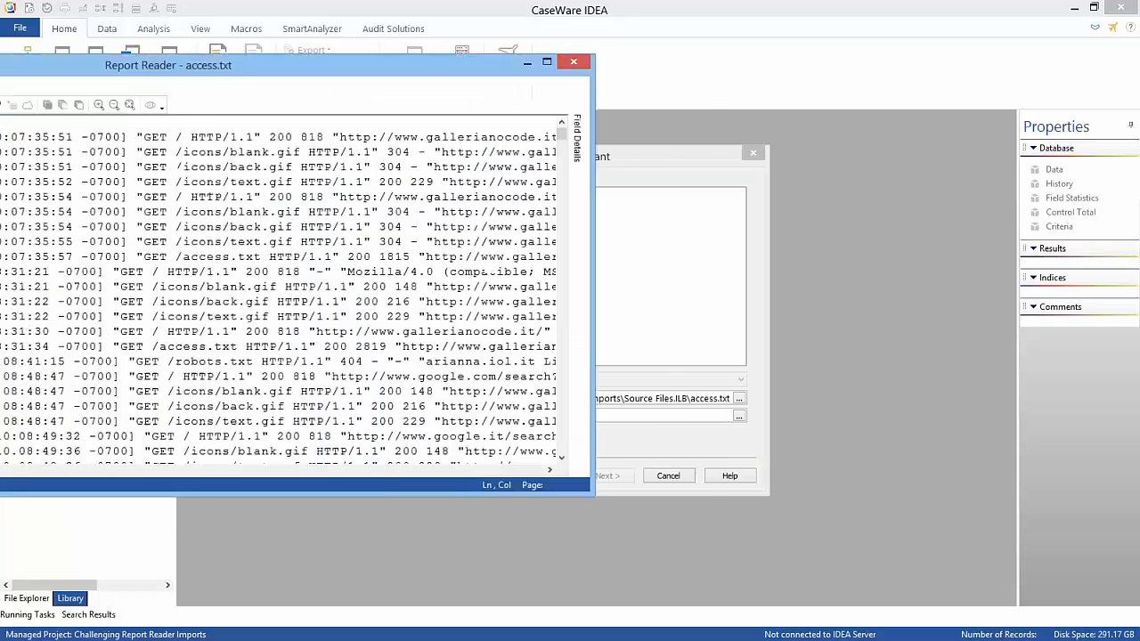
drag(285, 55, 464, 40)
drag(894, 467, 1089, 596)
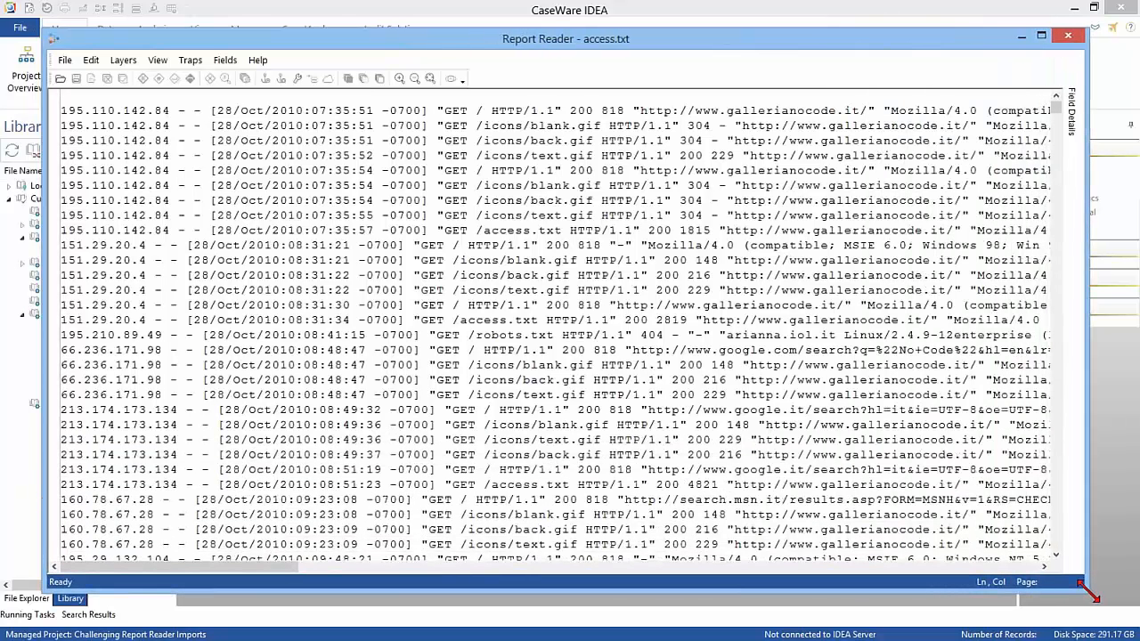
click(207, 119)
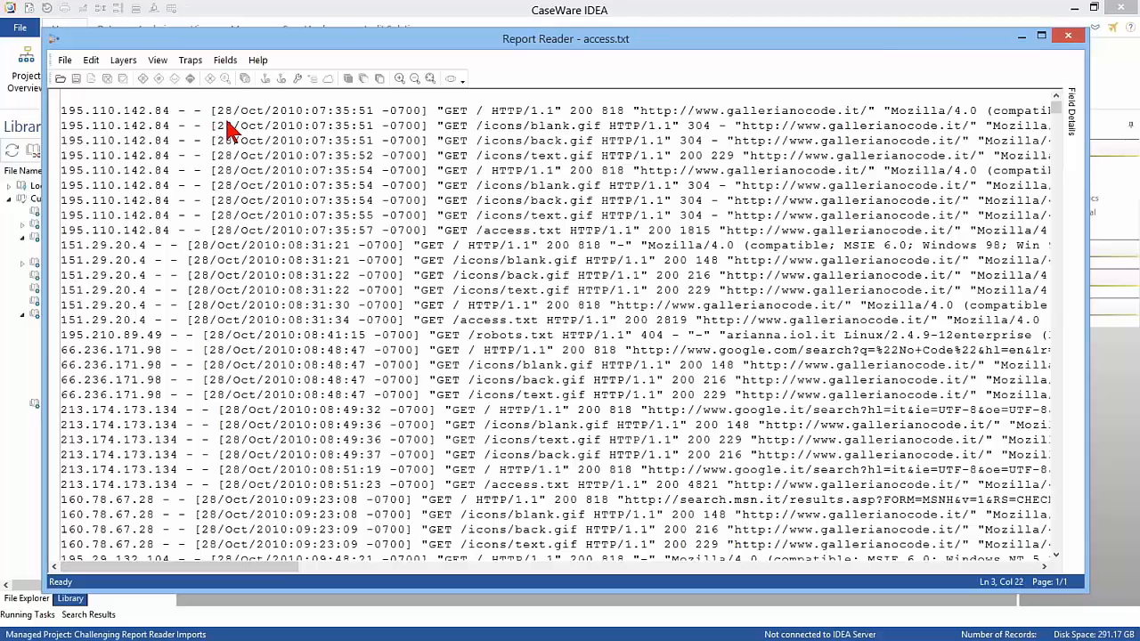
click(194, 127)
click(206, 100)
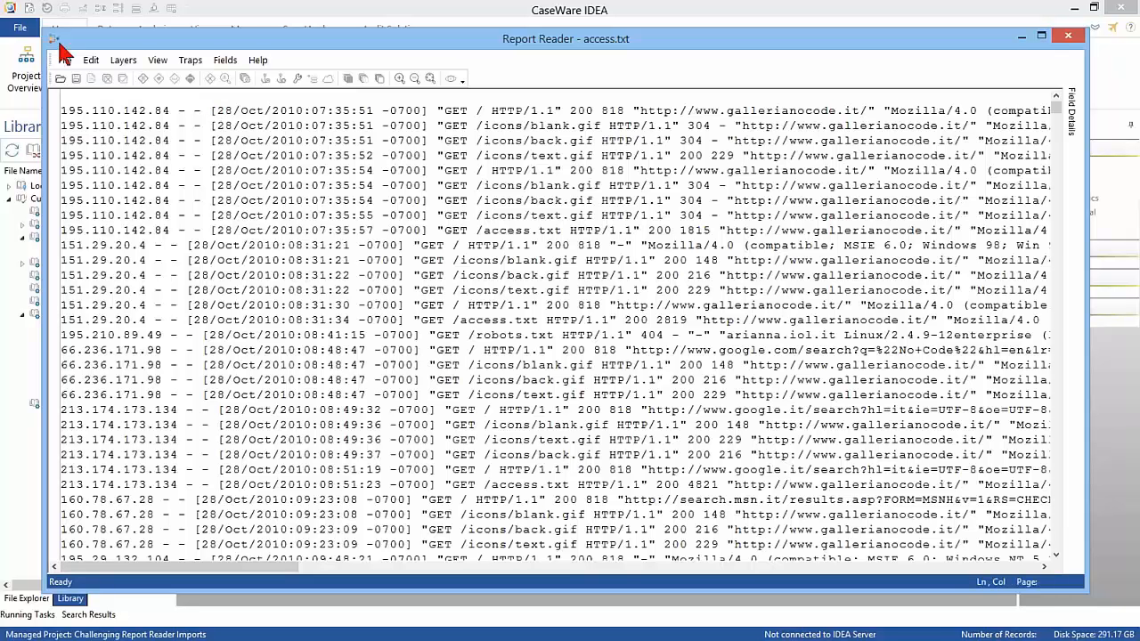
click(140, 140)
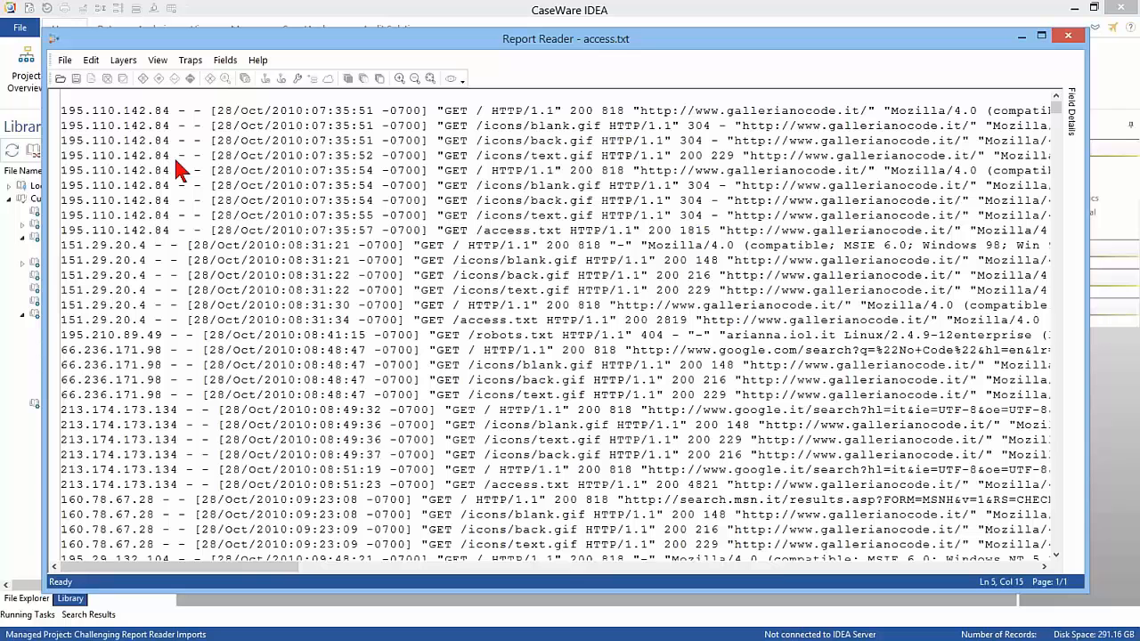
click(150, 125)
key(Left)
- Use the first log line of access.txt as the sample line and create a floating layer from it
click(188, 112)
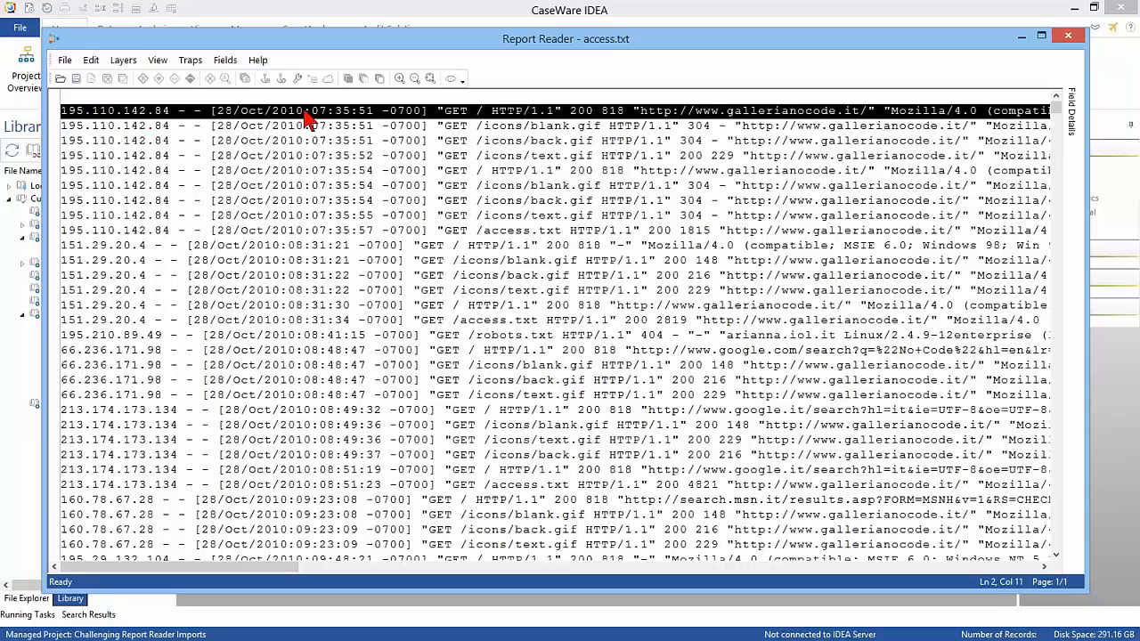
click(307, 116)
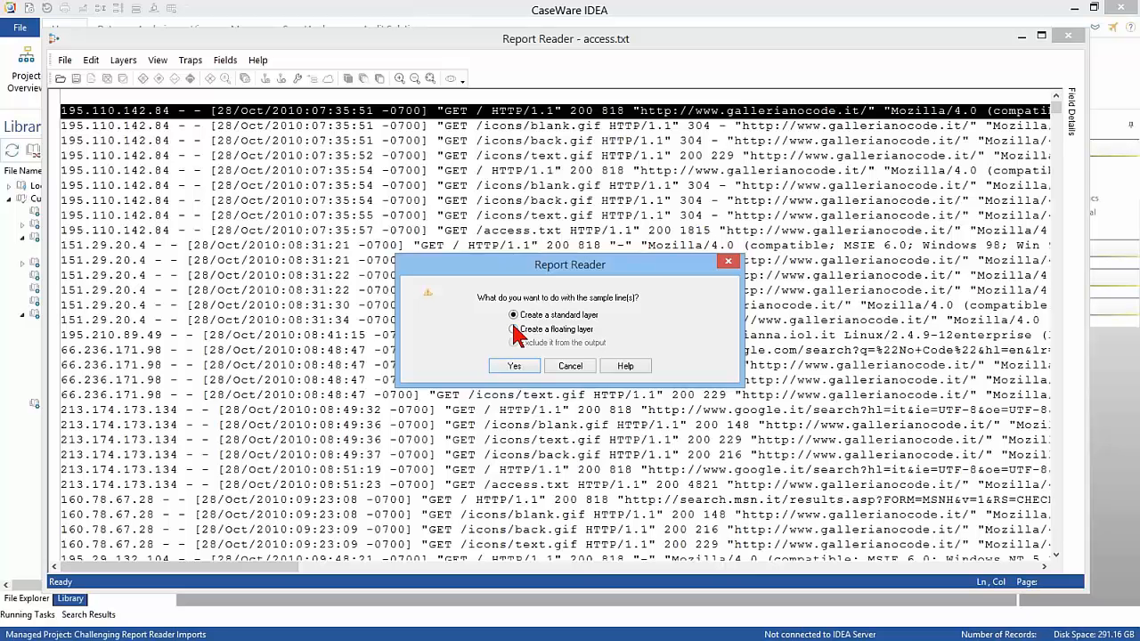
click(514, 330)
click(516, 367)
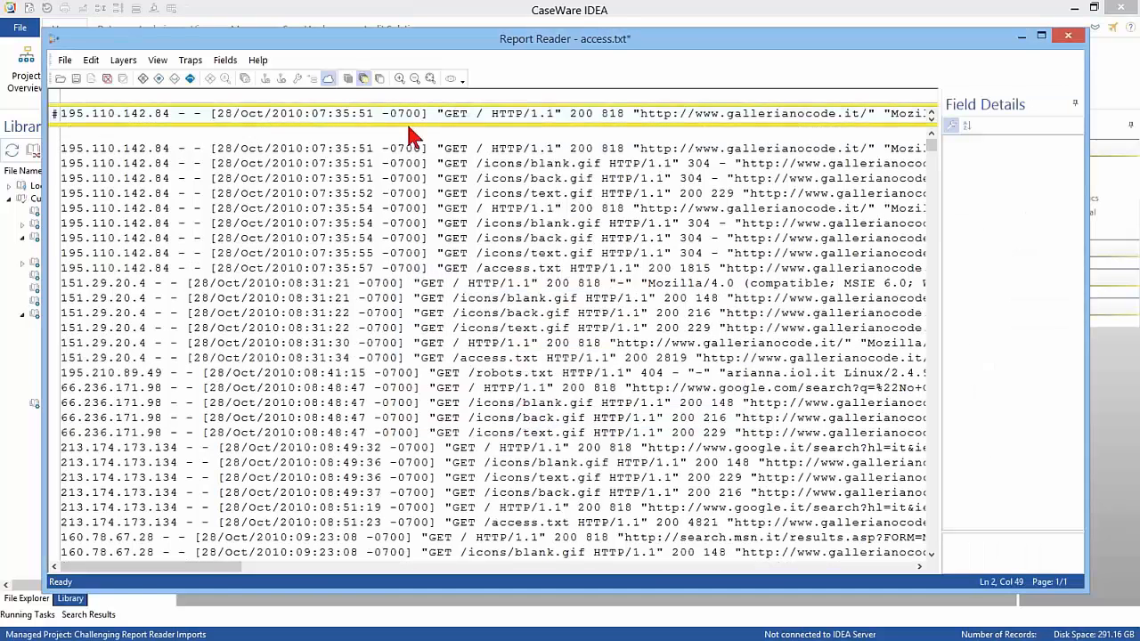
click(328, 80)
click(383, 169)
click(72, 132)
click(69, 113)
click(168, 108)
click(162, 111)
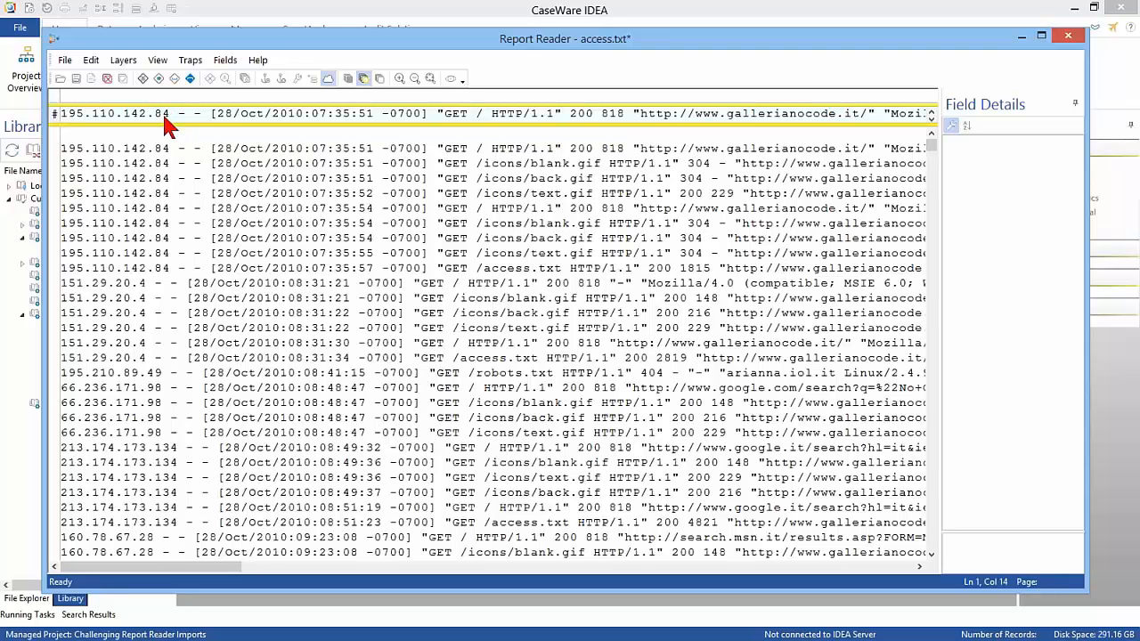
click(170, 115)
click(186, 114)
click(196, 114)
click(77, 114)
click(104, 114)
click(328, 80)
- Add a blank space trap directly after the IP address in the floating layer's sample line
click(174, 79)
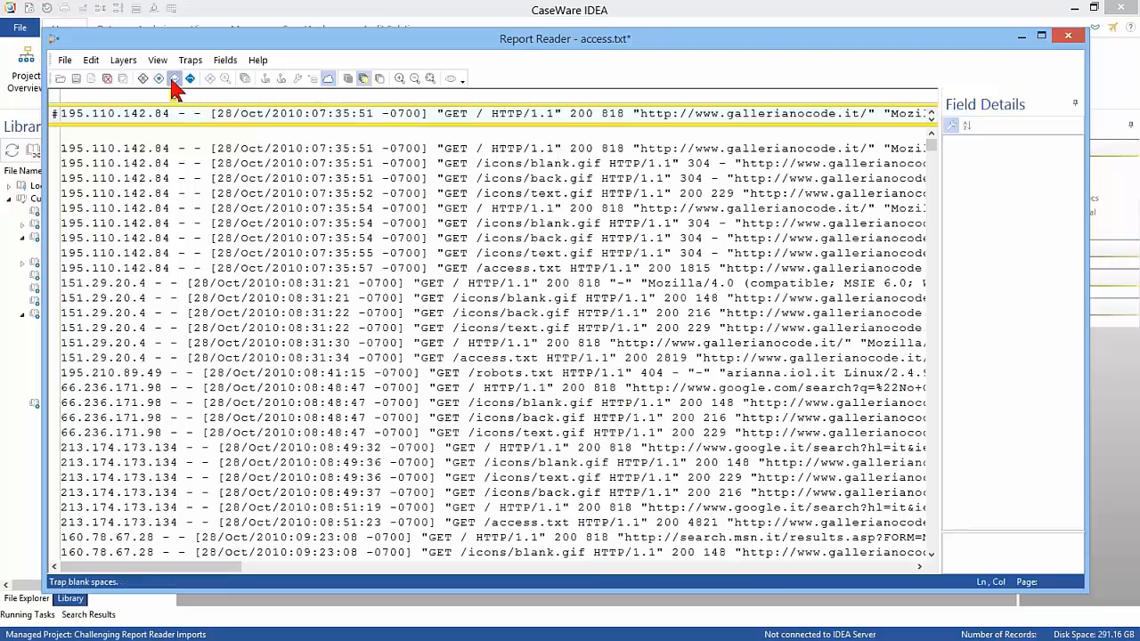
click(156, 151)
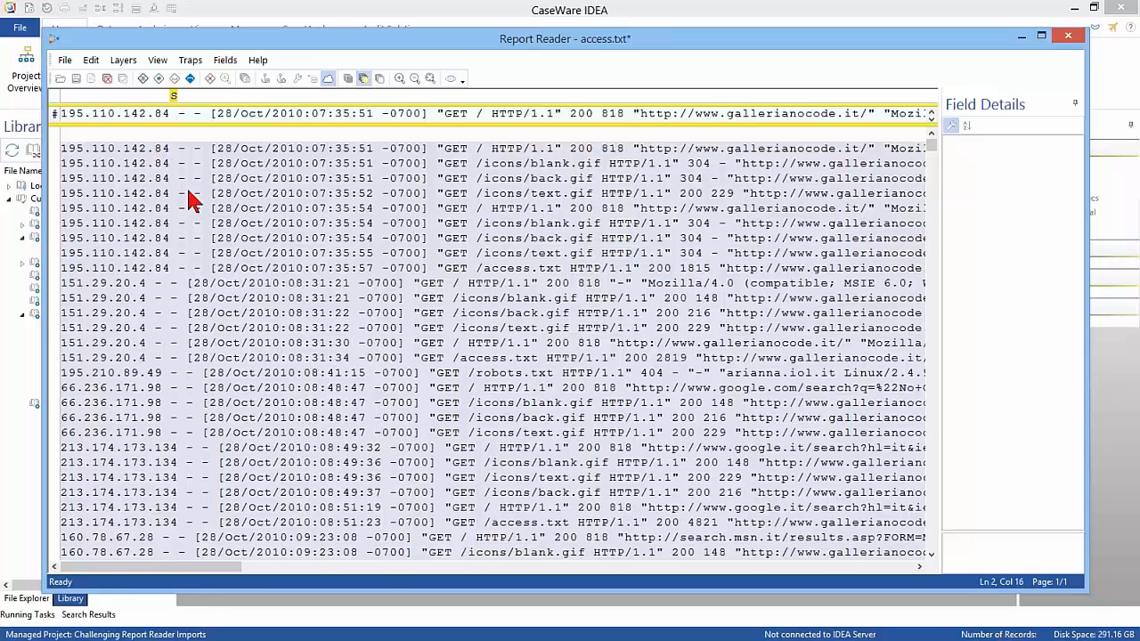
click(195, 436)
click(169, 212)
click(83, 120)
click(67, 119)
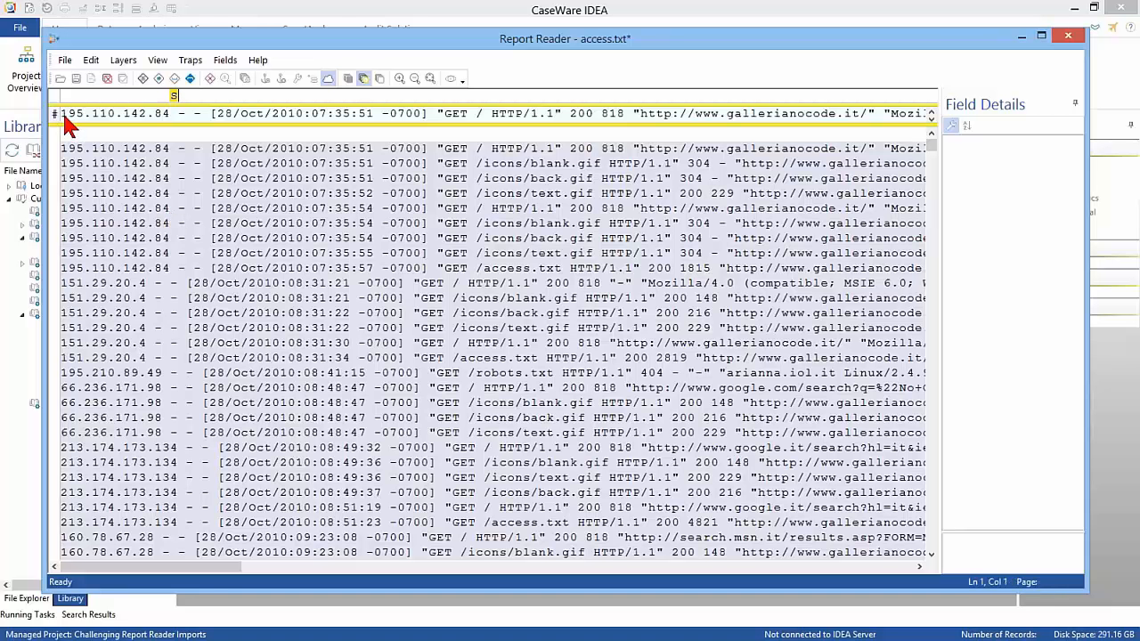
- Define the IP address in the sample line as a field and check its highlighted extent across the other log lines
click(147, 116)
click(63, 114)
drag(63, 114, 261, 121)
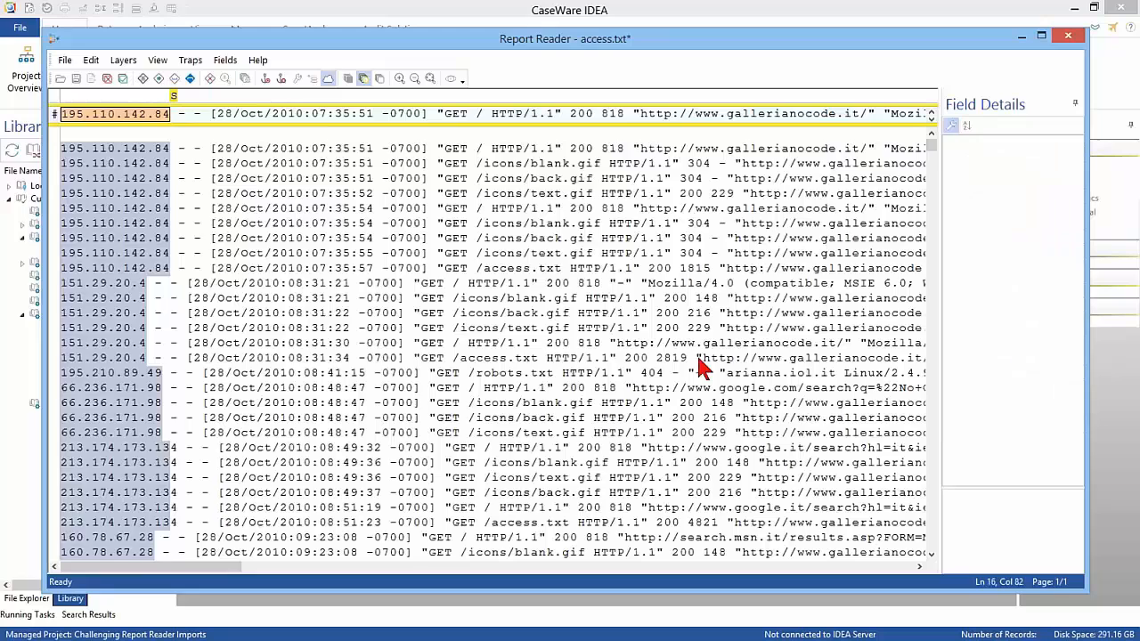
scroll(700, 365, down, 12)
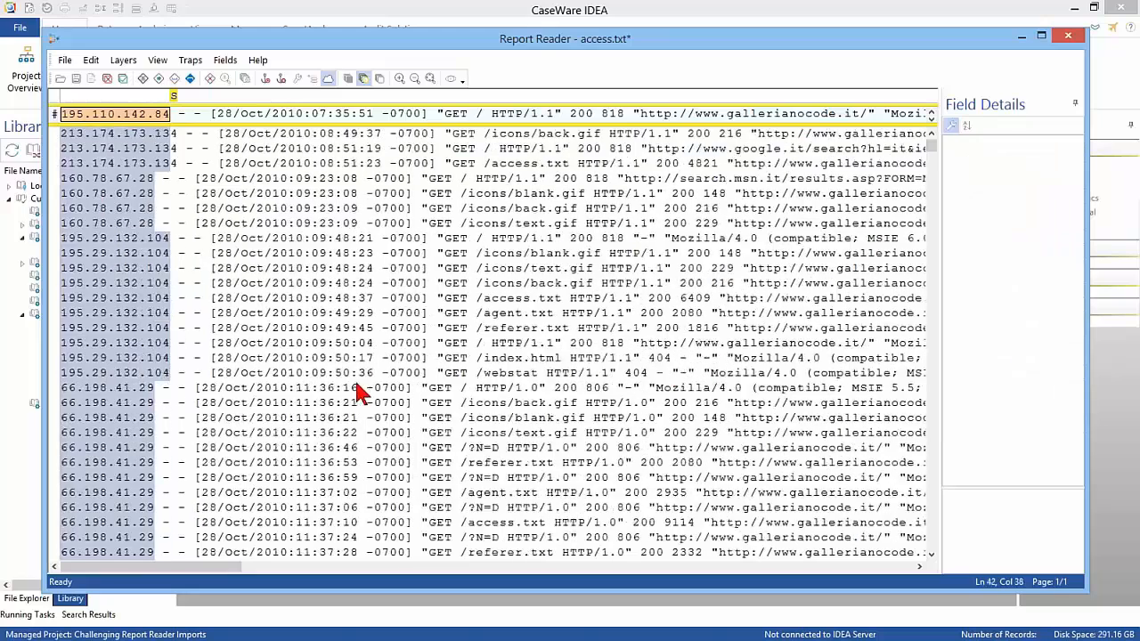
scroll(372, 403, down, 8)
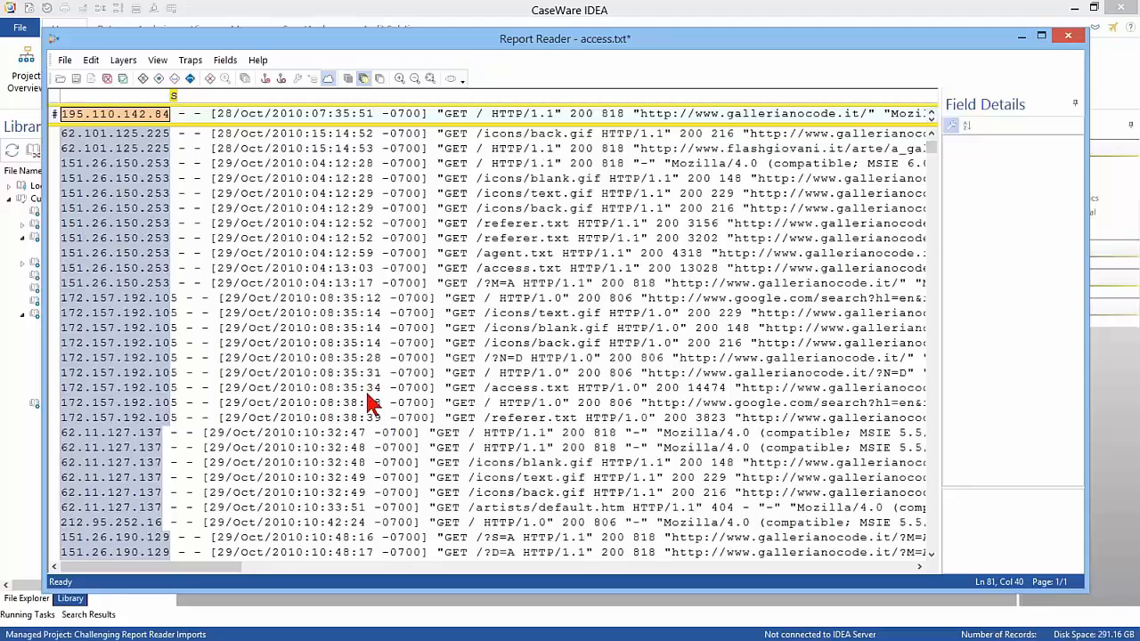
scroll(372, 402, up, 5)
scroll(373, 402, up, 9)
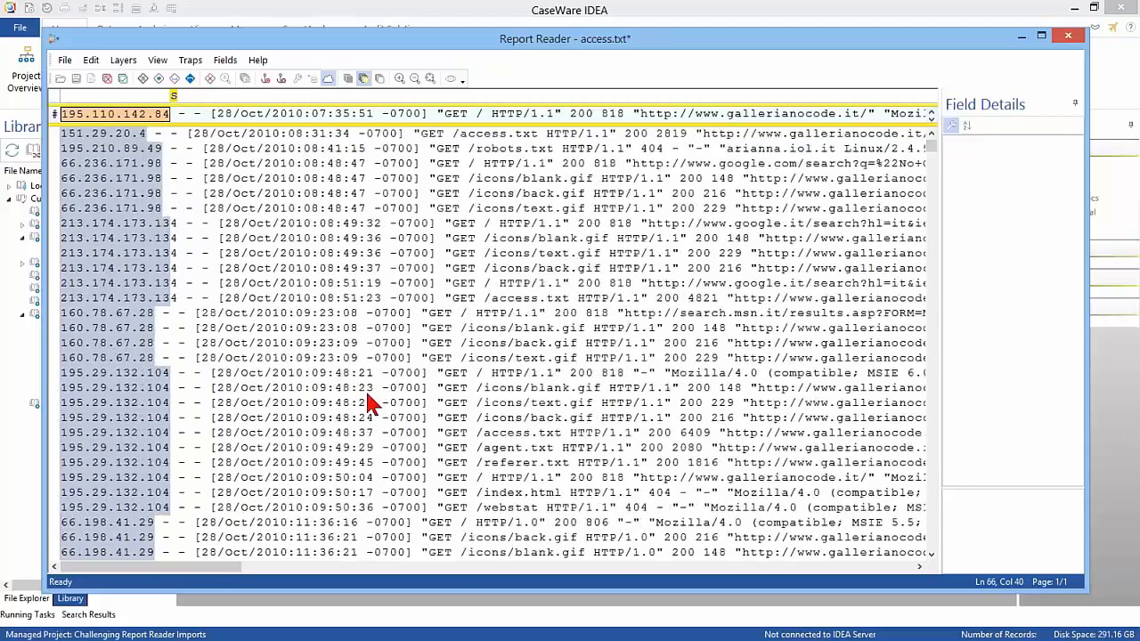
- Set the actual width of the IP address field to 15
click(149, 116)
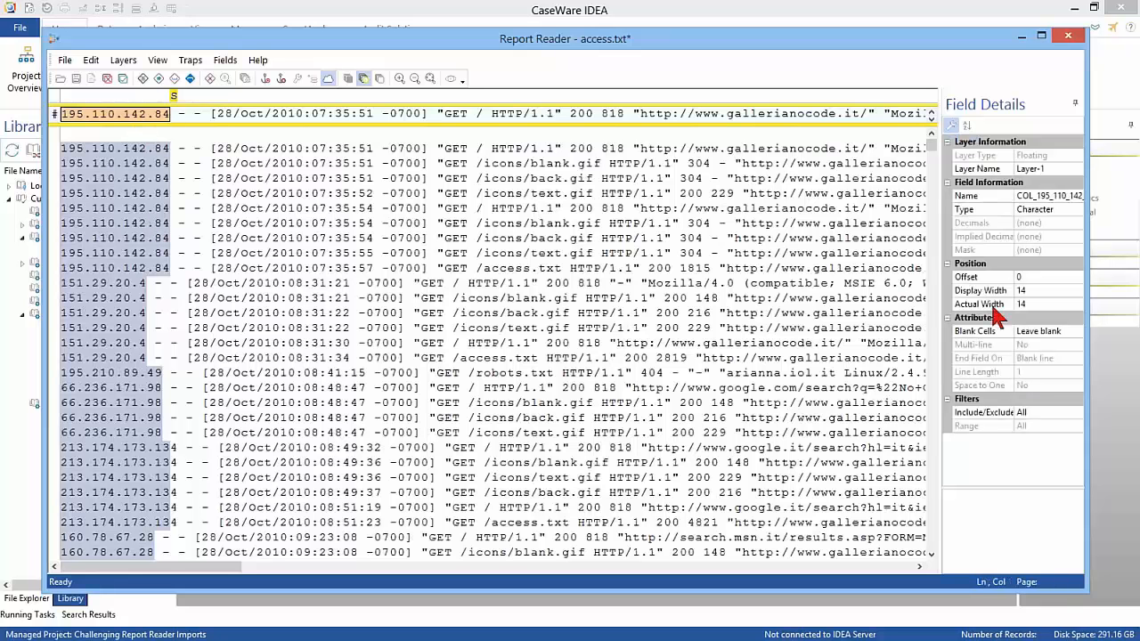
click(1055, 290)
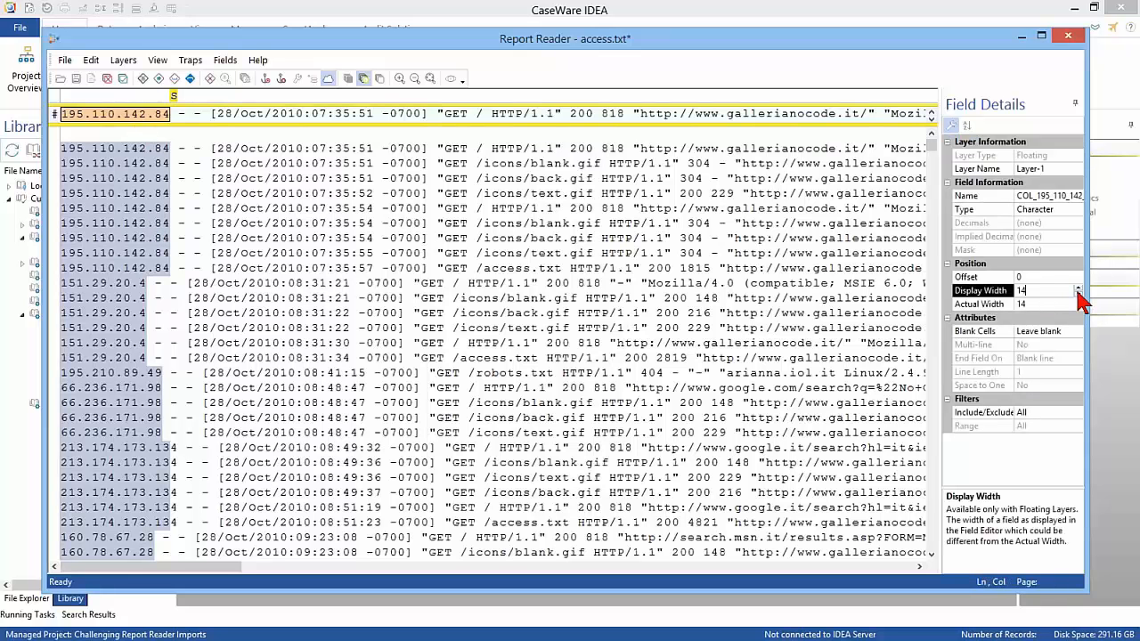
click(1065, 306)
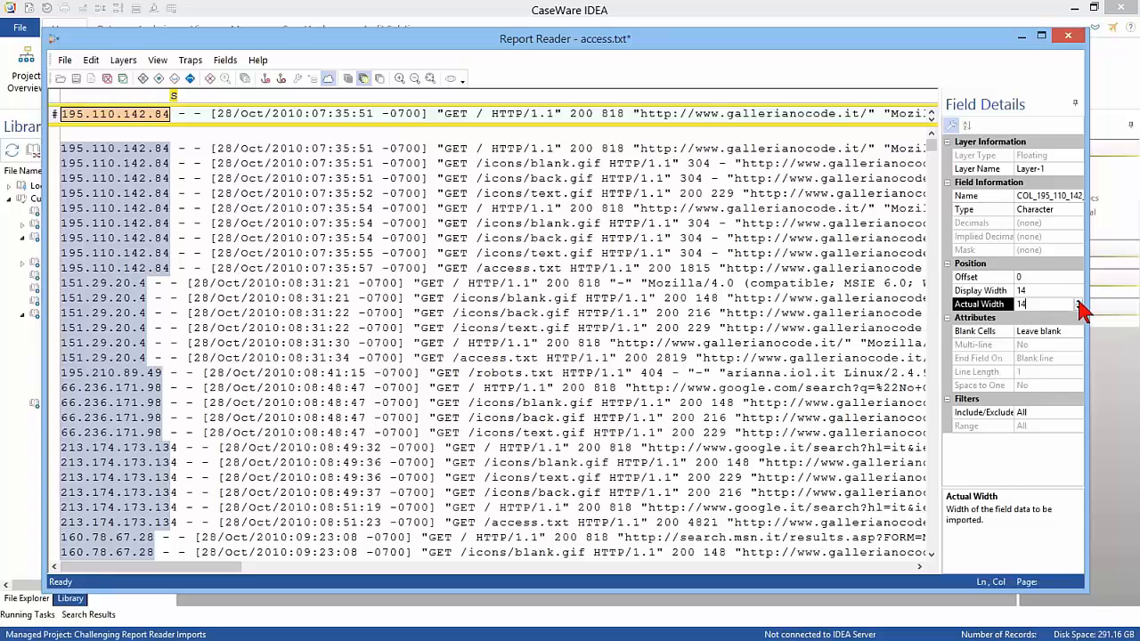
click(1078, 302)
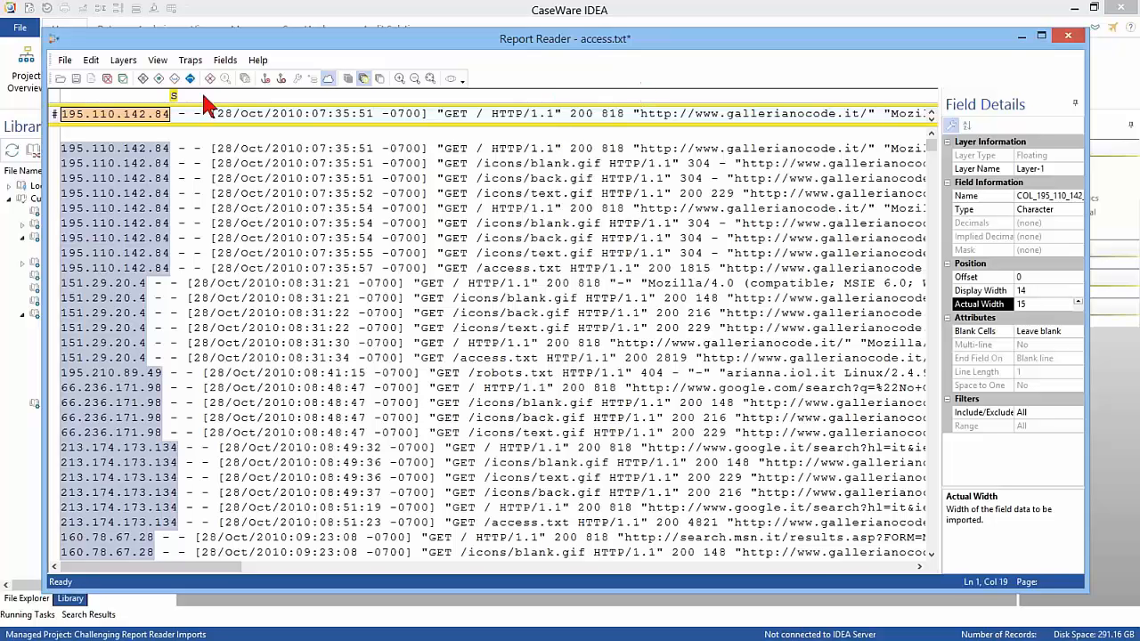
- Add a "[" trap before the date and a ":" trap after it in the sample line, and define the date as a field
click(222, 149)
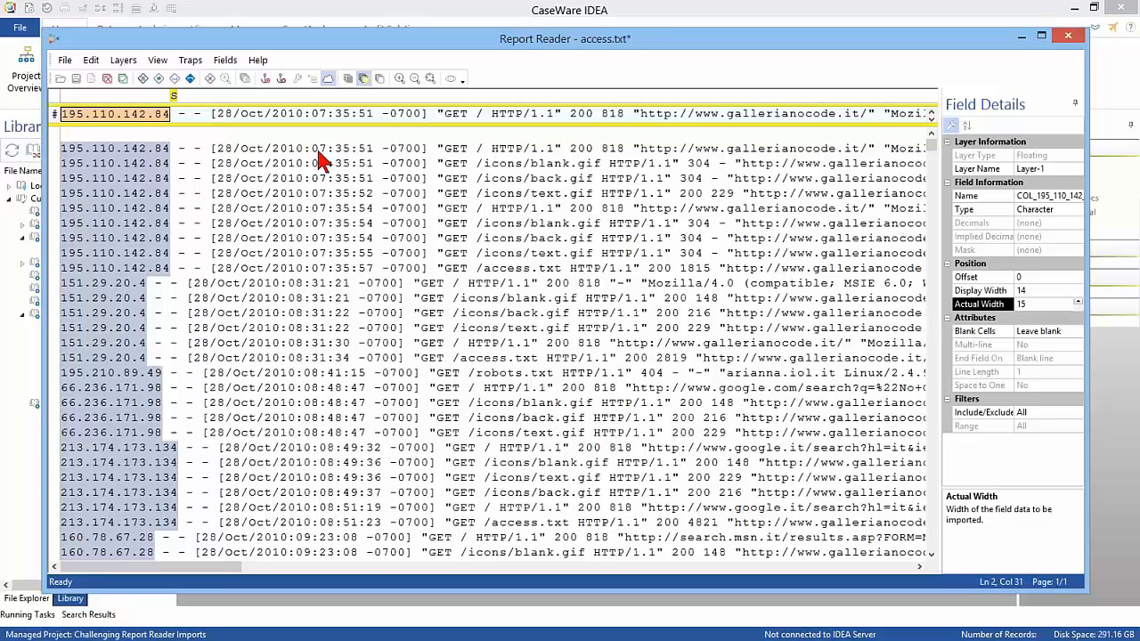
click(212, 96)
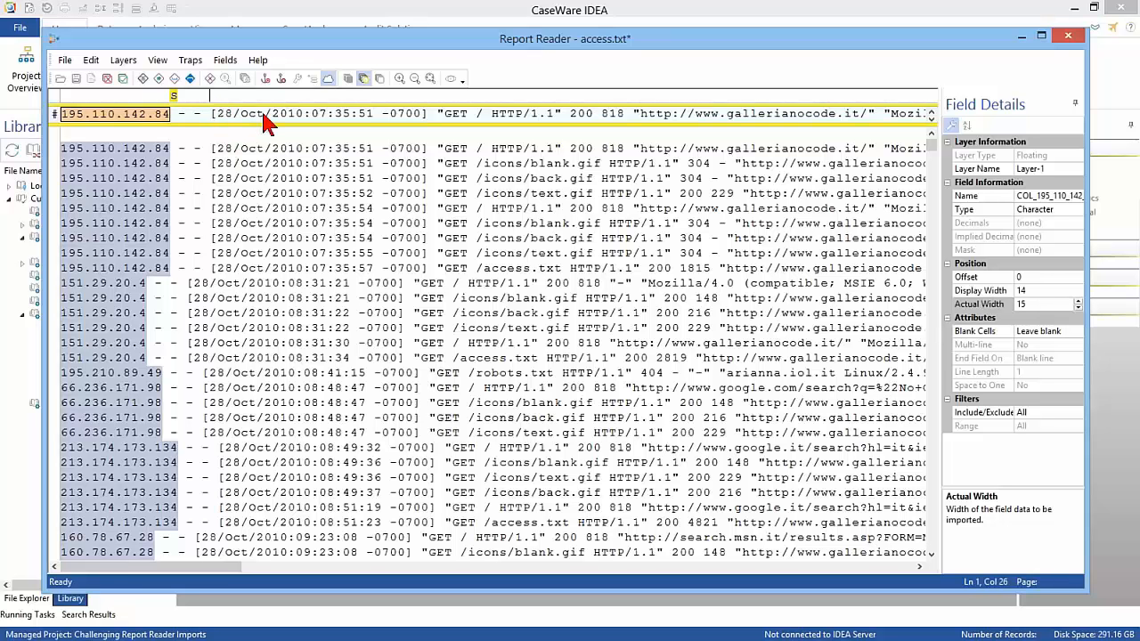
click(305, 94)
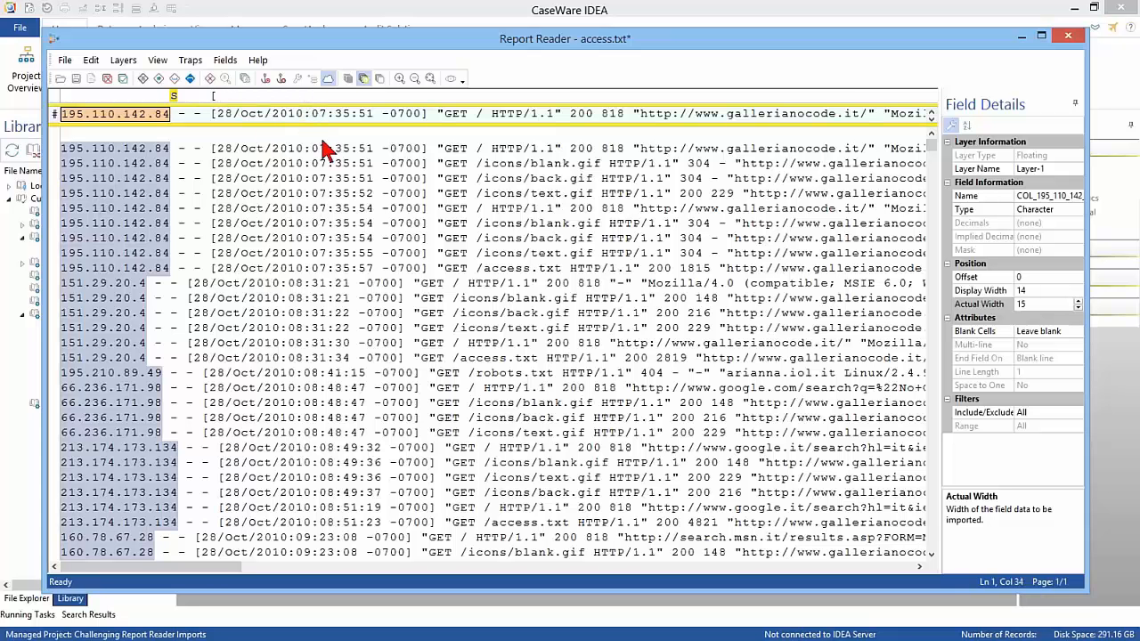
text(:)
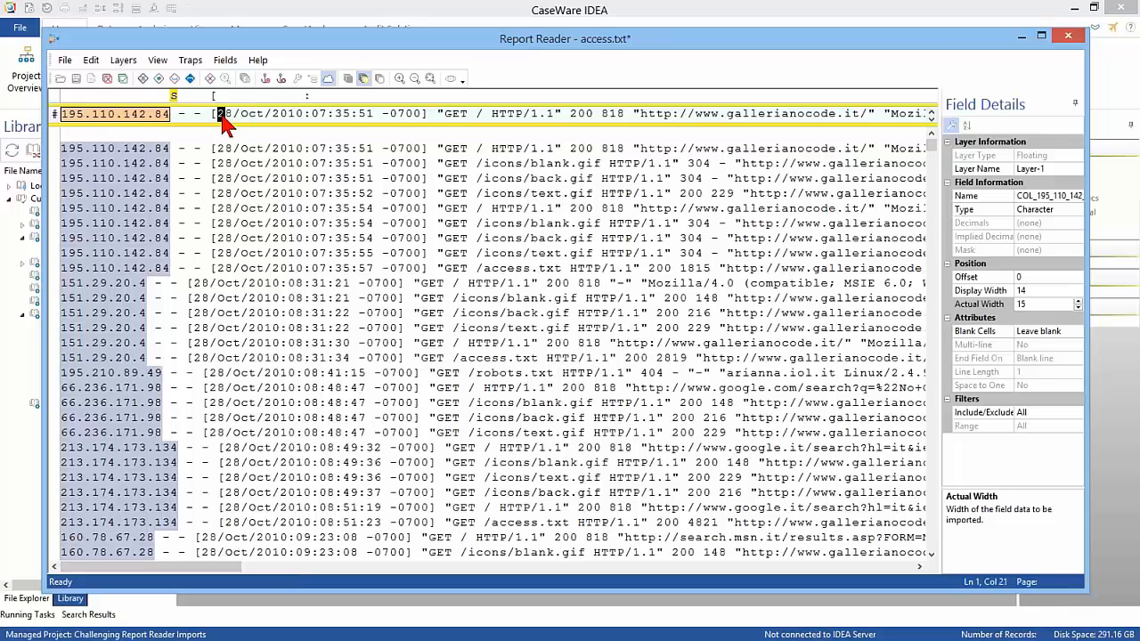
drag(220, 119, 303, 117)
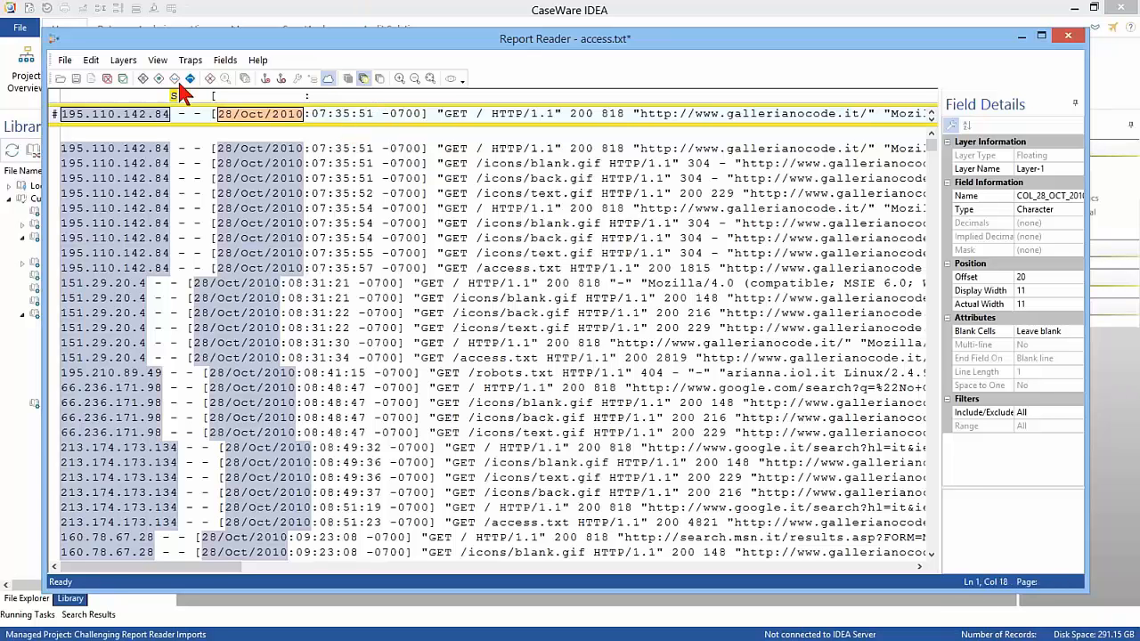
- Add a blank trap after the time and "-" and "]" traps around 0700, and define the time and 0700 as fields
click(378, 114)
drag(314, 114, 373, 114)
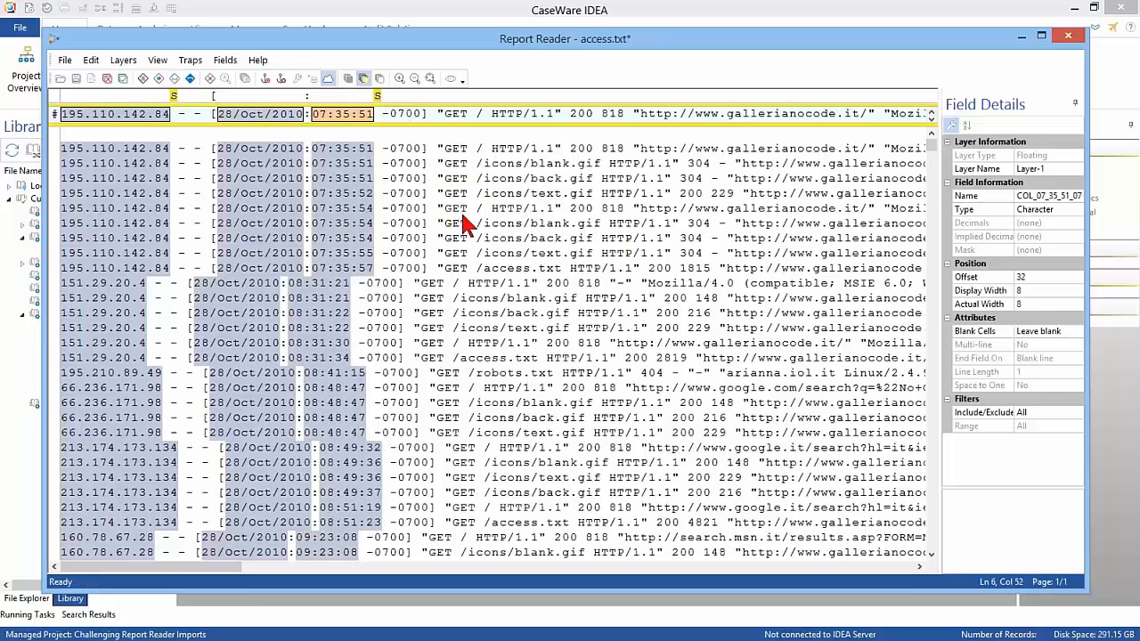
click(386, 94)
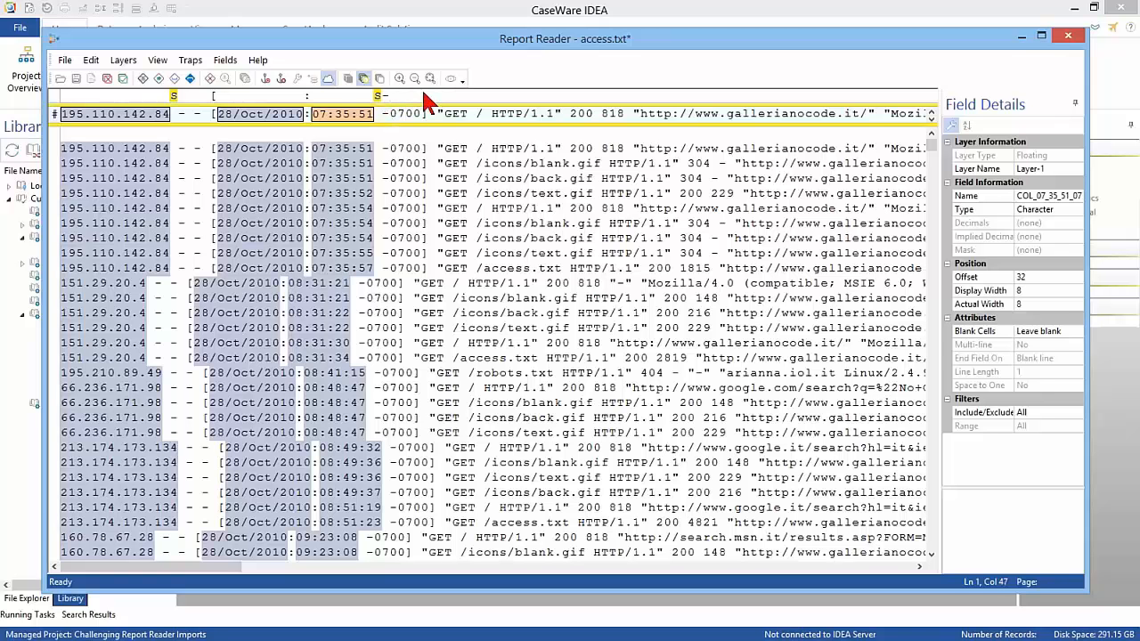
click(422, 100)
drag(391, 112, 425, 114)
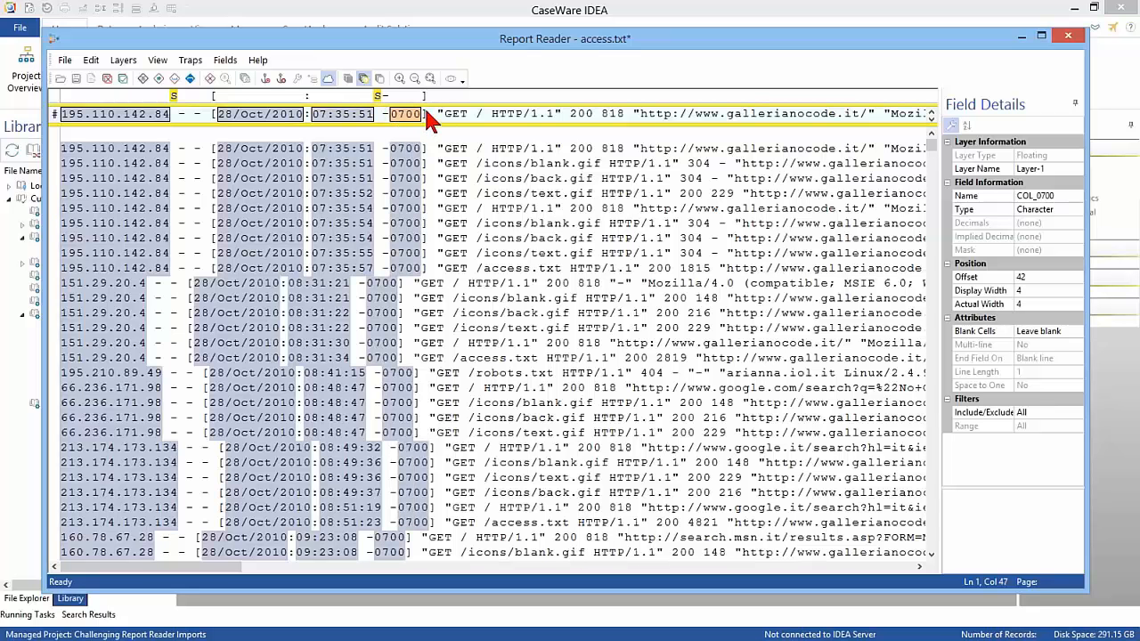
click(387, 118)
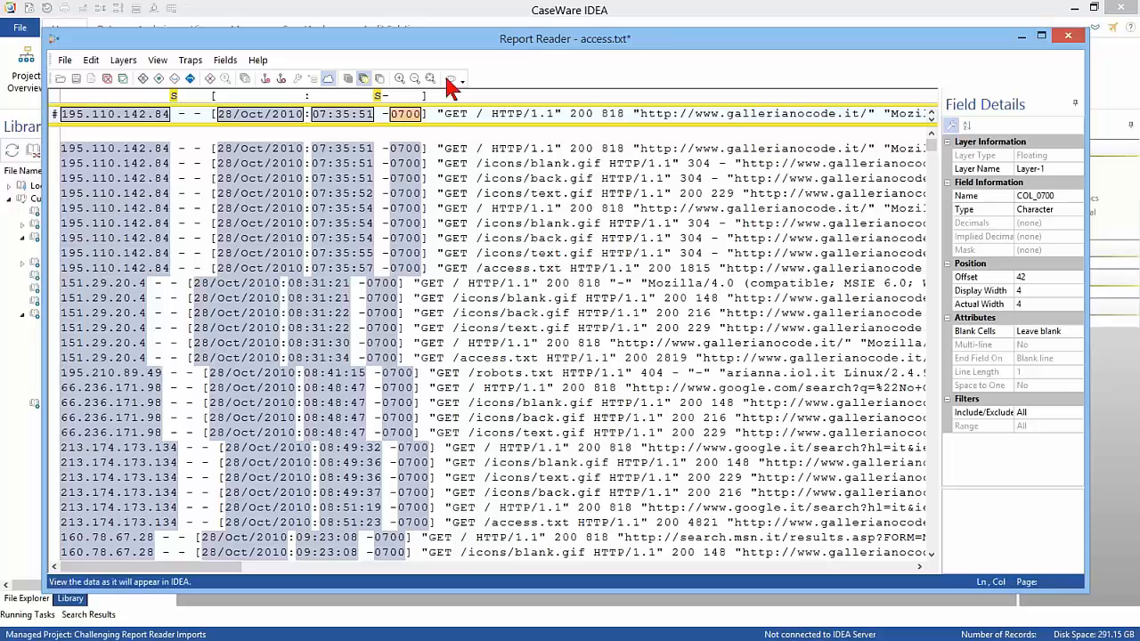
- Save the floating layer and preview the data extracted from access.txt
click(123, 74)
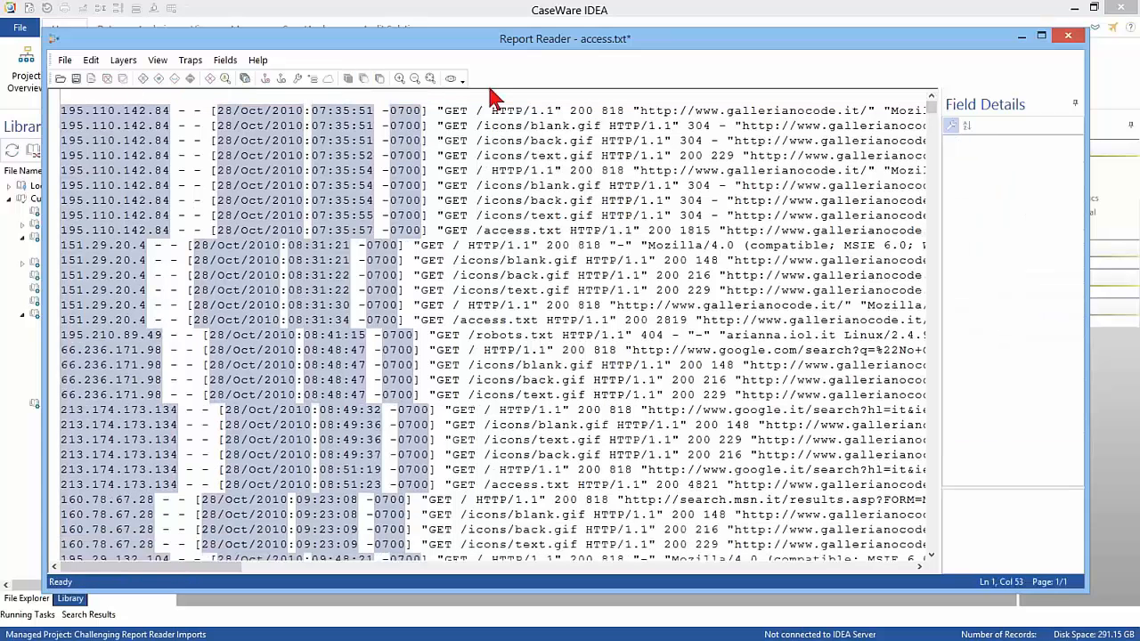
click(450, 78)
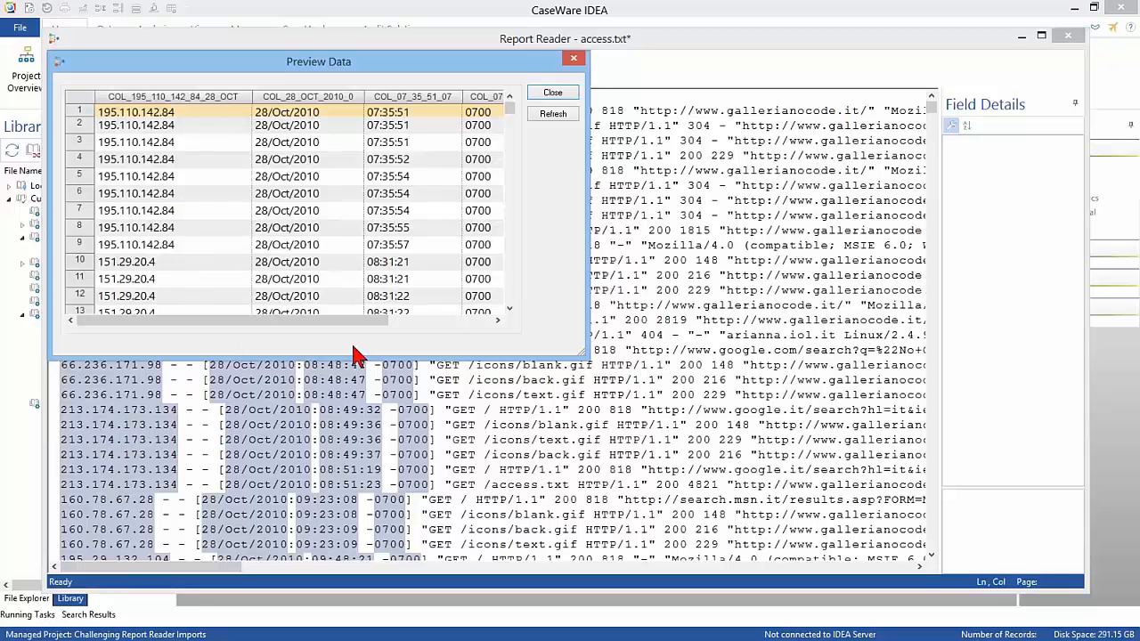
click(553, 93)
- Name the IP address field IP
click(126, 121)
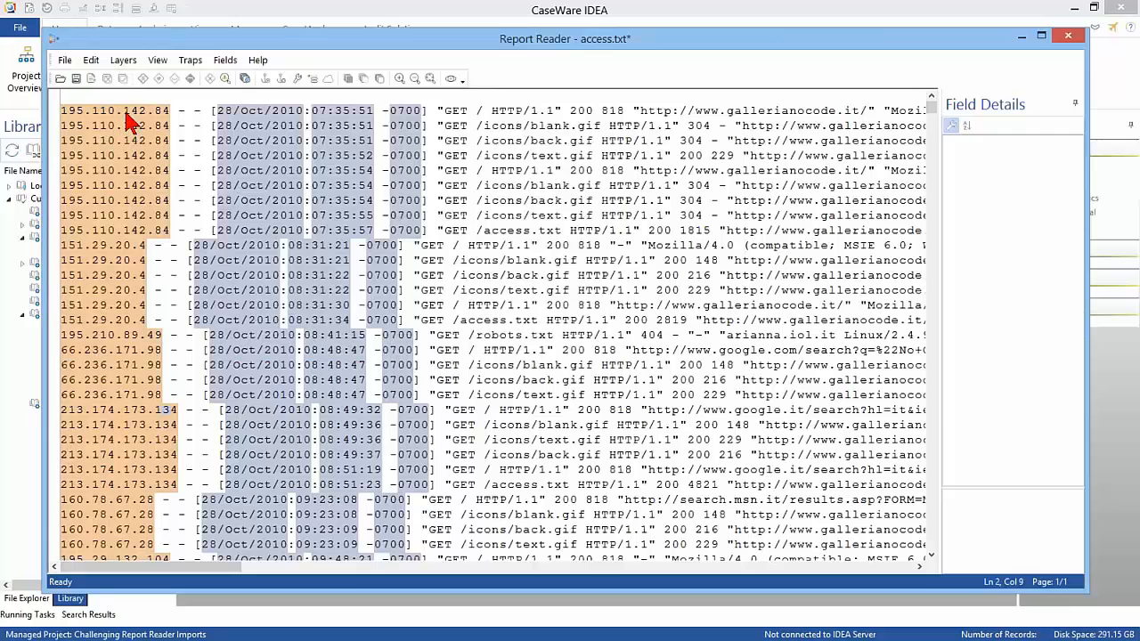
click(978, 202)
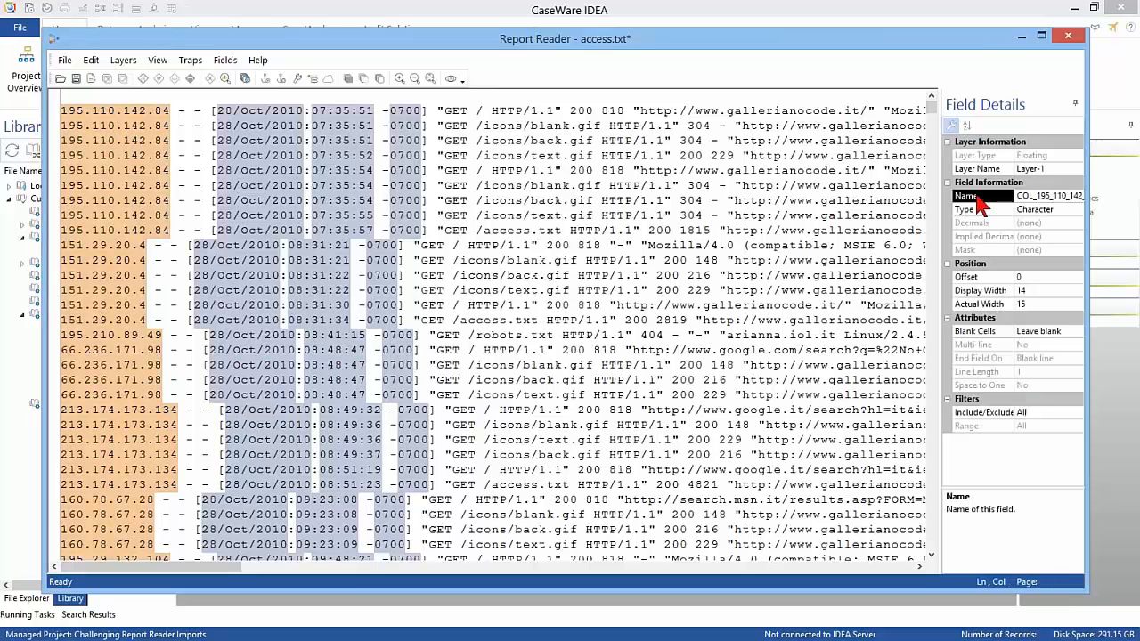
text(IP)
- Name the date field DATE and set its type to Date with the mask DD/MMM/YYYY
click(277, 123)
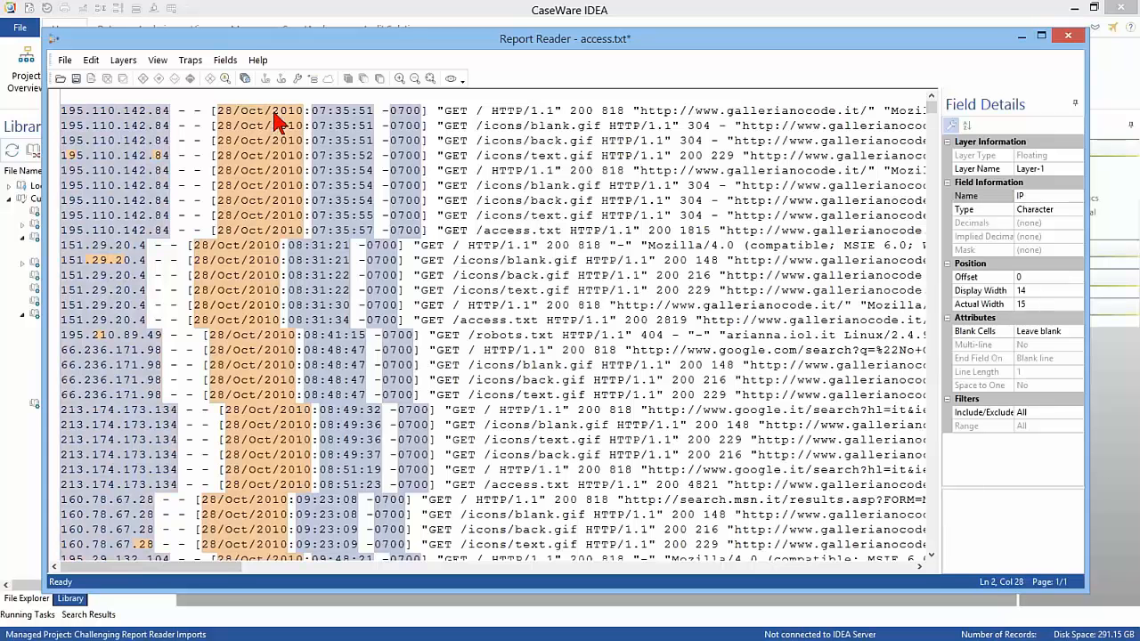
click(983, 197)
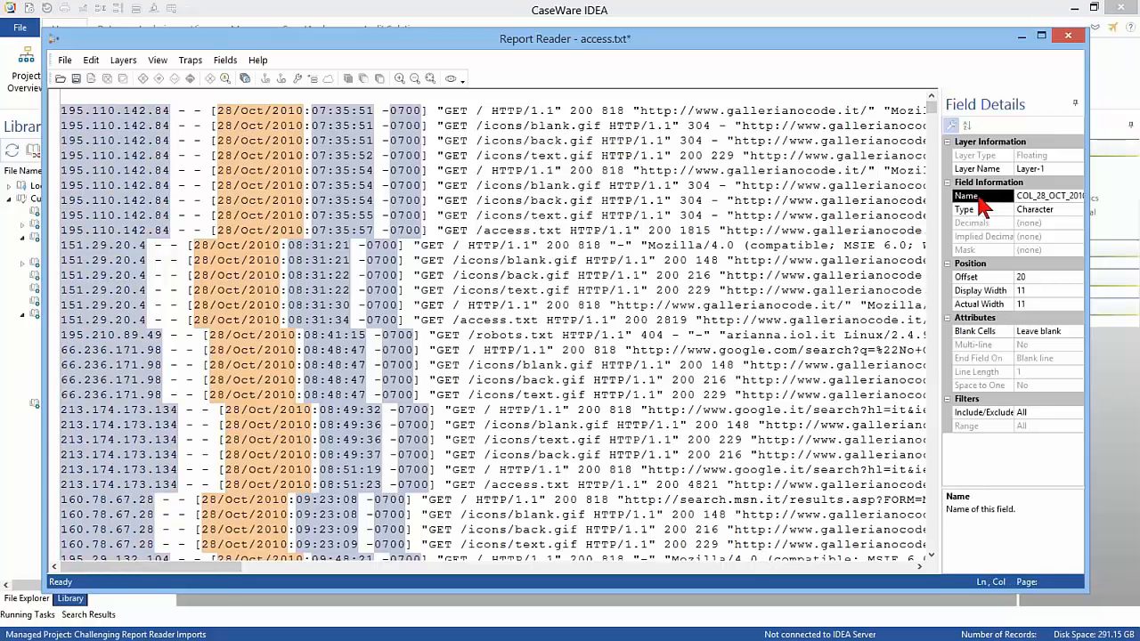
text(date)
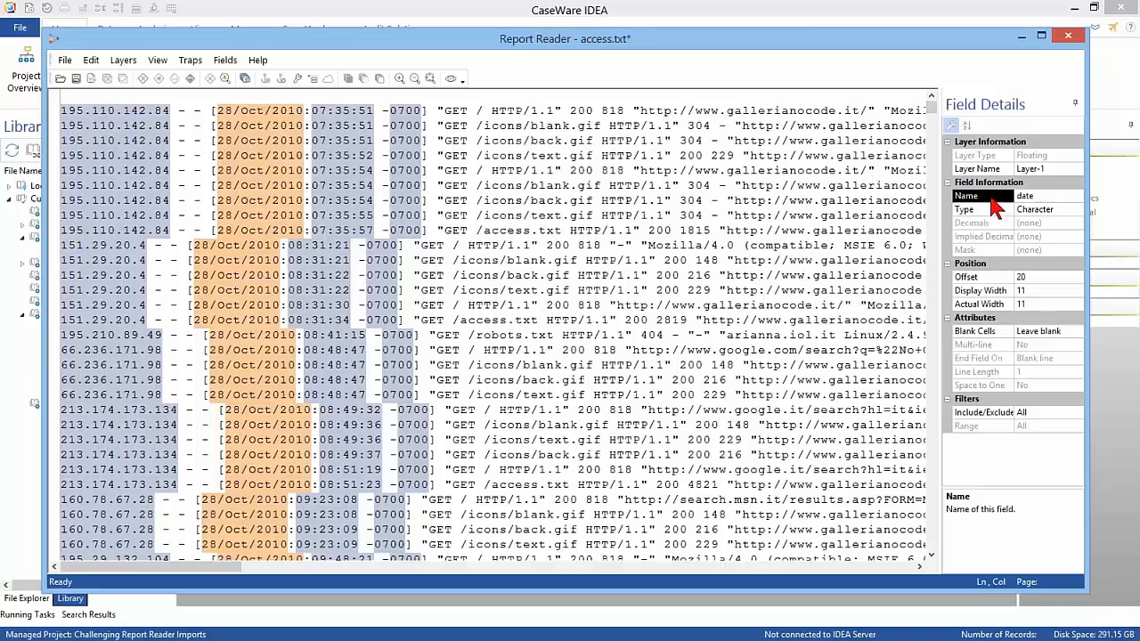
click(1024, 210)
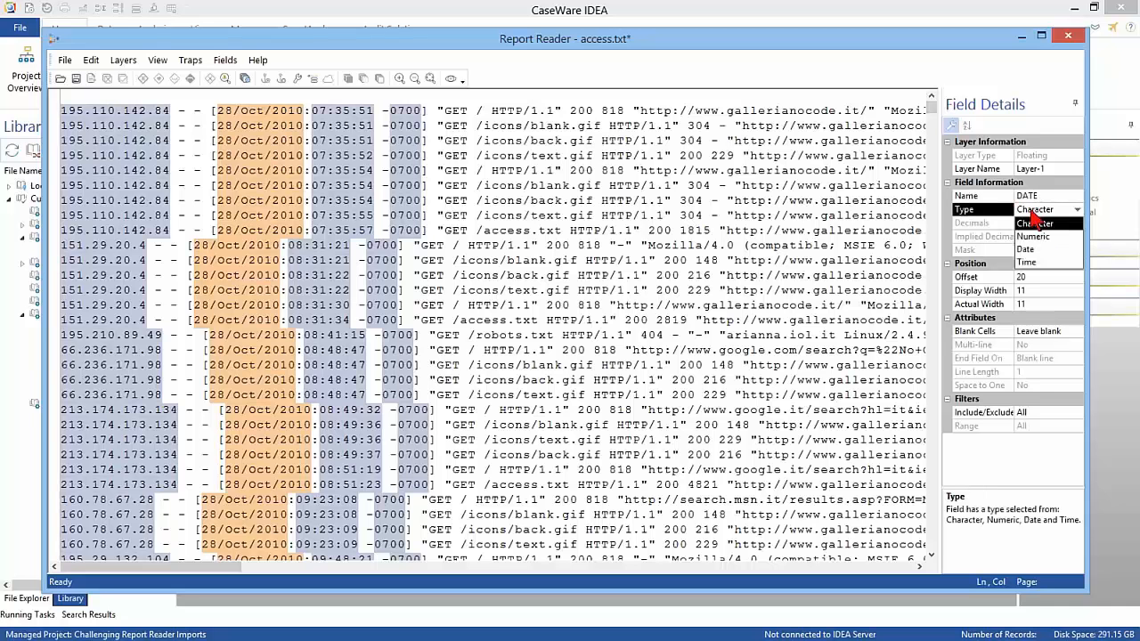
click(1031, 257)
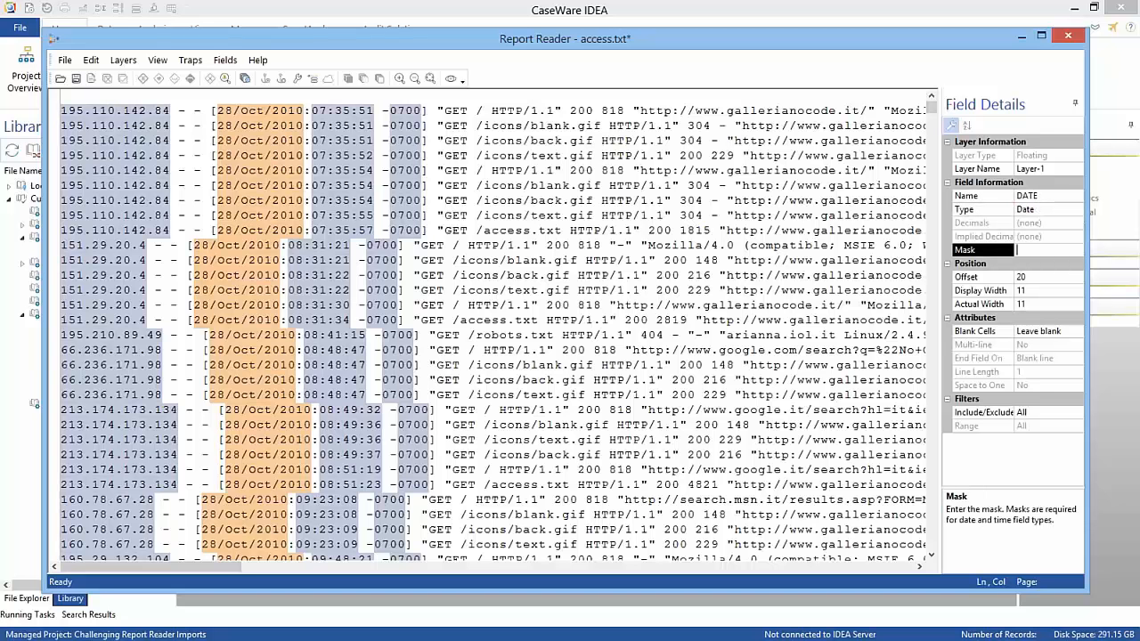
text(dd/mmm/yyyy)
- Name the time field TIME, set its type to Time with the mask HH:MM:SS, and preview the extracted data
click(356, 125)
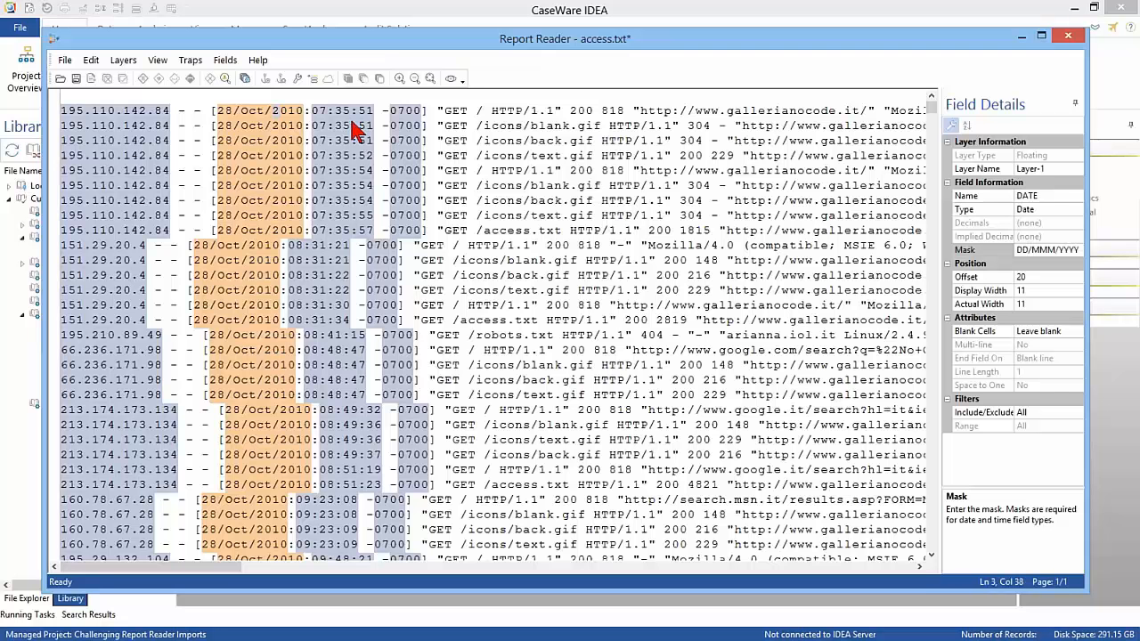
click(1002, 192)
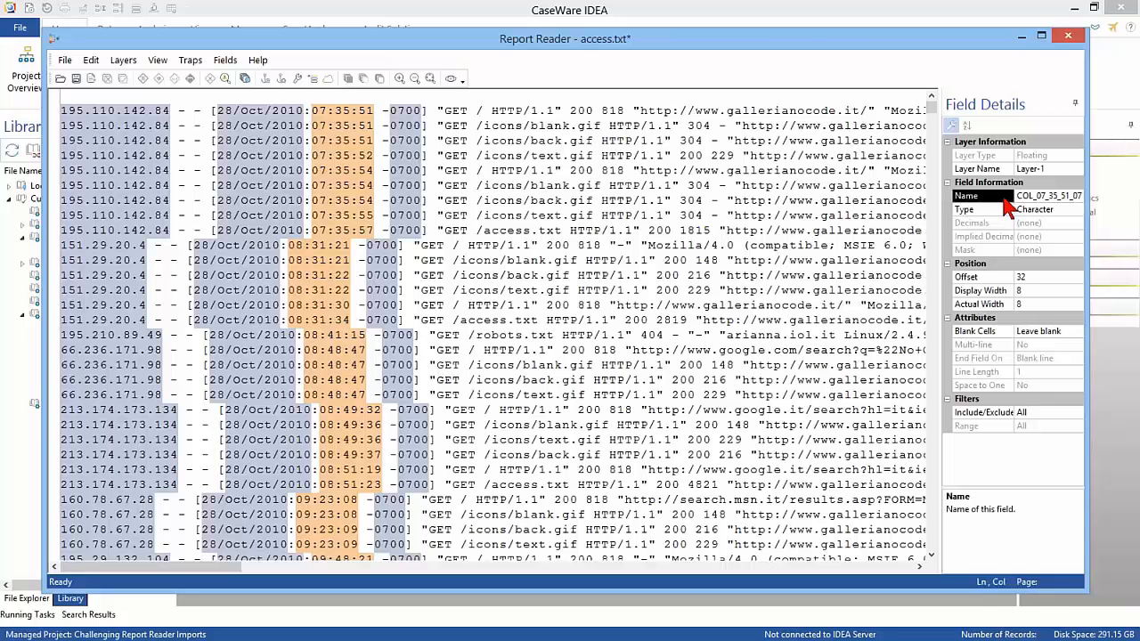
text(time)
click(1051, 210)
click(1035, 266)
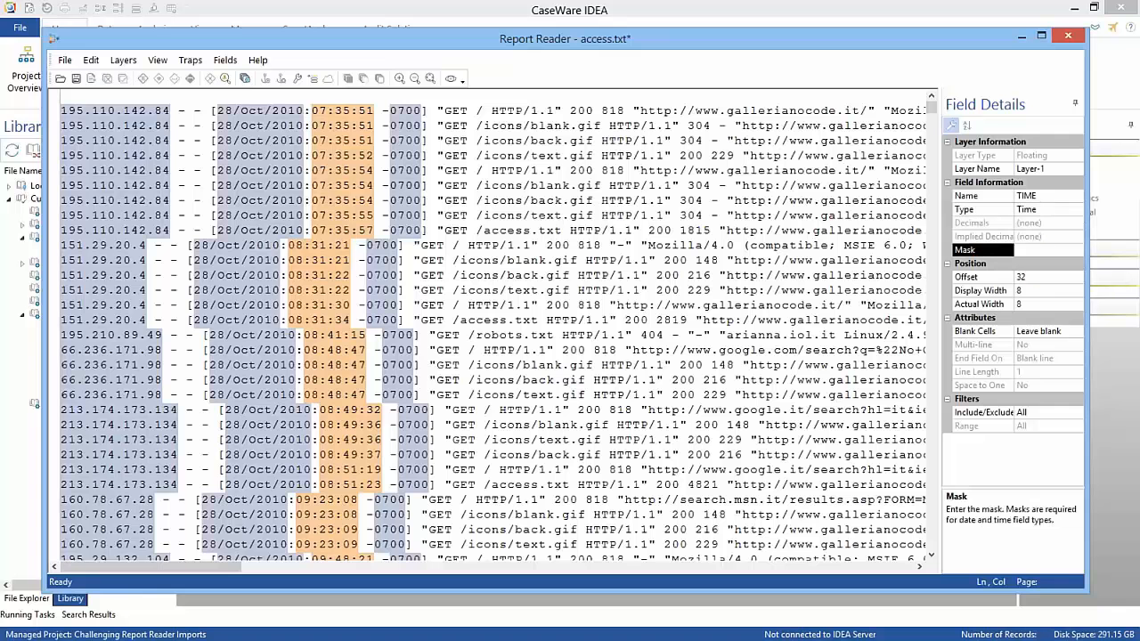
click(1033, 250)
text(hh:mm:ss)
click(982, 227)
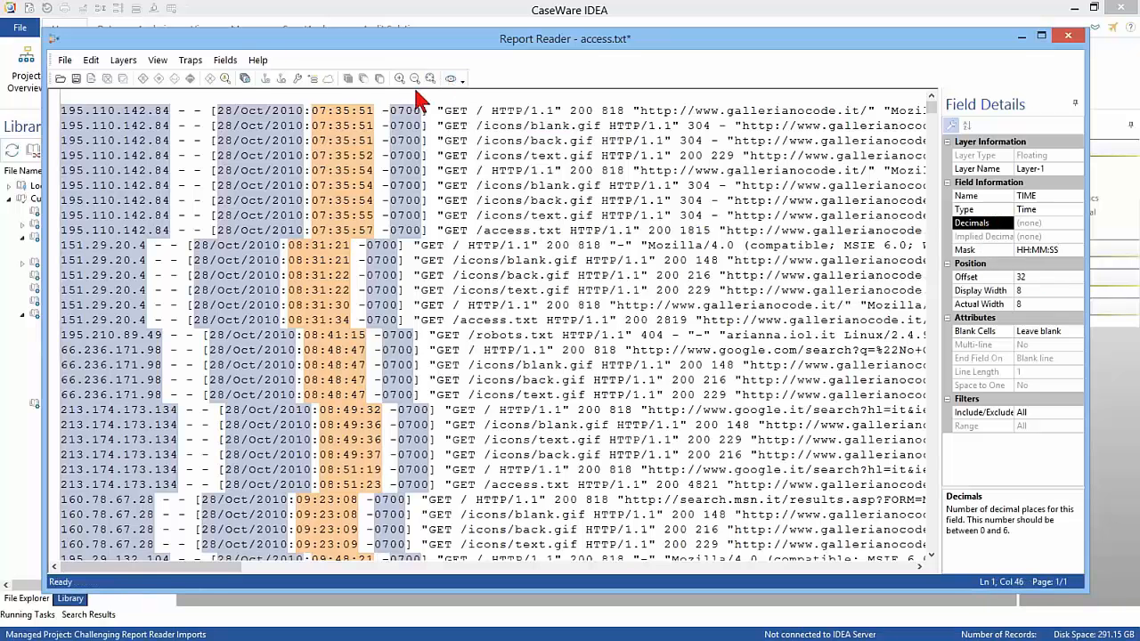
click(453, 82)
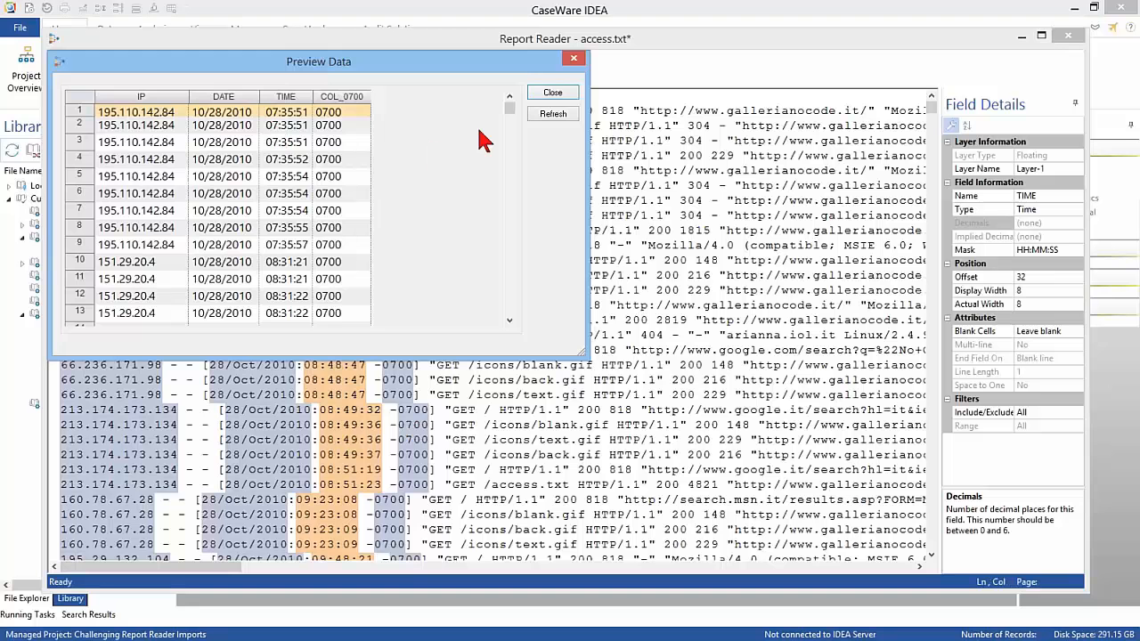
click(549, 95)
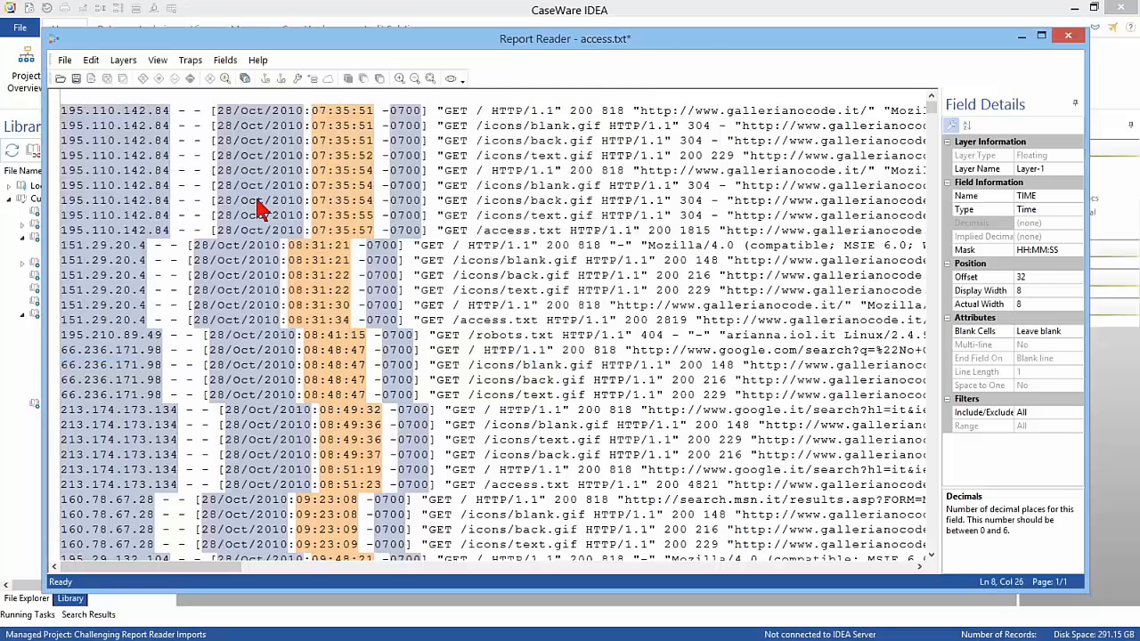
- Open the saved template access.jpm for the log report without saving the current template changes
click(65, 59)
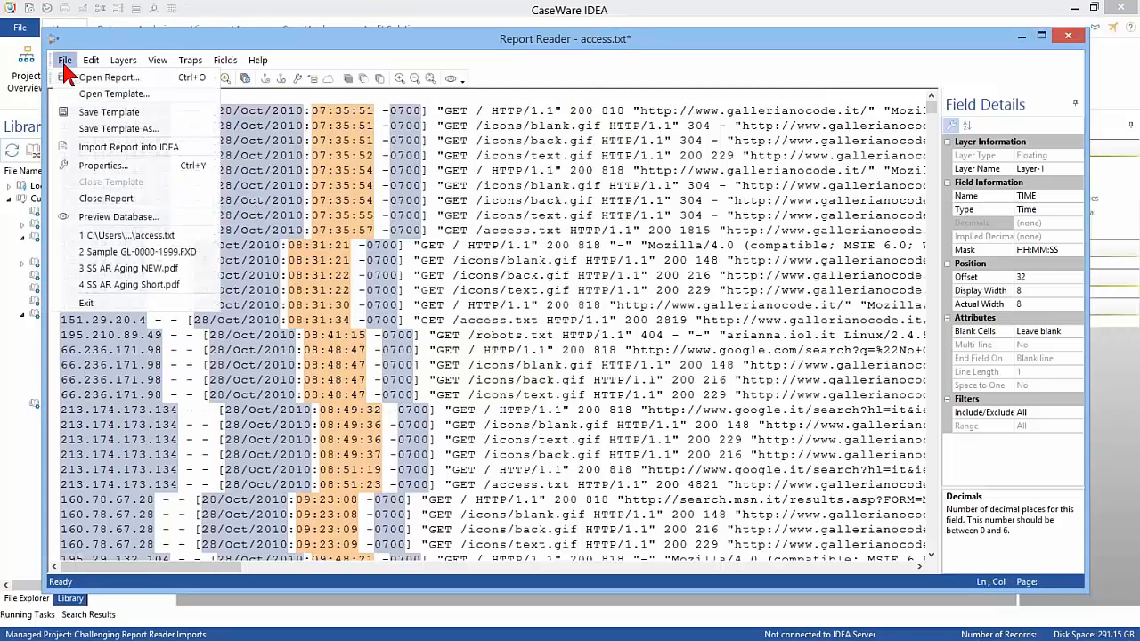
click(89, 94)
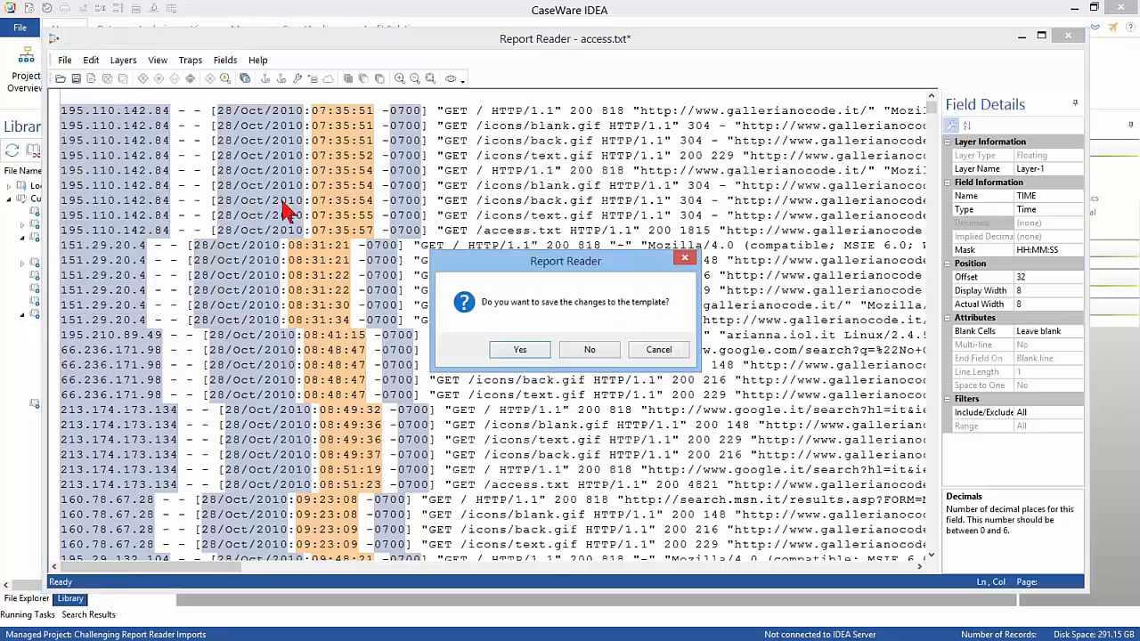
click(581, 350)
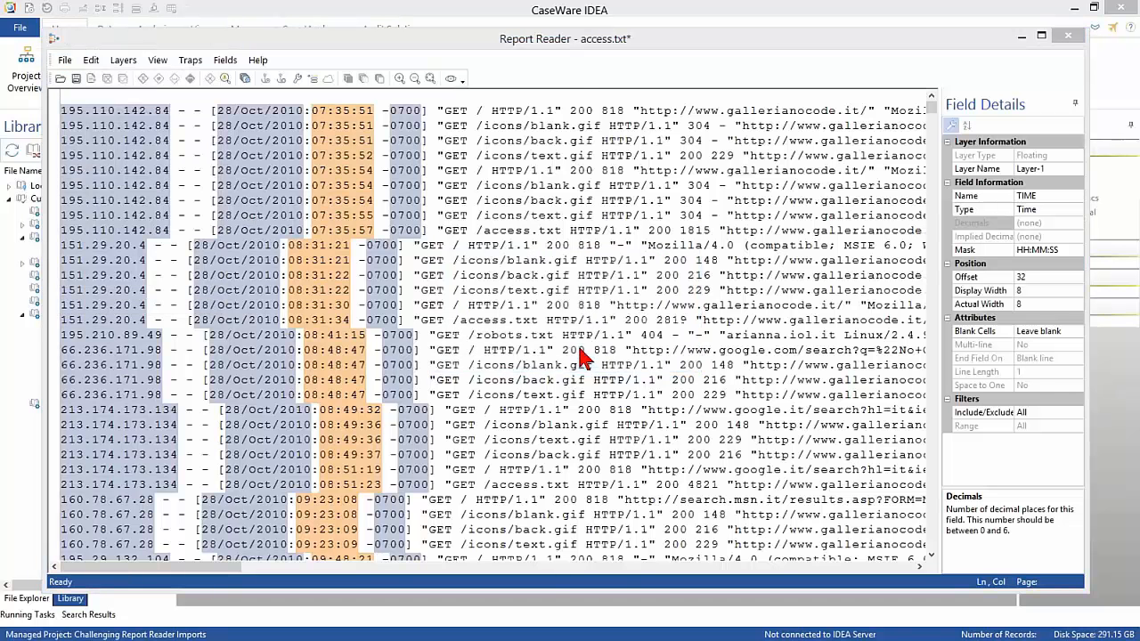
click(370, 153)
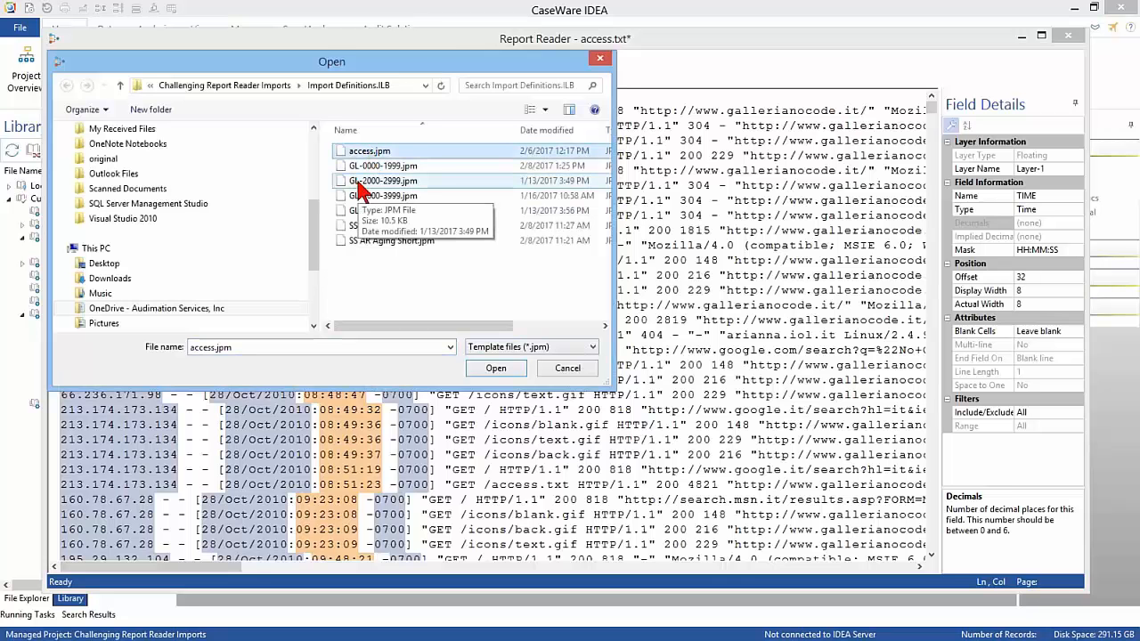
click(496, 367)
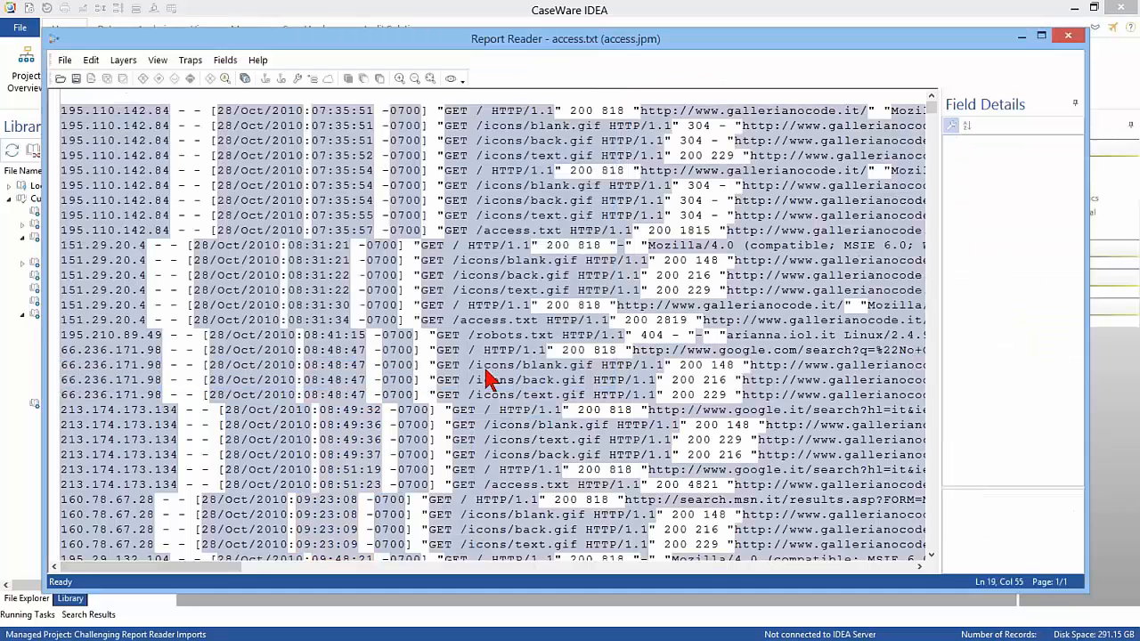
- Preview the data that the access.jpm template extracts from access.txt
click(588, 367)
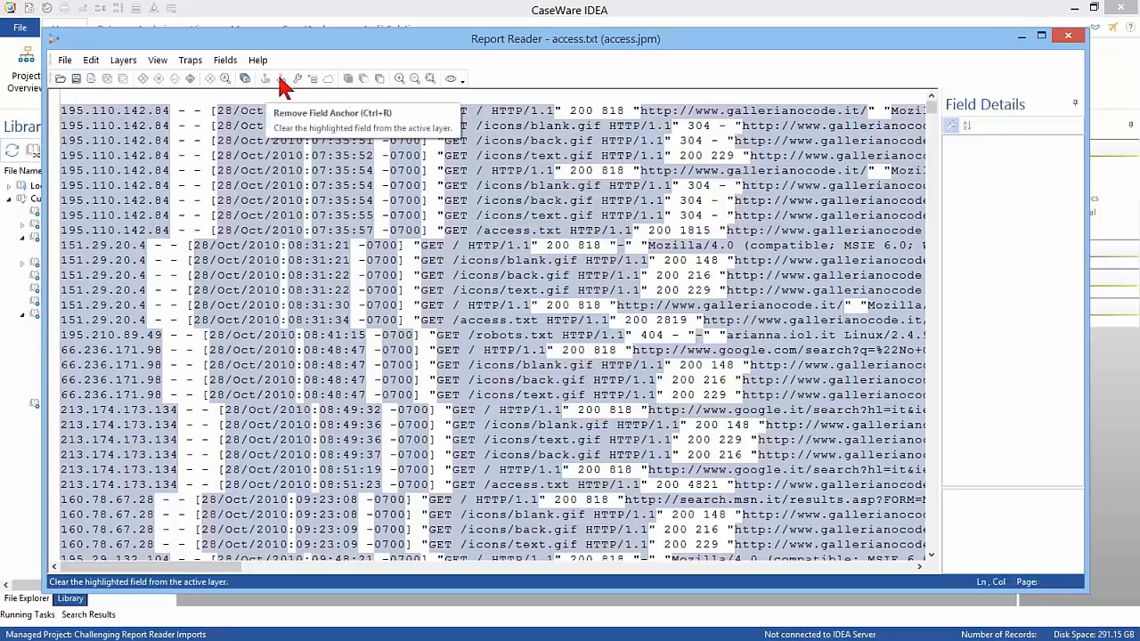
click(452, 81)
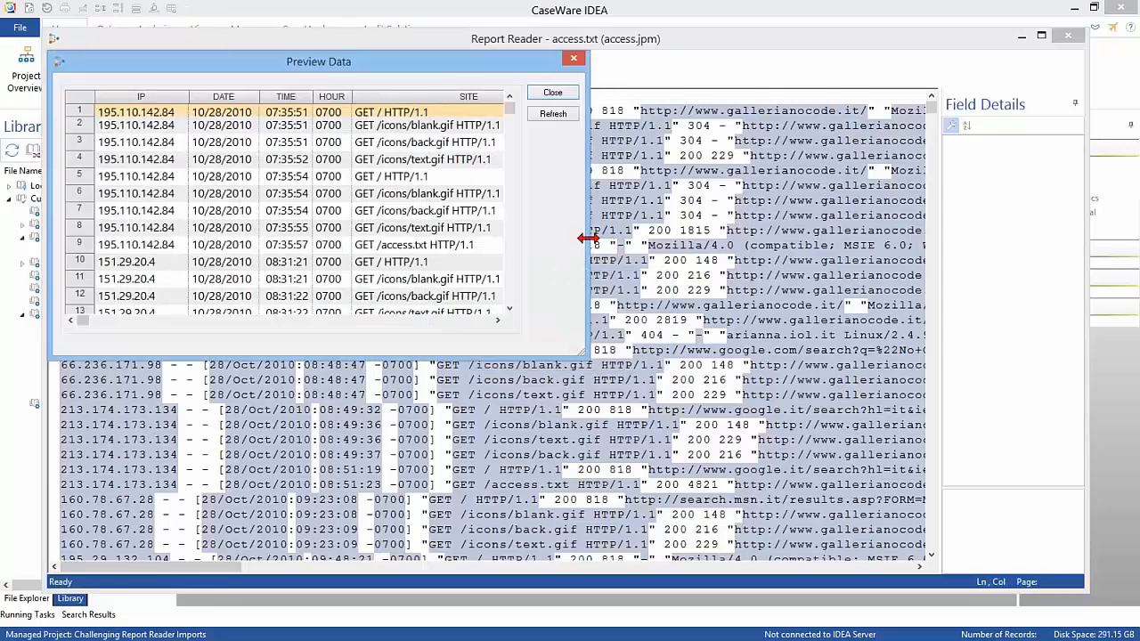
- Widen the data preview to check the columns beyond SITE, and close the preview
drag(589, 234, 966, 221)
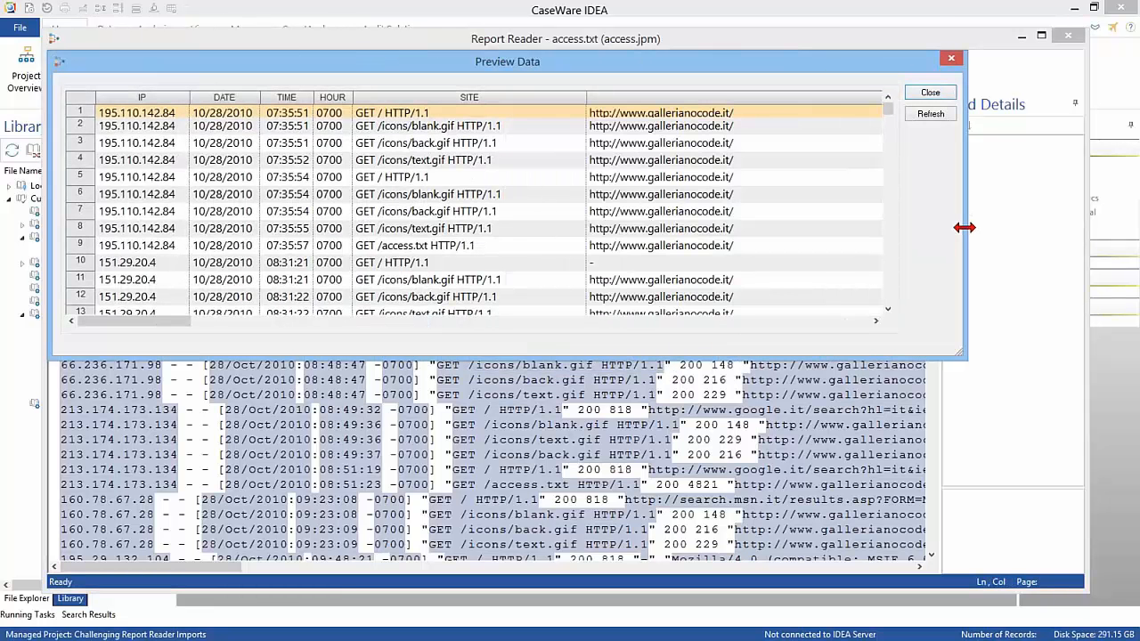
click(647, 325)
drag(685, 322, 176, 330)
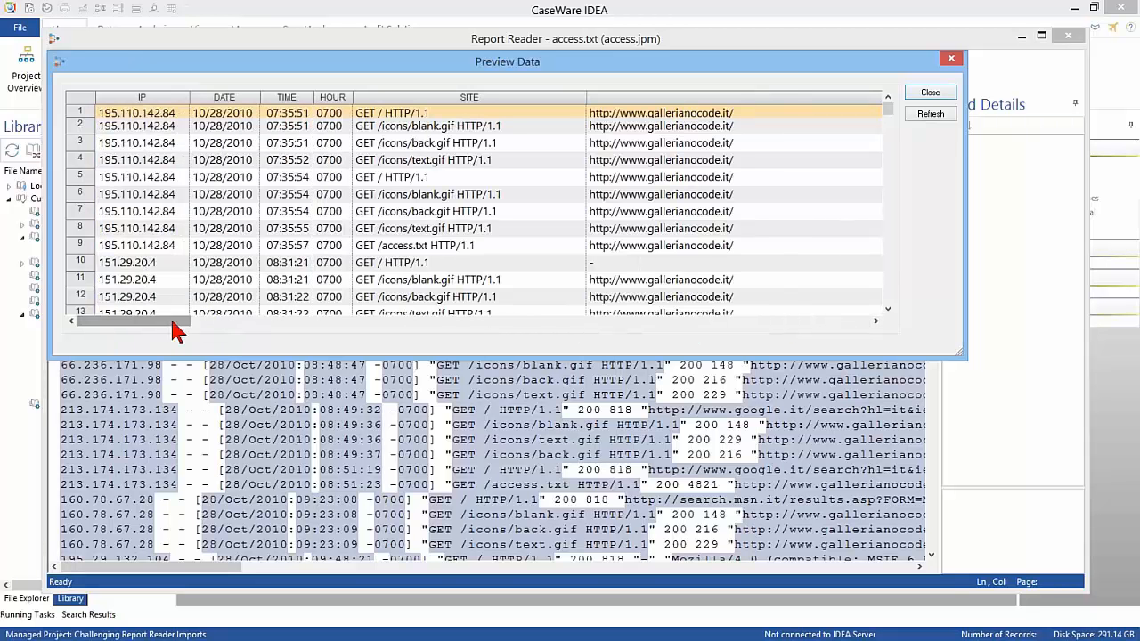
click(929, 94)
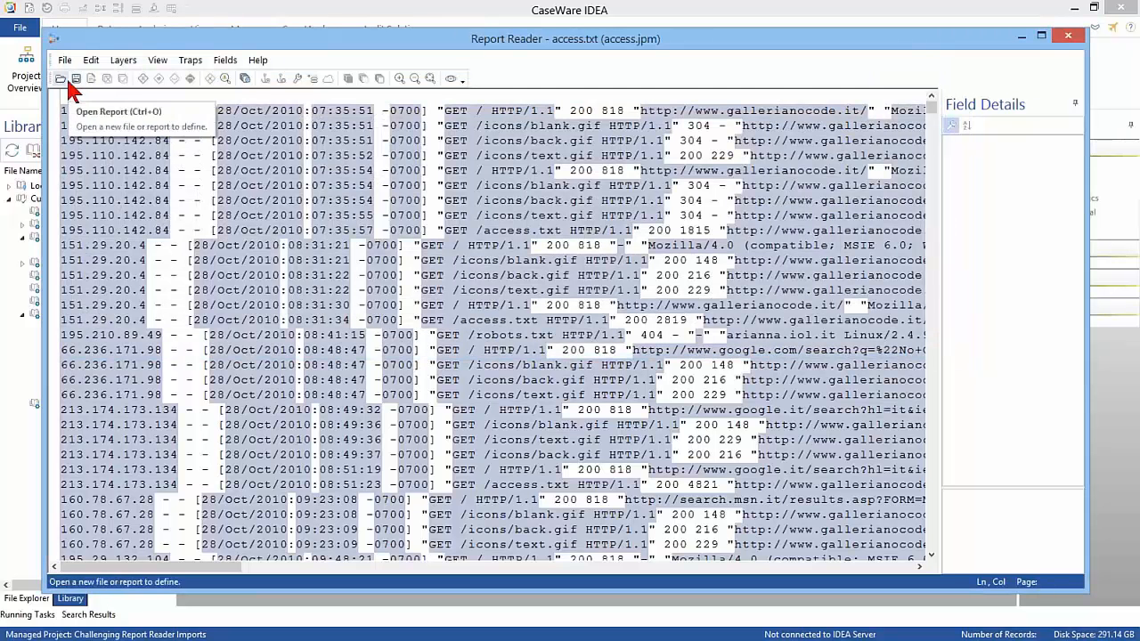
- Import the access.txt report with the current template into a database named access, and close the imported database
click(91, 79)
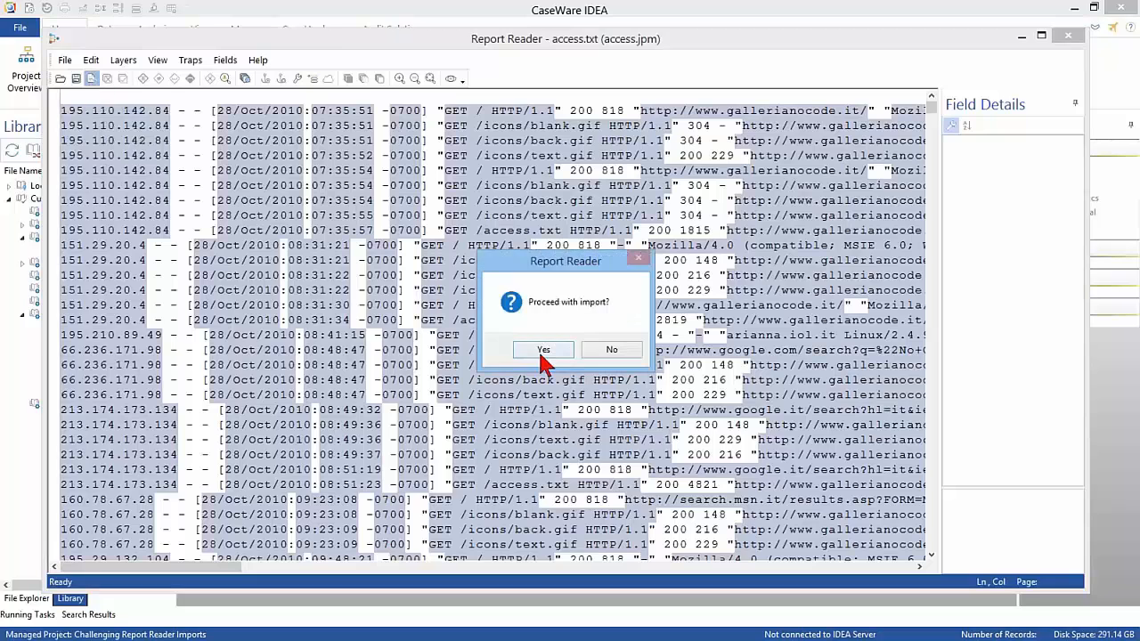
click(541, 349)
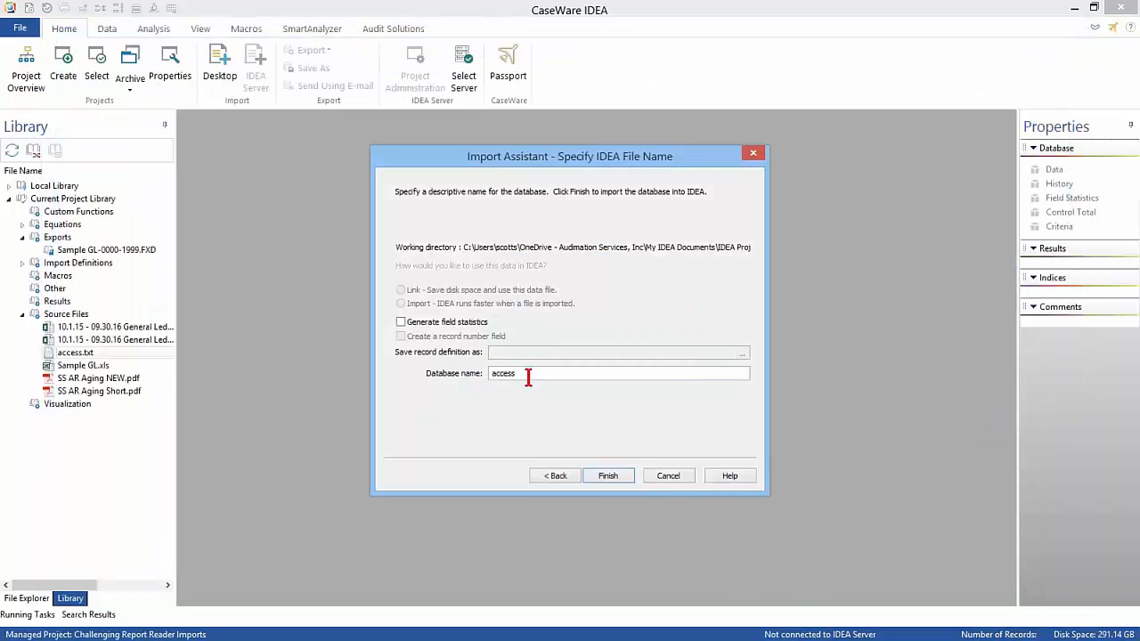
click(609, 476)
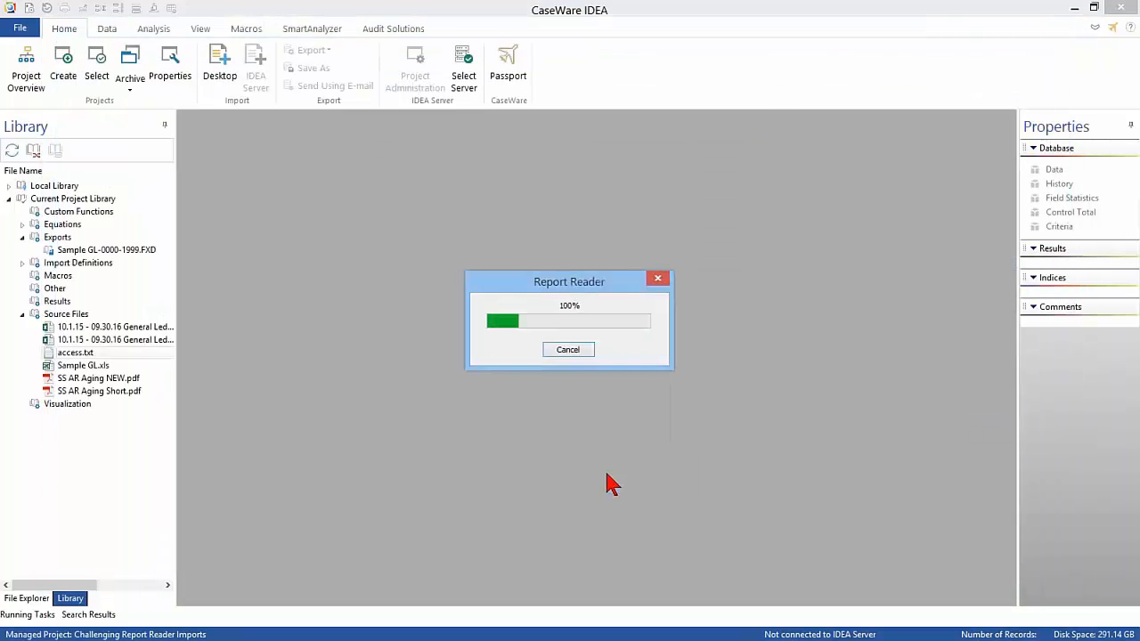
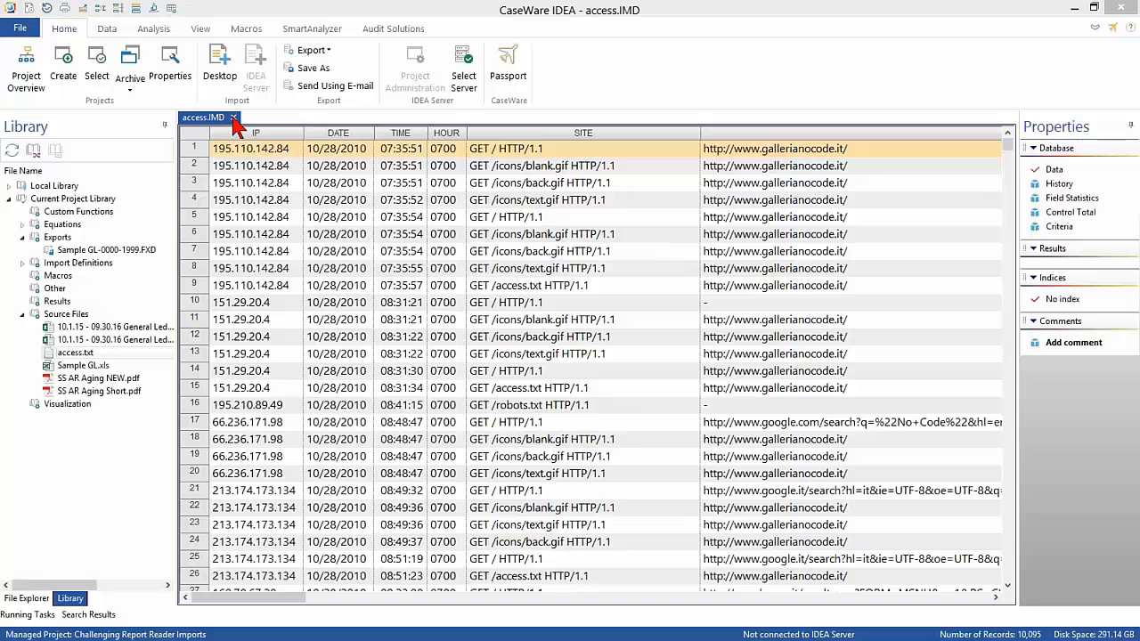
click(233, 118)
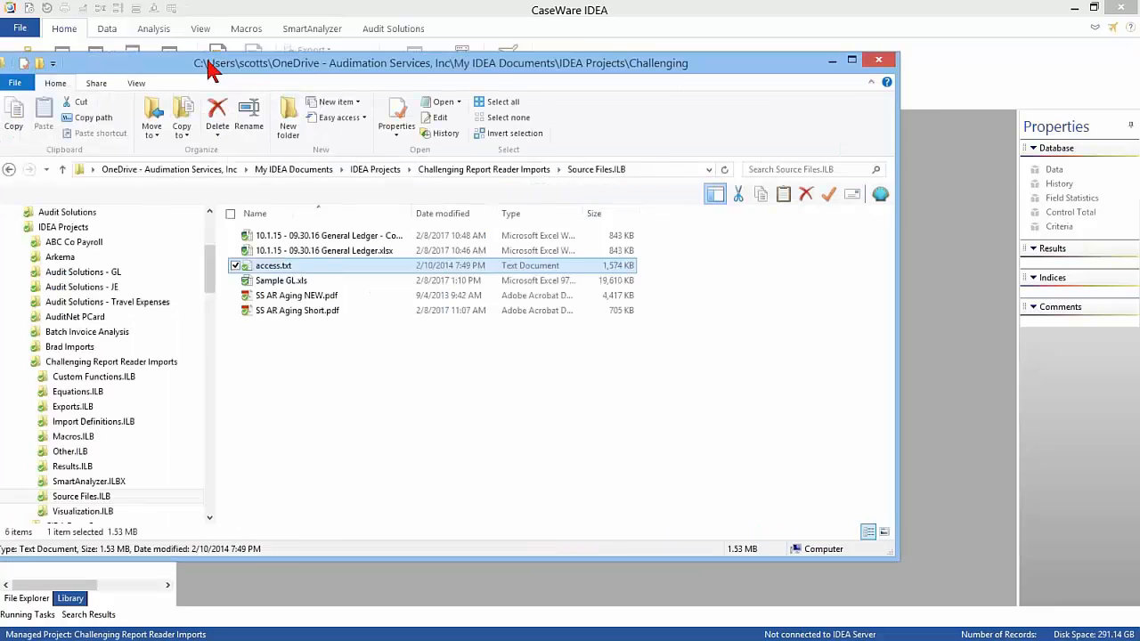
- Switch to the Source Files.ILB folder in File Explorer, open SS AR Aging Short.pdf in Acrobat Reader and enlarge the page to 125%
click(369, 304)
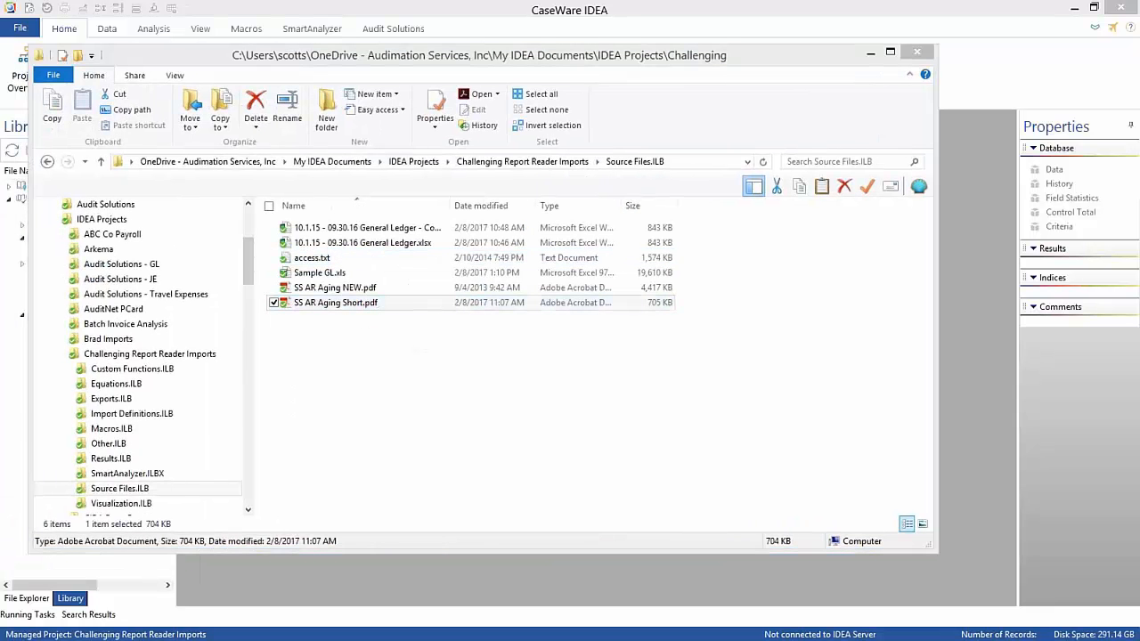
double_click(368, 304)
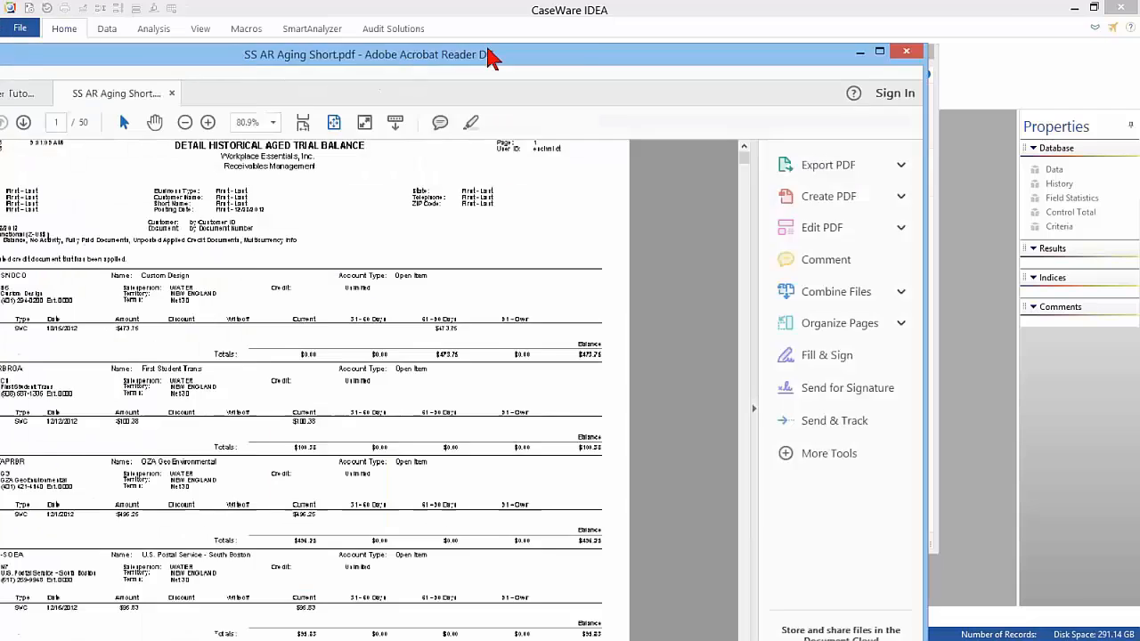
drag(491, 55, 667, 28)
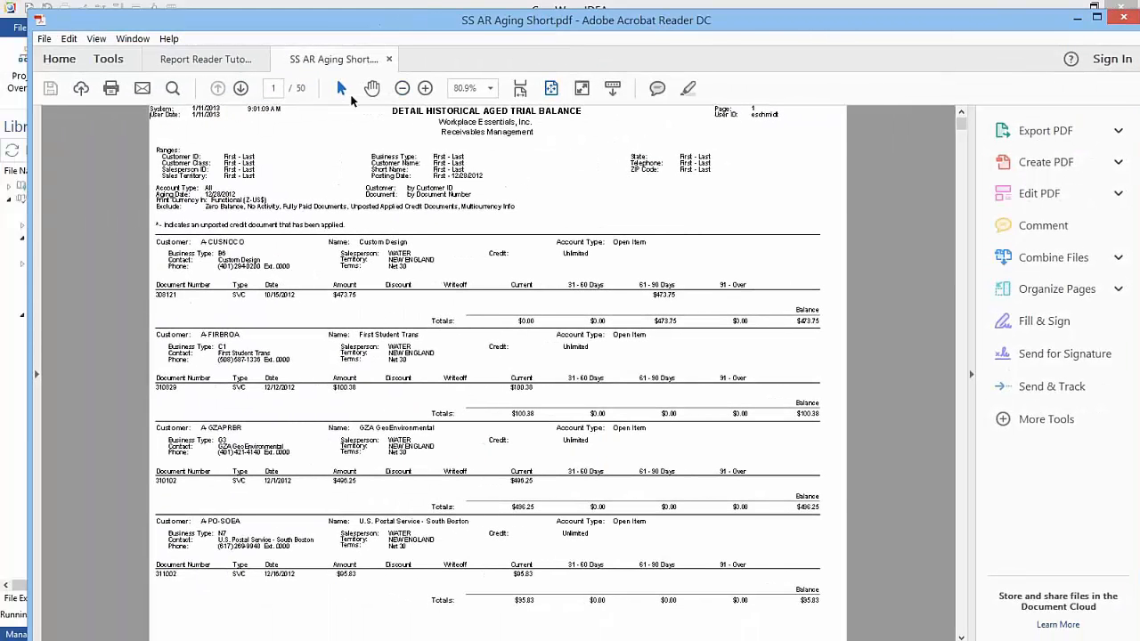
click(425, 87)
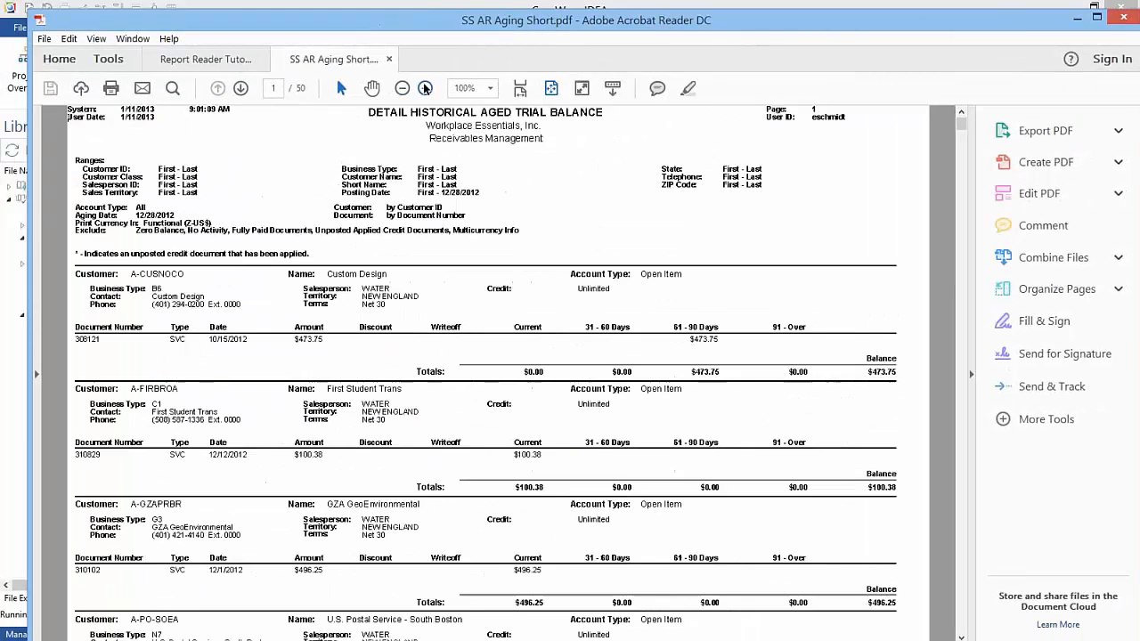
click(972, 375)
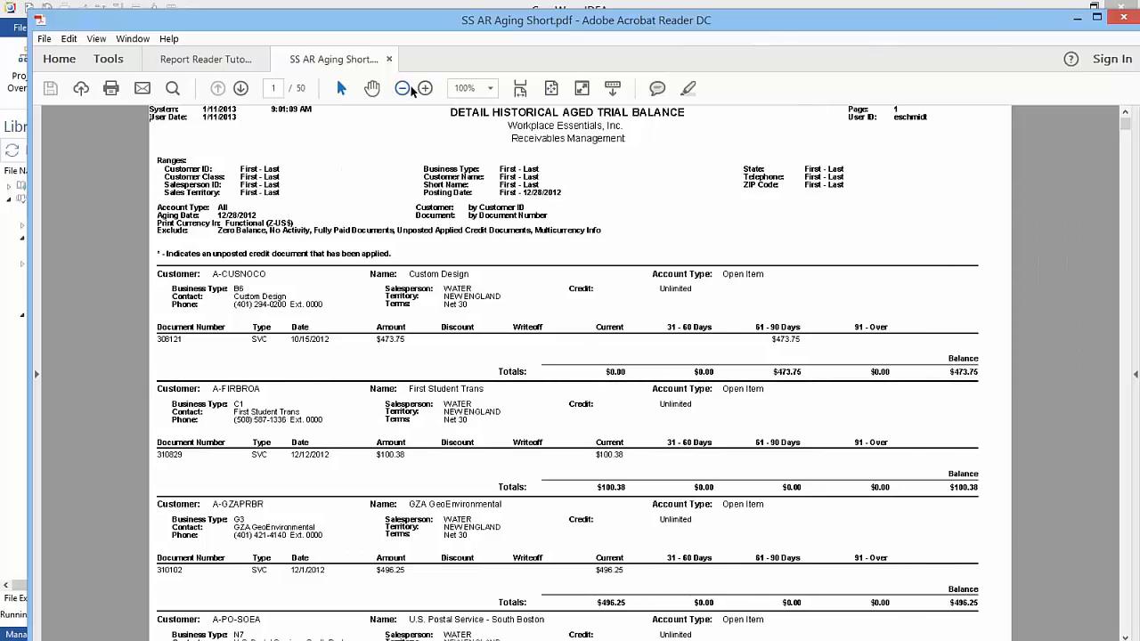
scroll(413, 162, down, 1)
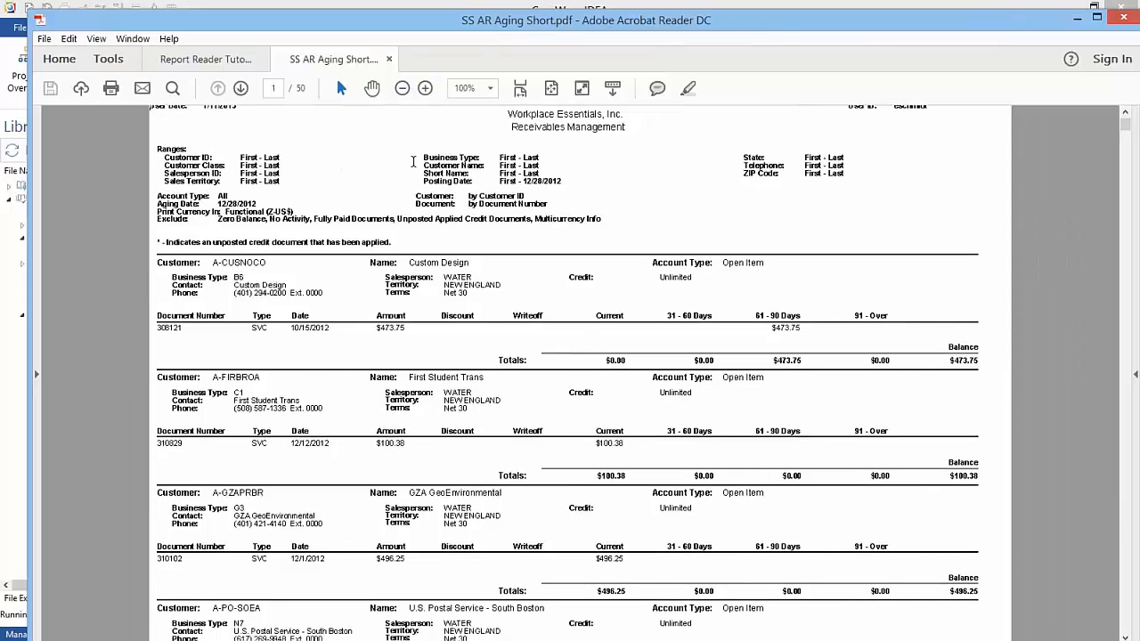
click(425, 88)
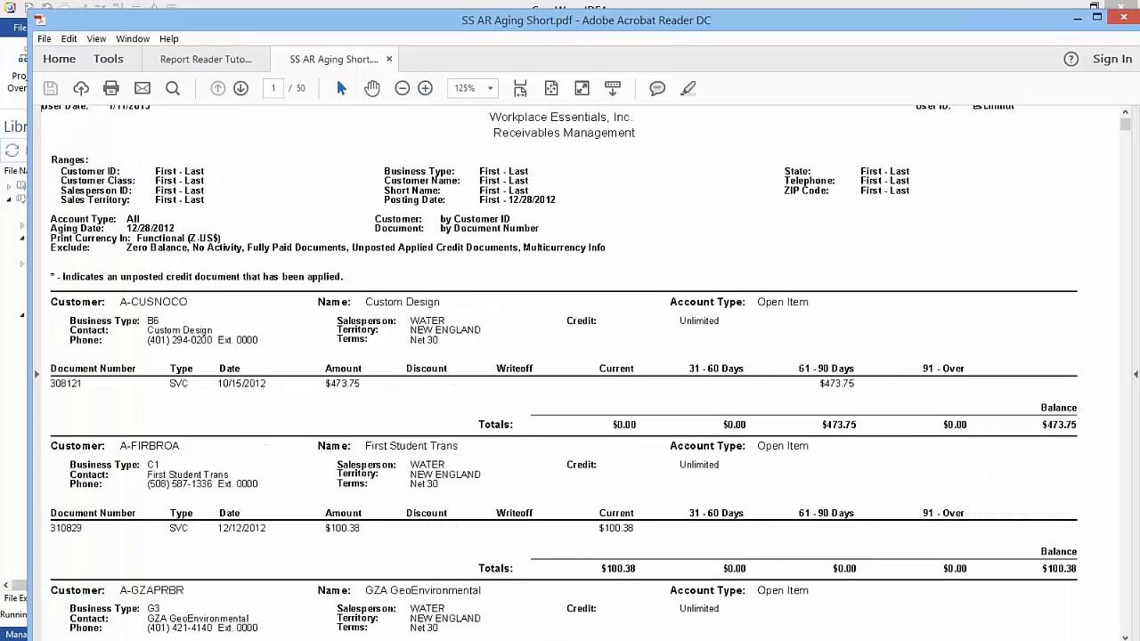
- Examine the first customer's header block and document detail line on page 1 of the aging report
scroll(428, 238, down, 1)
scroll(431, 267, down, 1)
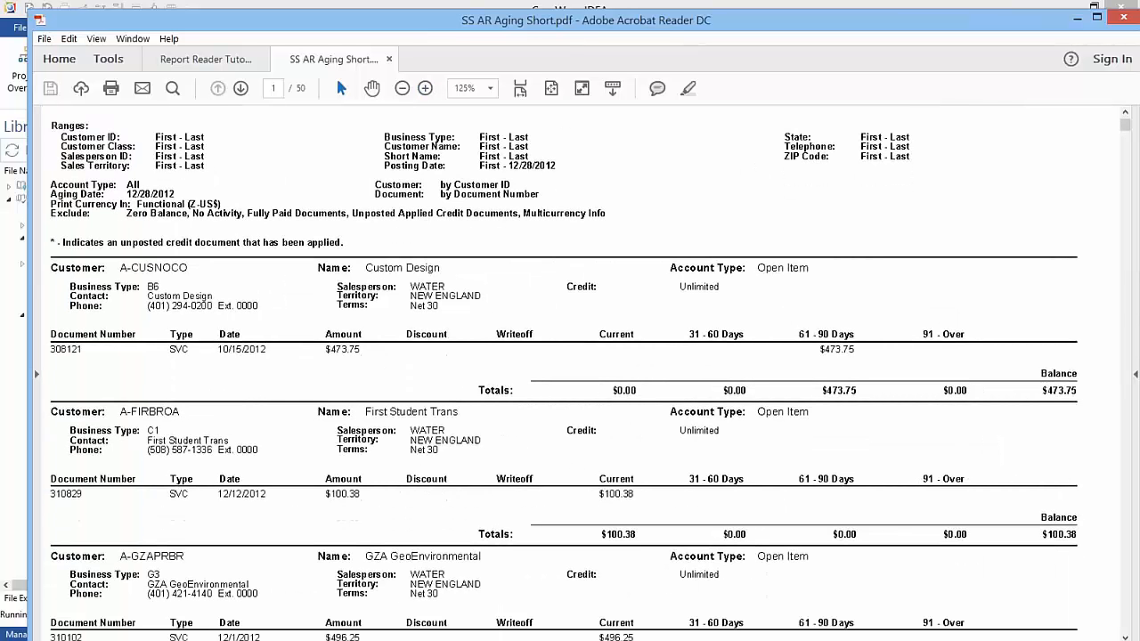
scroll(431, 285, down, 1)
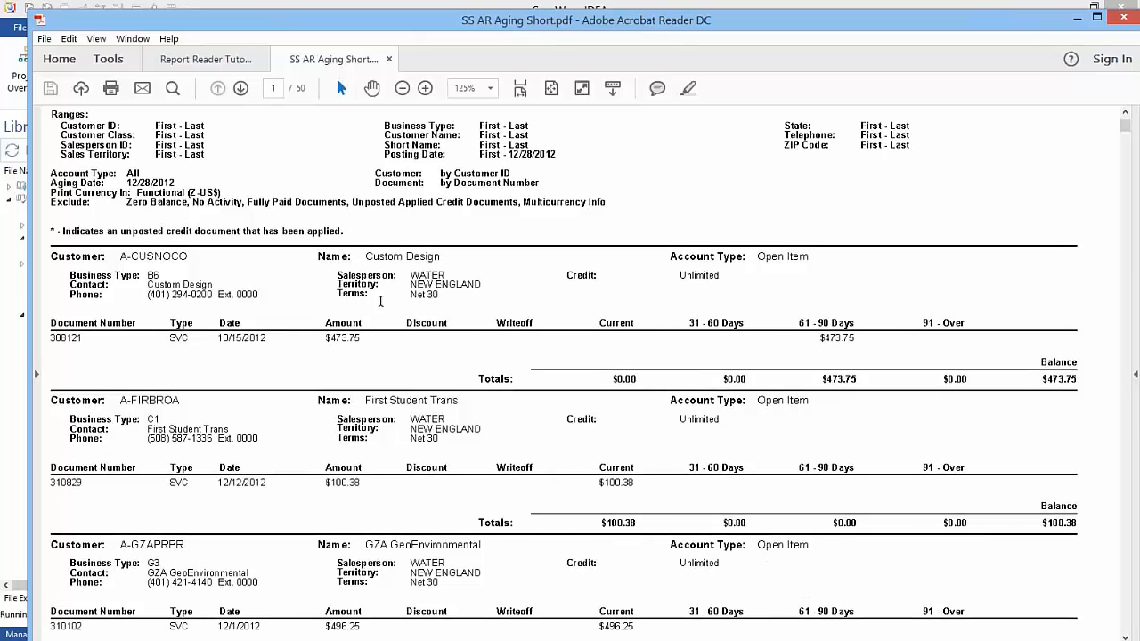
scroll(436, 316, down, 1)
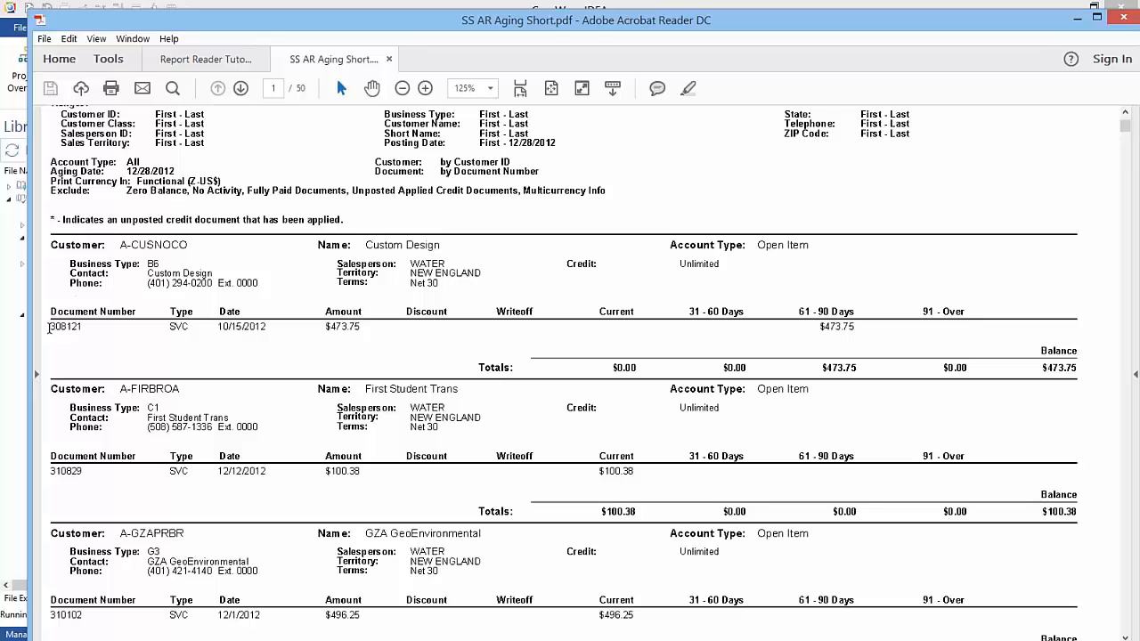
drag(49, 327, 102, 329)
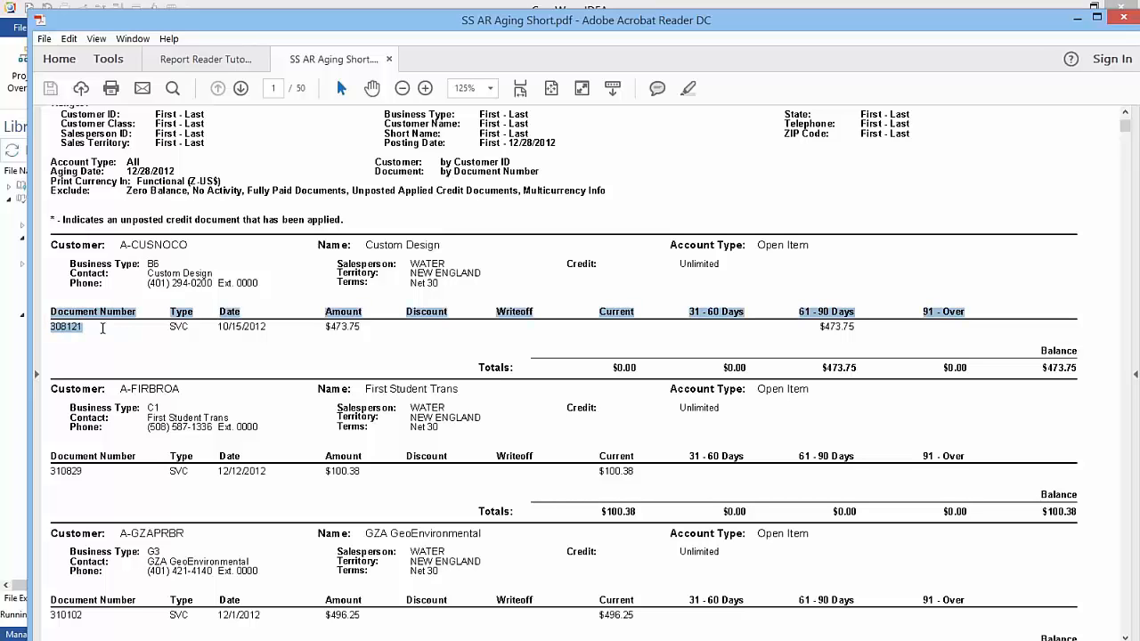
click(101, 329)
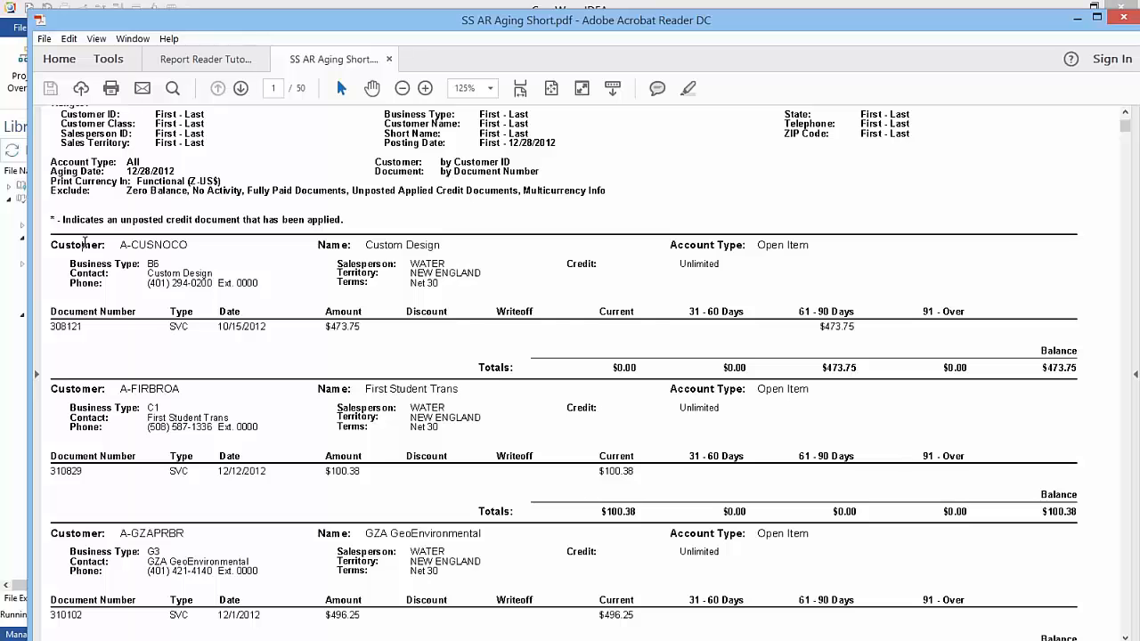
drag(85, 242, 193, 292)
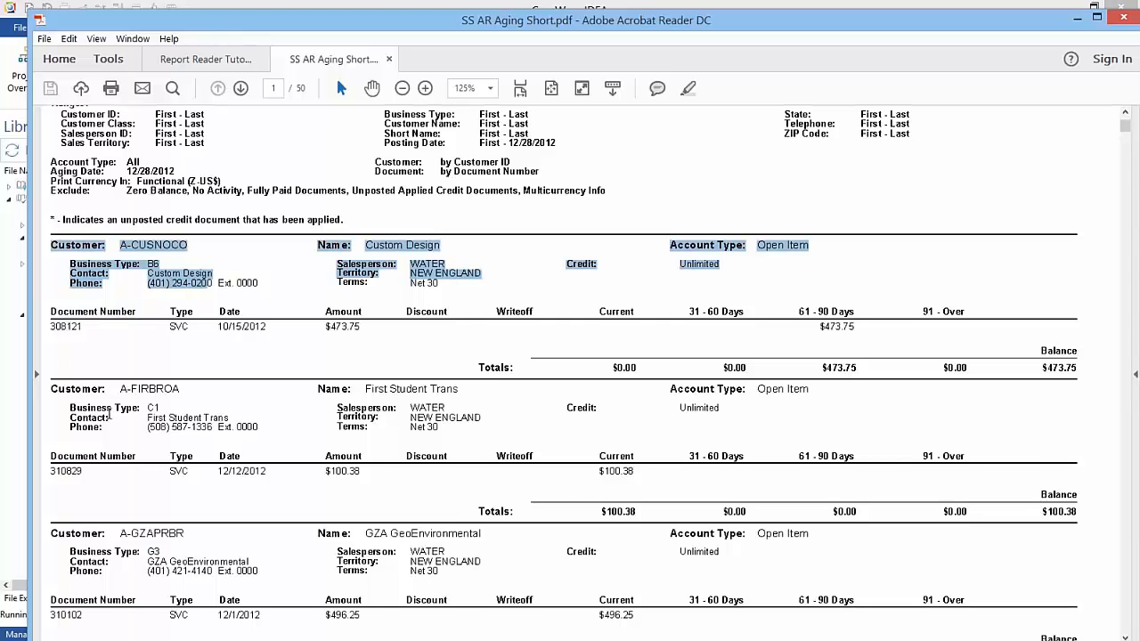
- Examine how the customer headers, document lines and totals repeat over the first four pages of the aging report, and return to page 1
scroll(206, 484, down, 5)
scroll(206, 479, down, 10)
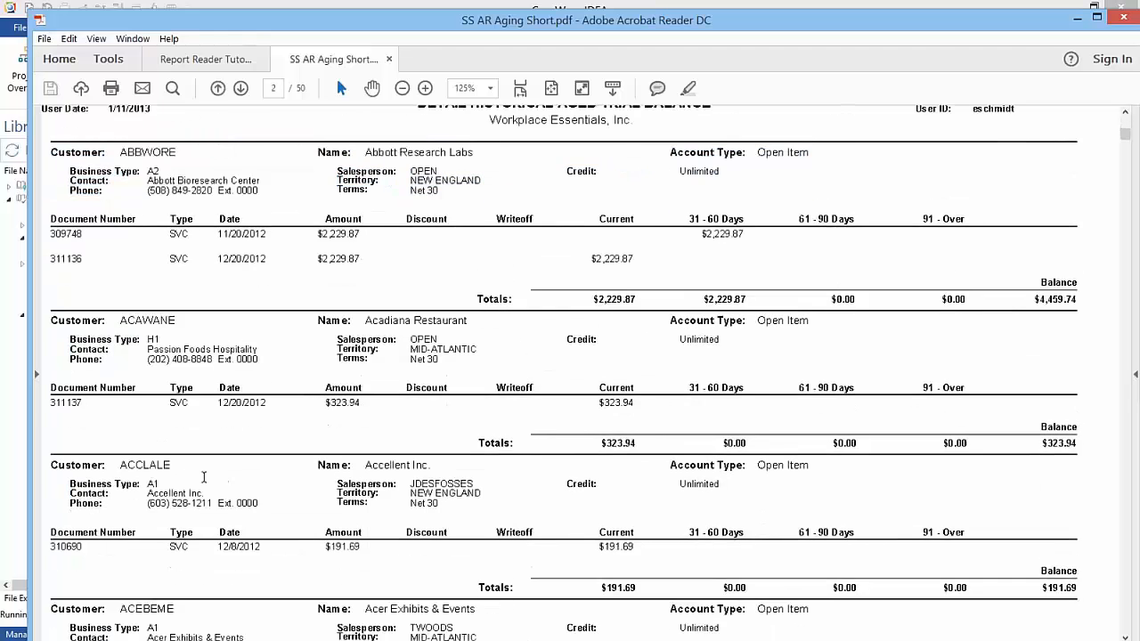
scroll(197, 491, down, 10)
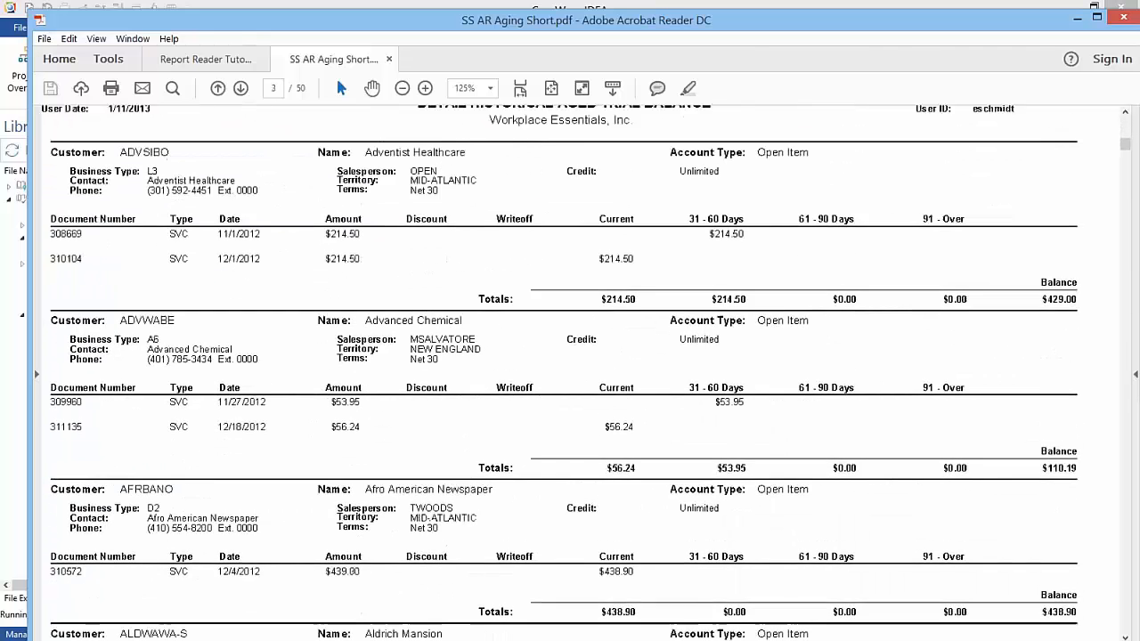
scroll(223, 496, down, 5)
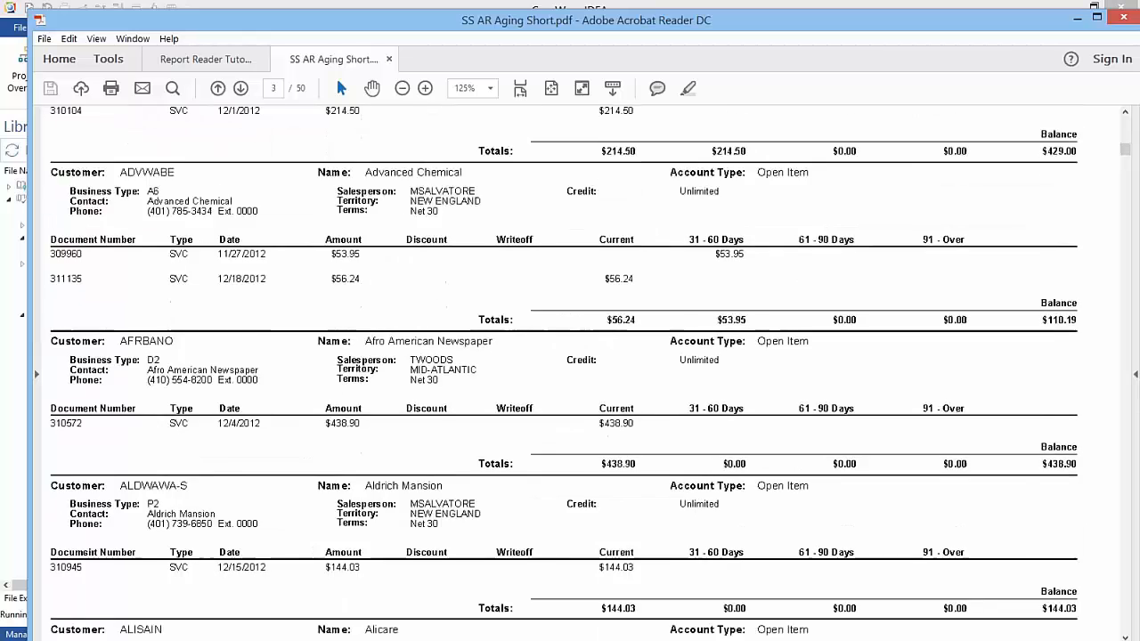
scroll(263, 524, down, 10)
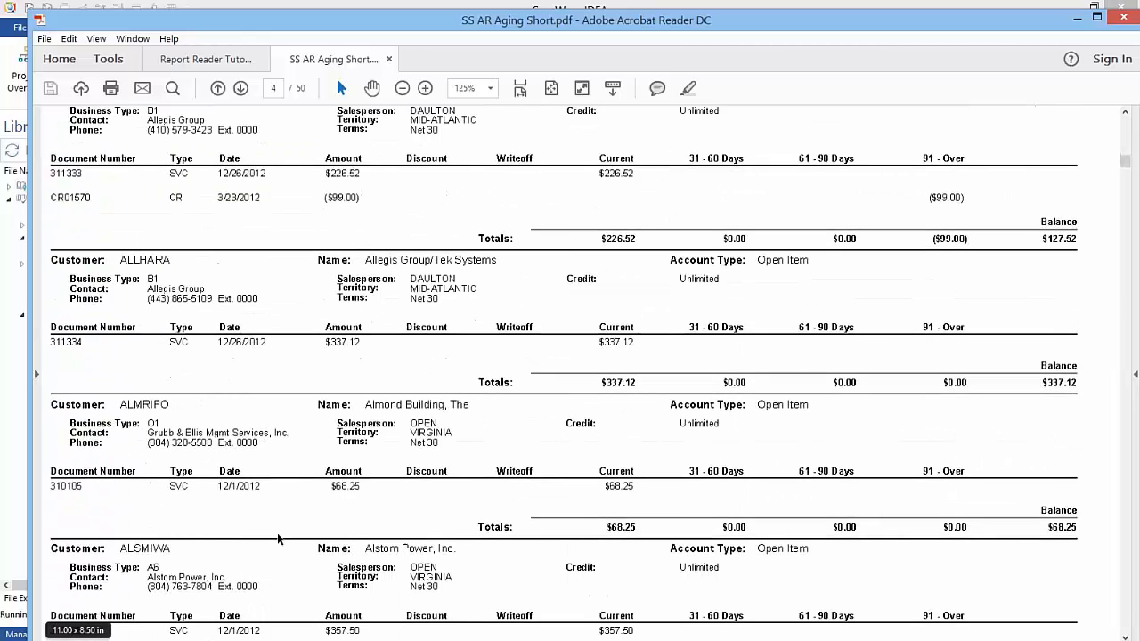
scroll(277, 532, down, 1)
scroll(293, 537, up, 3)
scroll(293, 539, up, 3)
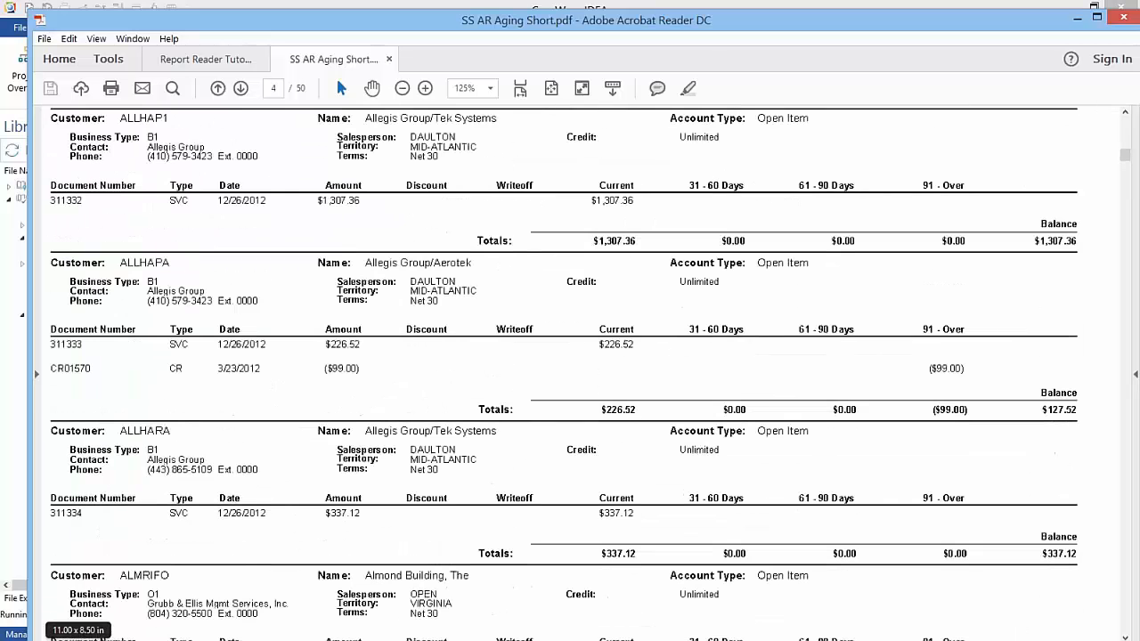
scroll(564, 374, up, 15)
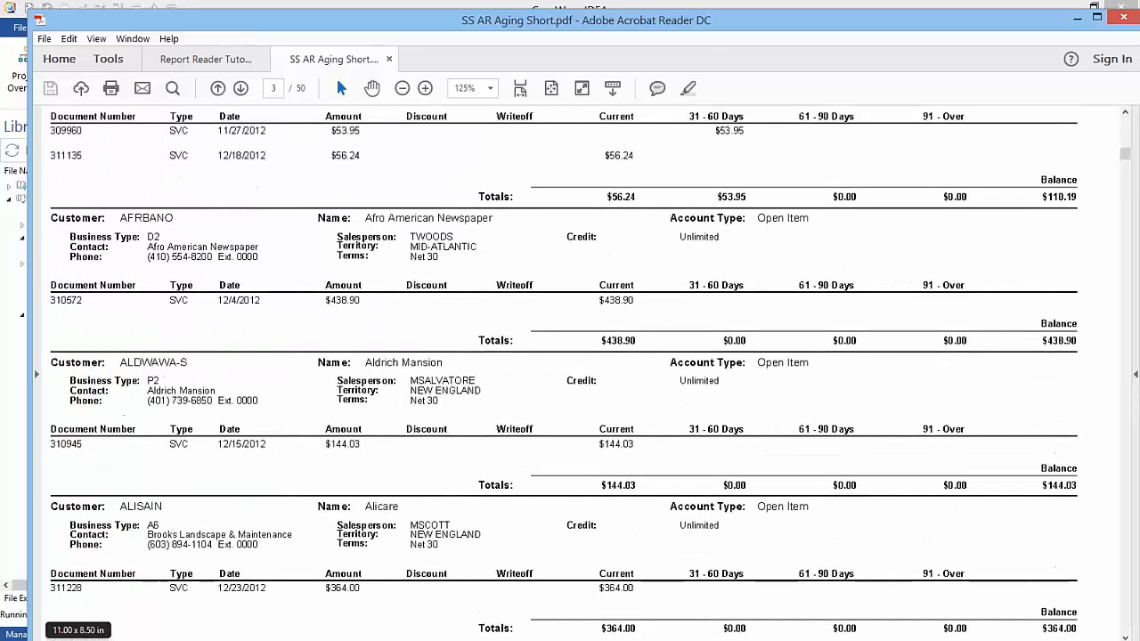
scroll(563, 374, up, 1)
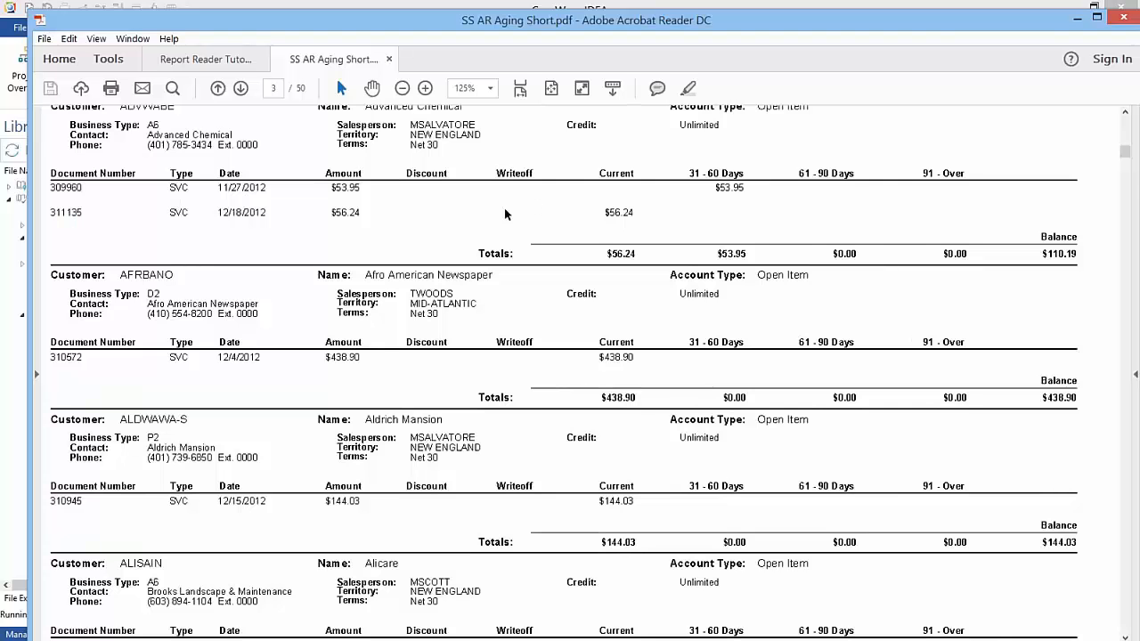
scroll(534, 206, up, 10)
scroll(99, 199, up, 2)
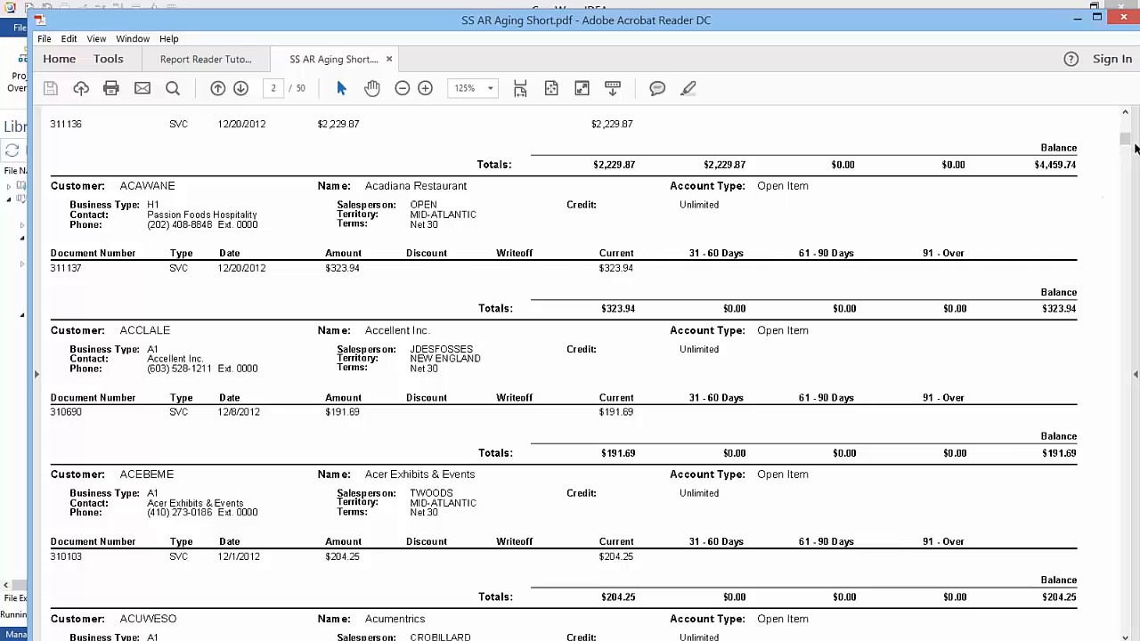
drag(1135, 147, 1136, 27)
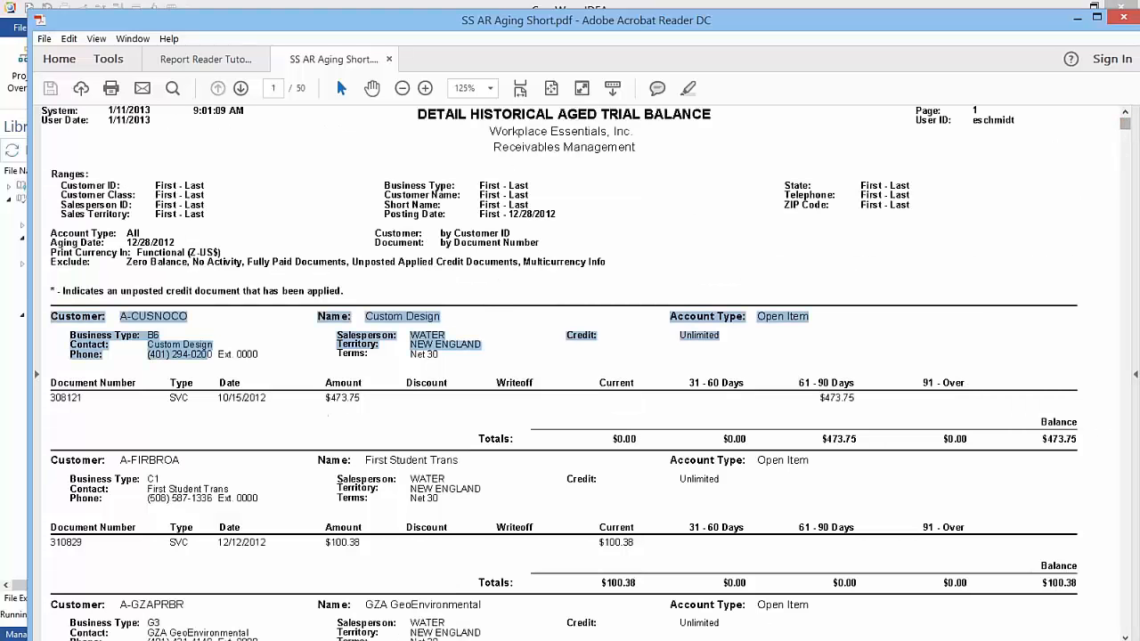
- Close all open PDF documents and move the File Explorer window out of the way to return to CaseWare IDEA
click(1124, 18)
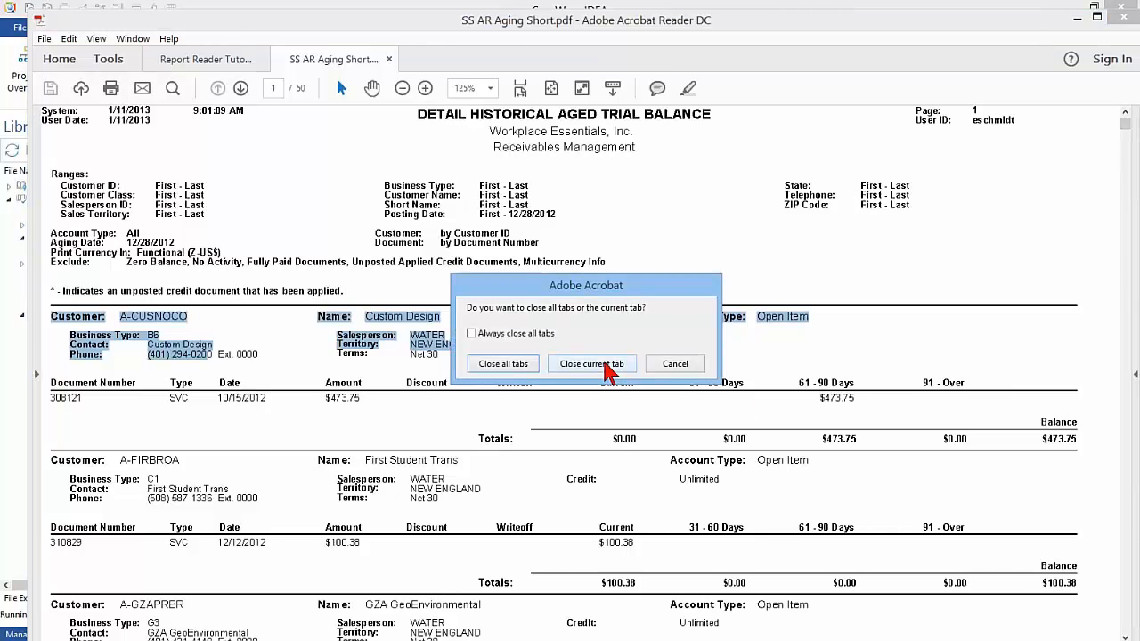
click(513, 364)
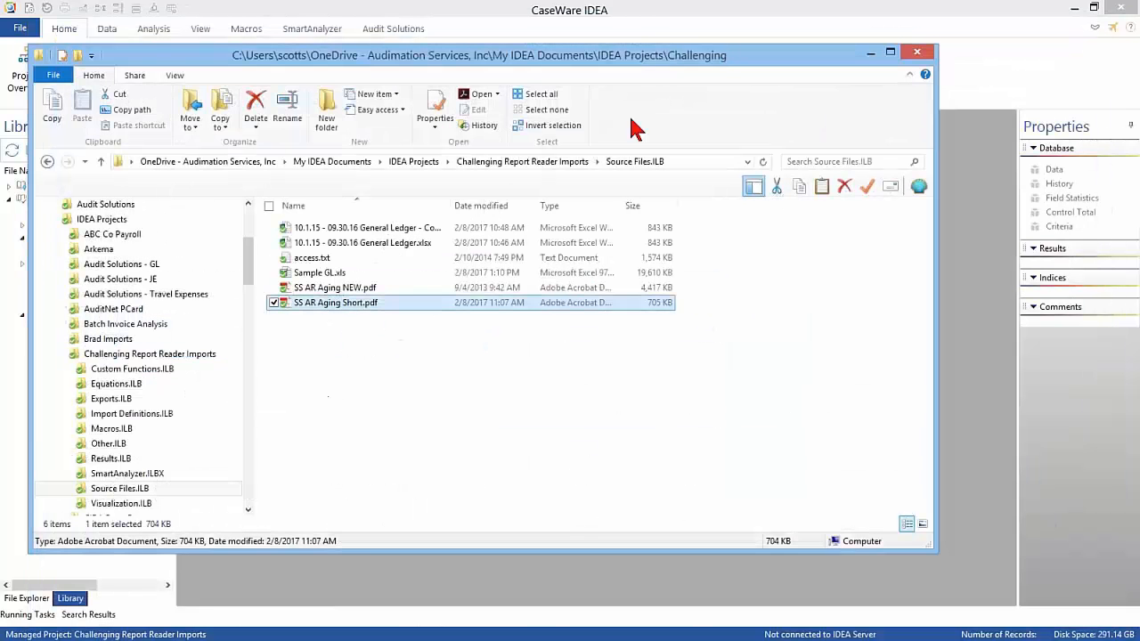
drag(682, 56, 0, 89)
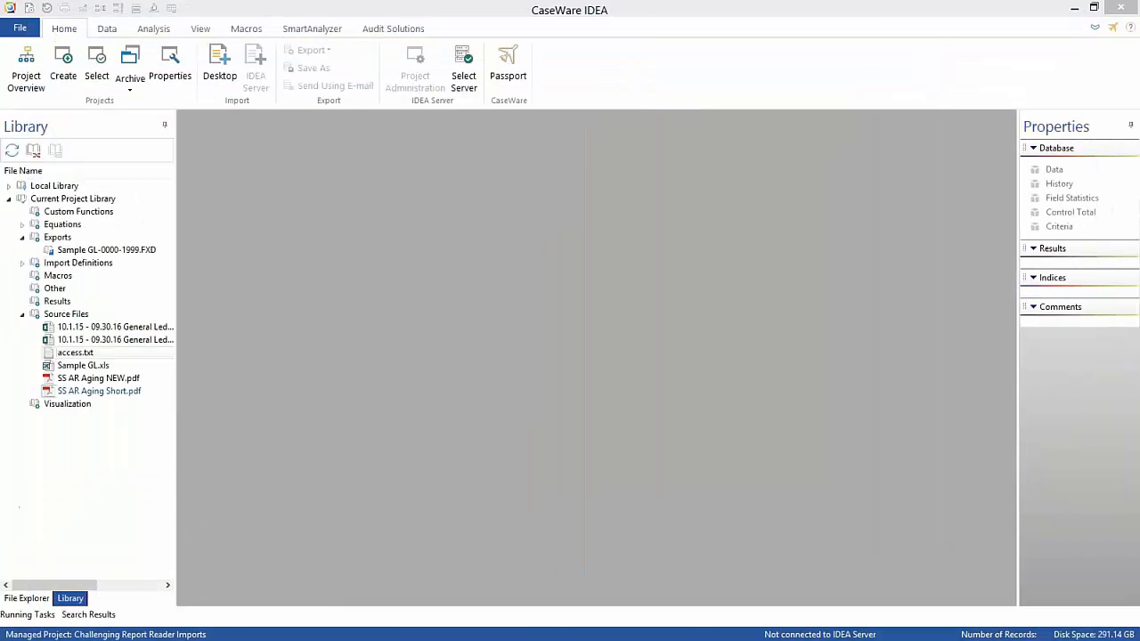
- Import SS AR Aging NEW.pdf as Print Report and Adobe PDF, then reposition and enlarge its Report Reader window to show more of the report
right_click(114, 379)
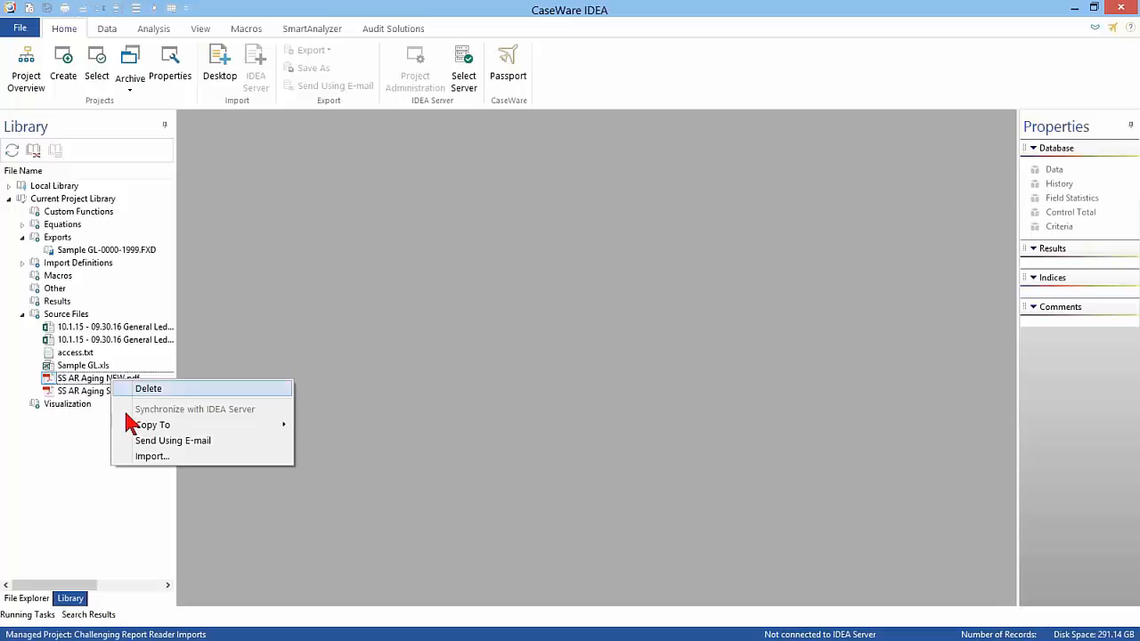
click(159, 457)
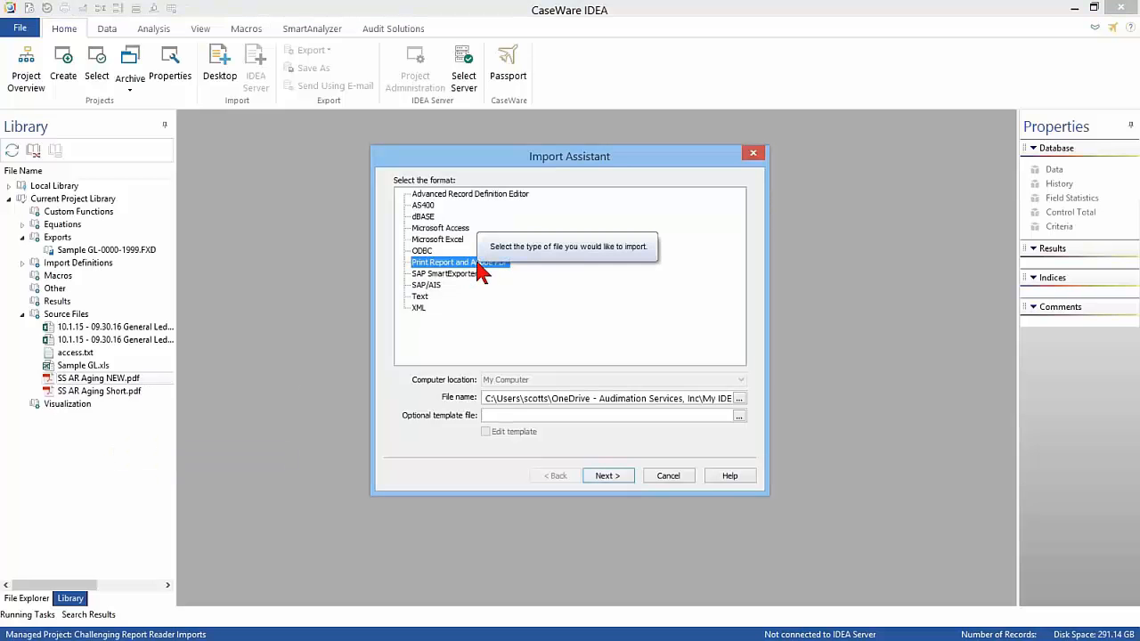
click(598, 418)
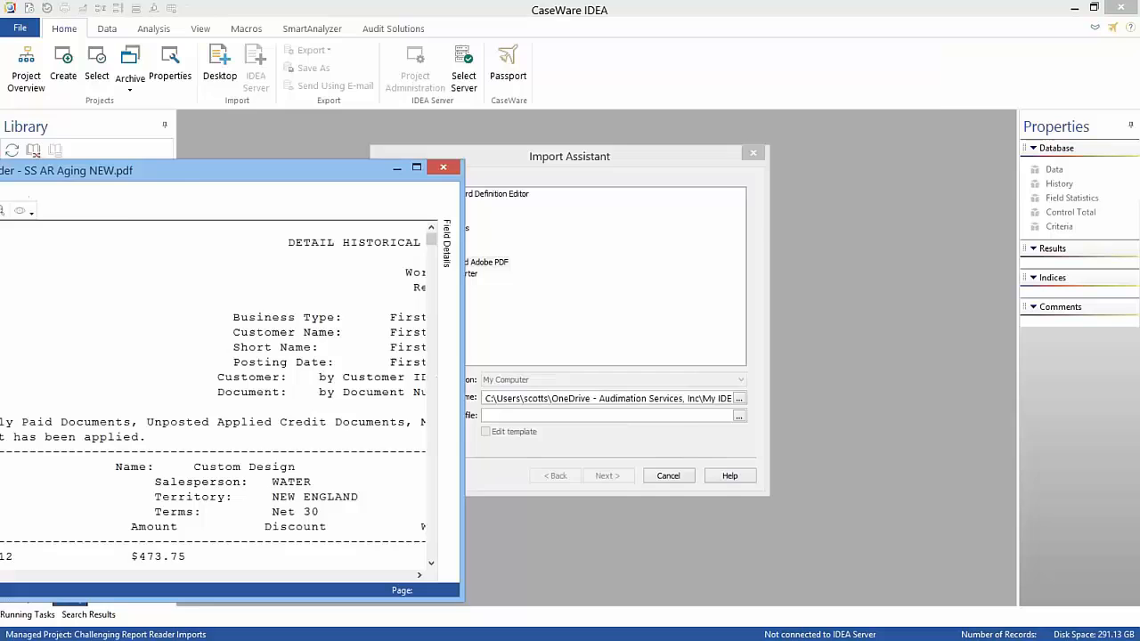
drag(70, 164, 481, 46)
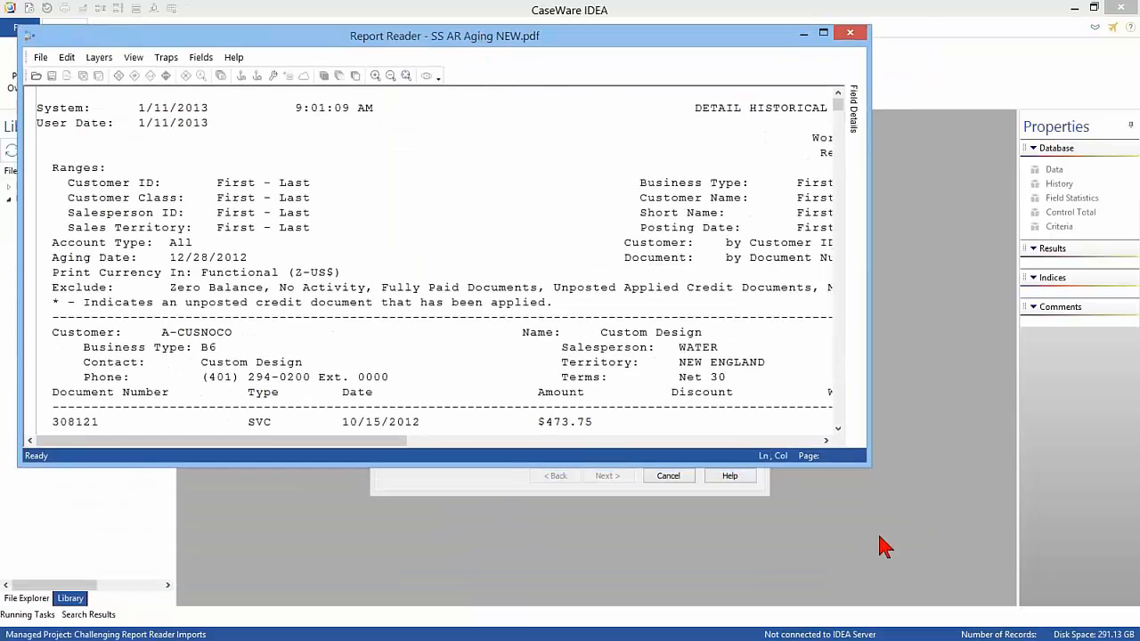
drag(867, 477, 1119, 596)
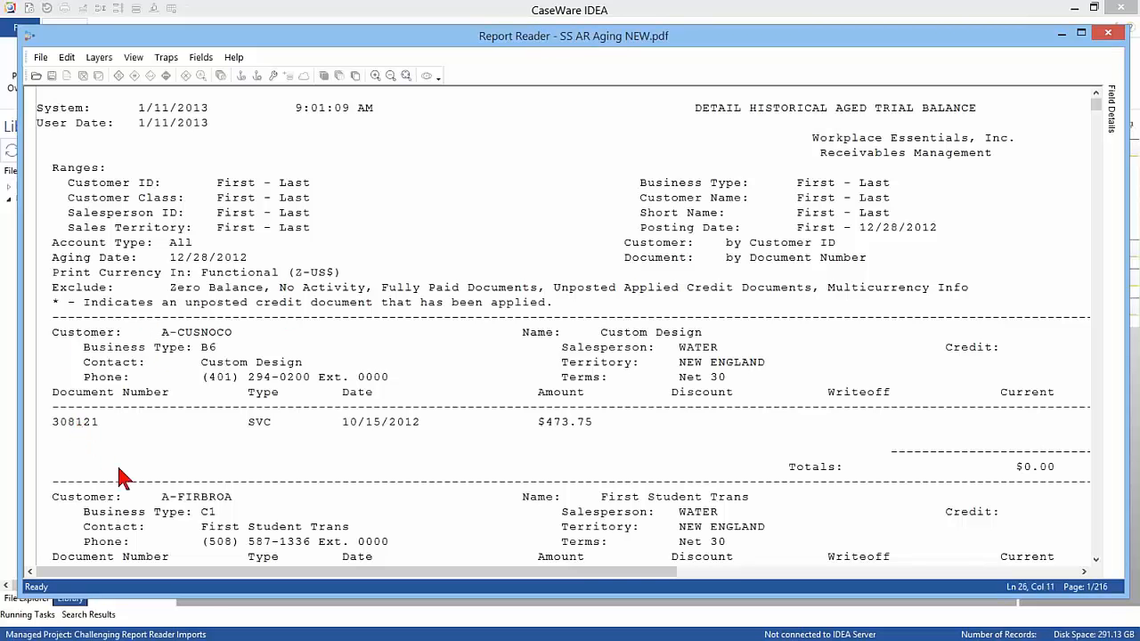
- Create a standard layer using the first customer's document detail line on page 1 as the sample line
scroll(121, 515, down, 1)
scroll(121, 515, down, 2)
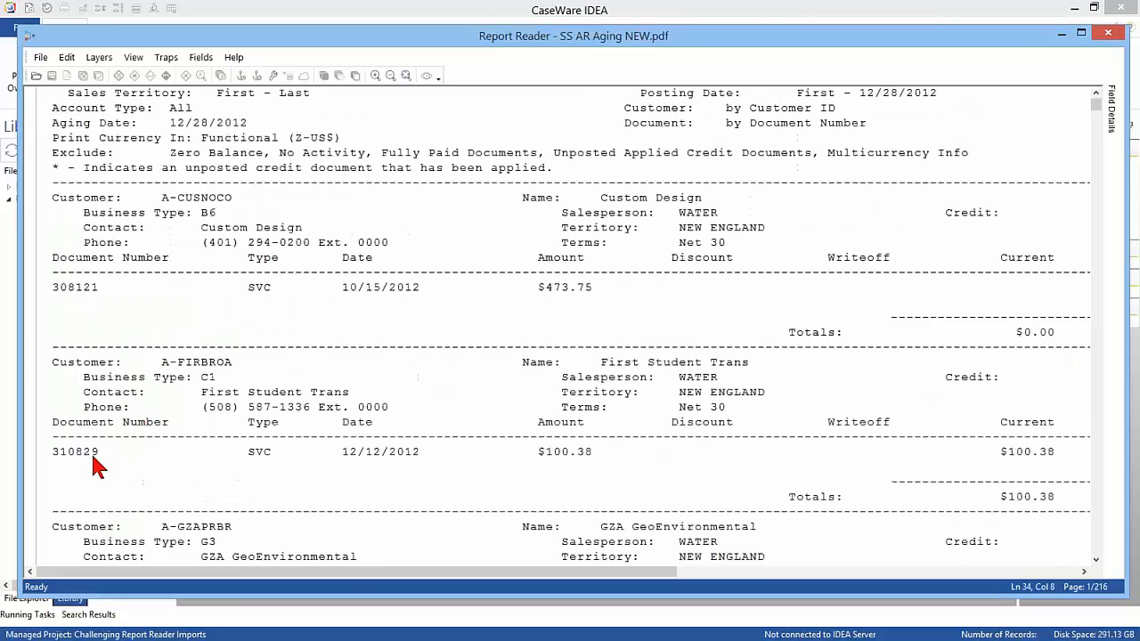
scroll(142, 481, down, 3)
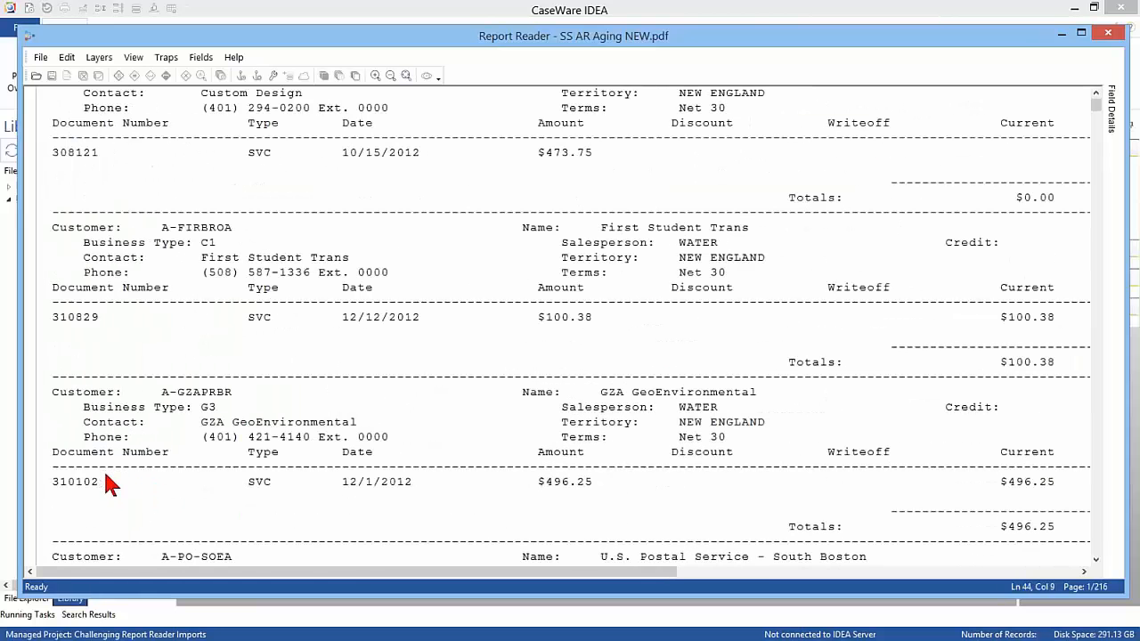
scroll(205, 395, up, 2)
scroll(205, 394, up, 1)
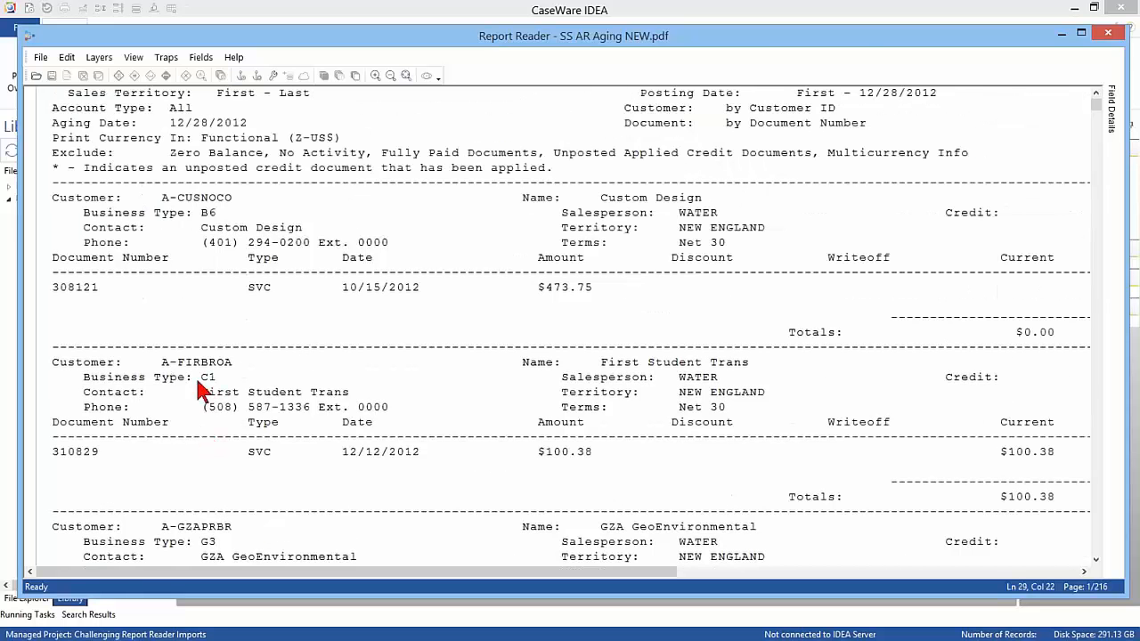
scroll(230, 203, up, 3)
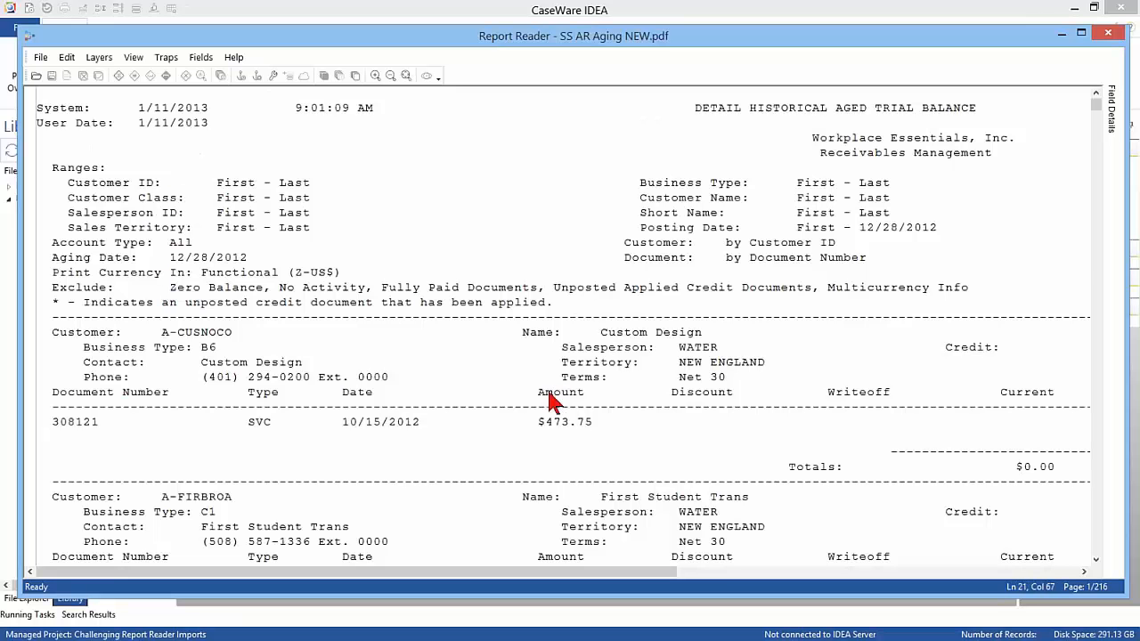
click(68, 422)
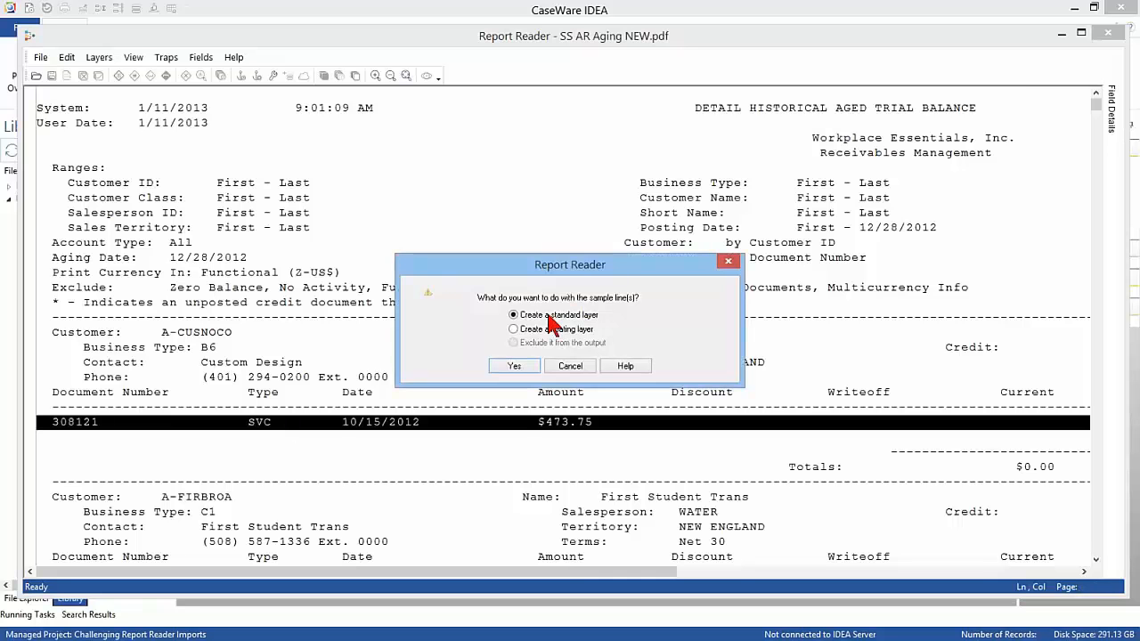
click(514, 366)
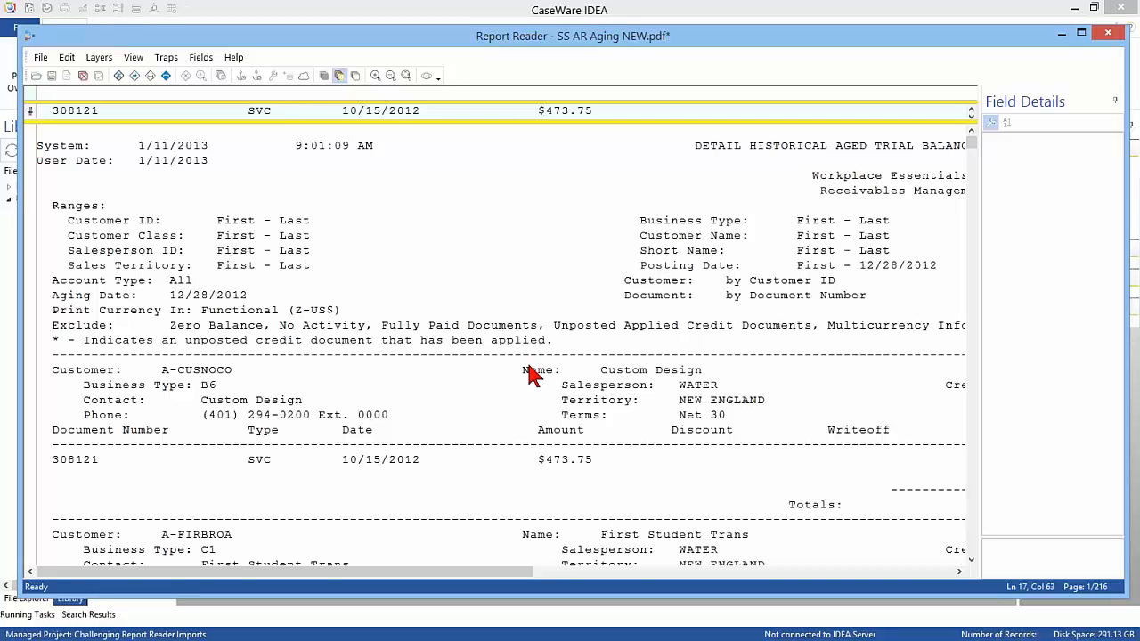
- Set numeric traps NNN above the middle digits of the document number and a literal period trap above the amount's decimal point
drag(379, 579, 275, 592)
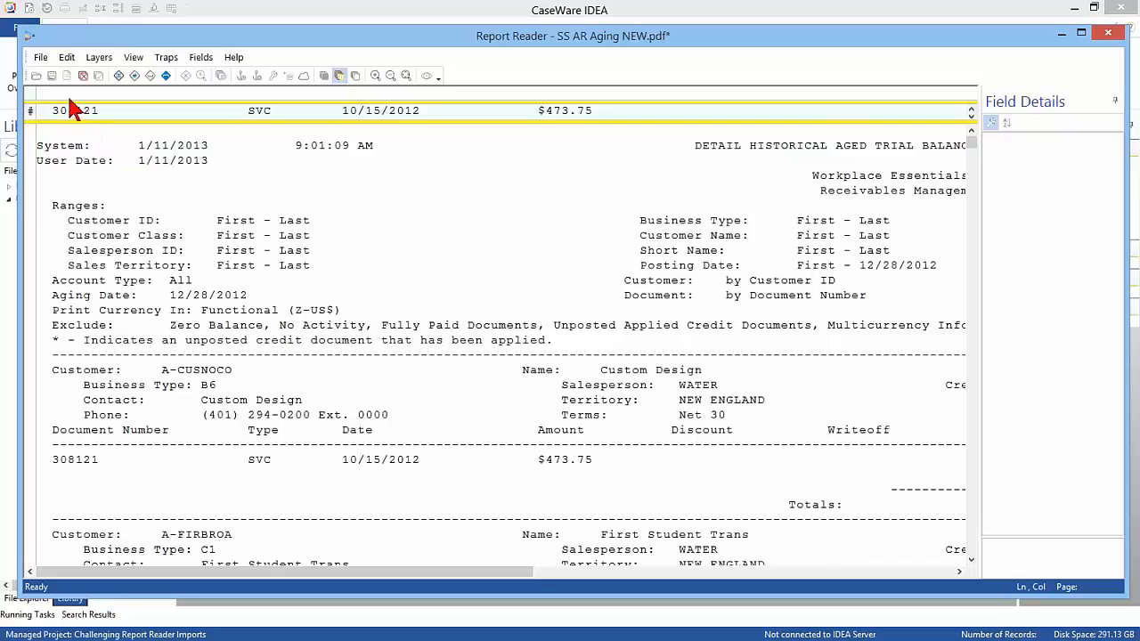
click(134, 75)
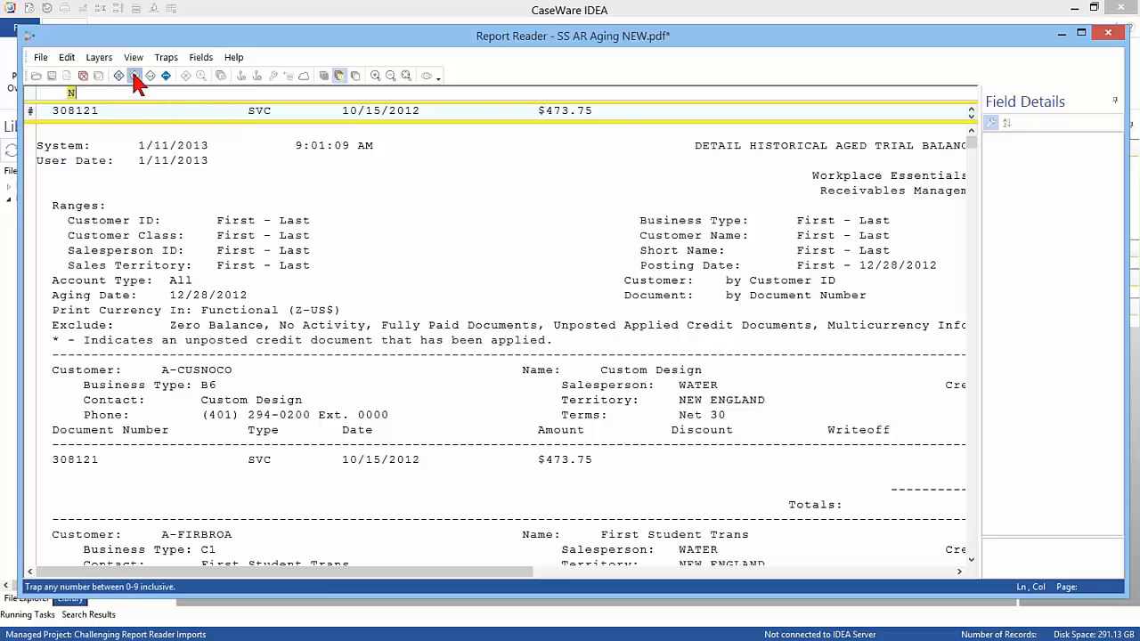
text(NN)
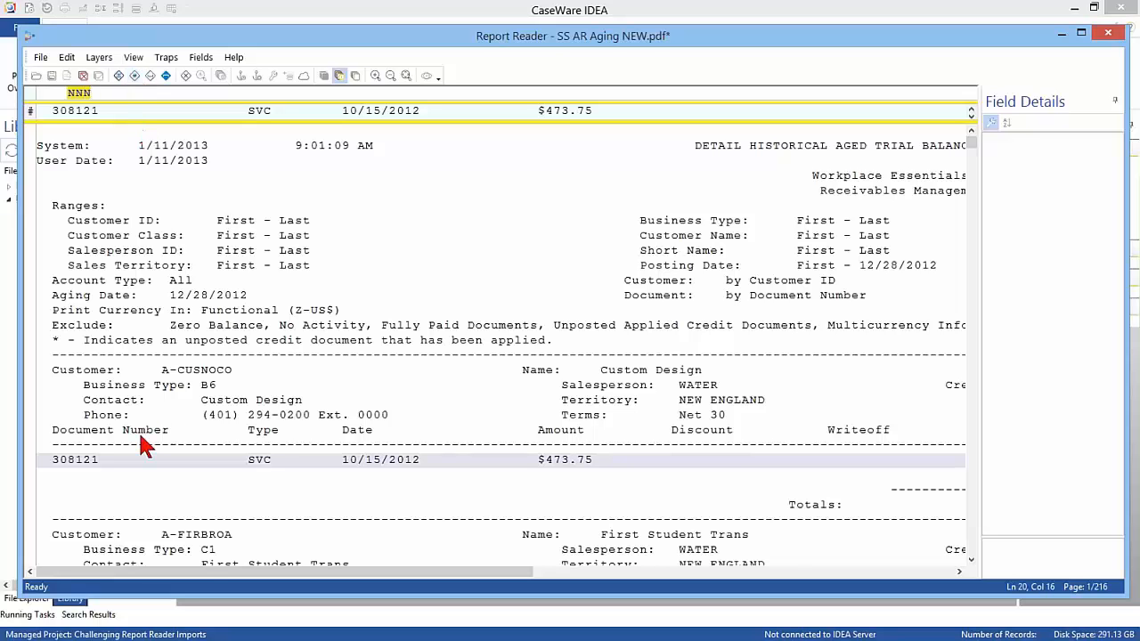
click(91, 465)
click(77, 109)
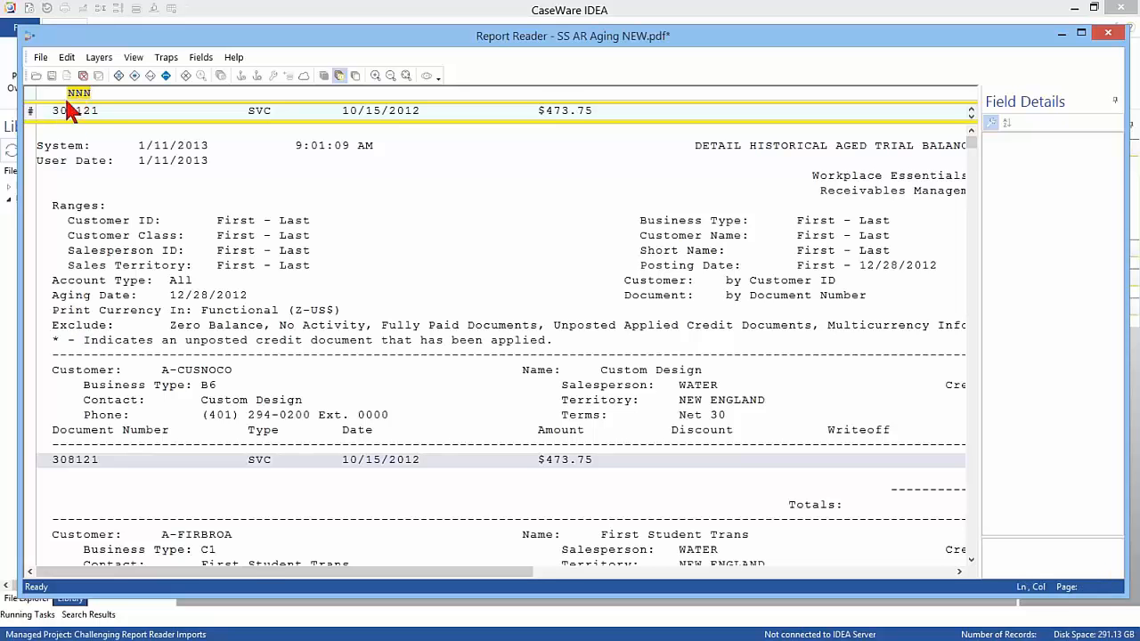
click(513, 114)
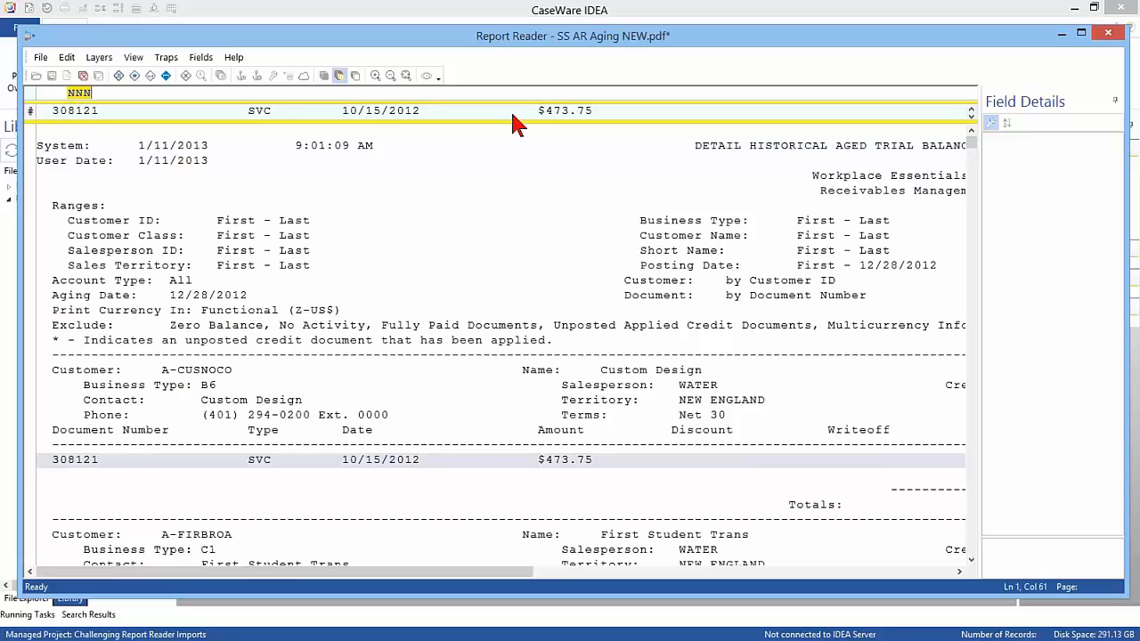
click(571, 93)
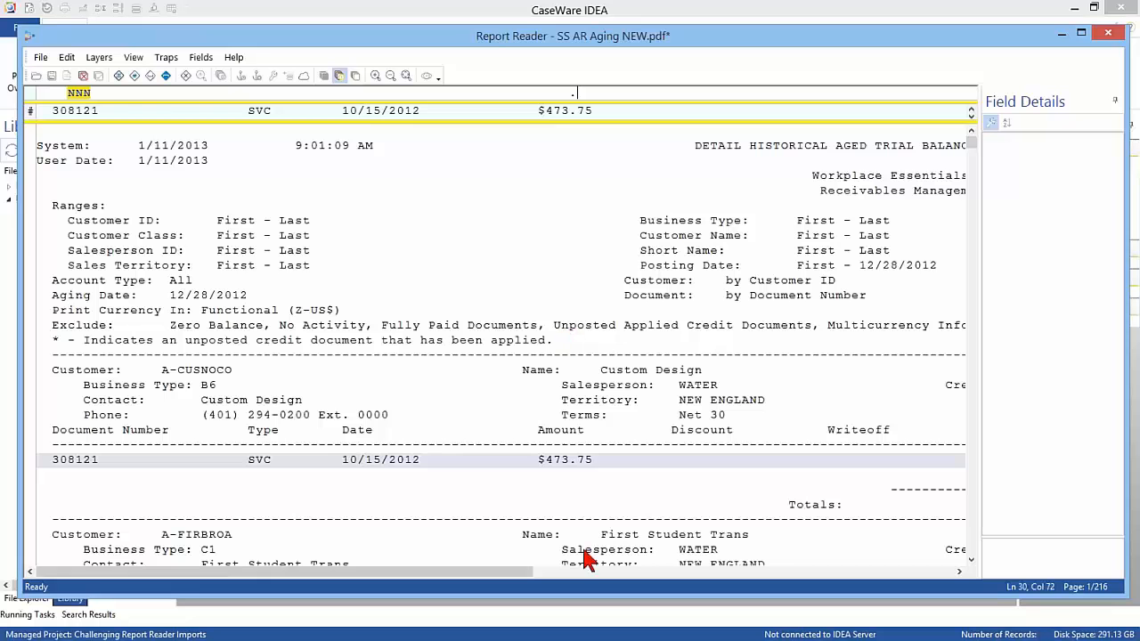
- Check which lines the trap captures on the first two pages of the report, and return to the beginning of page 1
click(554, 461)
scroll(556, 467, down, 8)
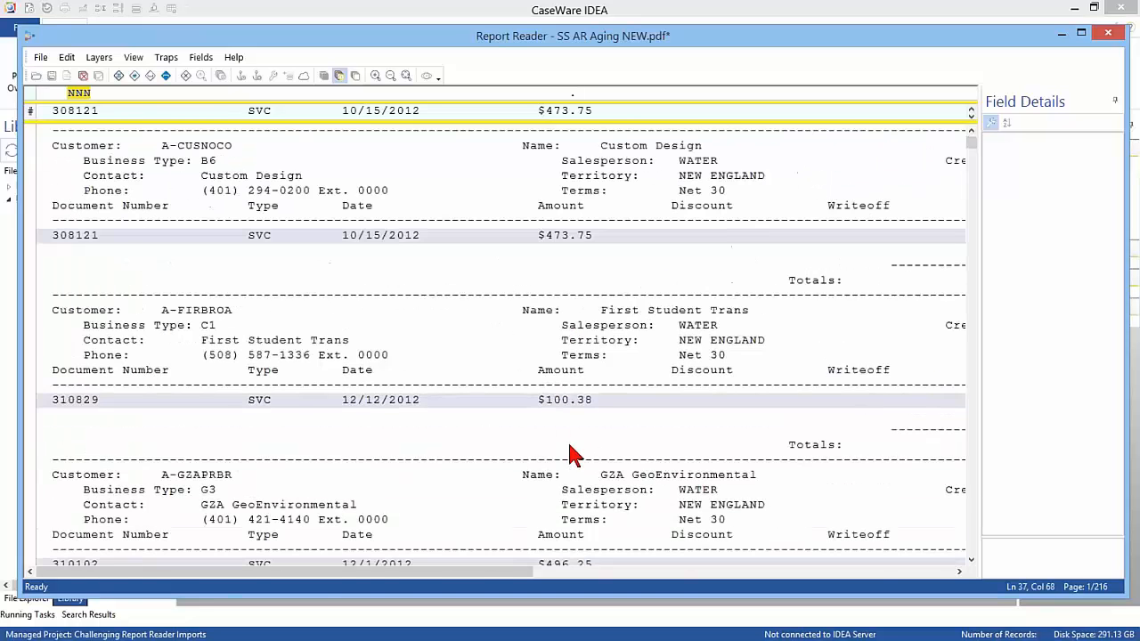
click(375, 431)
scroll(373, 428, down, 10)
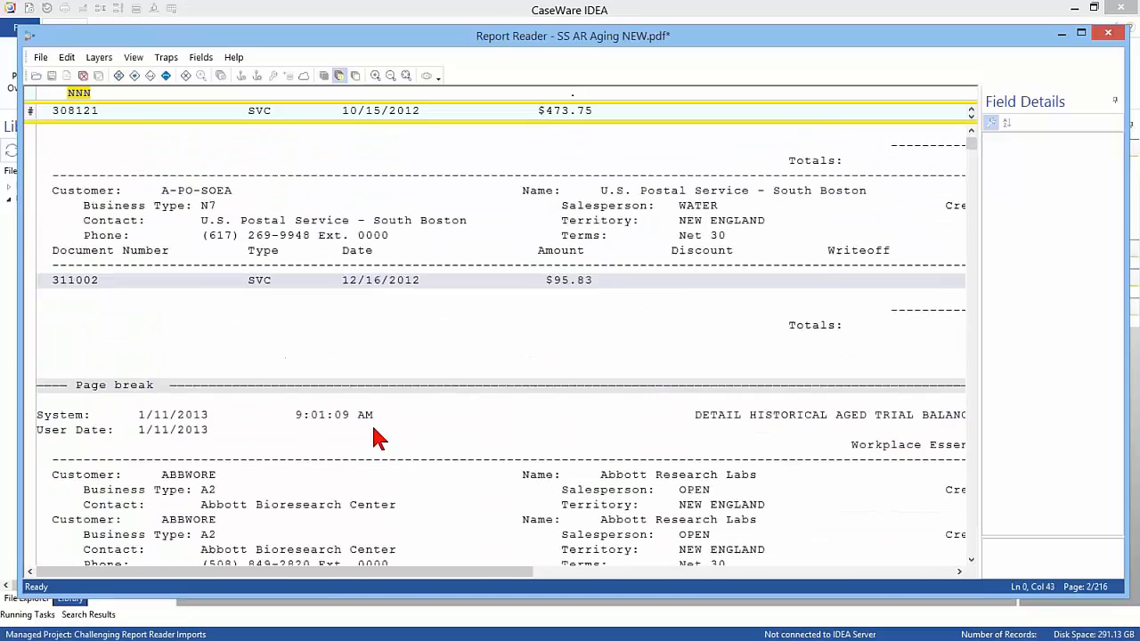
click(124, 414)
click(79, 385)
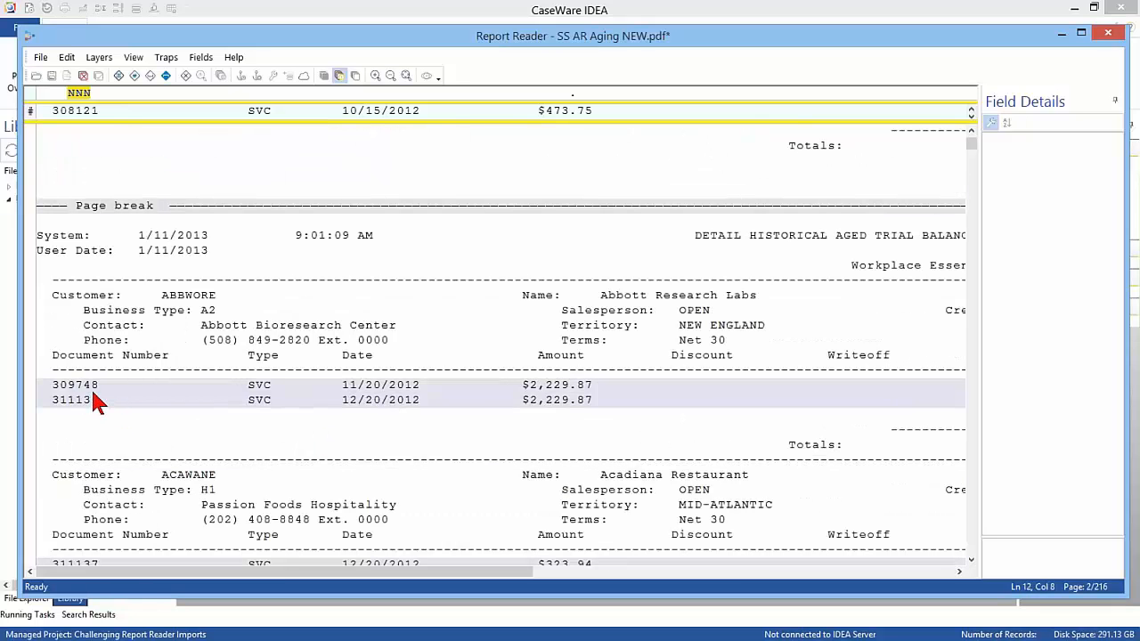
click(121, 389)
scroll(119, 392, down, 3)
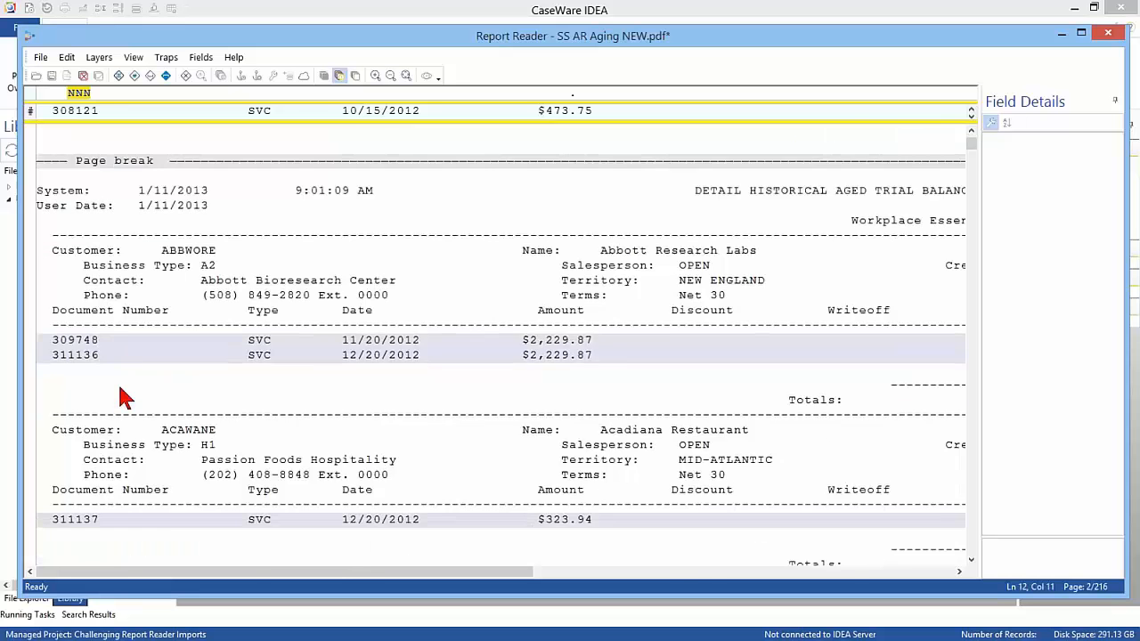
click(123, 353)
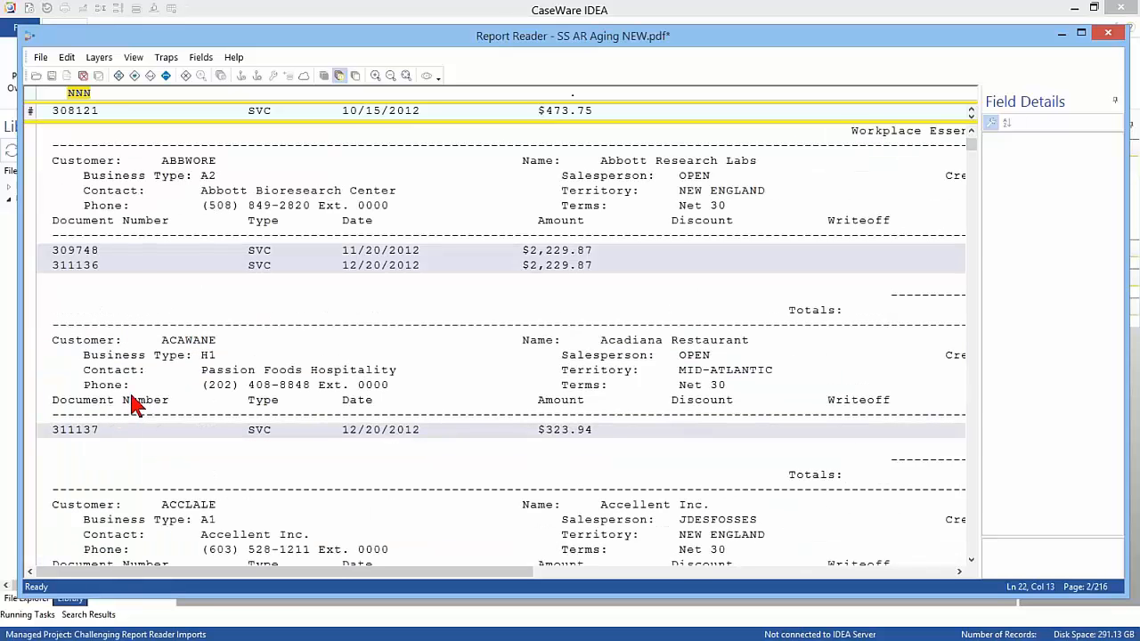
click(147, 416)
scroll(147, 415, up, 3)
scroll(147, 415, up, 12)
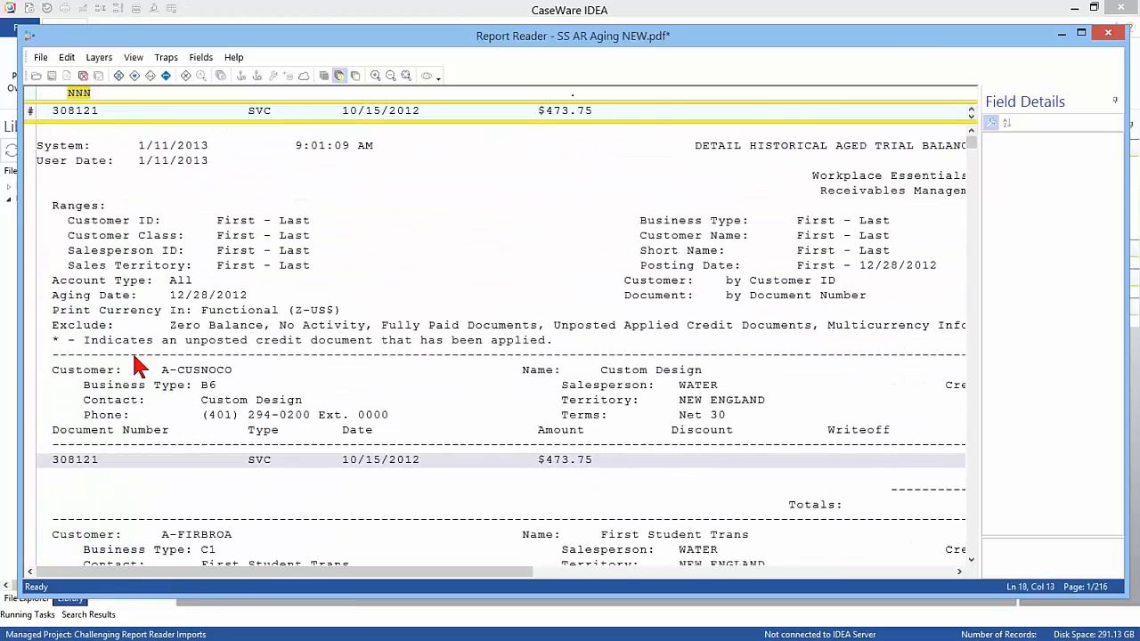
click(137, 340)
- Define the document number on the sample line as a field named DOC_NO with type Character
click(62, 112)
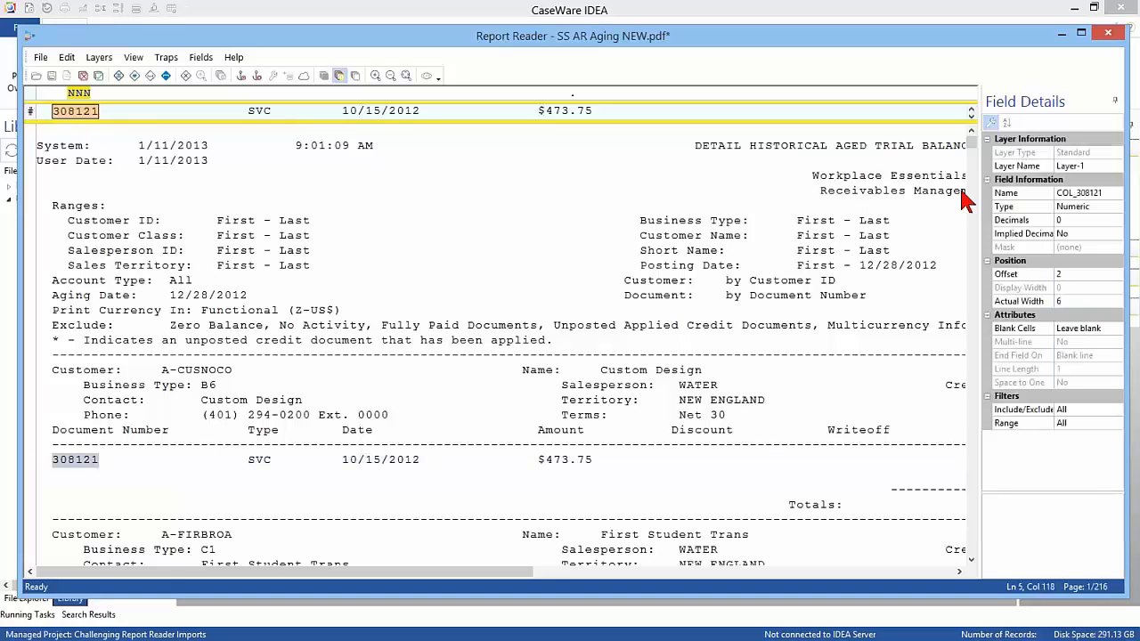
click(1009, 195)
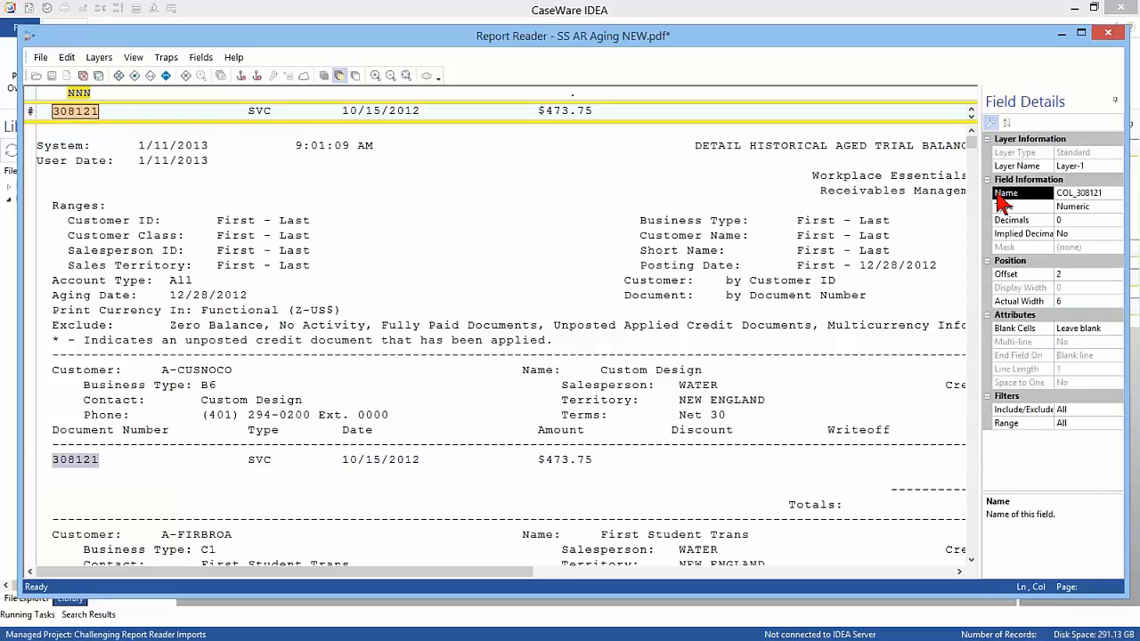
text(doc no)
click(1065, 207)
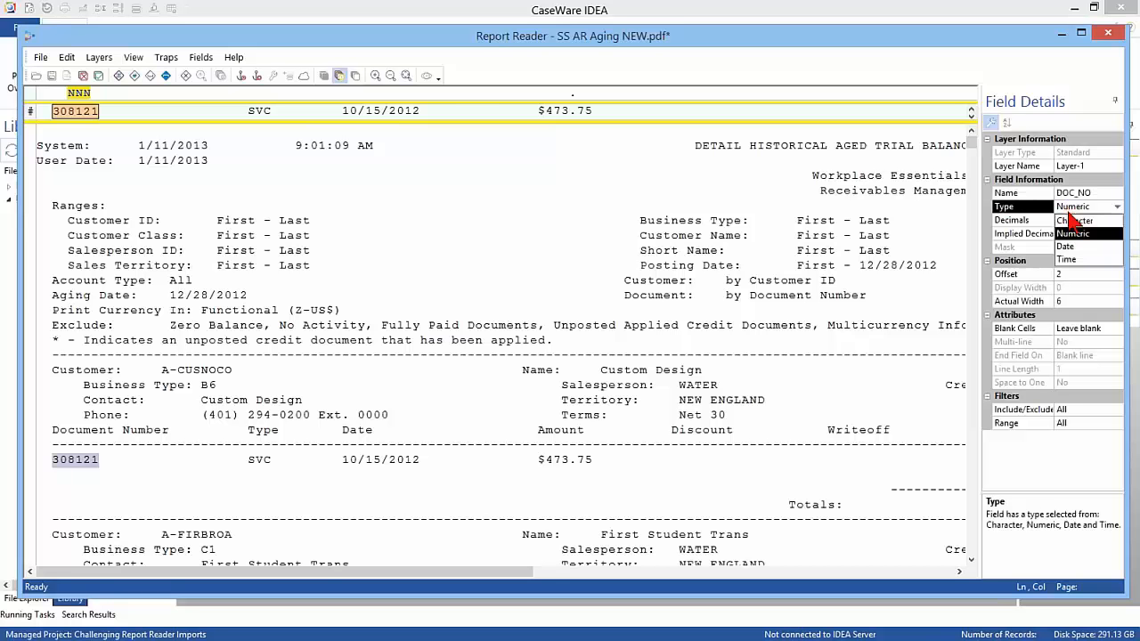
click(1074, 220)
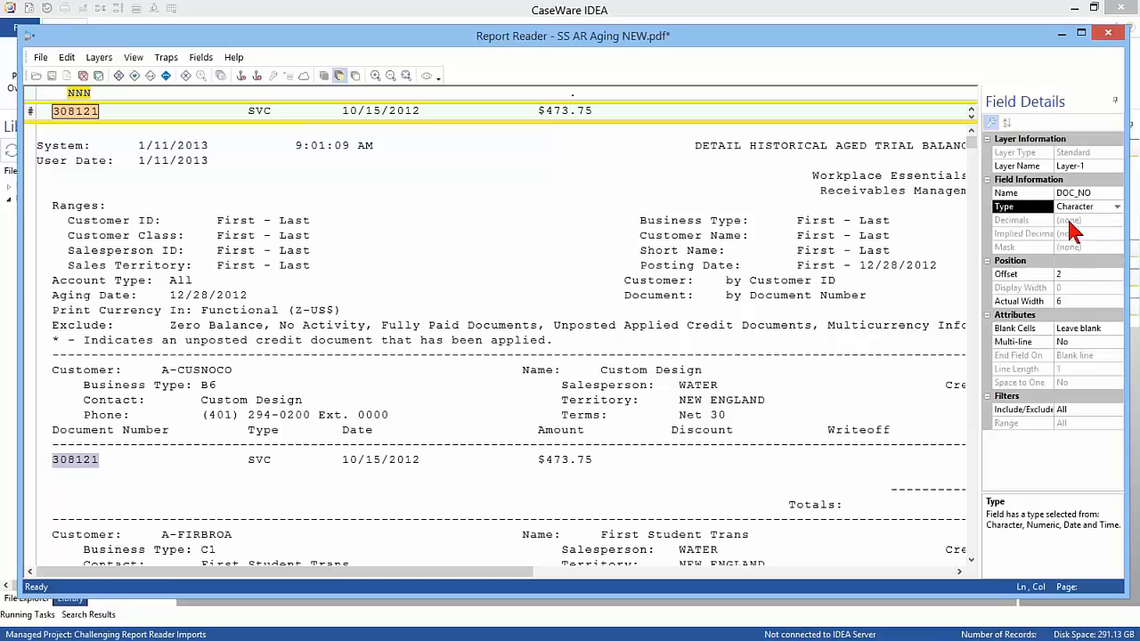
- Define the SVC code on the sample line as a field named TYPE
drag(250, 112, 272, 112)
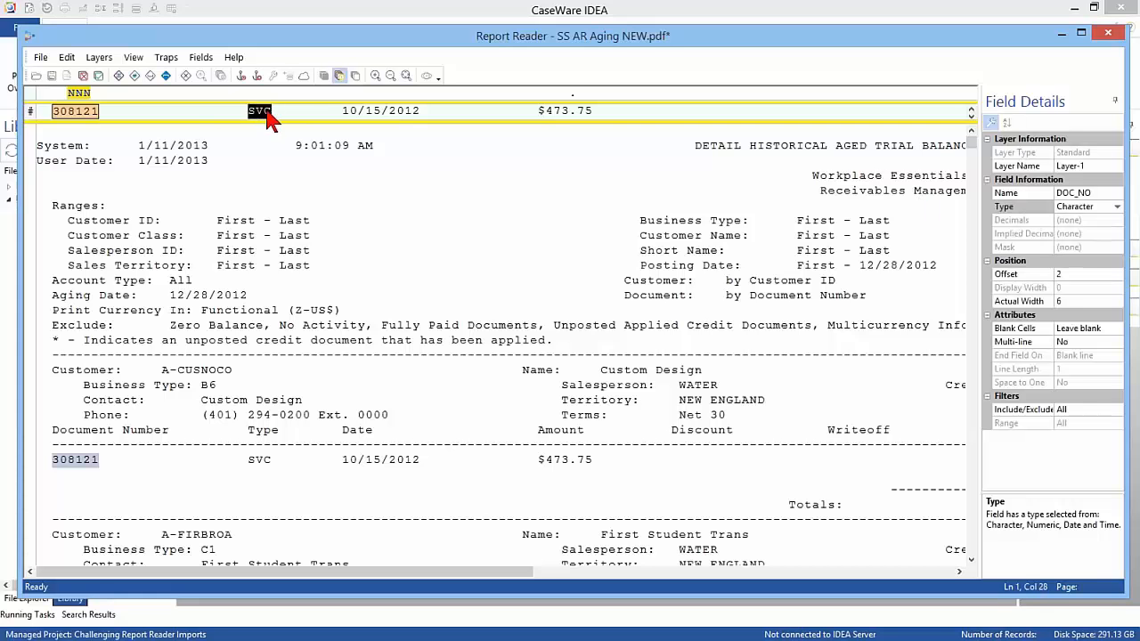
click(1022, 195)
text(type)
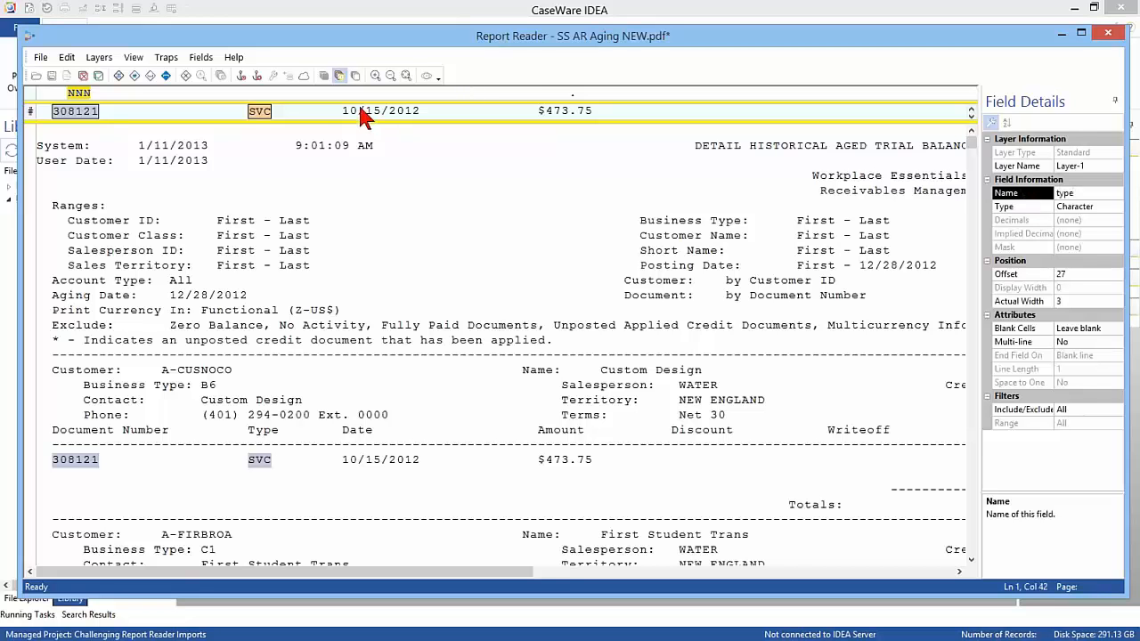
- Define the date on the sample line as a field named DATE with type Date and mask MM/DD/YYYY
drag(344, 112, 420, 125)
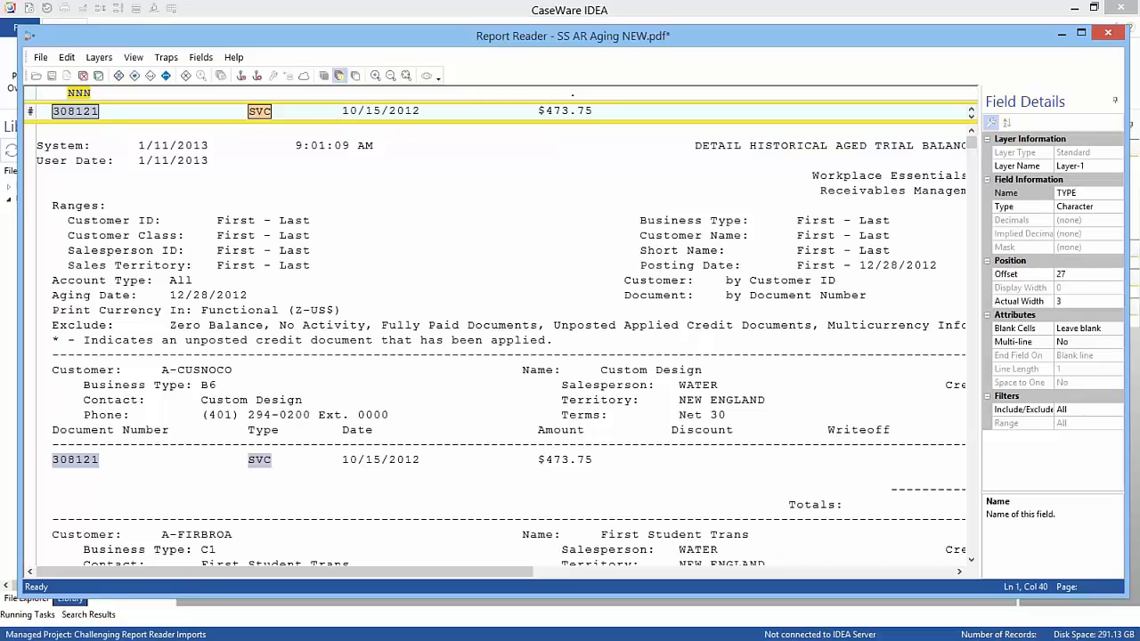
click(1015, 194)
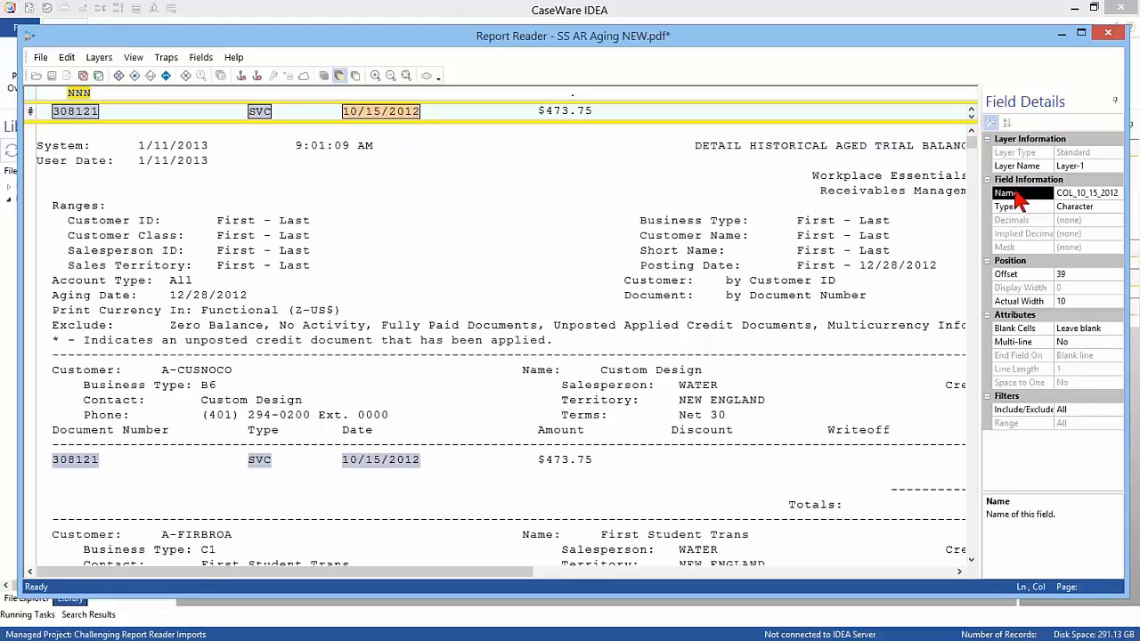
text(date)
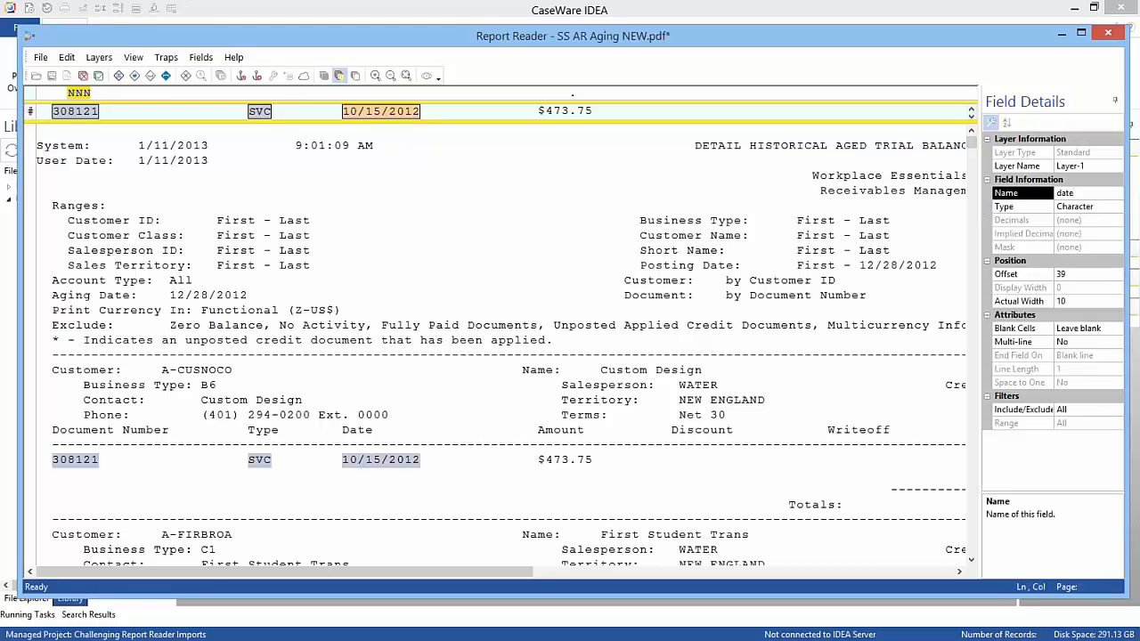
click(1116, 208)
click(1076, 249)
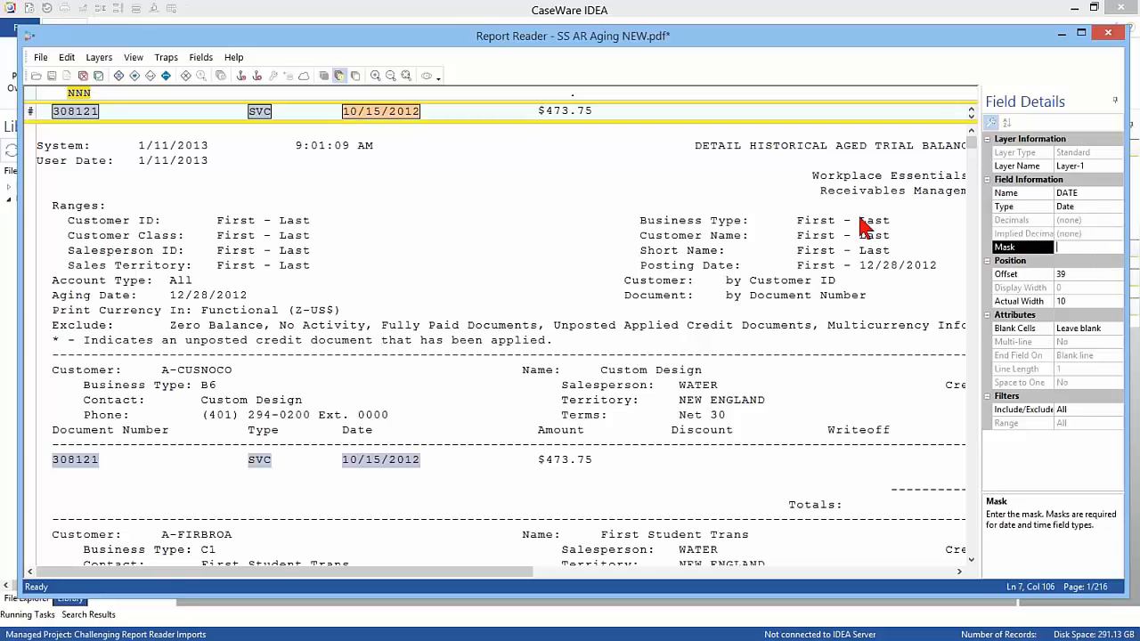
text(mm/dd/yyyy)
key(Return)
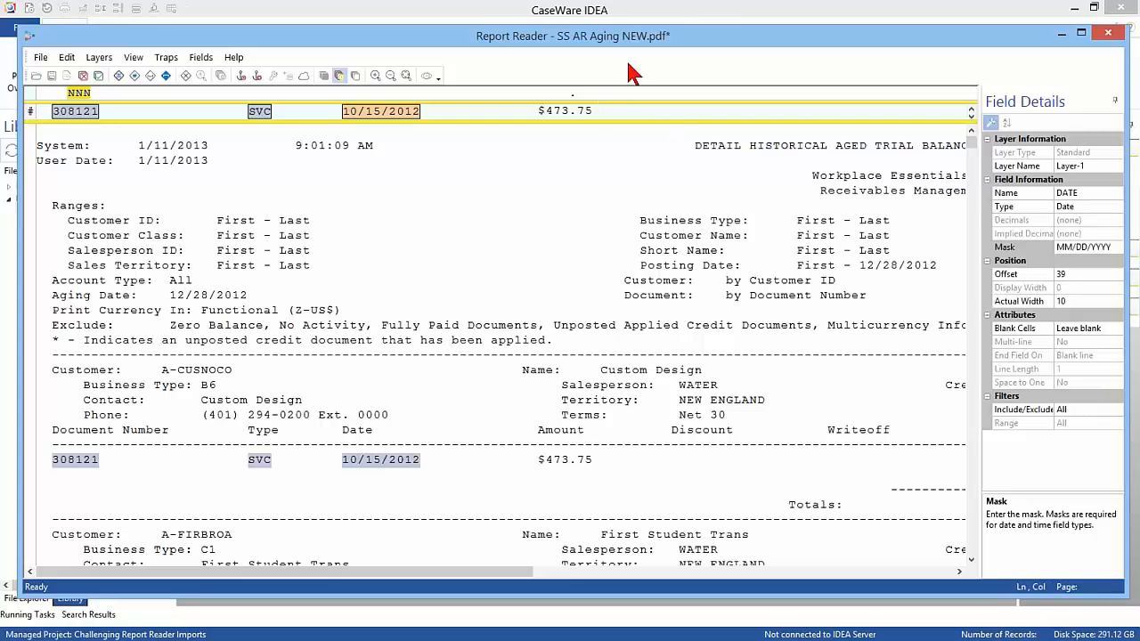
- Define the amount on the sample line as a 14-character numeric field named AMOUNT, and save the base layer
drag(498, 110, 610, 125)
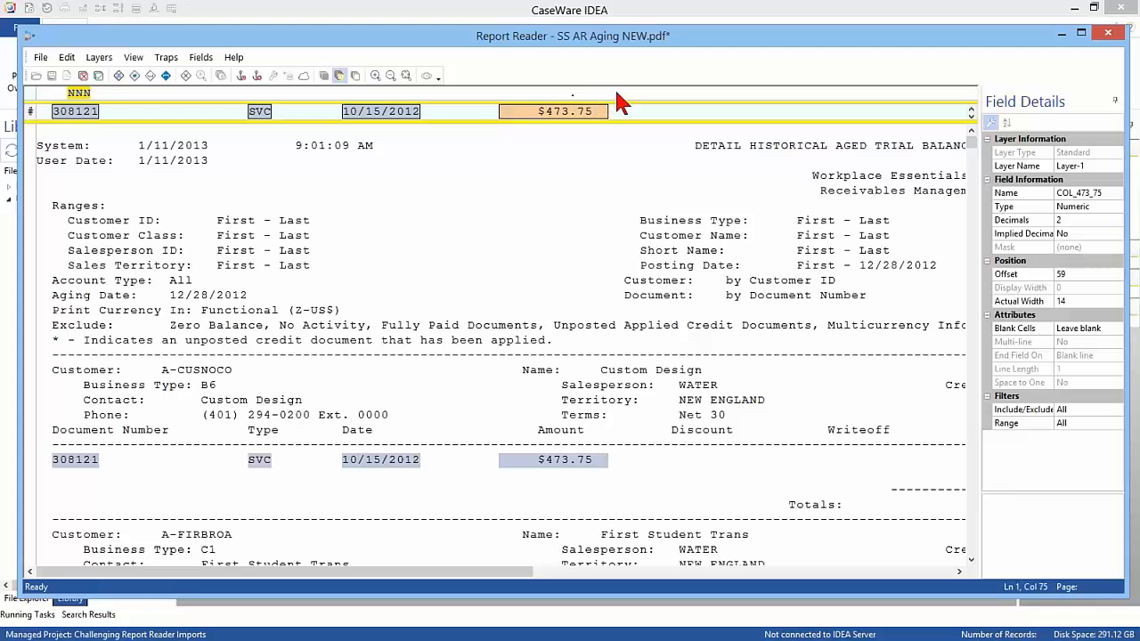
click(1033, 195)
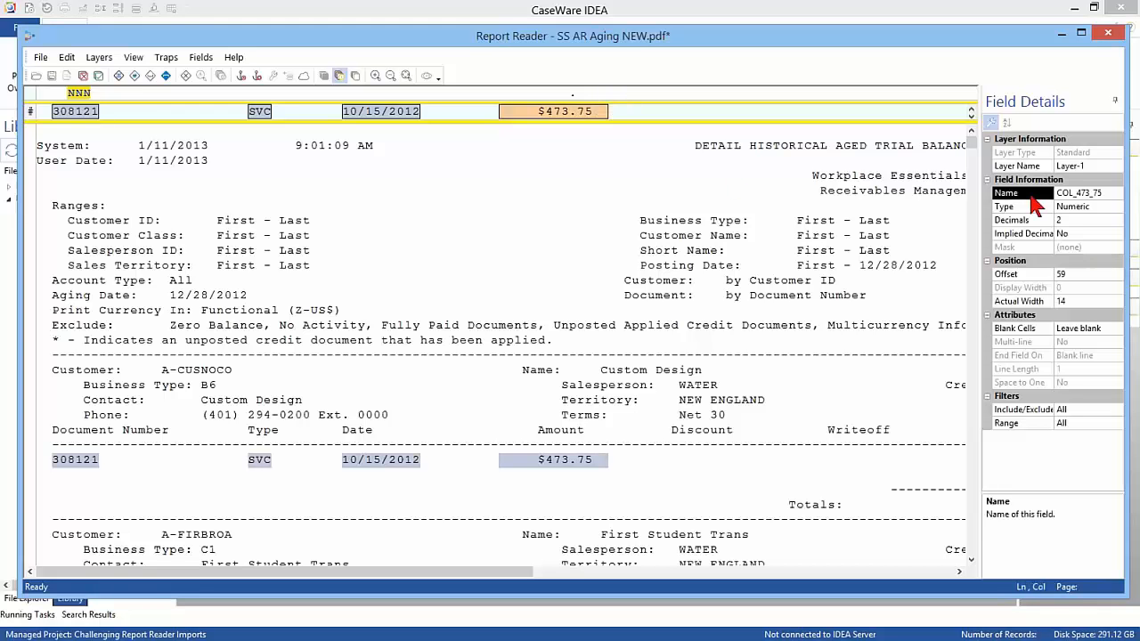
text(amount)
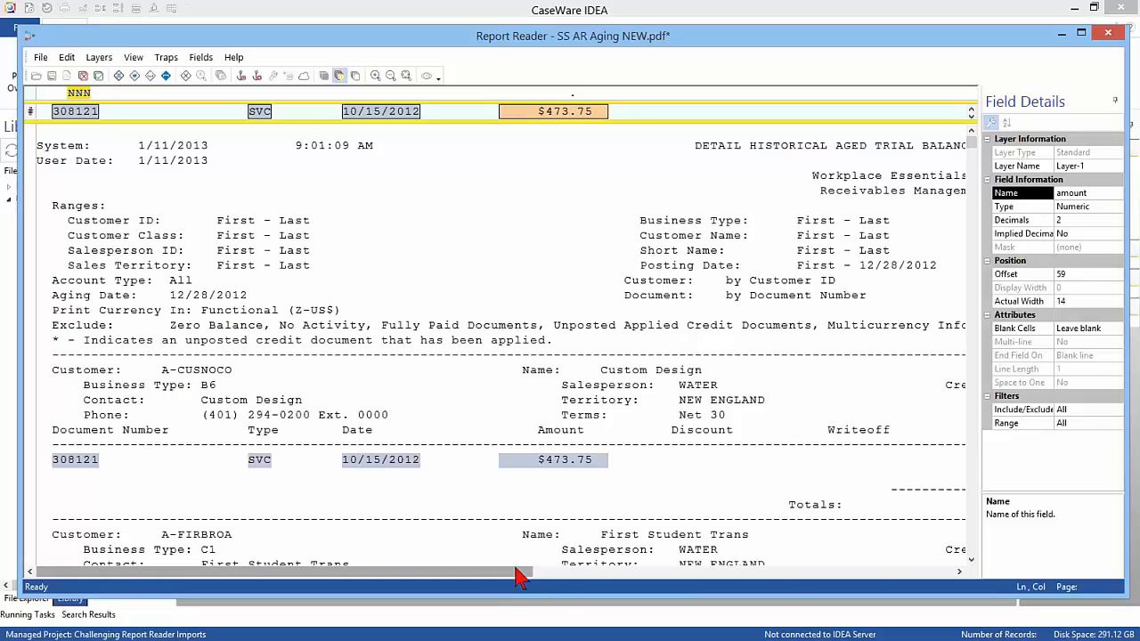
drag(527, 572, 942, 591)
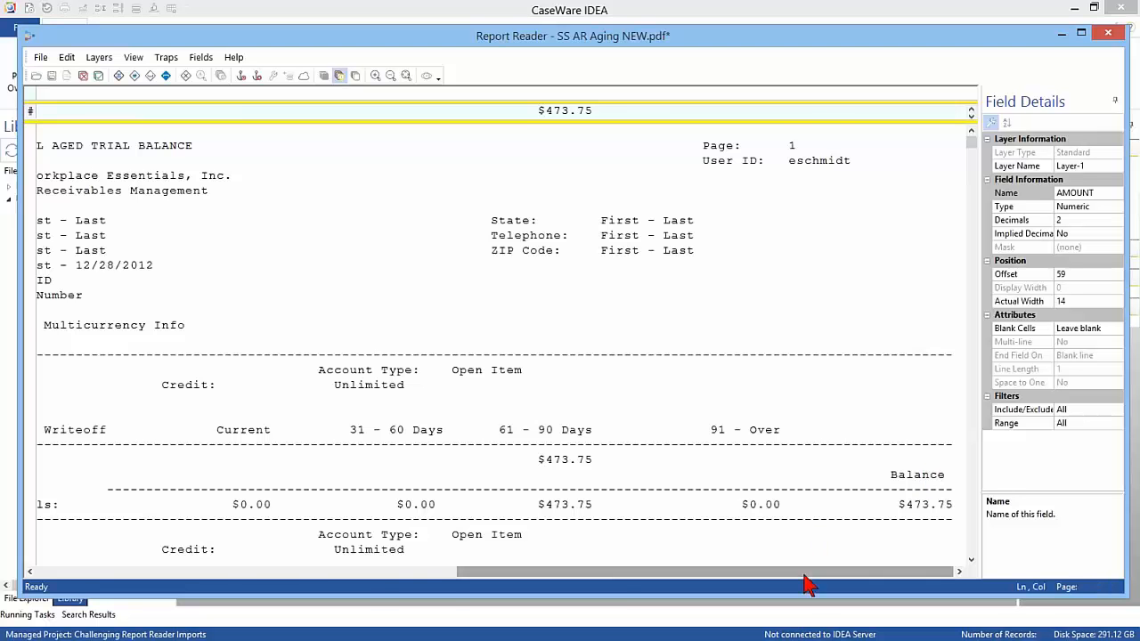
drag(804, 591, 374, 590)
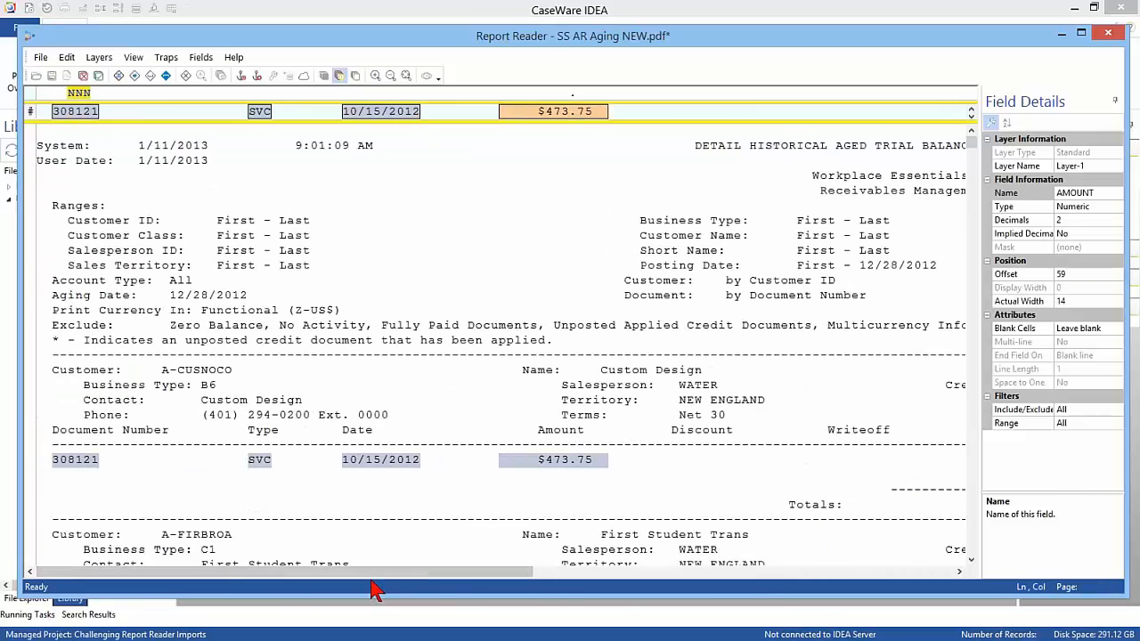
click(99, 75)
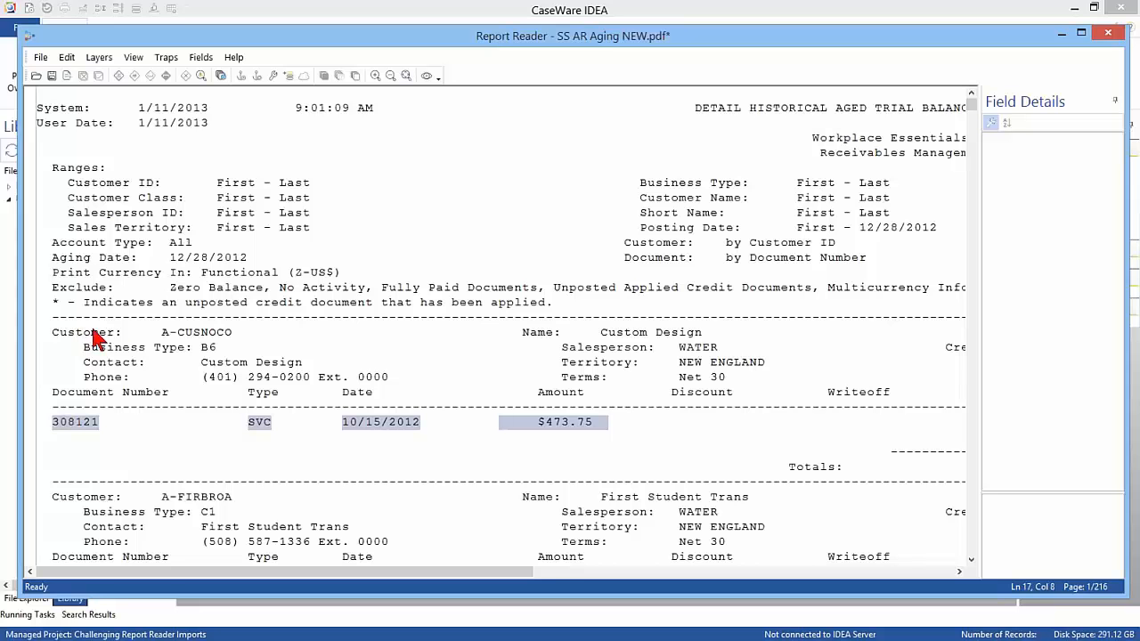
- Create a standard layer from the first customer's four header lines, with a trap on the colon after Customer
drag(96, 338, 129, 378)
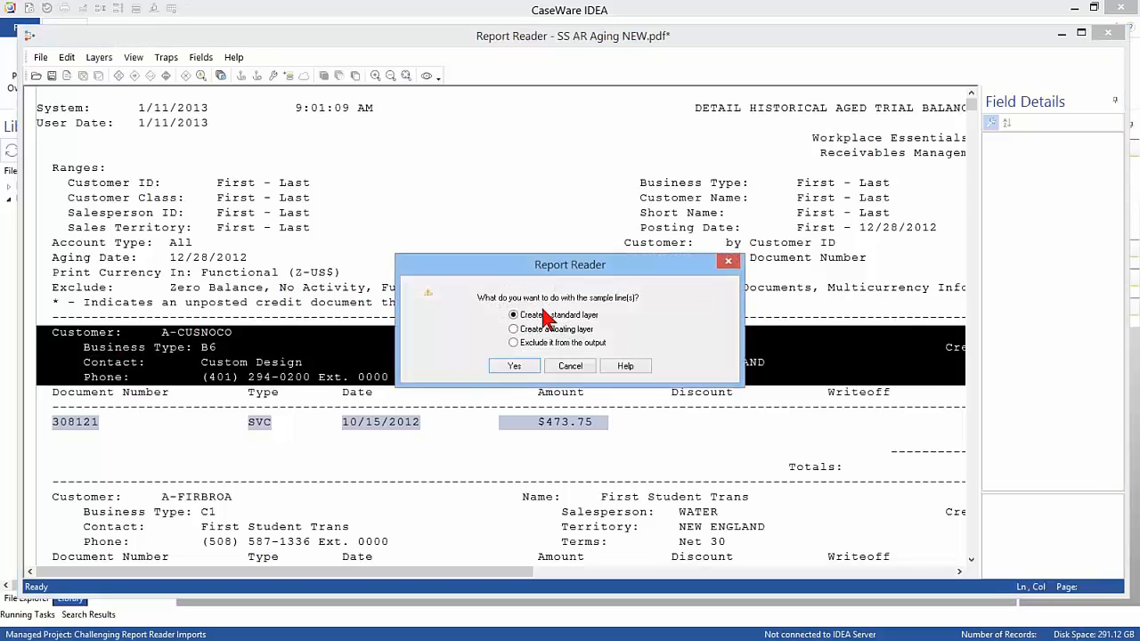
click(515, 366)
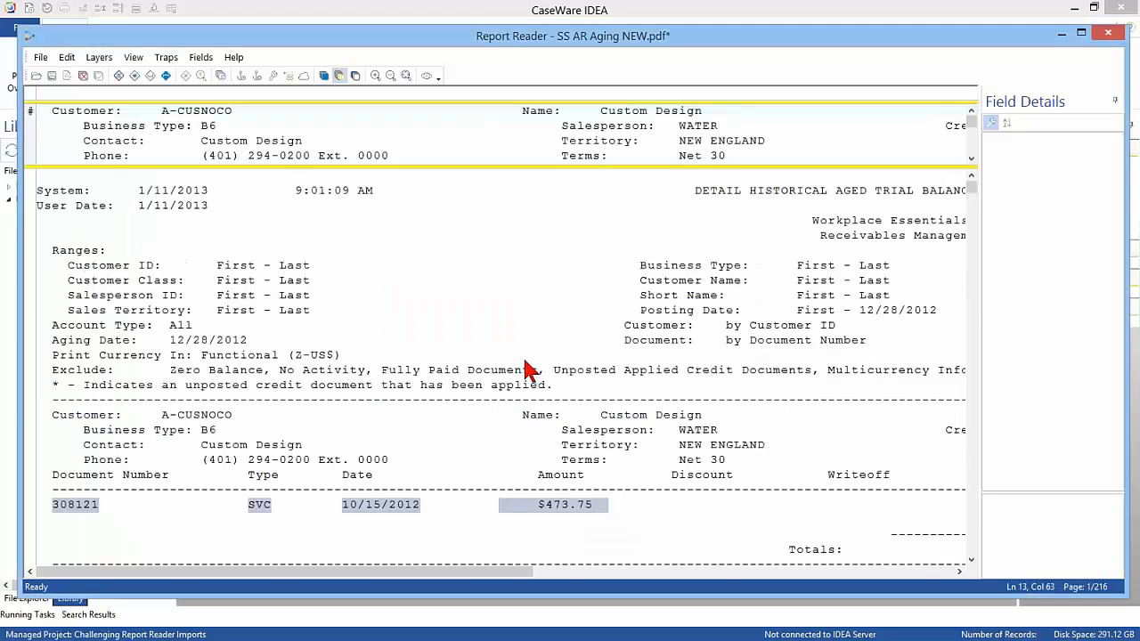
click(55, 126)
click(119, 133)
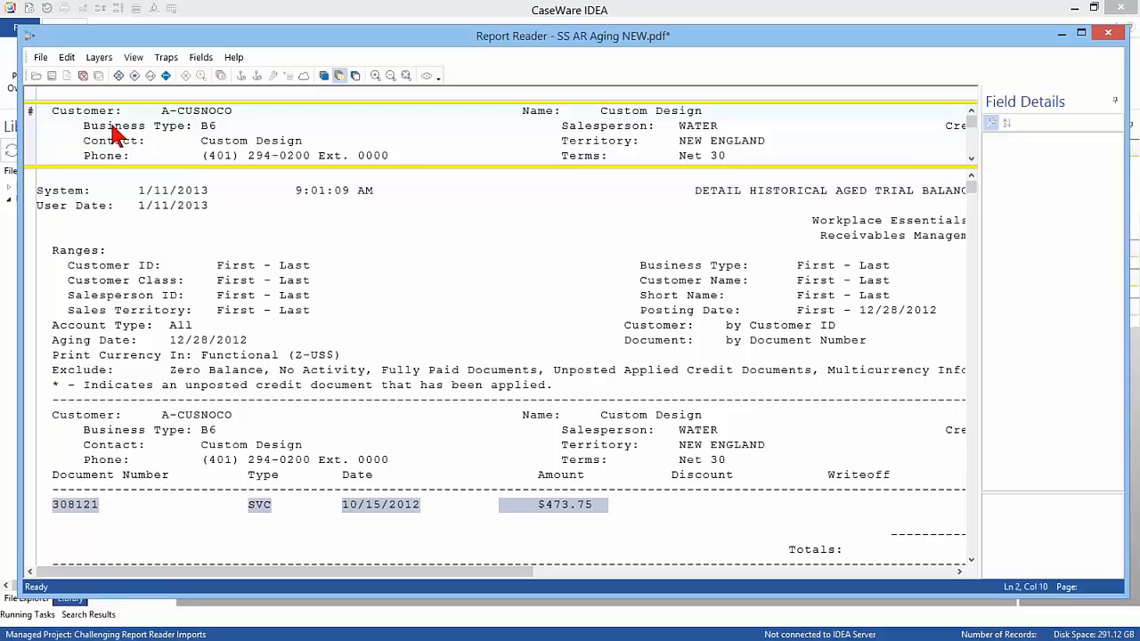
click(87, 118)
click(116, 93)
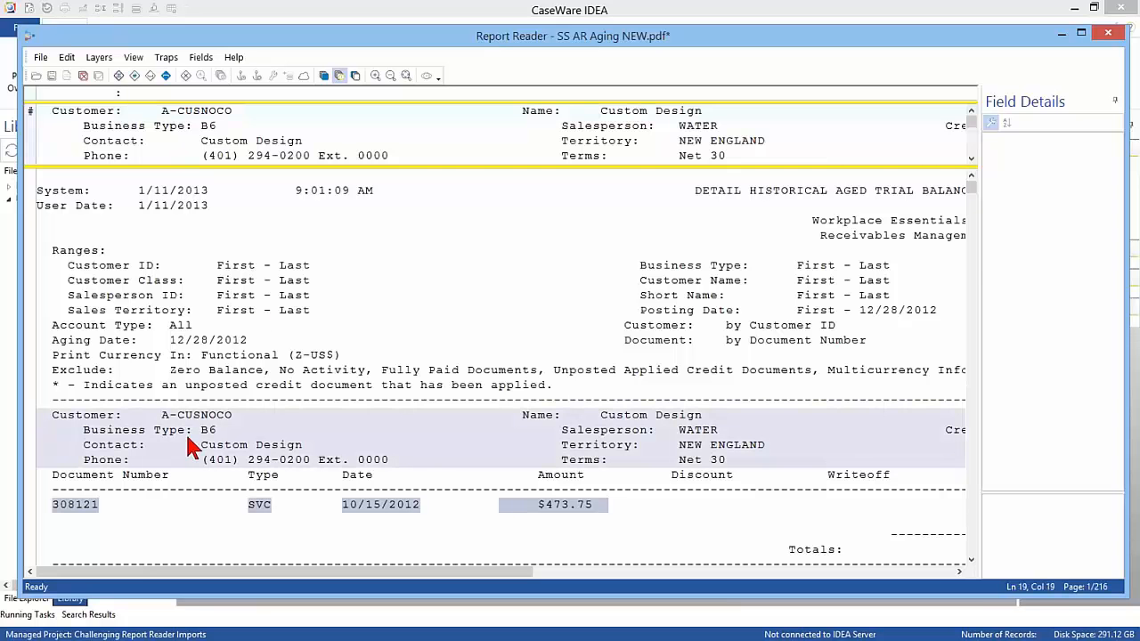
- Check which customer header blocks the colon trap captures across the first two pages of the report
scroll(182, 433, down, 3)
scroll(184, 424, down, 8)
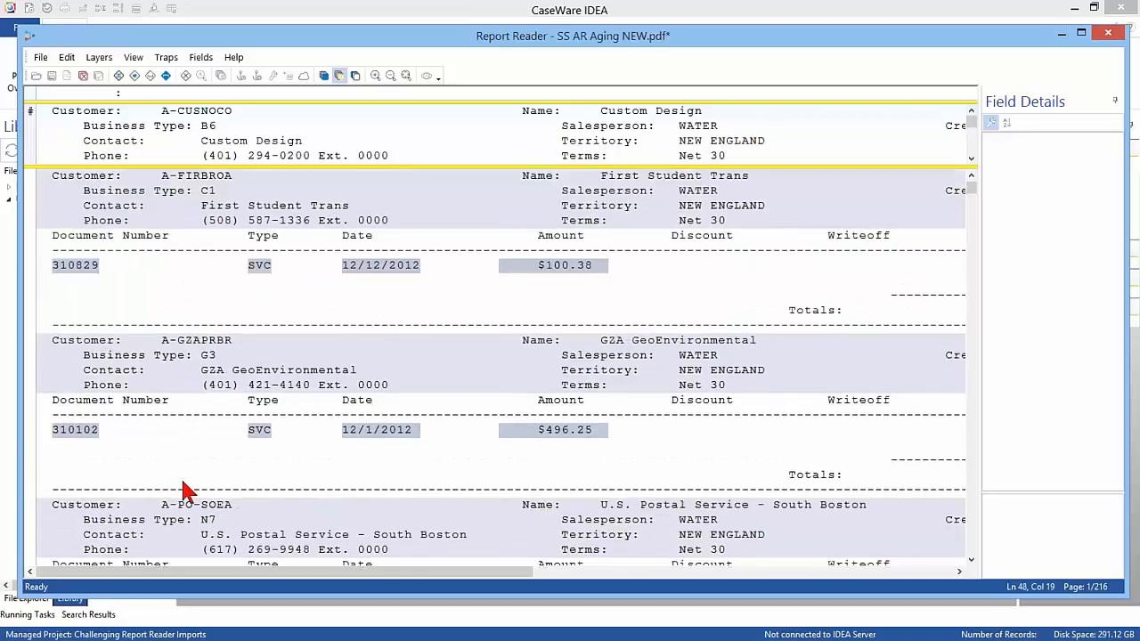
scroll(169, 472, down, 6)
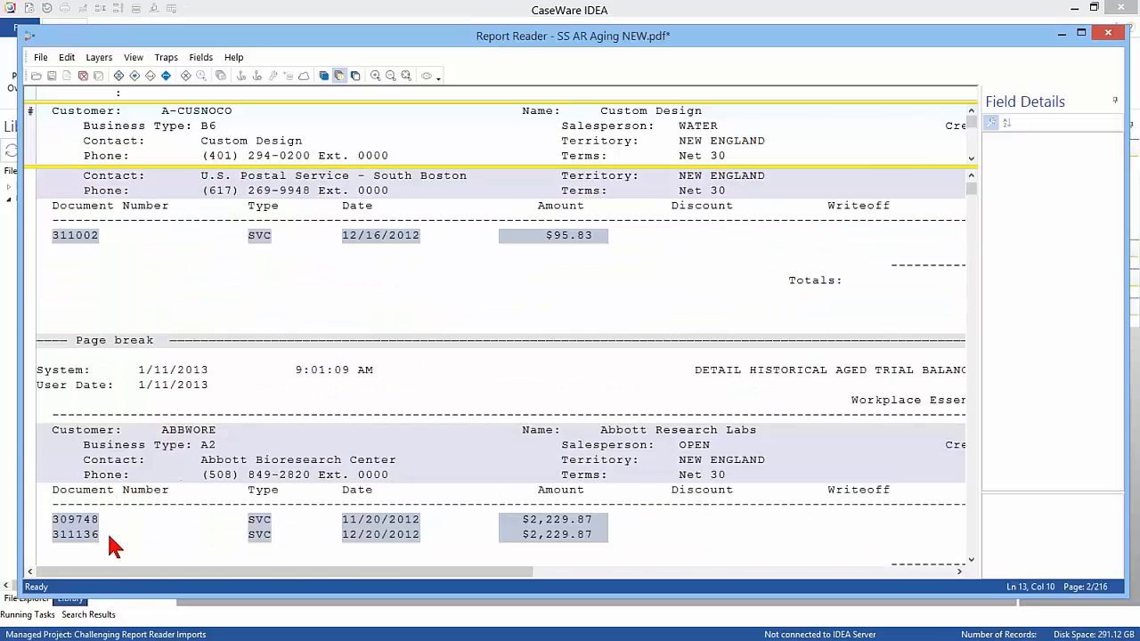
scroll(159, 485, up, 12)
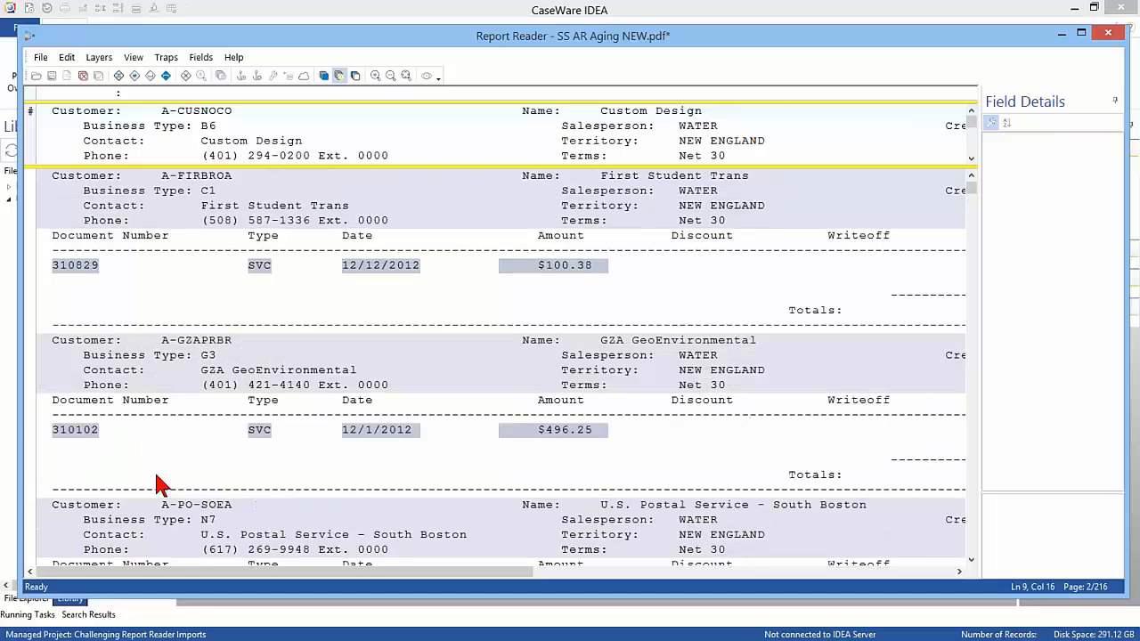
scroll(158, 485, down, 1)
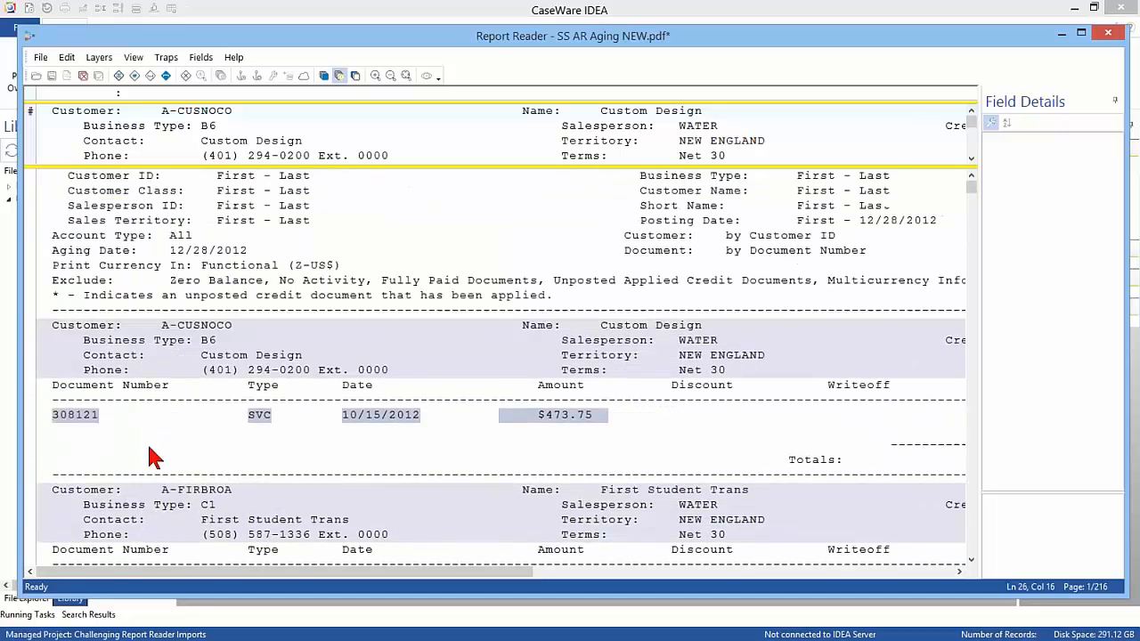
scroll(148, 427, down, 3)
click(147, 341)
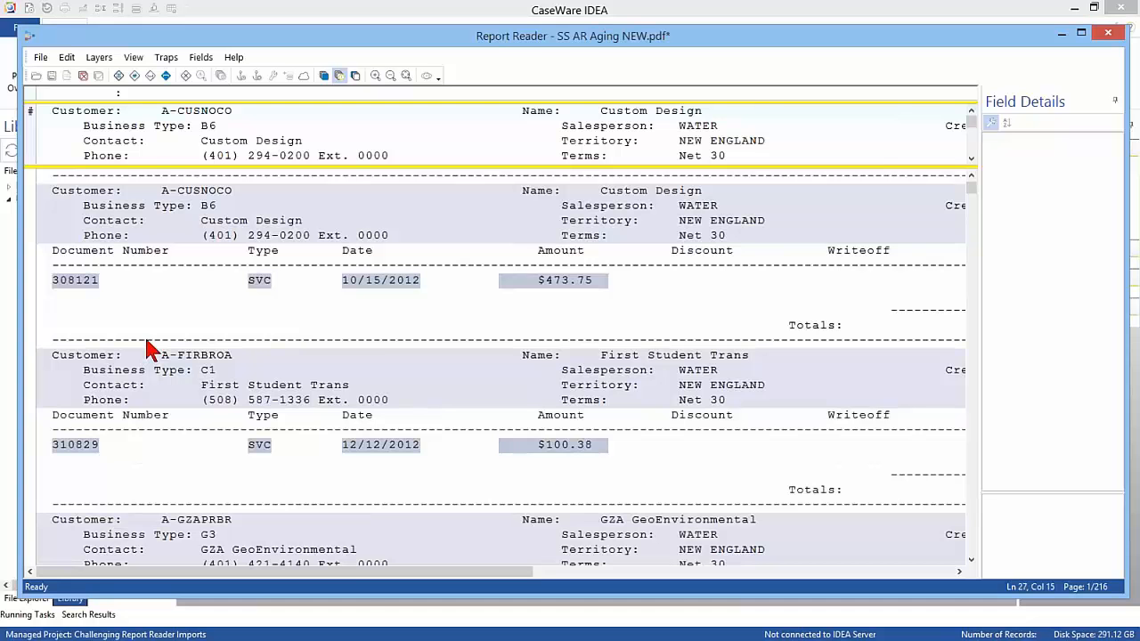
- Define the customer code as a 25-character field named CUSTOMER, with blank cells using the value from the previous record
click(151, 194)
click(150, 172)
click(159, 129)
drag(147, 113, 335, 121)
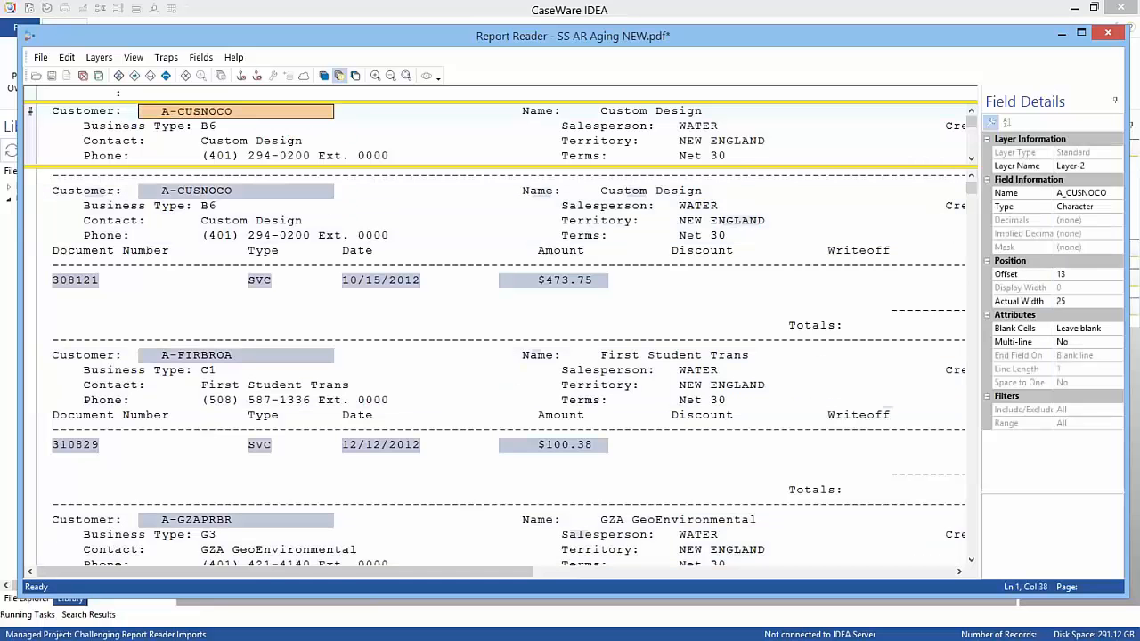
click(1033, 198)
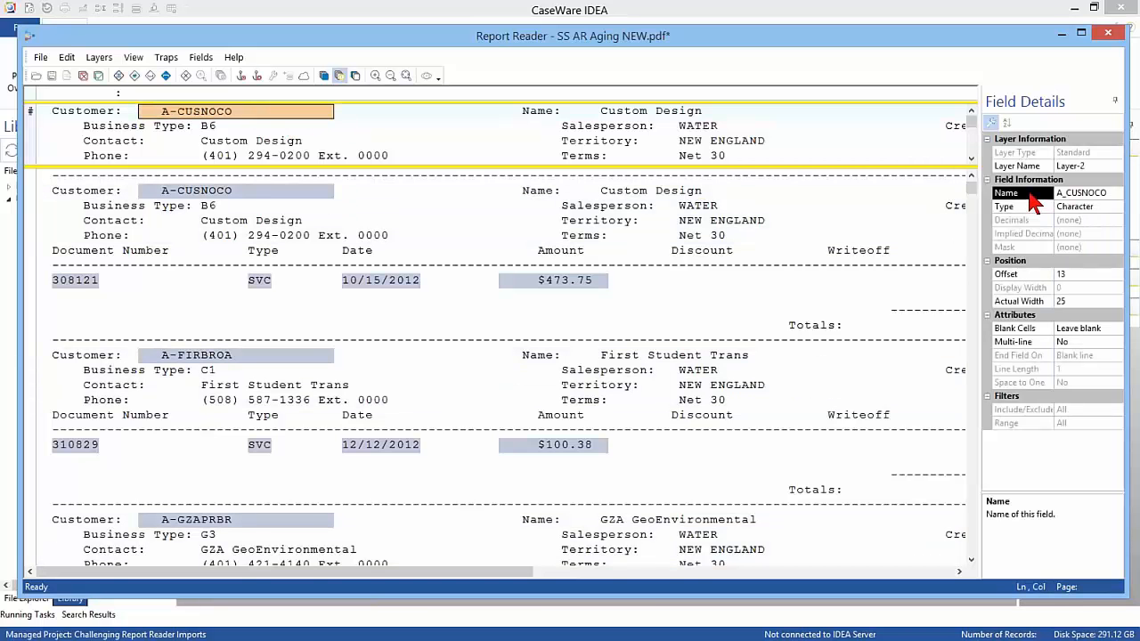
text(customer)
click(1073, 329)
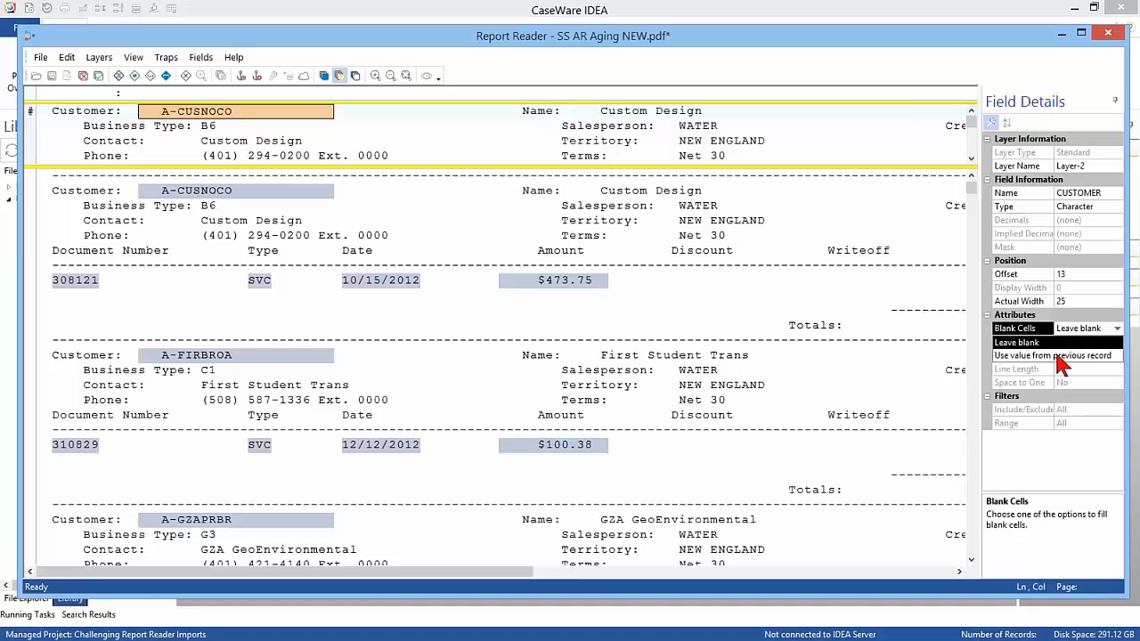
click(1063, 357)
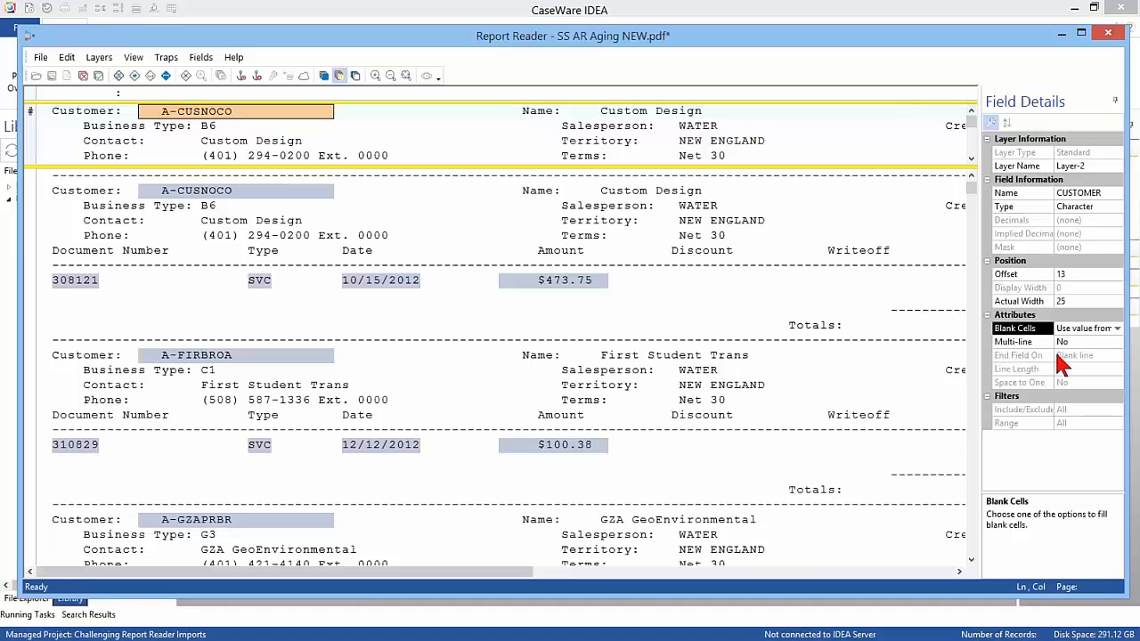
- Examine the CUSTOMER field on pages 1 and 2, including customers with several document lines
click(223, 355)
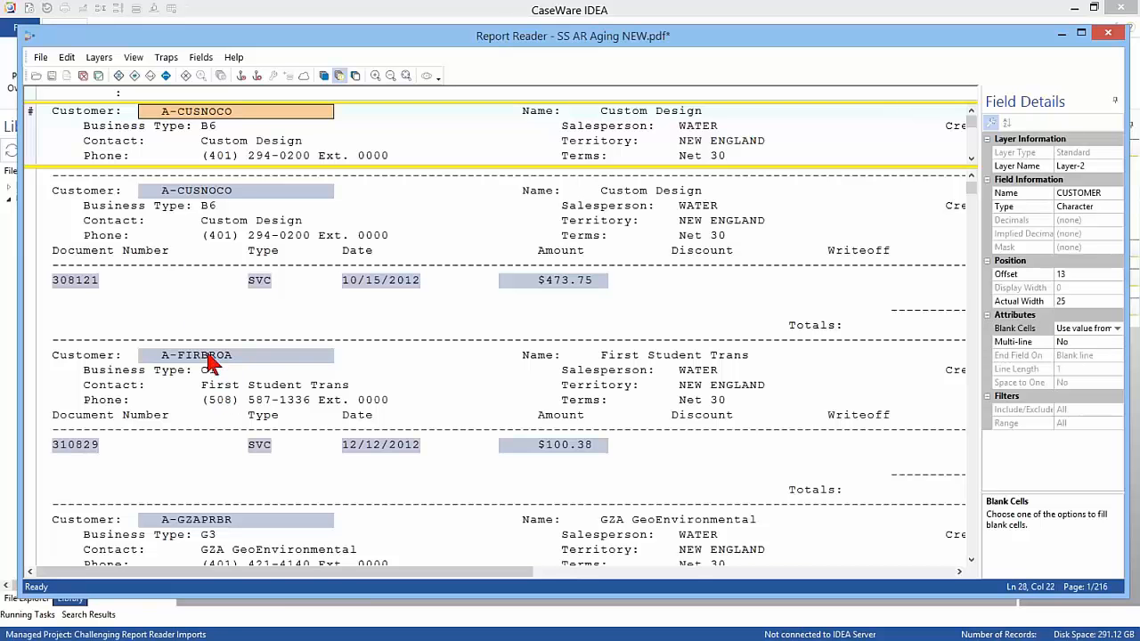
scroll(254, 416, down, 5)
scroll(241, 423, down, 10)
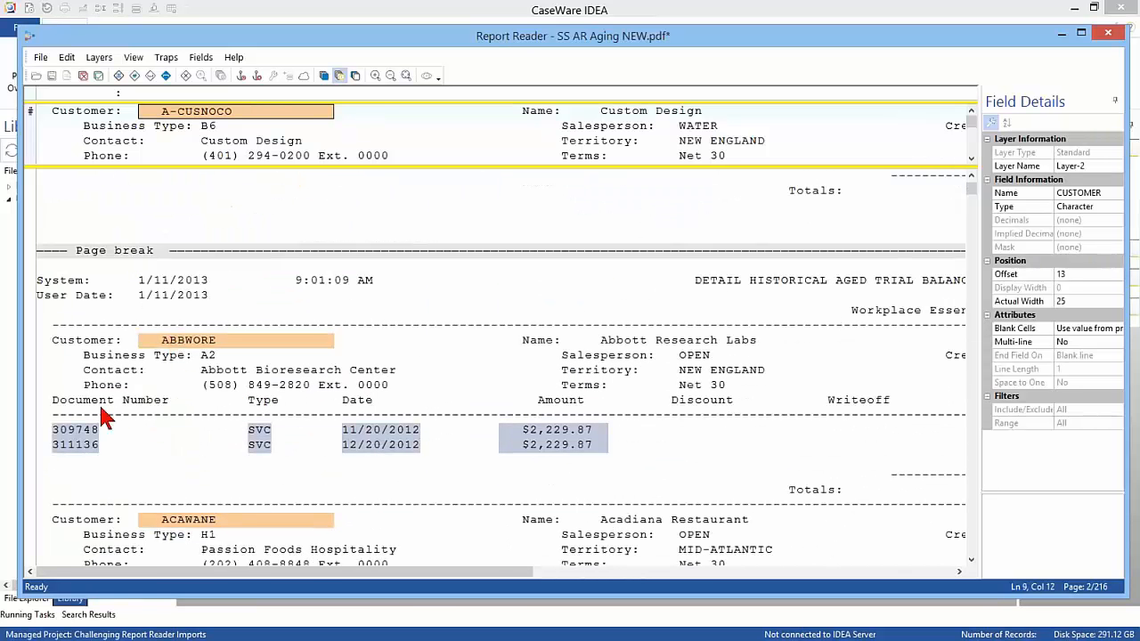
click(75, 428)
scroll(134, 401, up, 8)
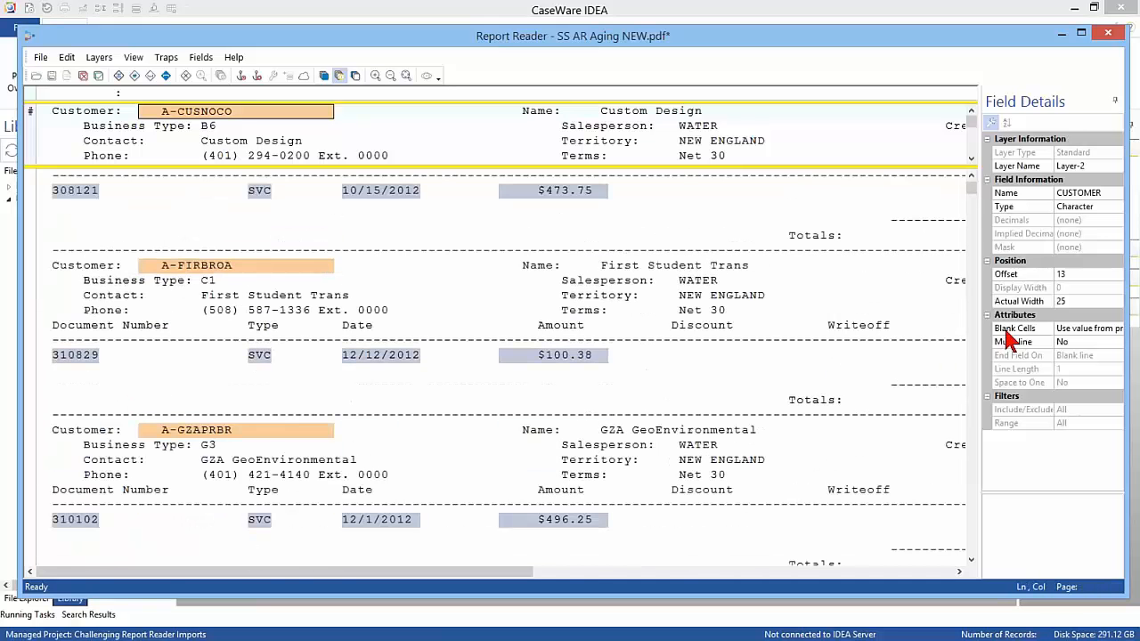
scroll(415, 454, up, 6)
scroll(405, 445, down, 4)
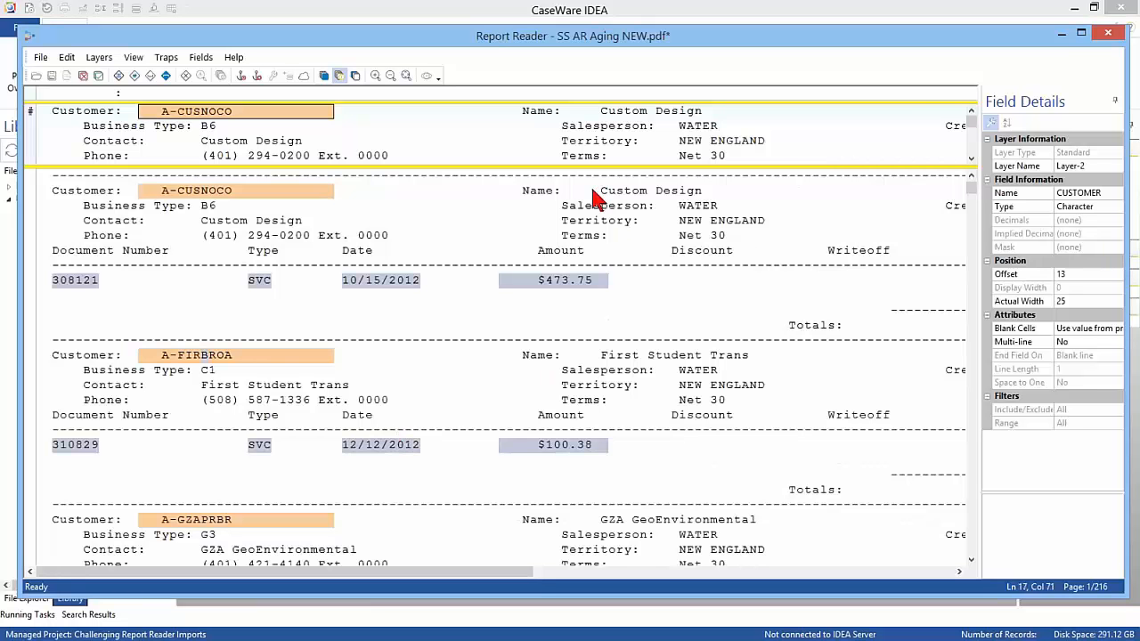
- Define the customer name as a 42-character field called NAME, with blank cells using the value from the previous record
drag(588, 111, 914, 111)
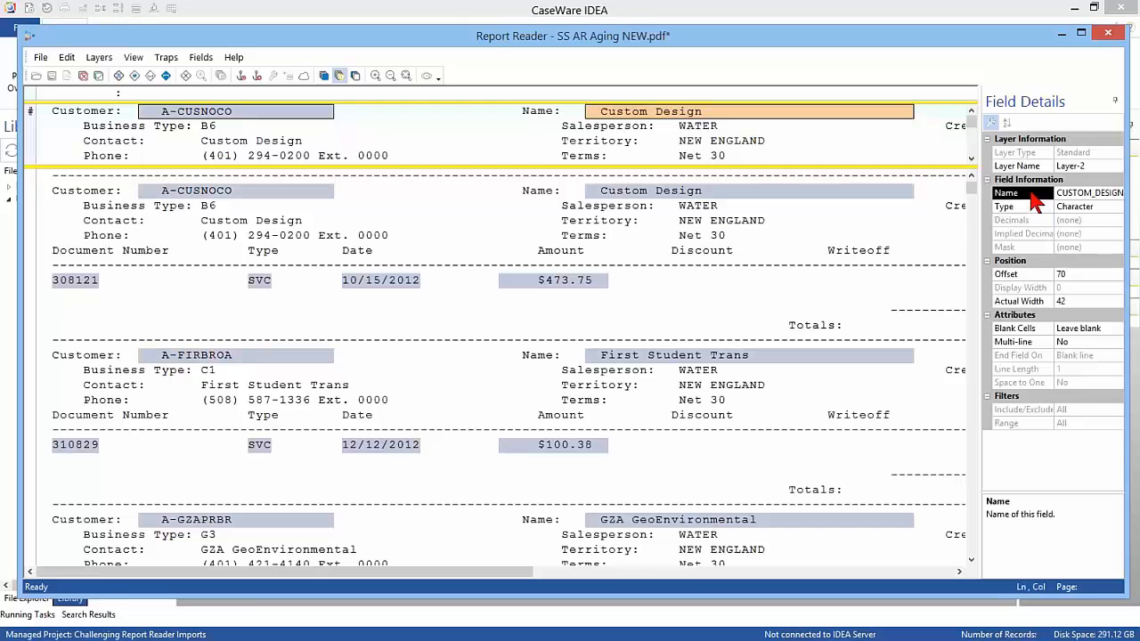
text(name)
click(1069, 328)
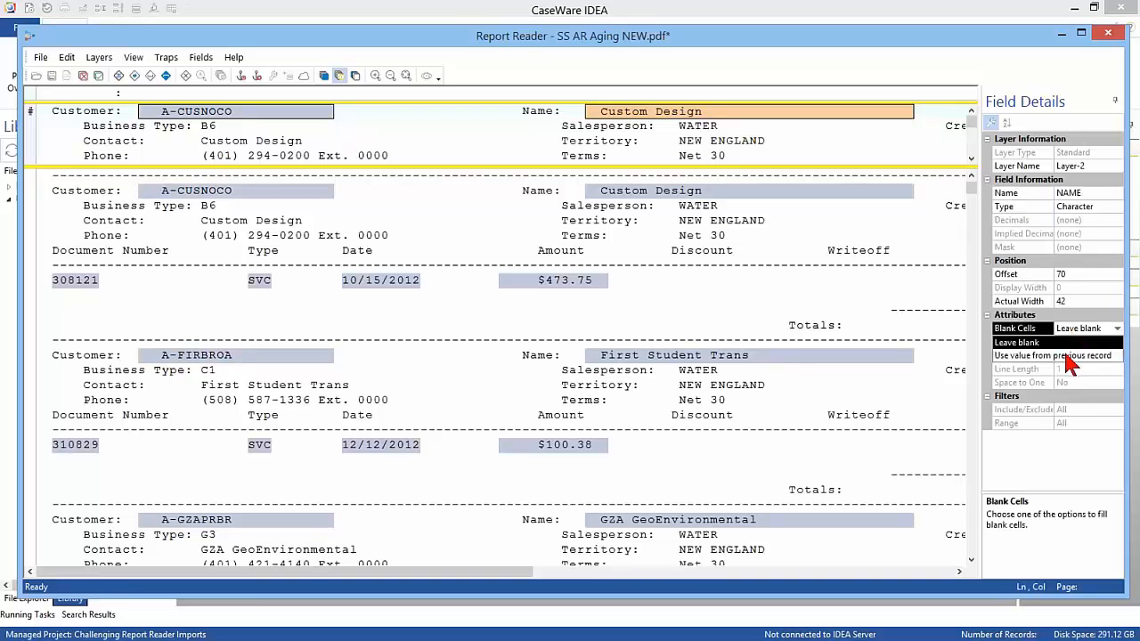
click(1067, 356)
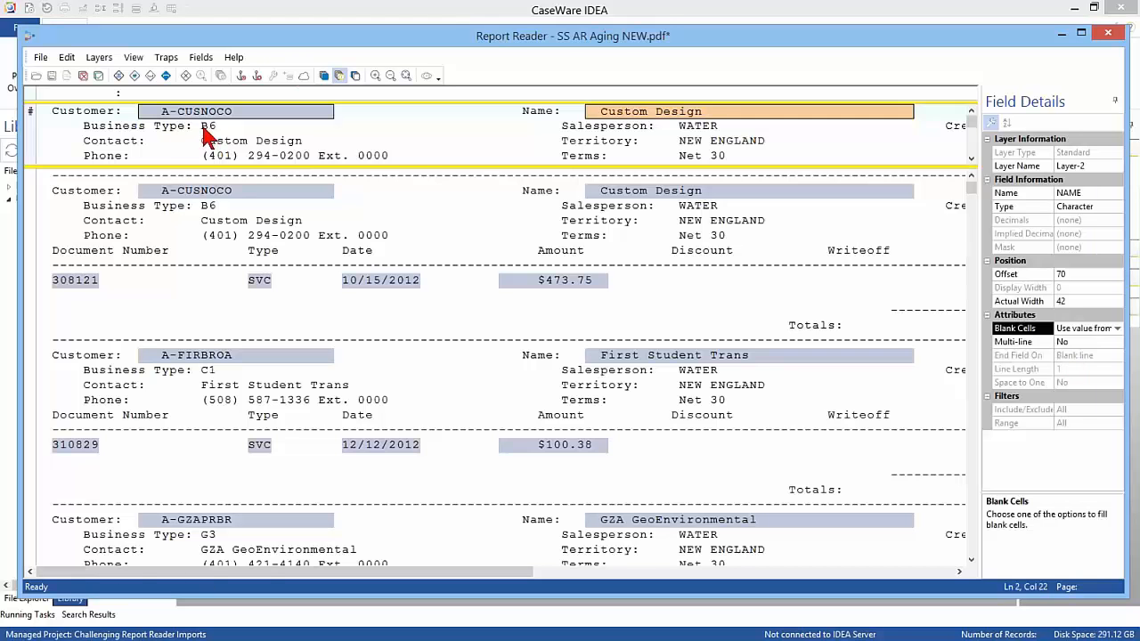
- Define the business type code as a 3-character field named BUS_TYPE, with blank cells using the value from the previous record
drag(202, 126, 223, 134)
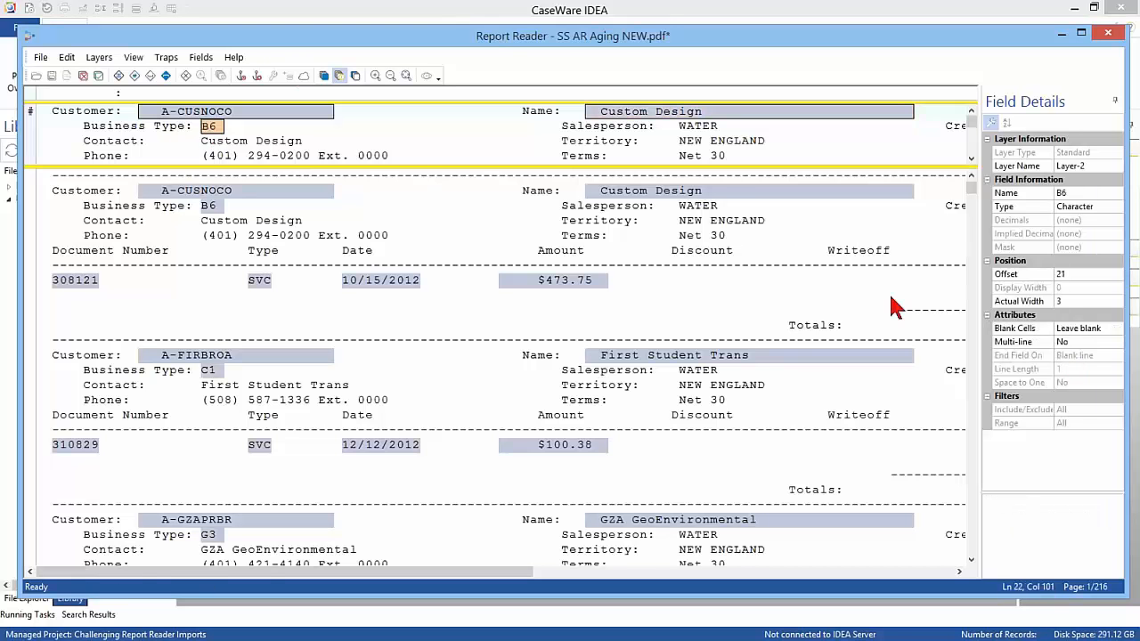
click(1031, 199)
text(bus)
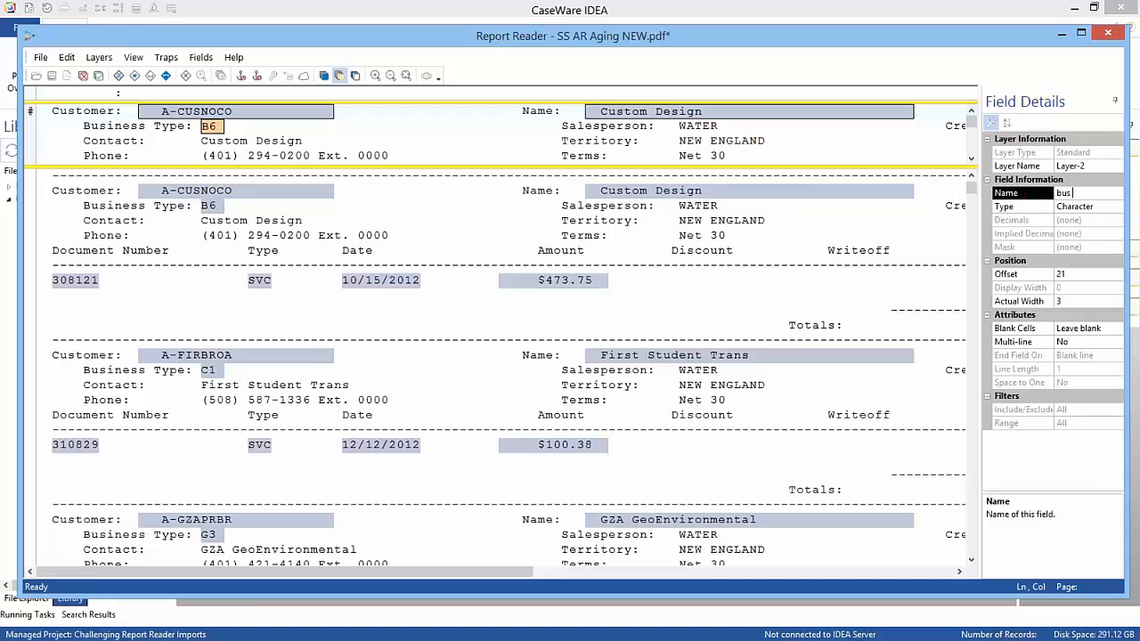
text( type)
click(1091, 329)
click(1091, 328)
click(1087, 360)
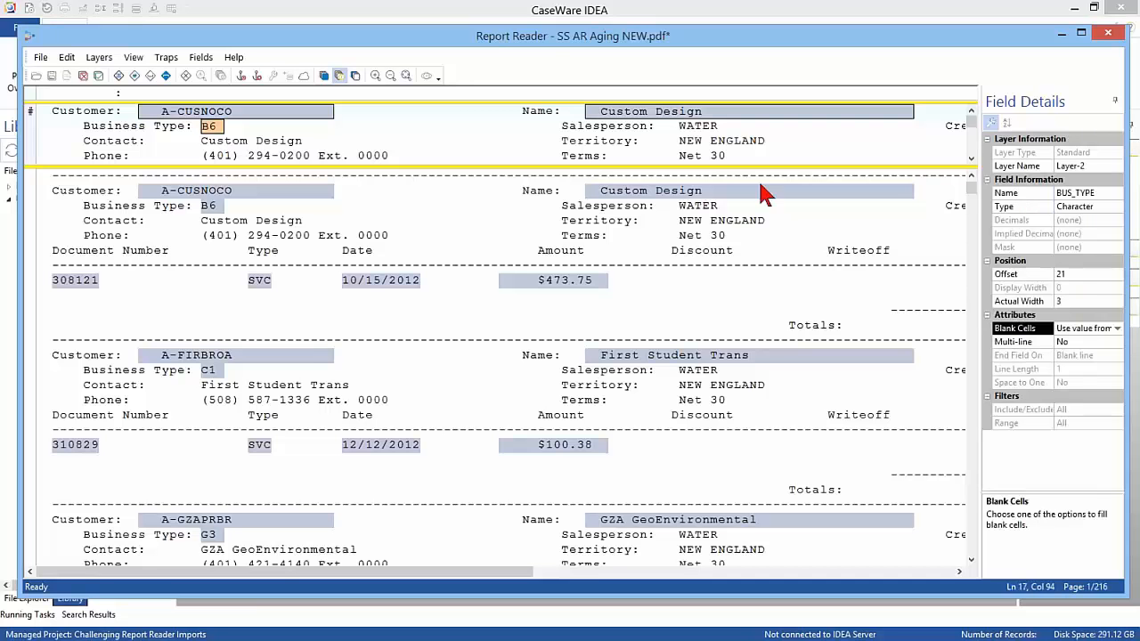
- Define the salesperson value as an 18-character field named SALESPERSON, with blank cells using the value from the previous record
drag(674, 120, 812, 135)
click(1038, 194)
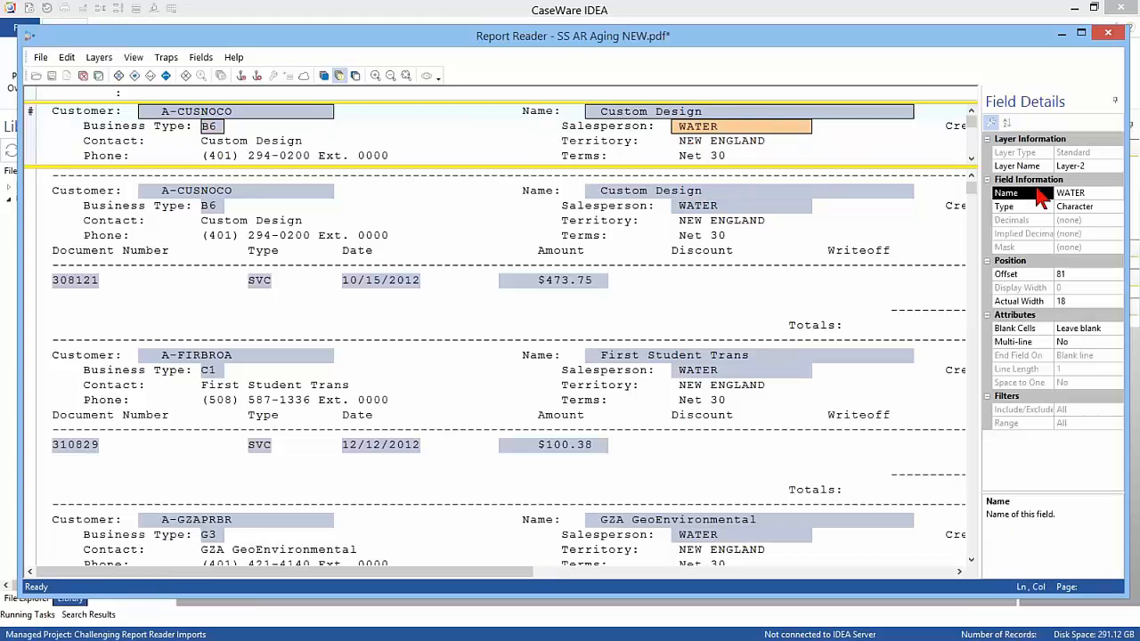
text(salesperson)
click(1083, 330)
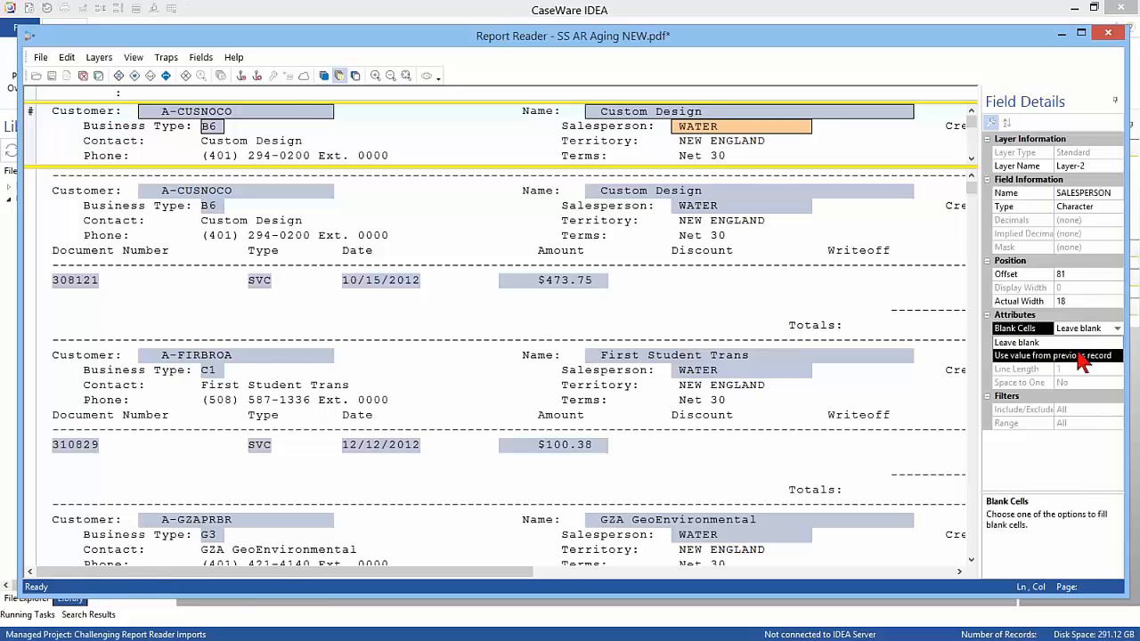
click(1073, 354)
- Save the customer layer and preview the extracted data, widening the preview to show all columns
click(98, 72)
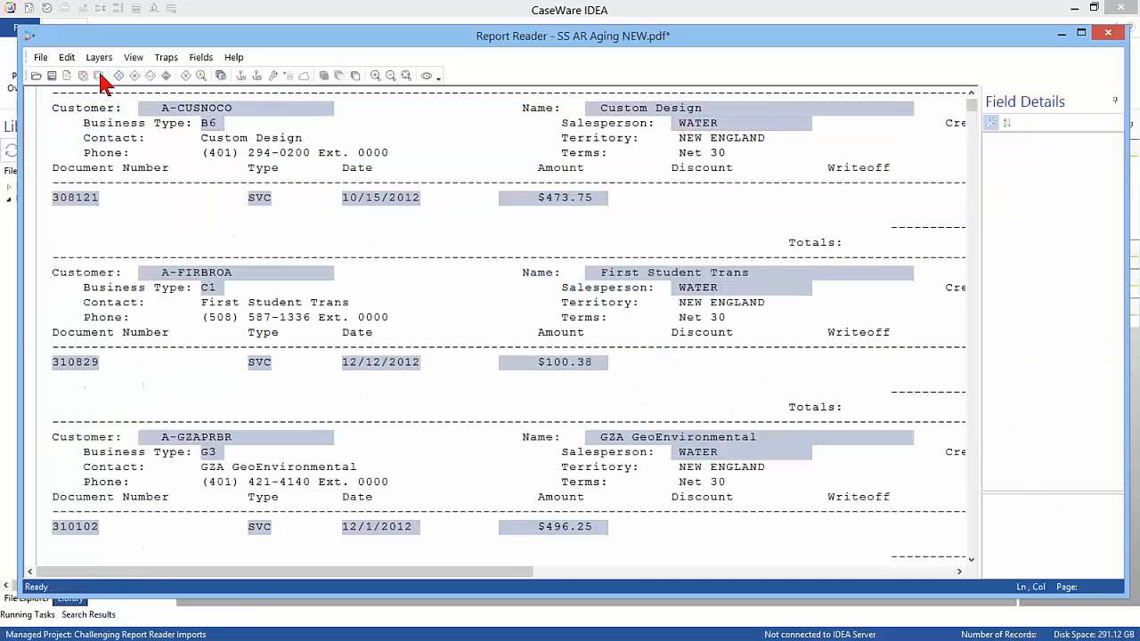
click(429, 79)
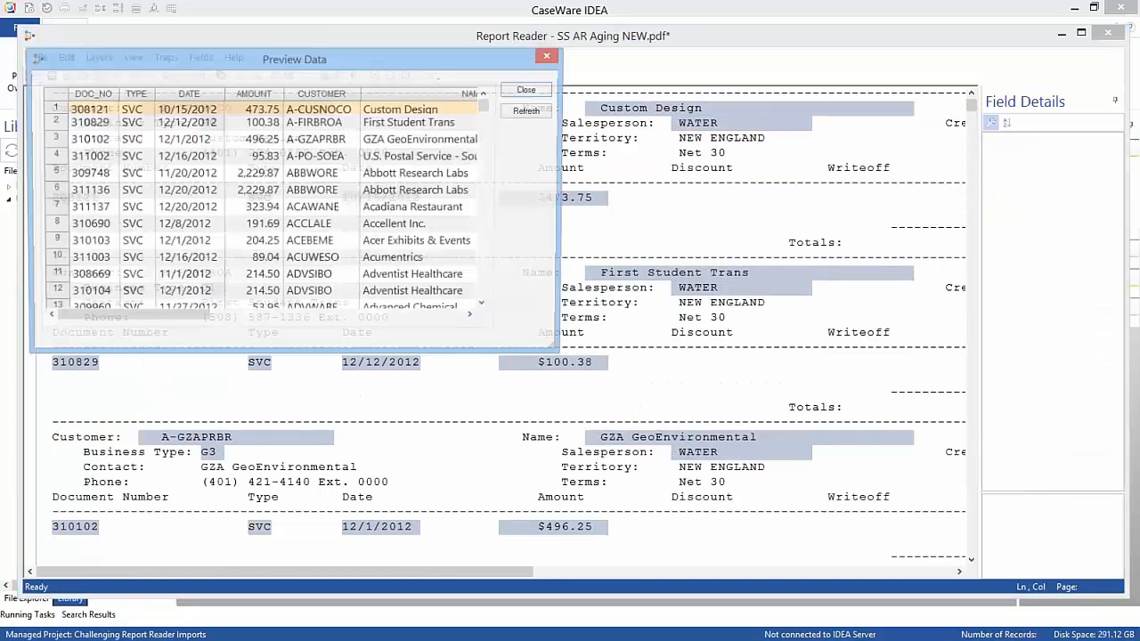
drag(563, 178, 1081, 234)
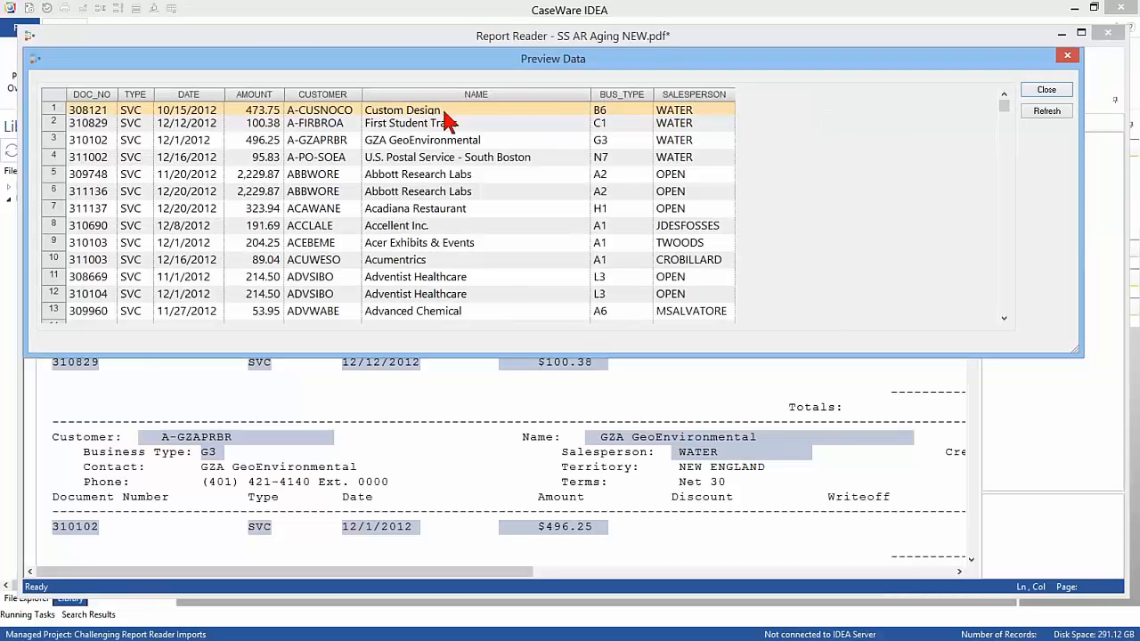
click(100, 528)
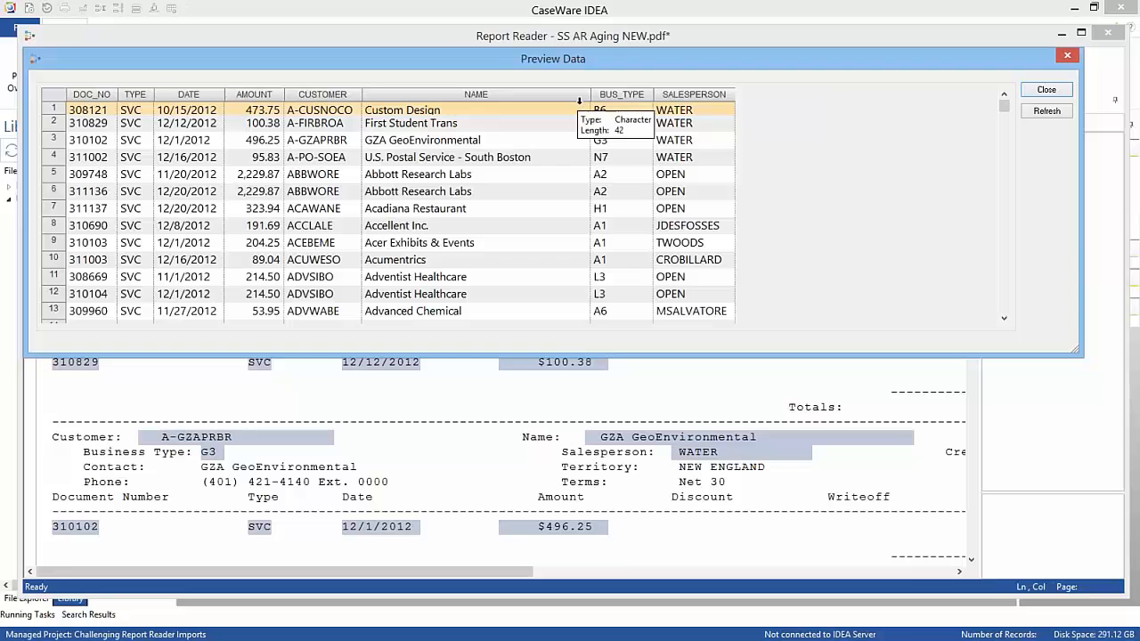
- Examine the repeated customer names in the previewed records, close the preview and return to the beginning of the report
click(419, 279)
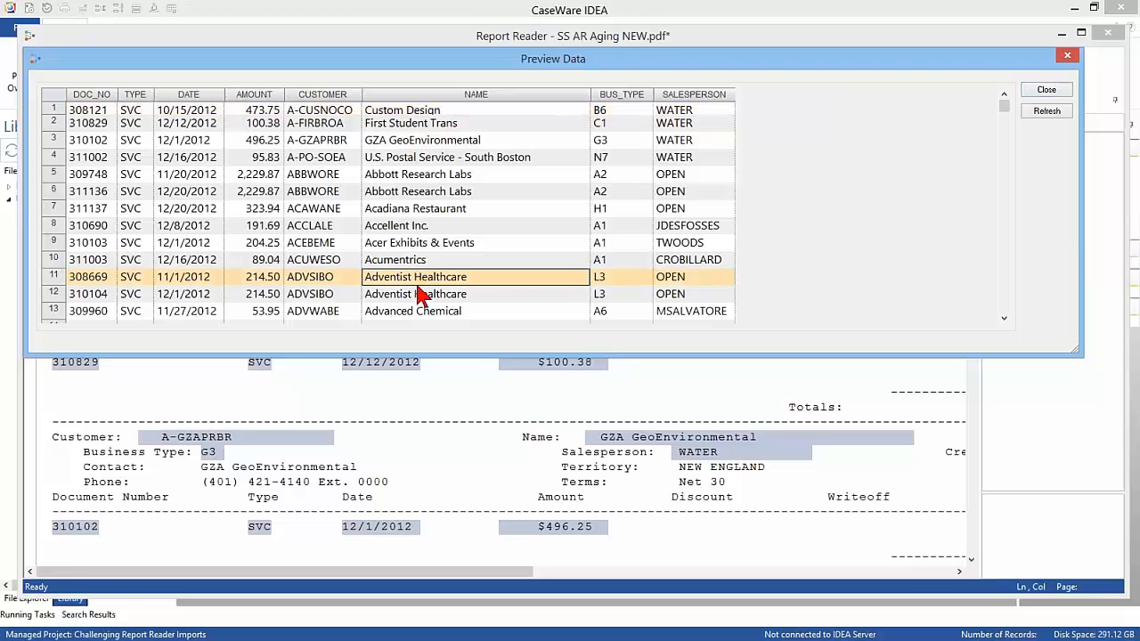
click(417, 294)
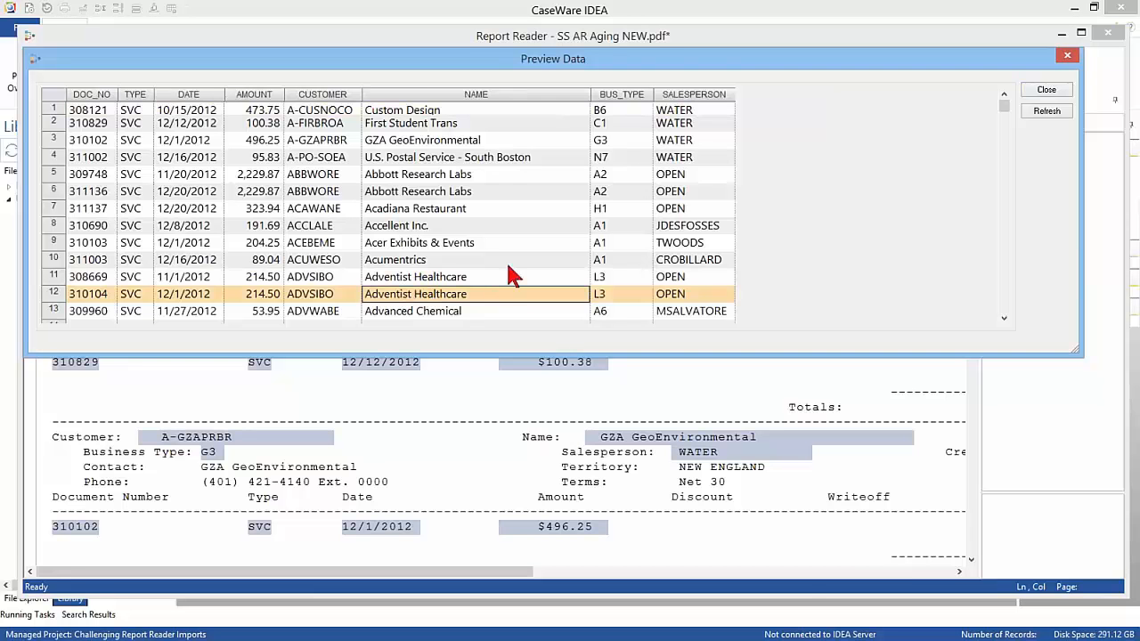
drag(427, 177, 405, 192)
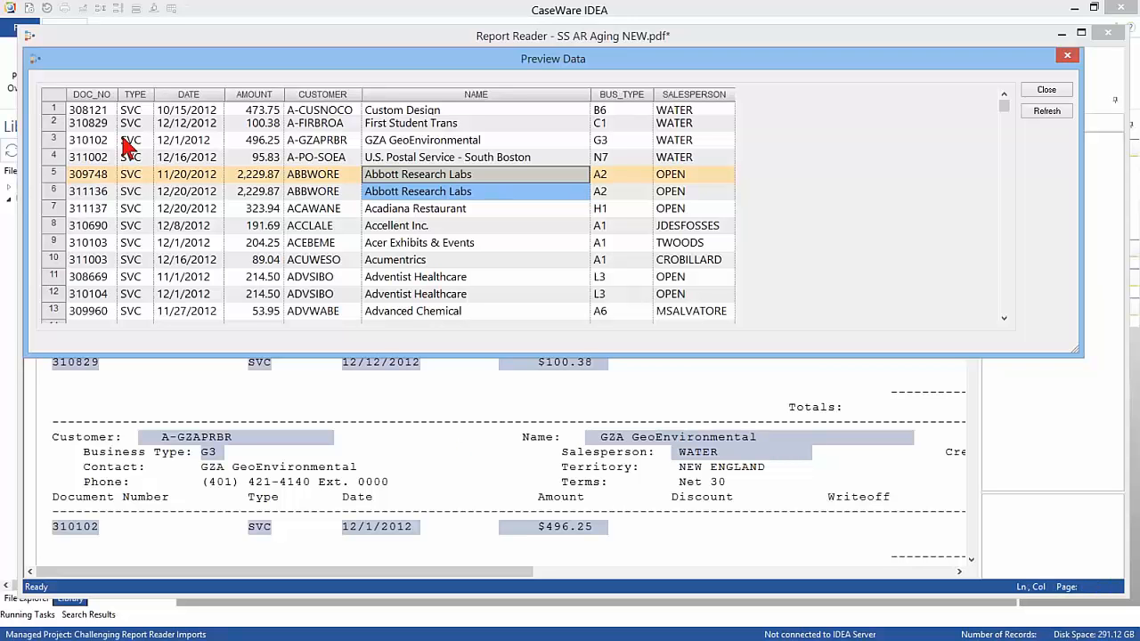
click(1046, 93)
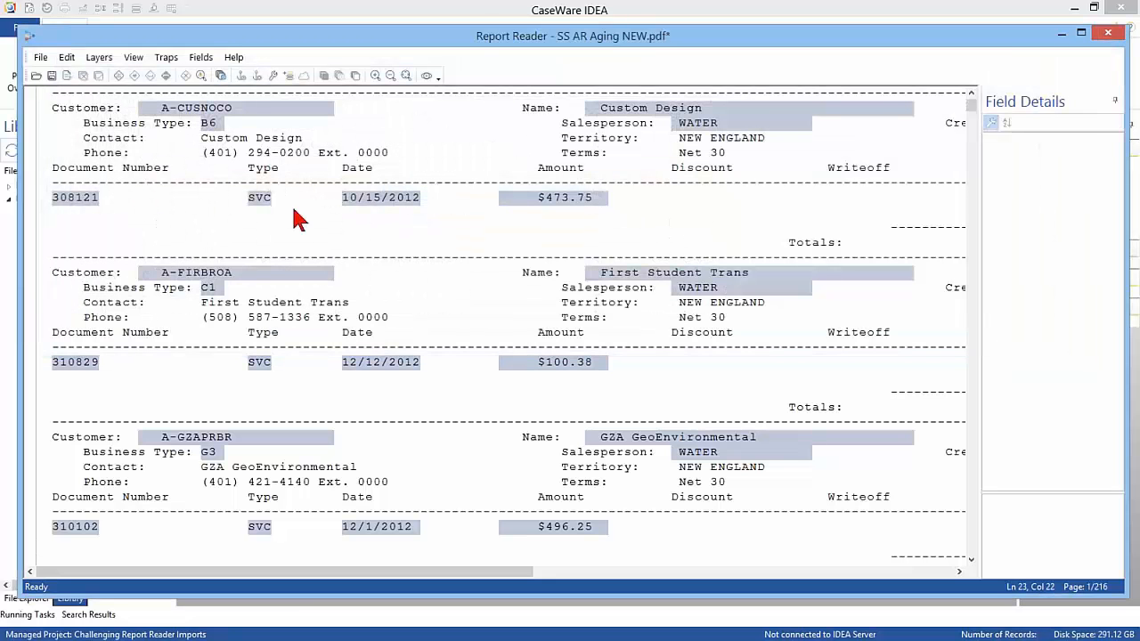
click(973, 97)
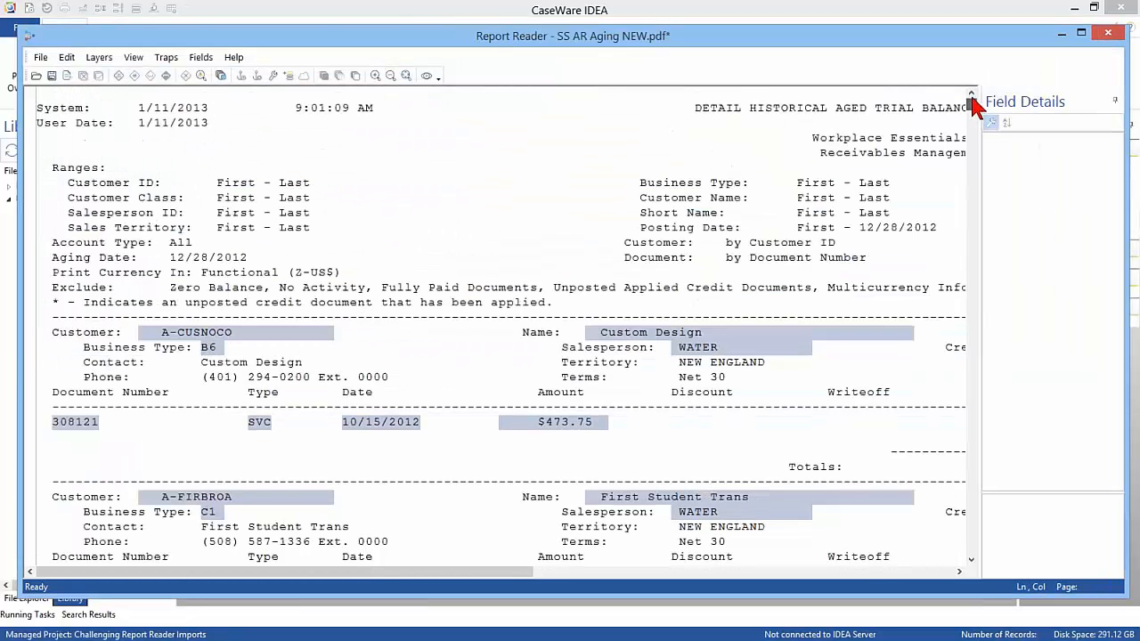
- Load the existing template SS AR Aging NEW.jpm onto the open report
click(40, 57)
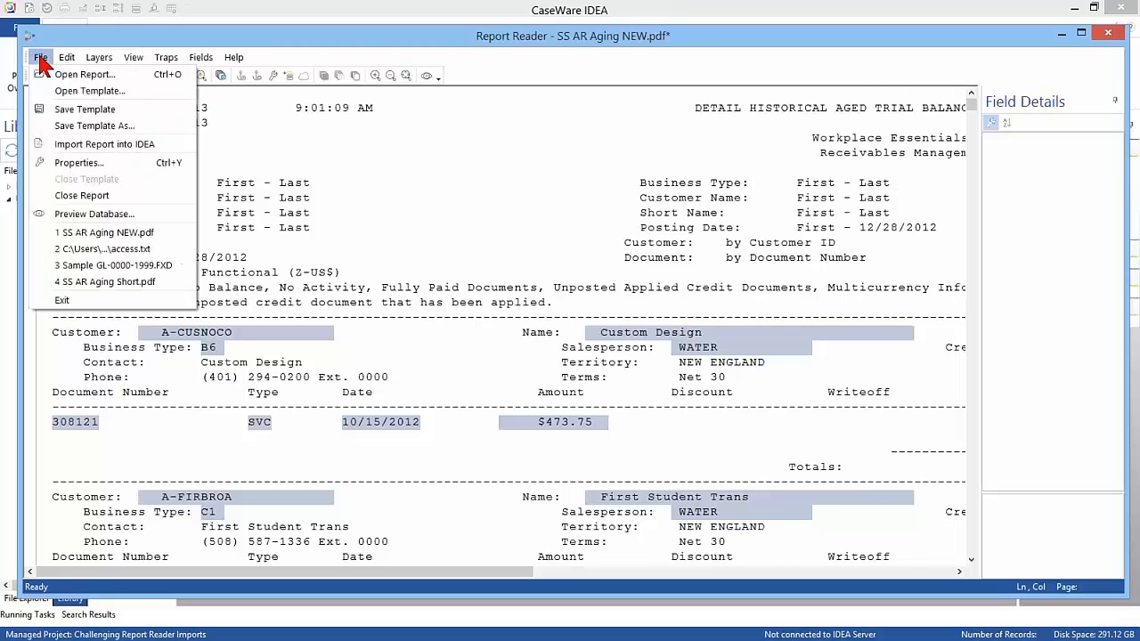
click(80, 91)
click(579, 349)
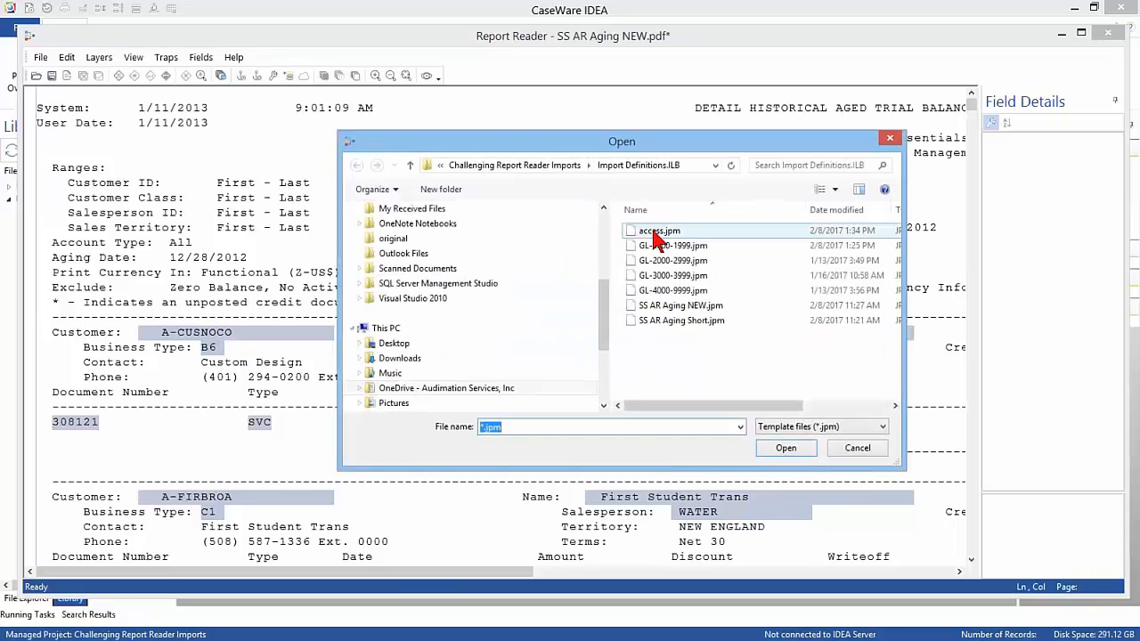
click(672, 308)
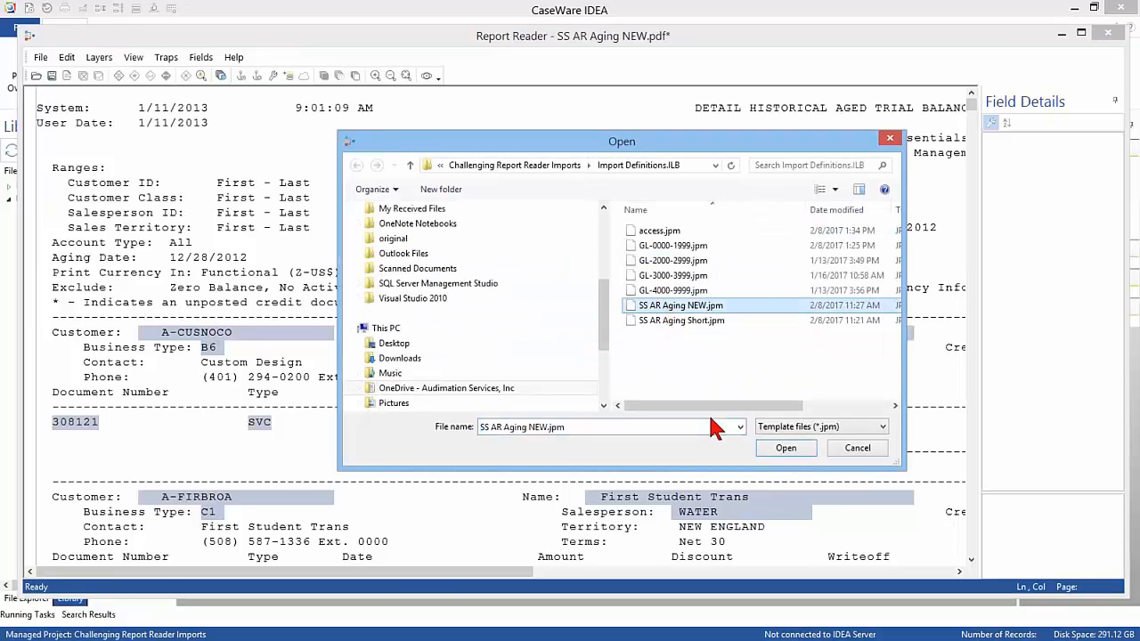
click(778, 448)
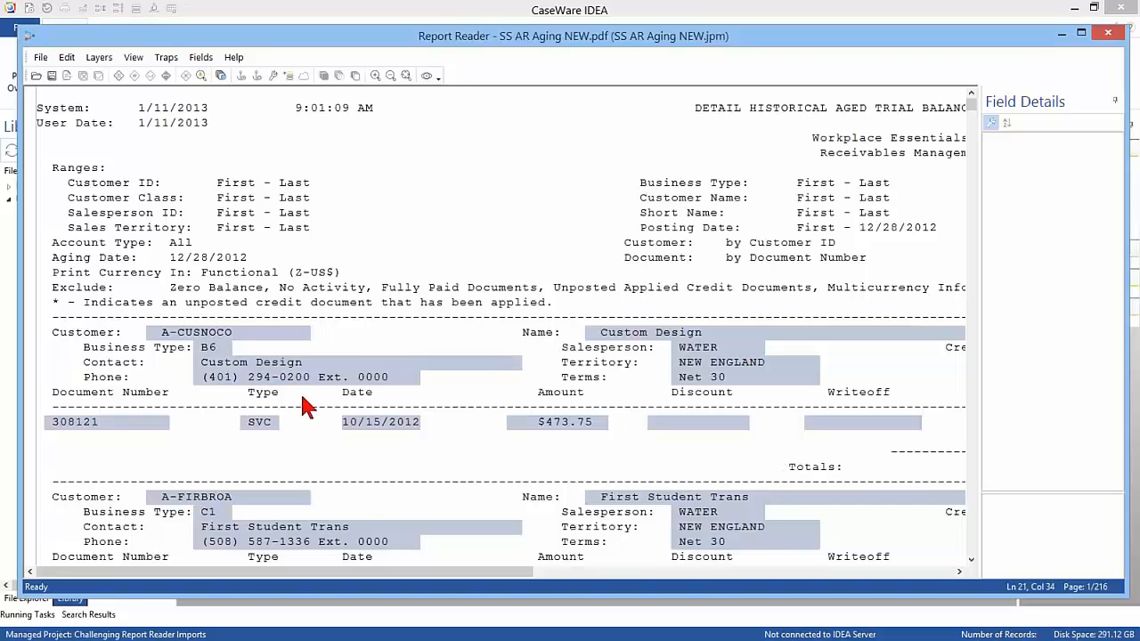
click(718, 384)
- Review the template's field order without changing it, and preview the extracted data through to the aging columns
click(288, 74)
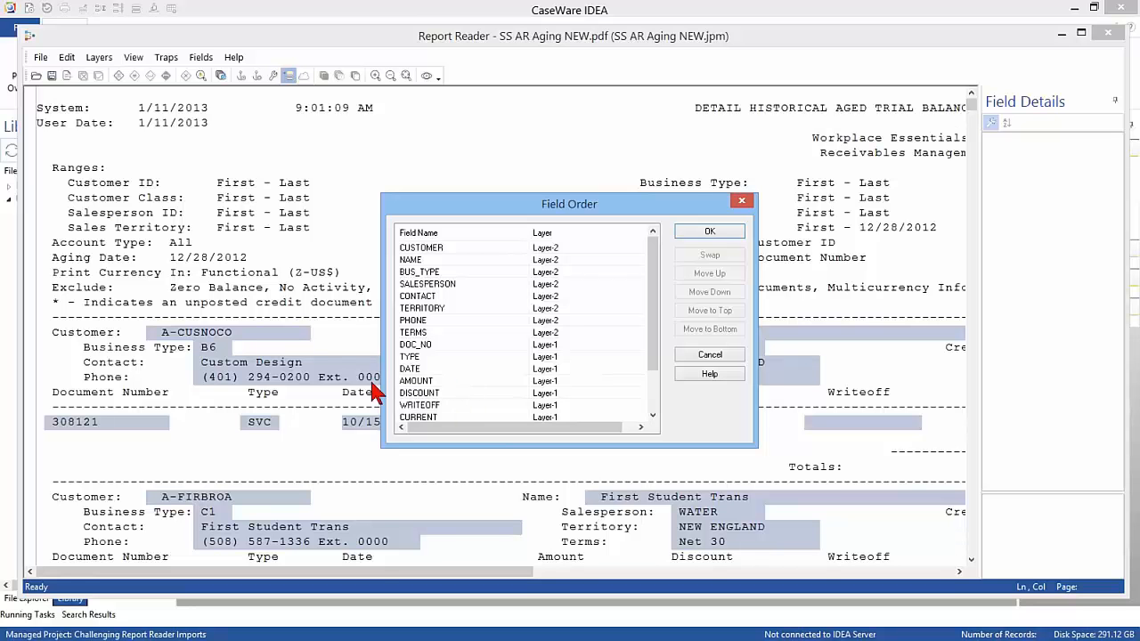
click(412, 393)
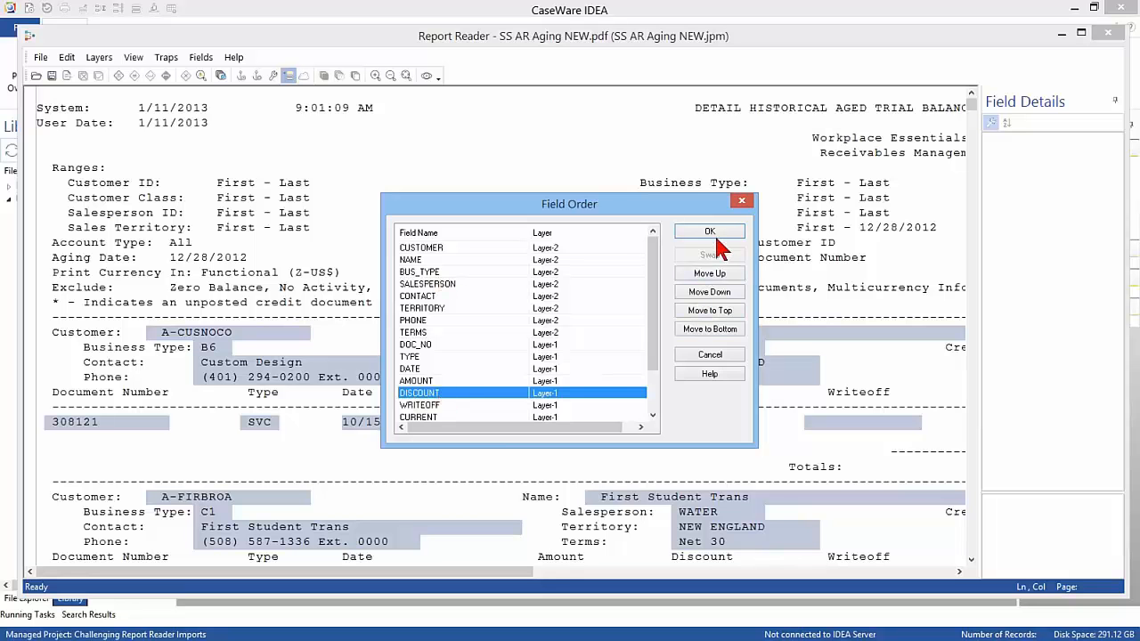
click(720, 357)
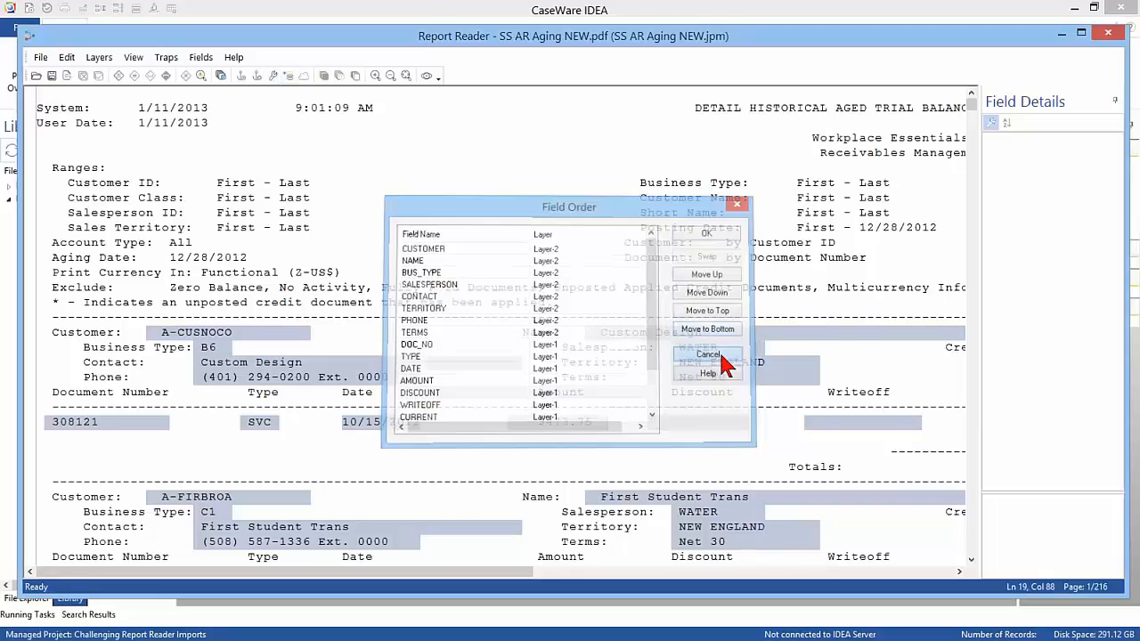
click(428, 76)
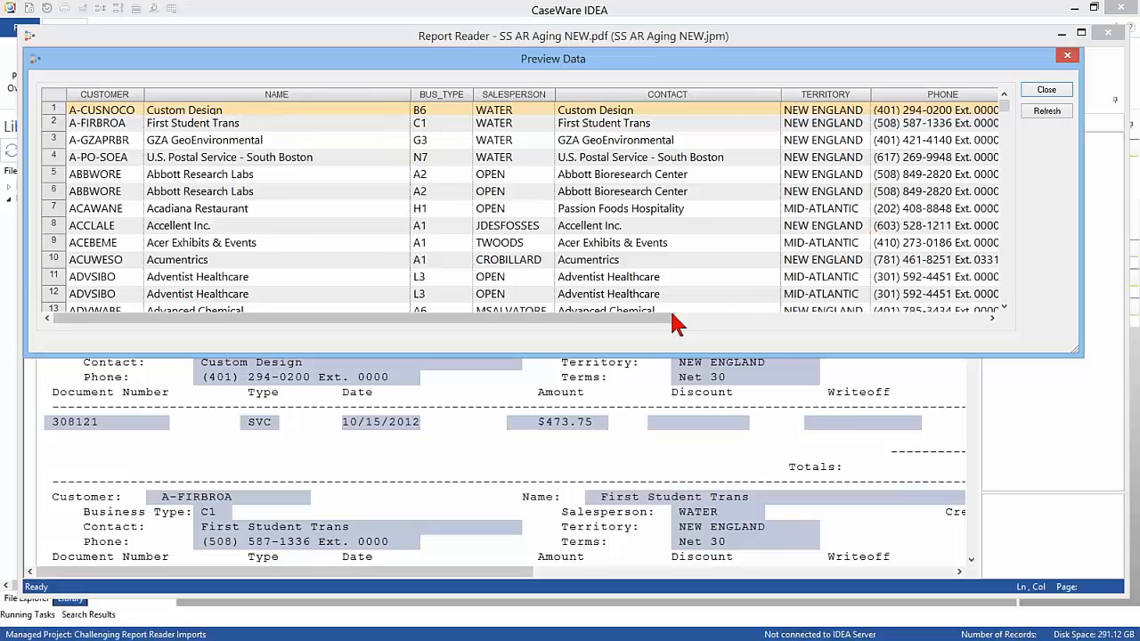
drag(673, 318, 990, 321)
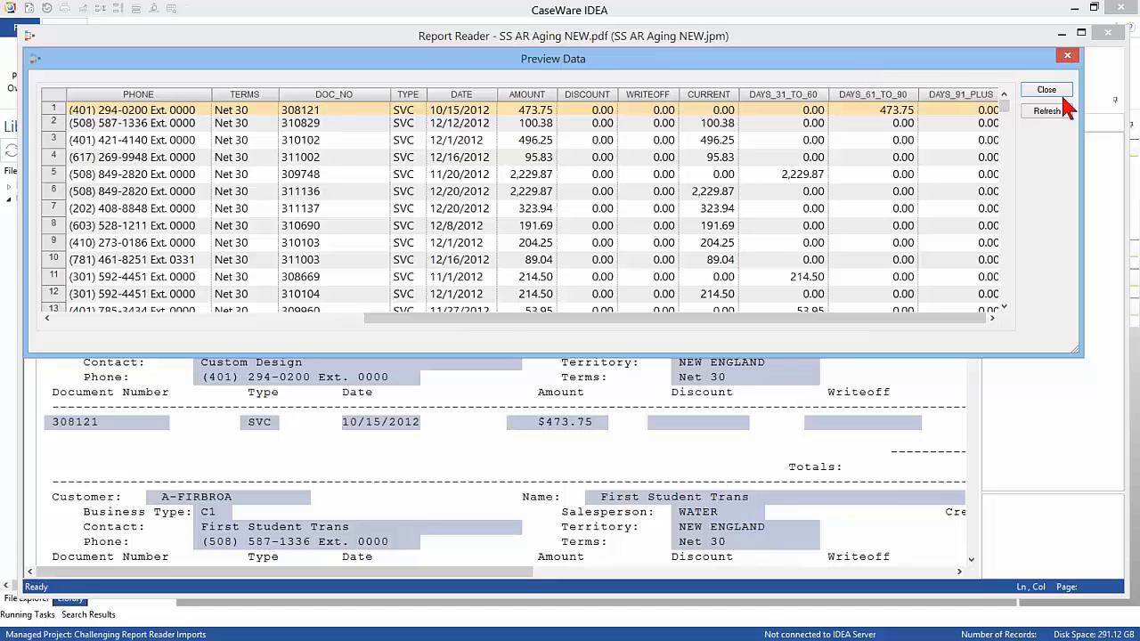
click(1051, 92)
click(214, 98)
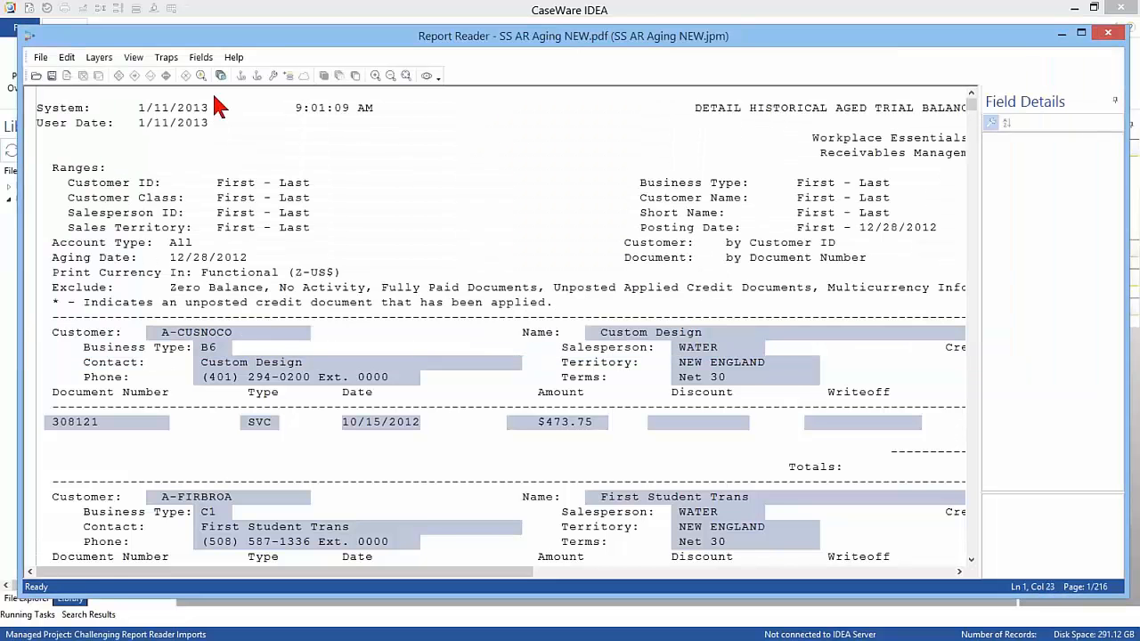
- Save the template and import the report into IDEA as a database named SS AR Aging NEW
click(52, 78)
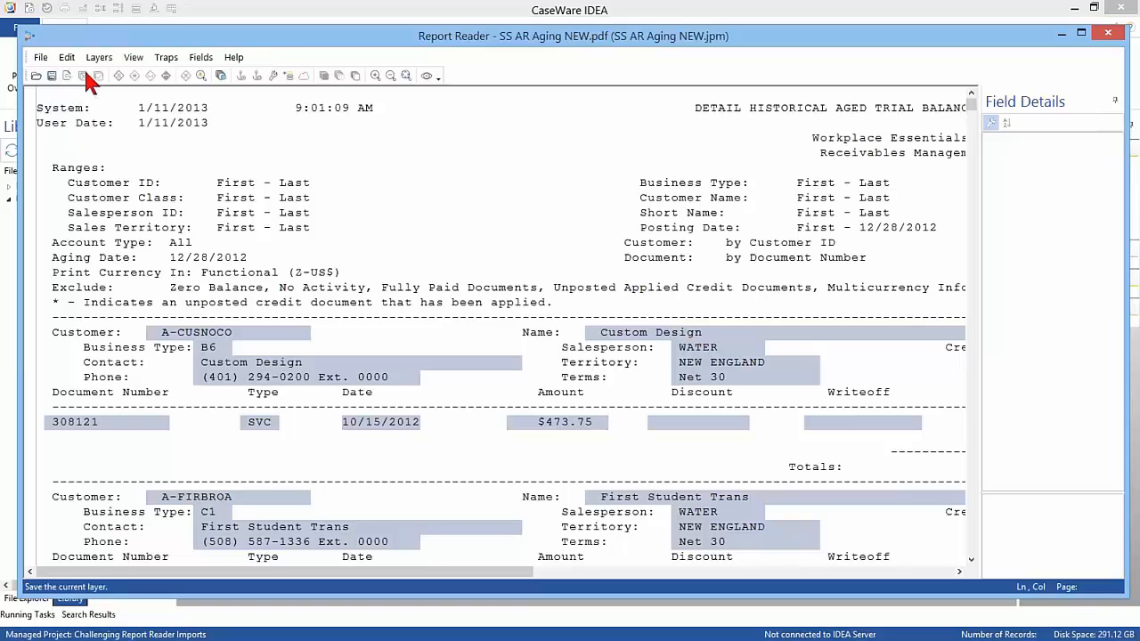
click(67, 74)
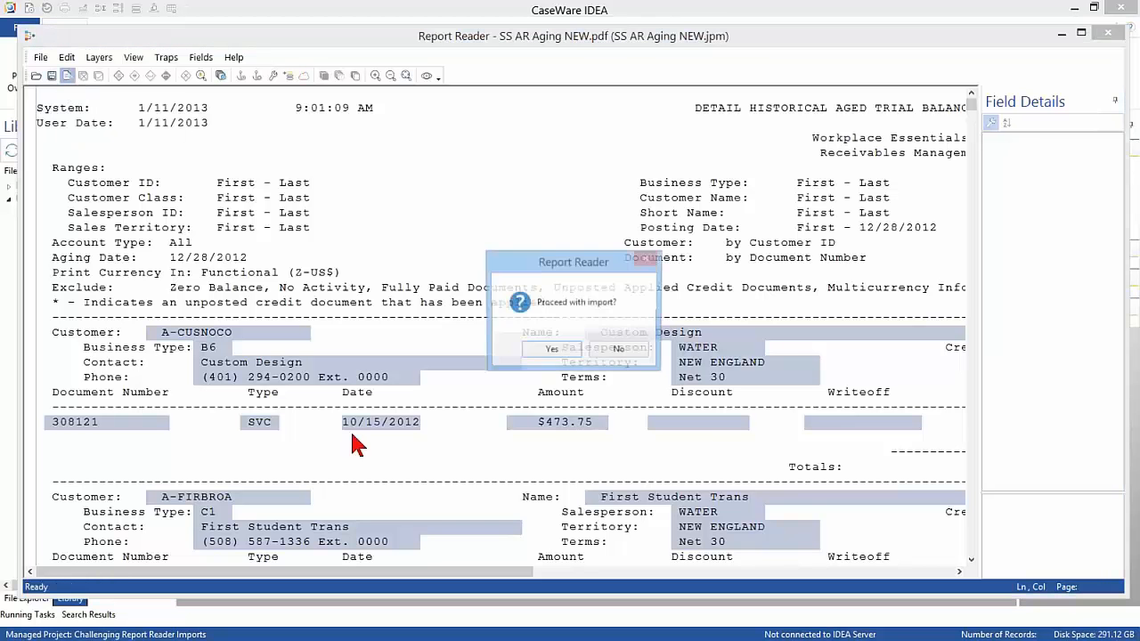
click(552, 352)
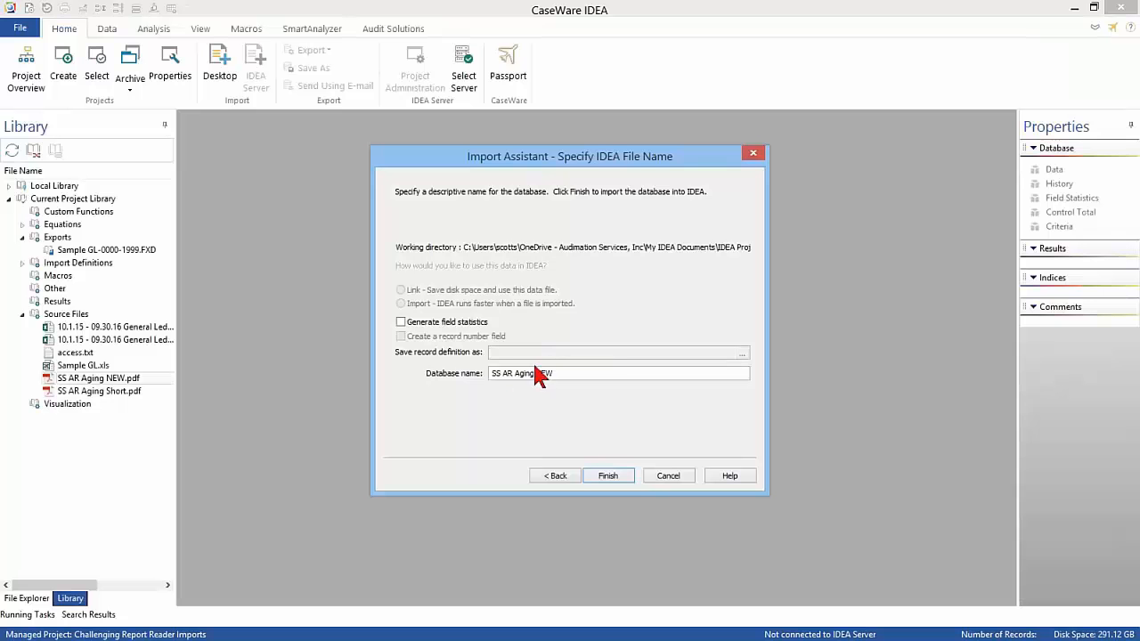
click(609, 477)
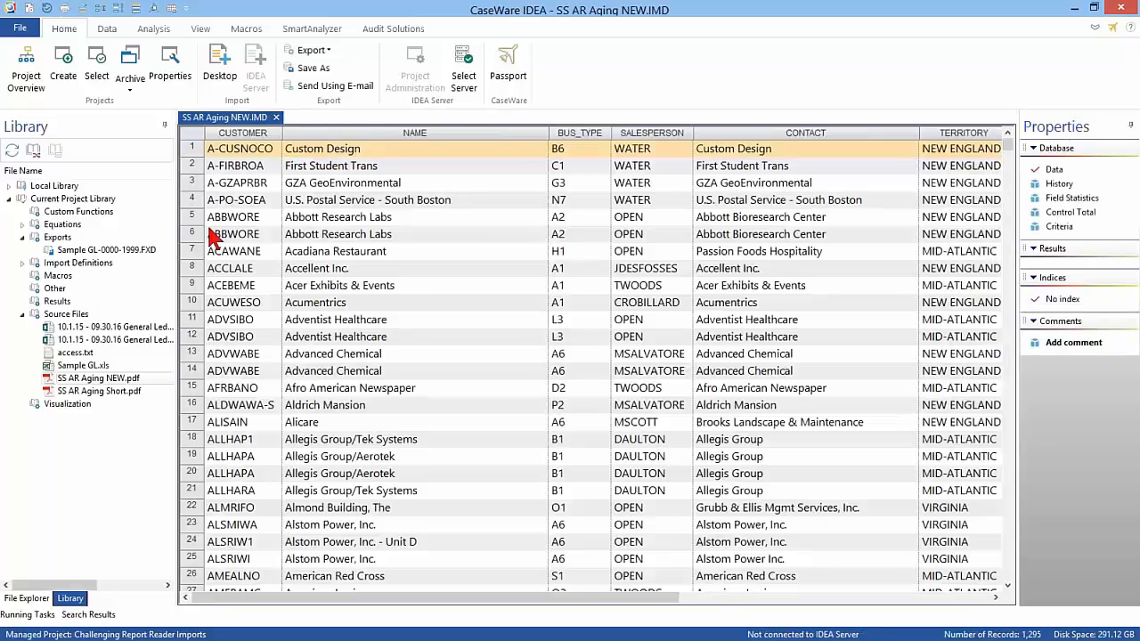
- Check the new database in the project's file list and inspect the IDEAScript code of its Report Reader import history
click(32, 599)
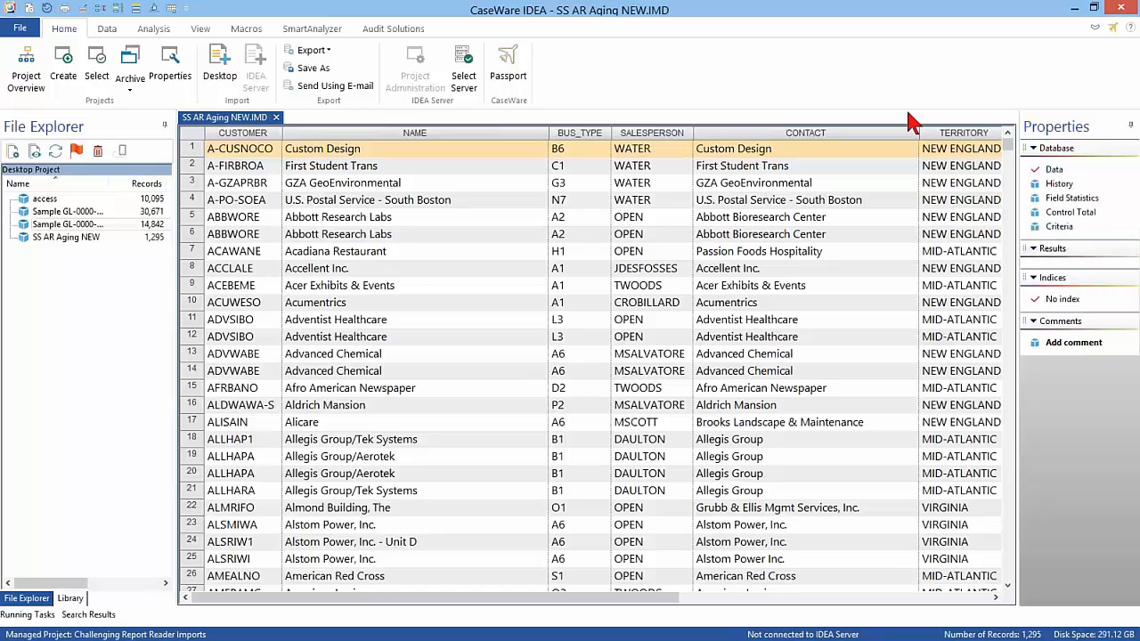
click(1059, 183)
click(200, 184)
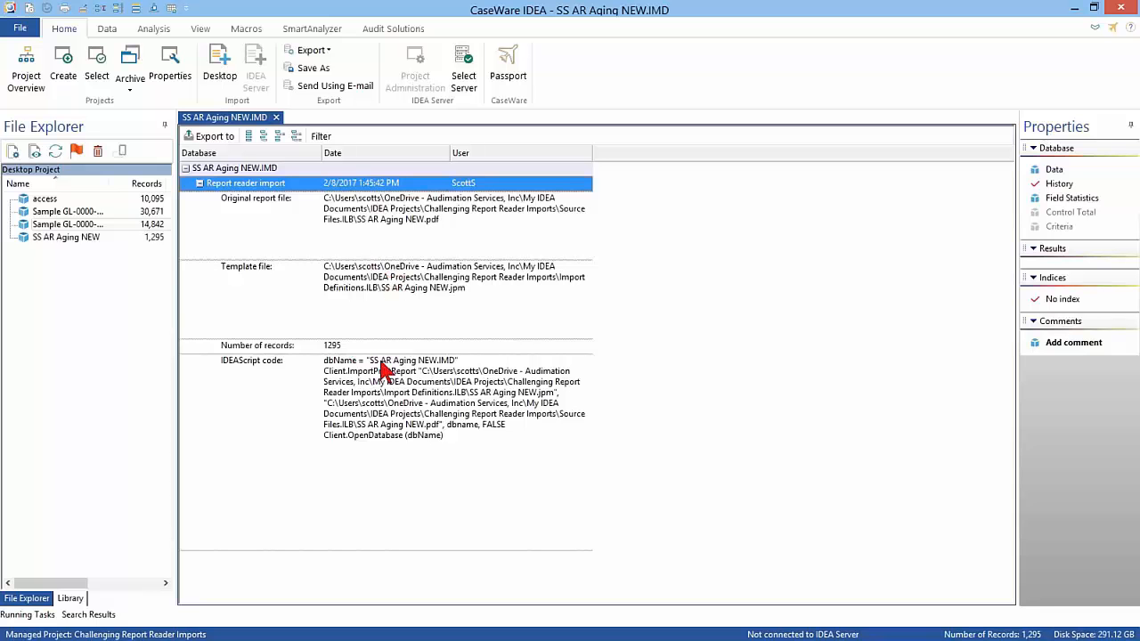
right_click(402, 416)
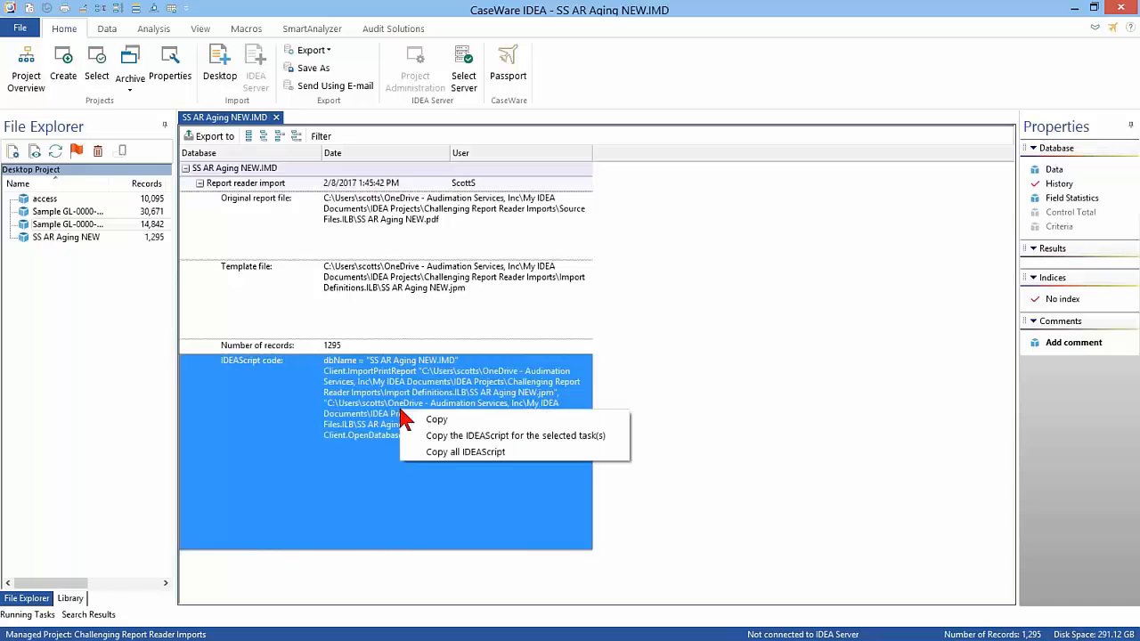
click(811, 319)
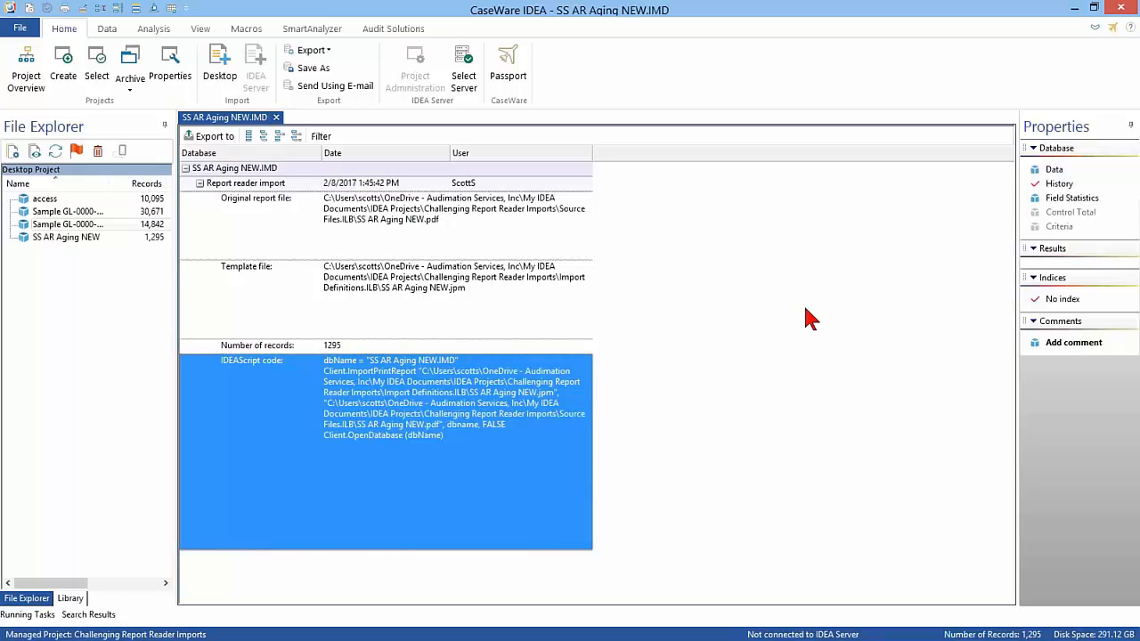
- Create field statistics for all fields of the SS AR Aging NEW database and enlarge the statistics area
click(1064, 198)
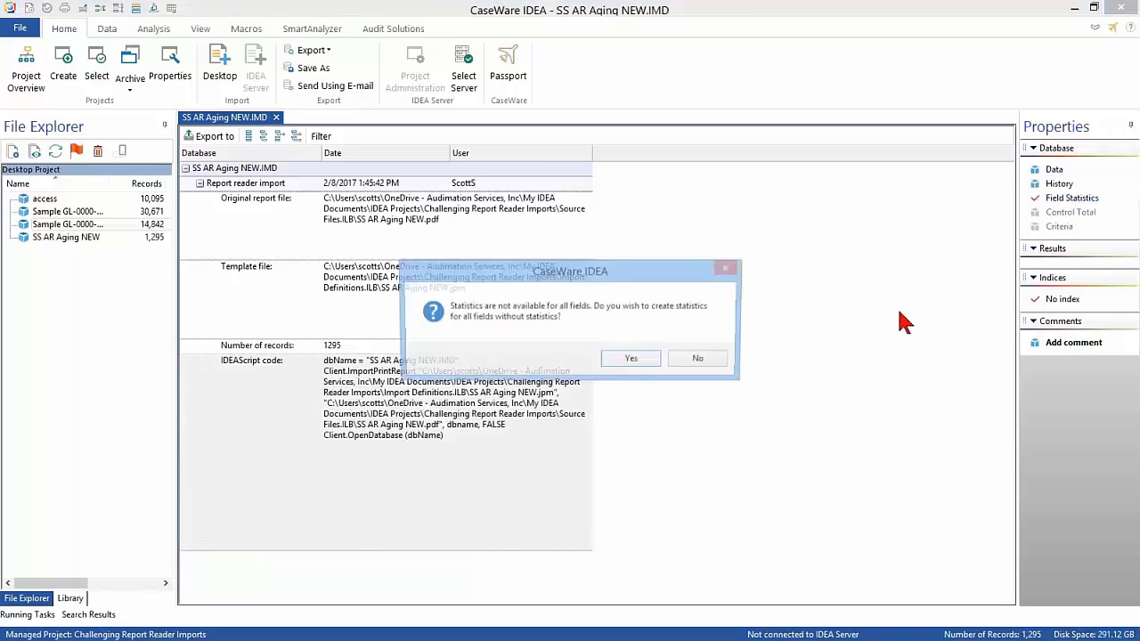
click(632, 359)
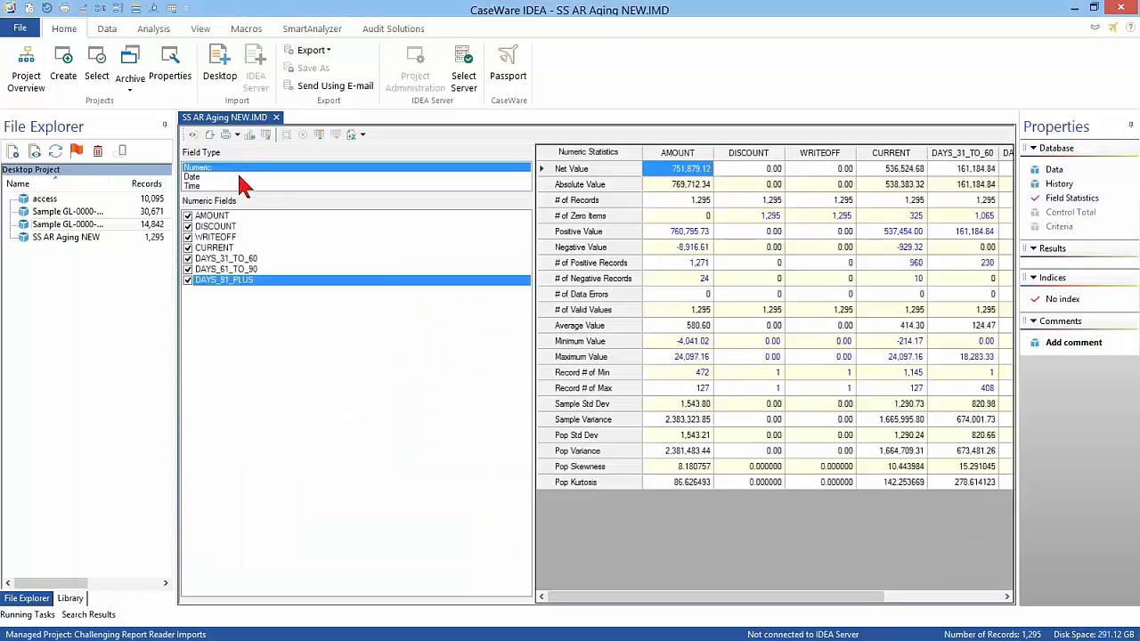
drag(532, 212, 321, 238)
- Review the DATE field's statistics and examine the records dated on a Sunday, closing the list when done
click(199, 187)
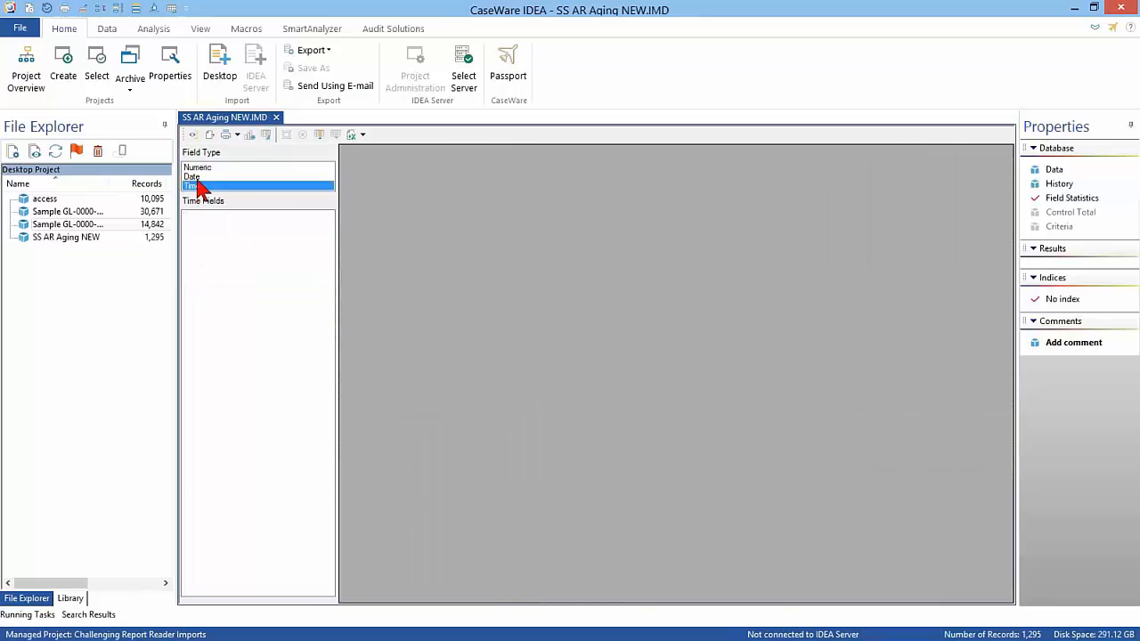
click(200, 175)
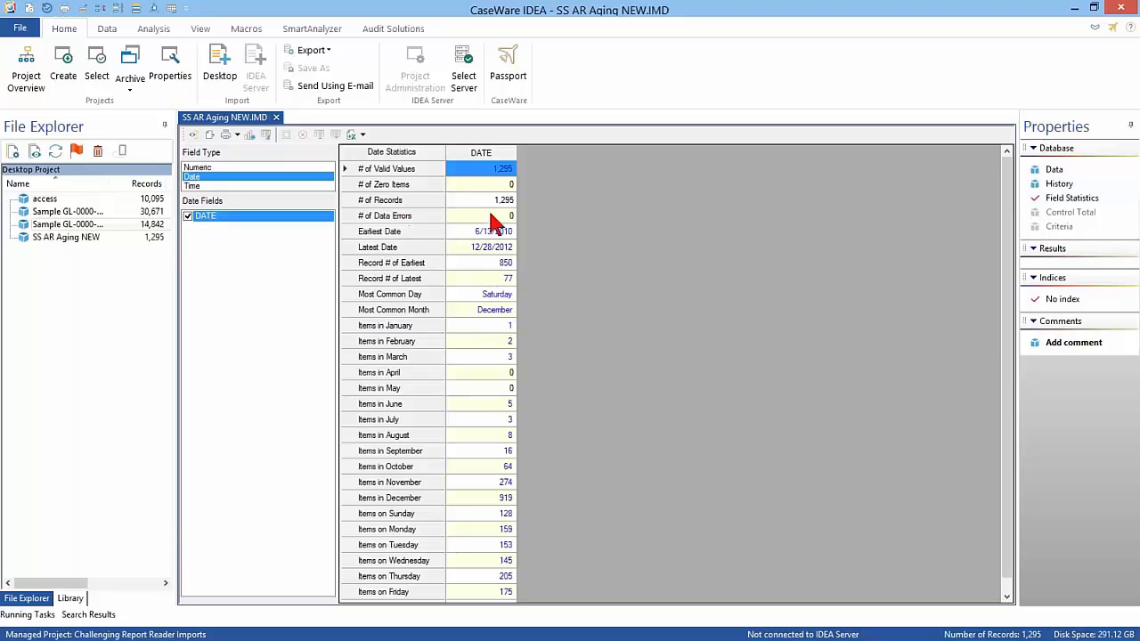
drag(404, 490, 403, 489)
scroll(426, 500, down, 1)
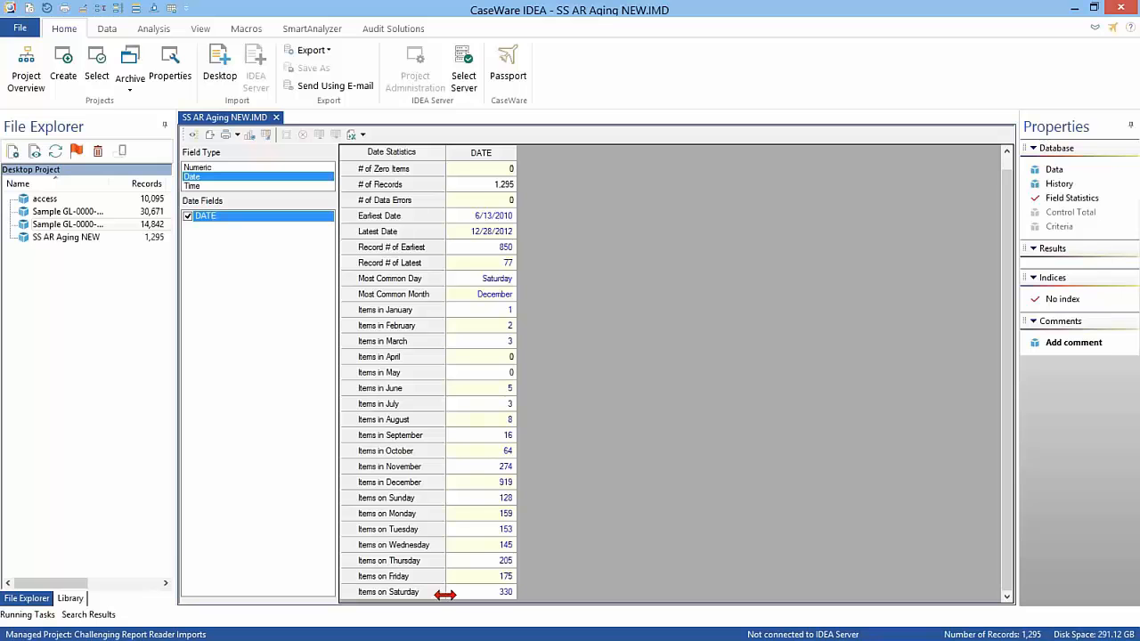
double_click(495, 498)
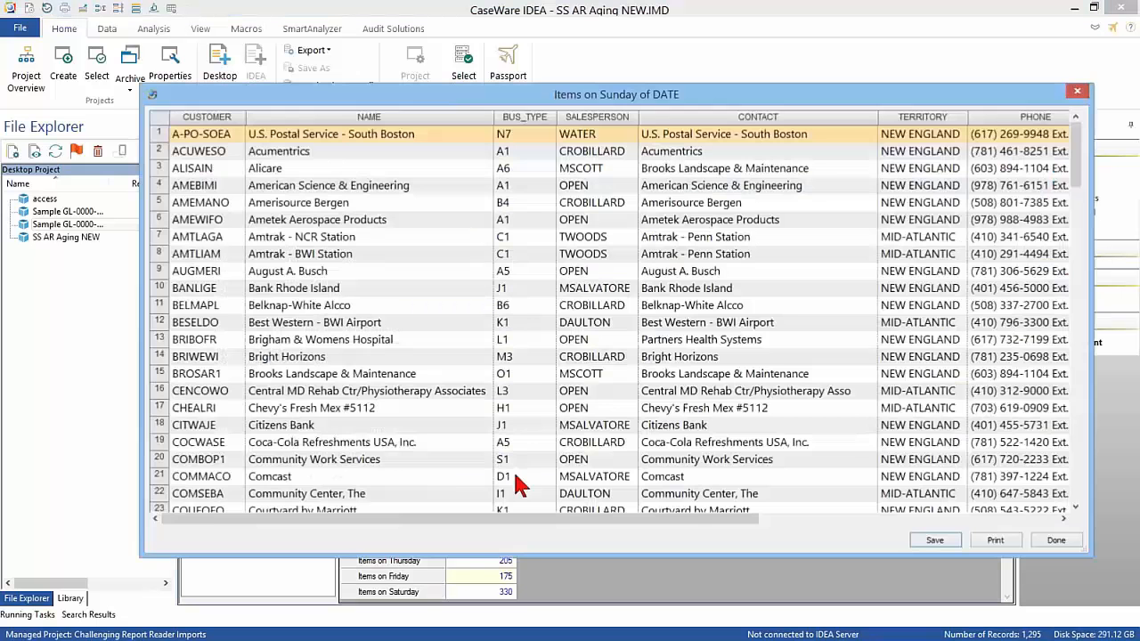
drag(603, 100, 575, 80)
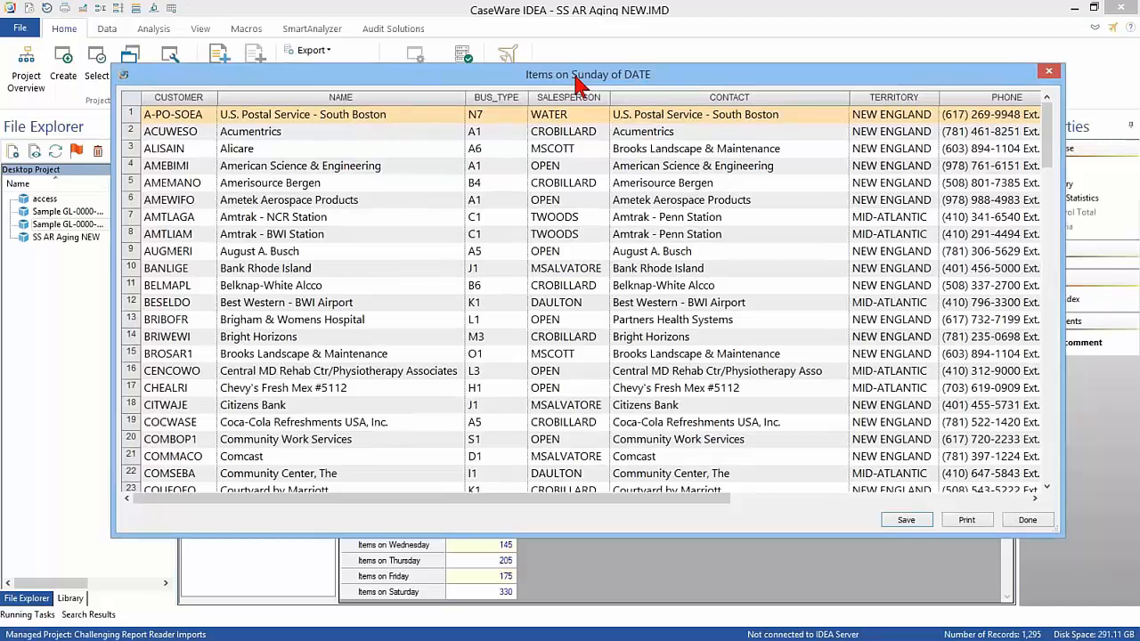
click(1051, 73)
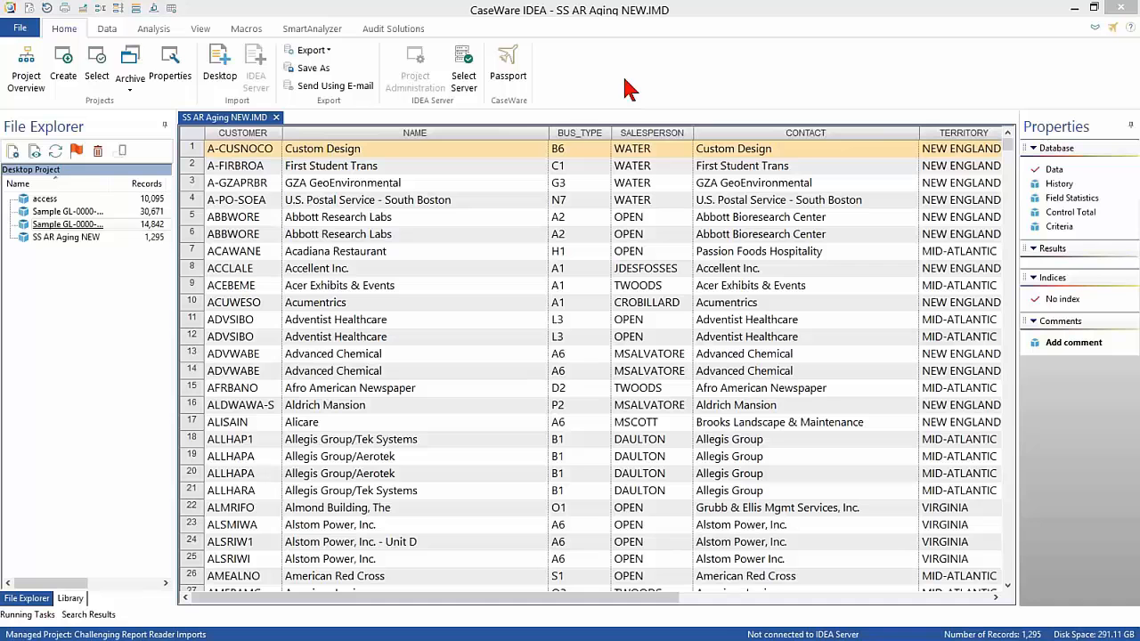
- Close the SS AR Aging NEW database and open 10.1.15 - 09.30.16 General Ledger.xlsx from the Source Files.ILB folder in Excel
click(276, 118)
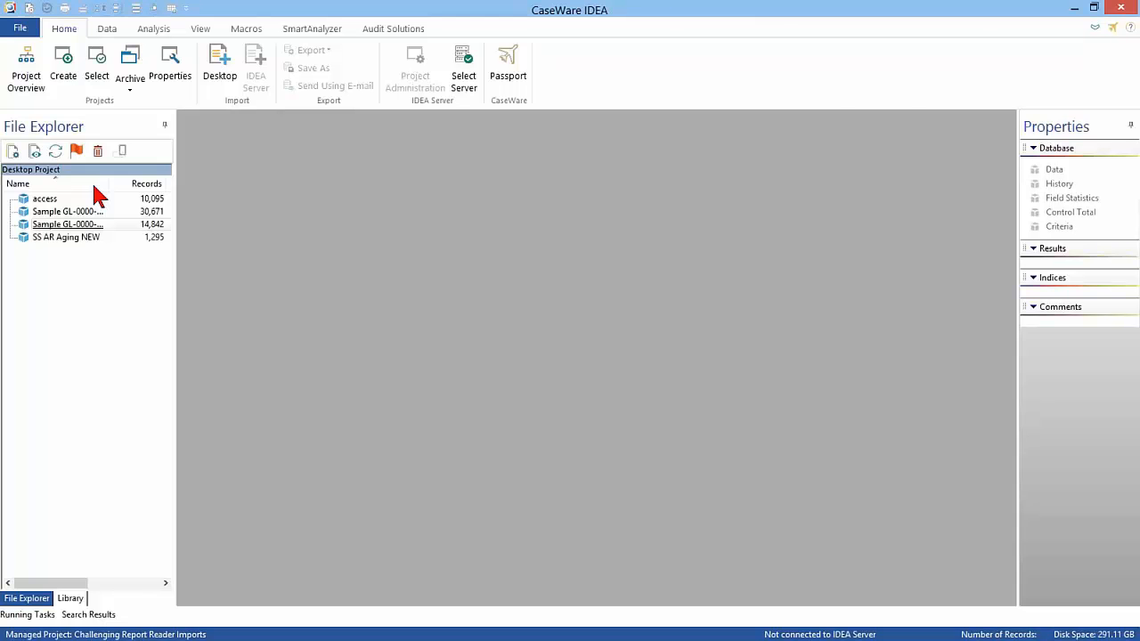
key(alt+Tab)
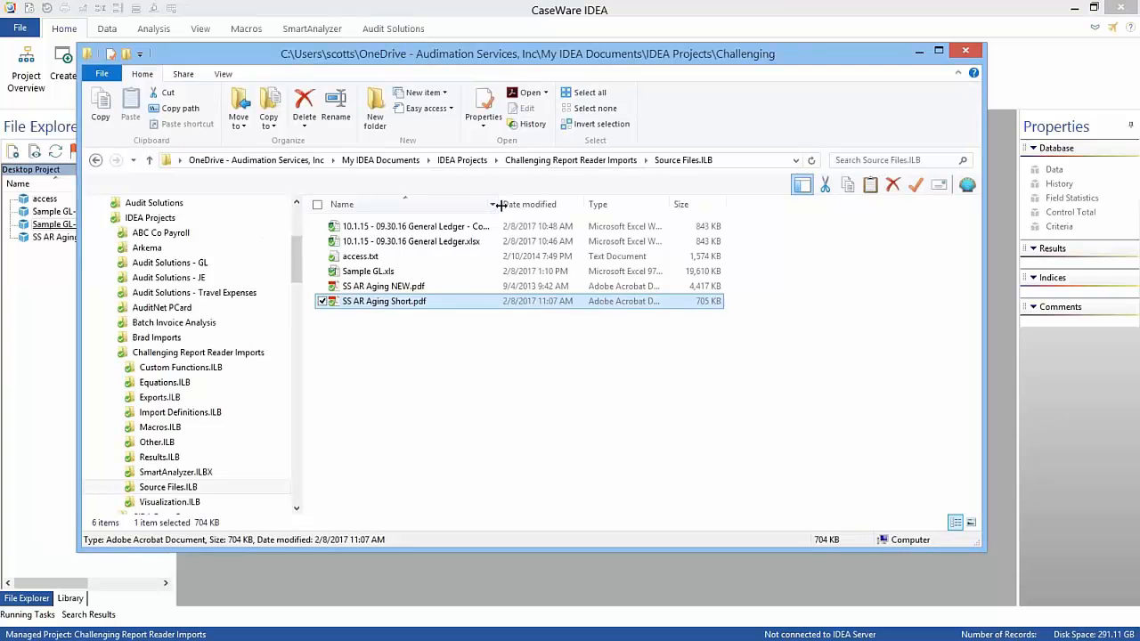
drag(496, 205, 628, 205)
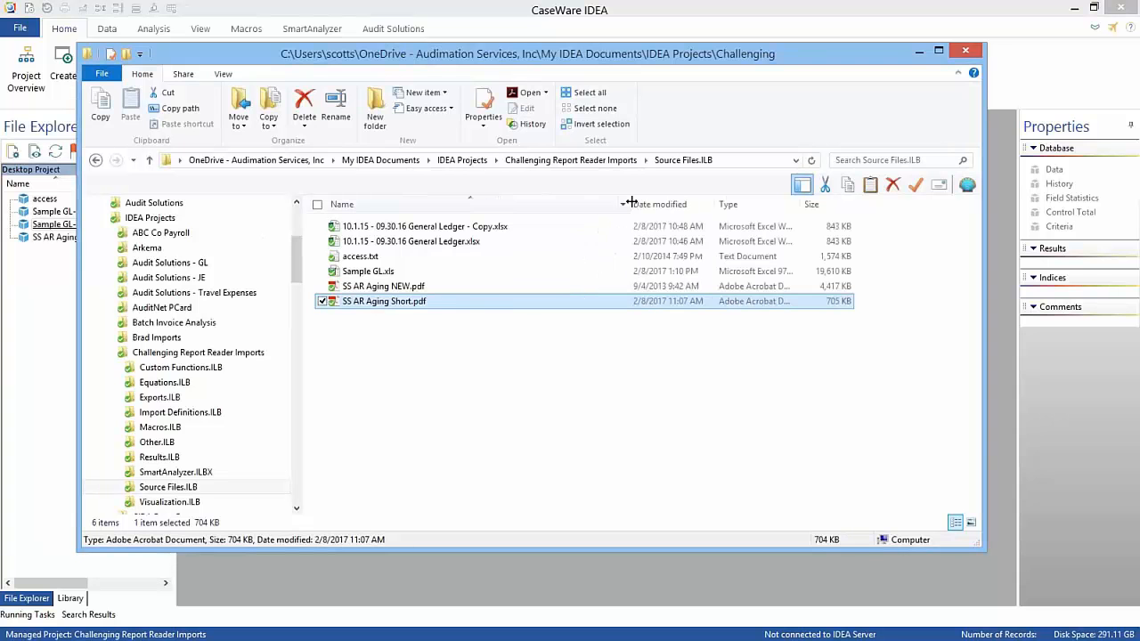
click(426, 248)
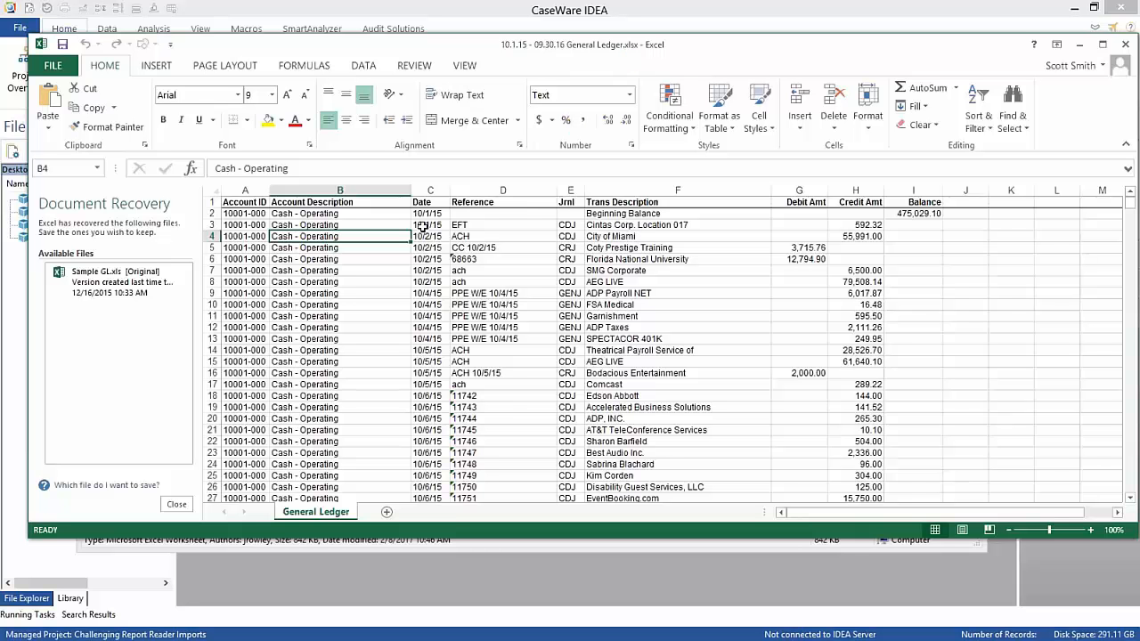
- Replace the open ledger workbook with 10.1.15 - 09.30.16 General Ledger - Copy.xlsx, examine its title rows, and close it and the folder window
click(1126, 45)
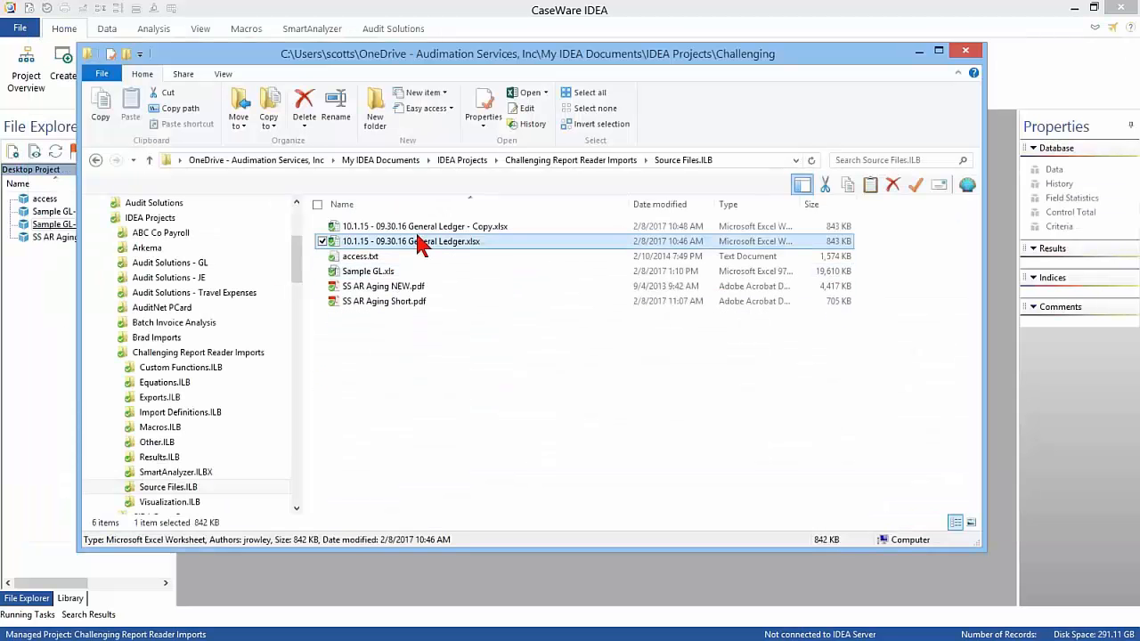
double_click(424, 228)
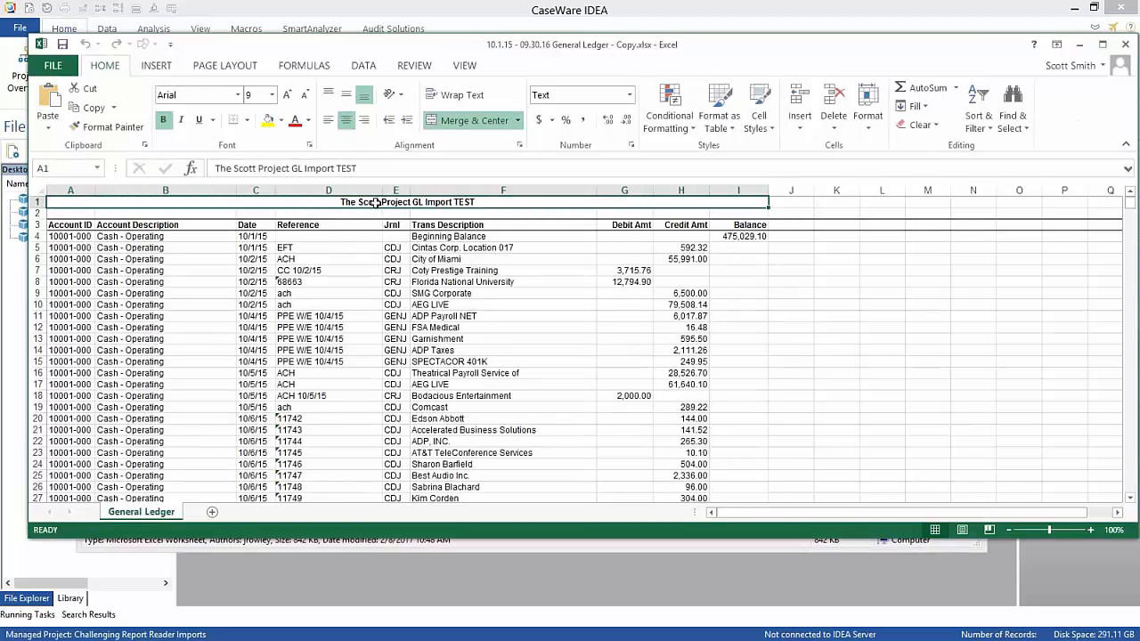
key(ctrl+c)
click(1125, 49)
drag(754, 56, 732, 65)
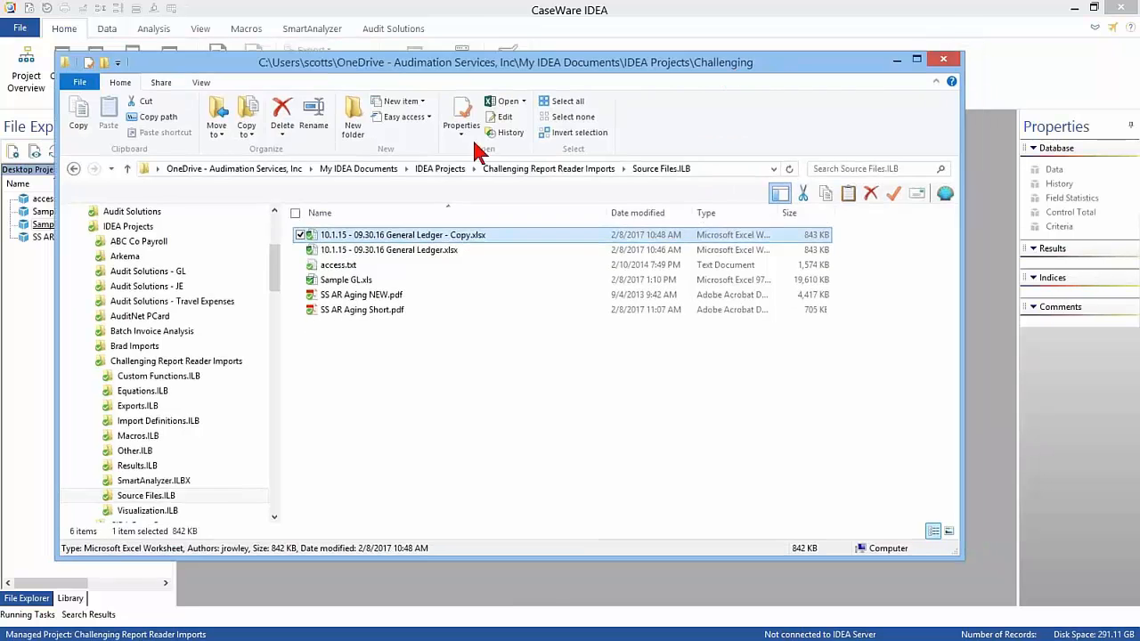
key(alt+F4)
- Preview the import of the 10.1.15 - 09.30.16 General Ledger - Copy workbook from the project library's Source Files
click(71, 599)
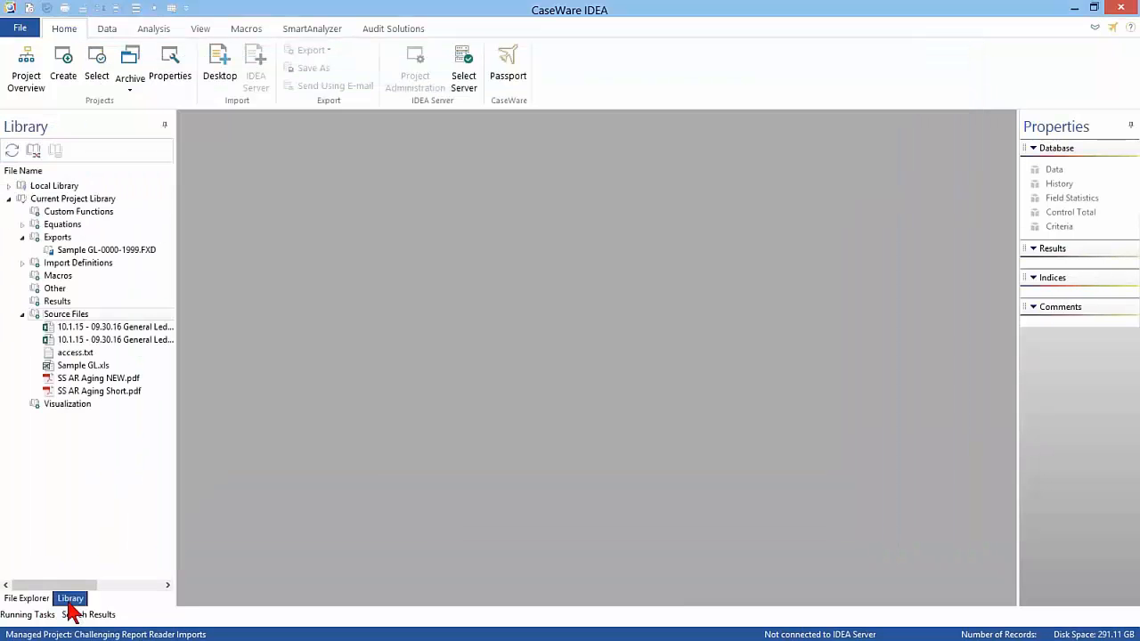
right_click(114, 328)
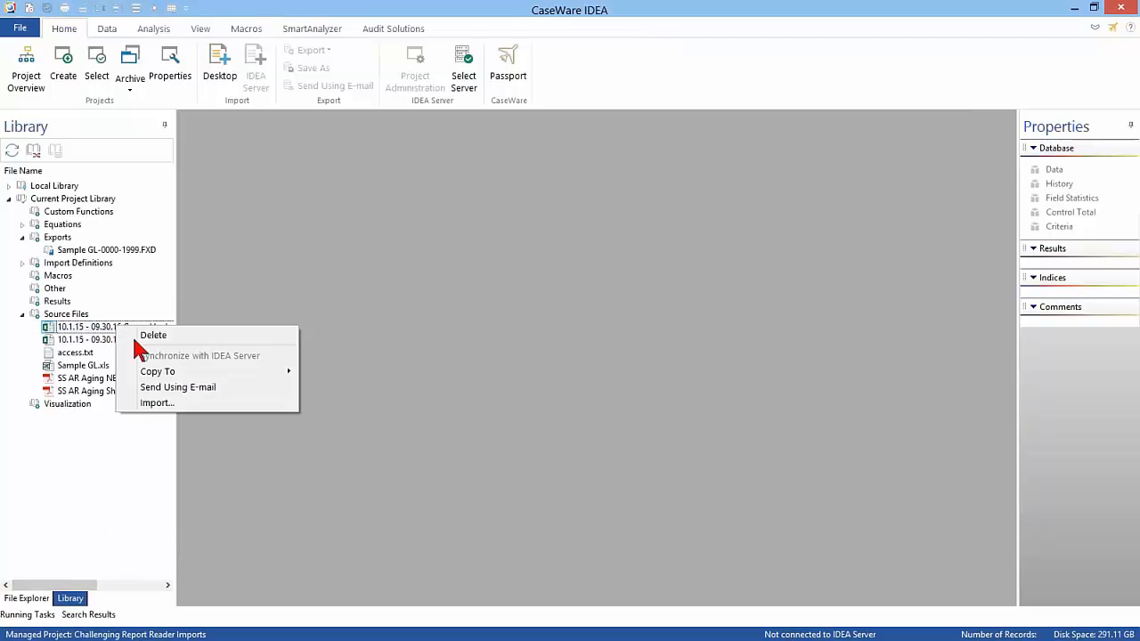
click(158, 403)
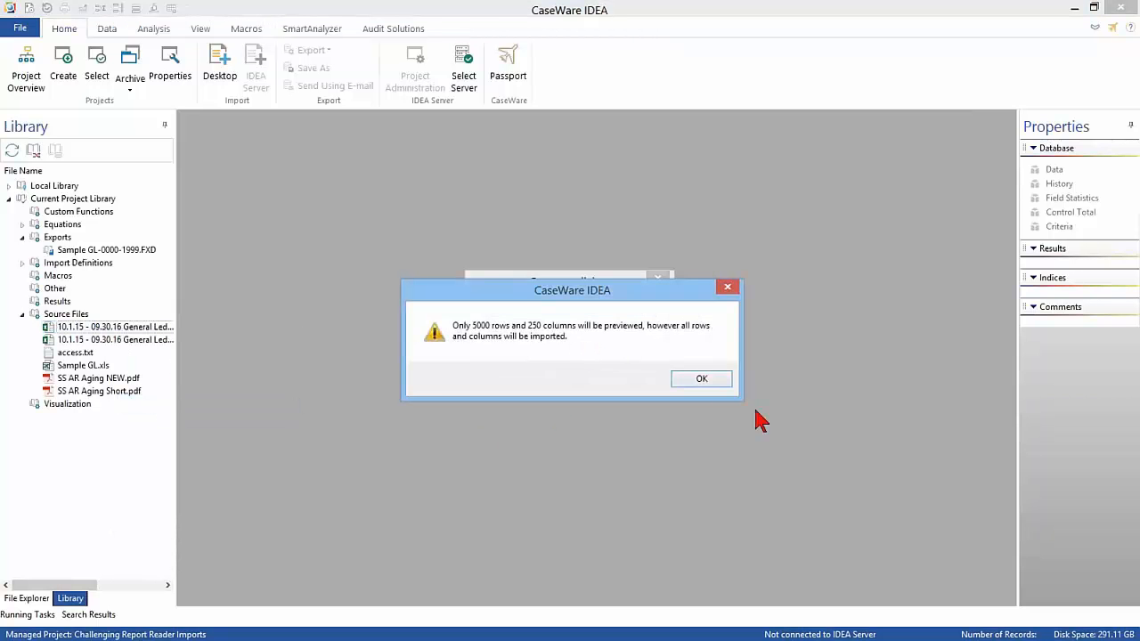
click(702, 379)
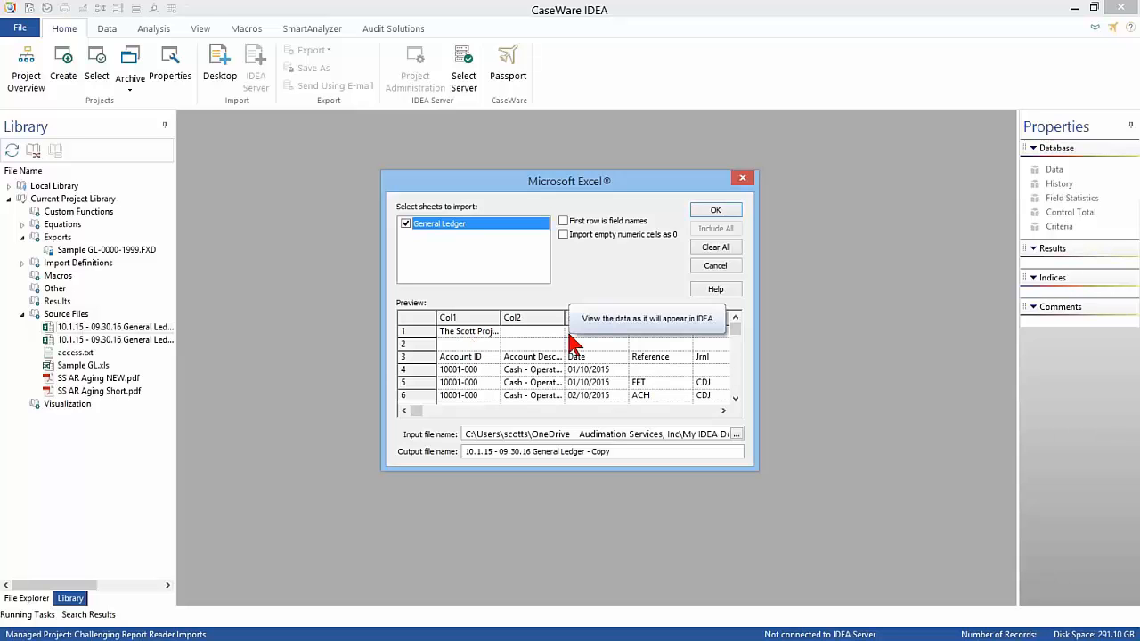
- Import the General Ledger sheet of 10.1.15 - 09.30.16 General Ledger, using the first row as field names and empty numeric cells as 0
click(563, 220)
click(562, 235)
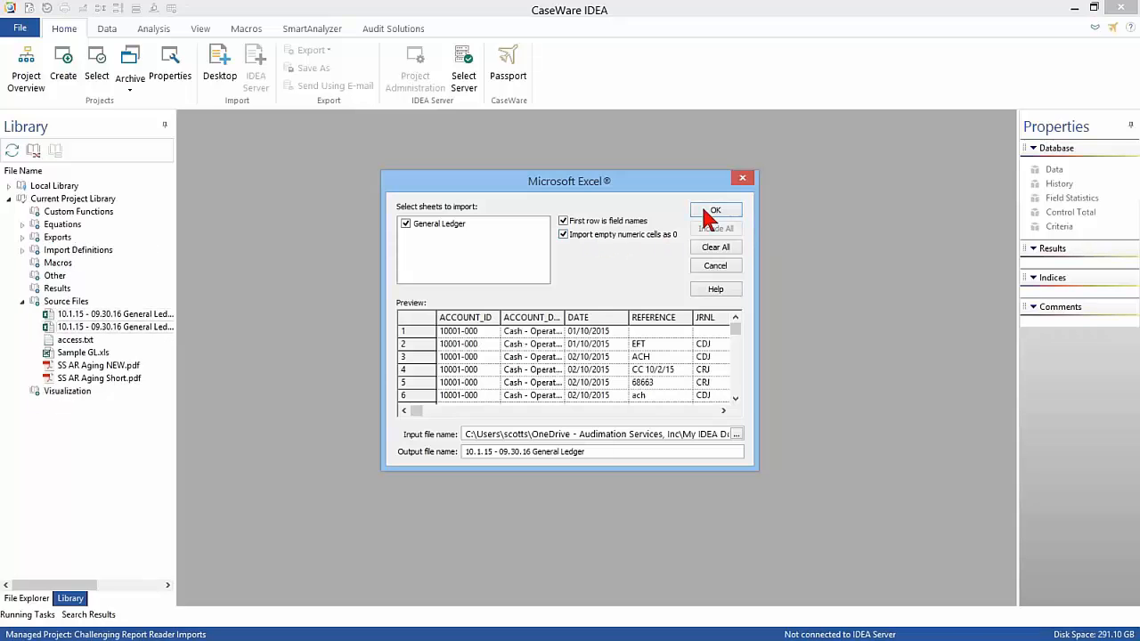
click(709, 213)
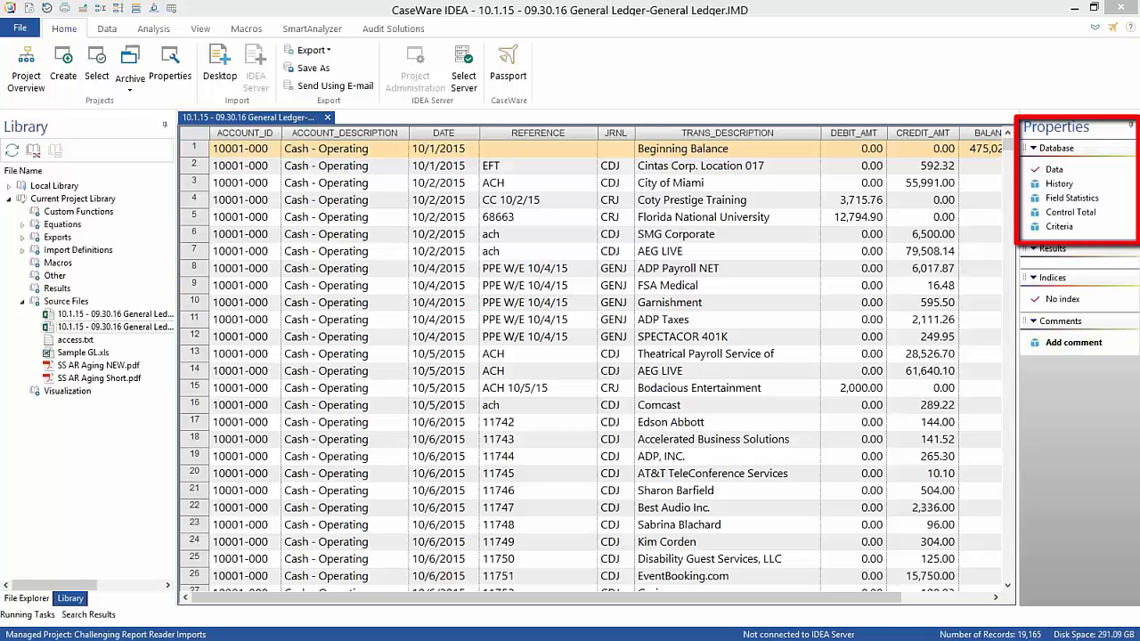
- Create and review field statistics for the General Ledger database, returning to its records after expanding the project library's Equations folder
click(1069, 198)
click(565, 360)
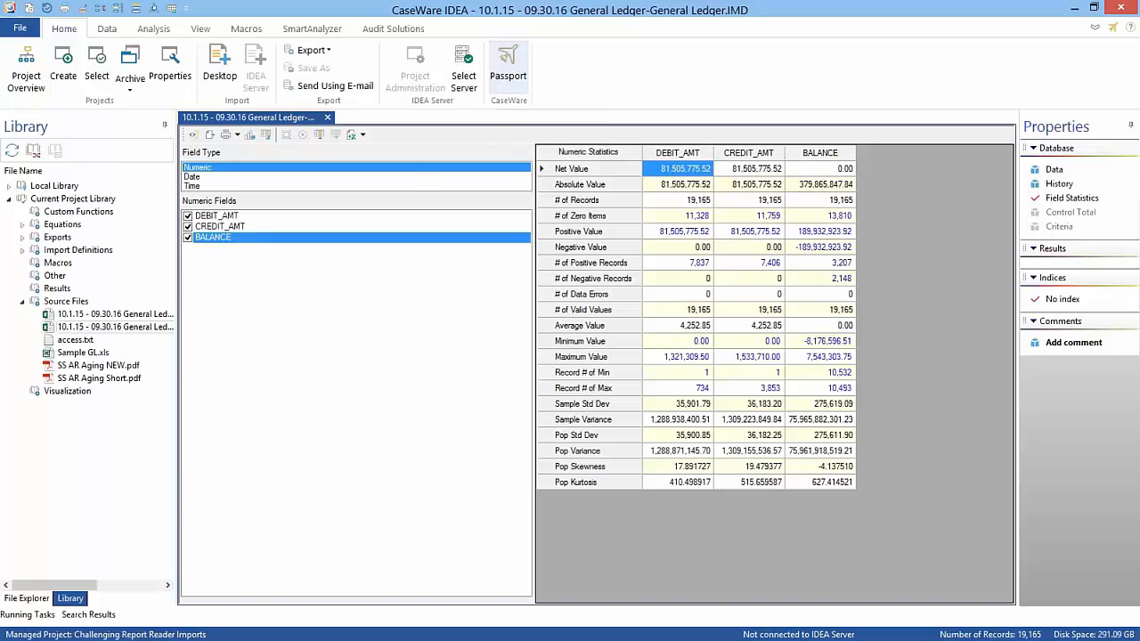
click(22, 225)
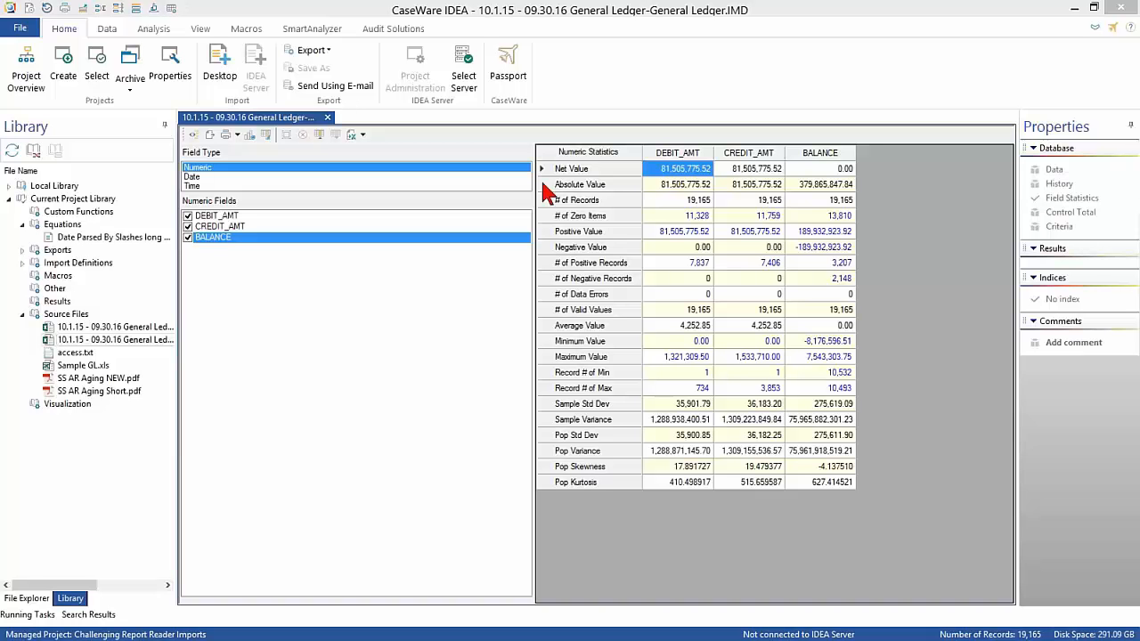
click(1053, 170)
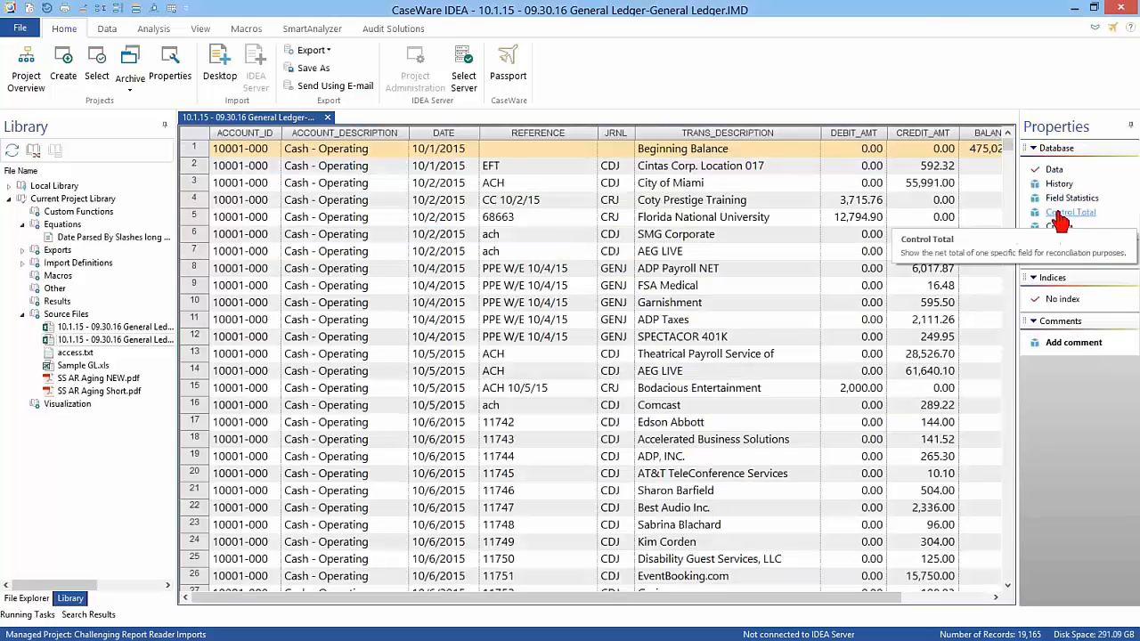